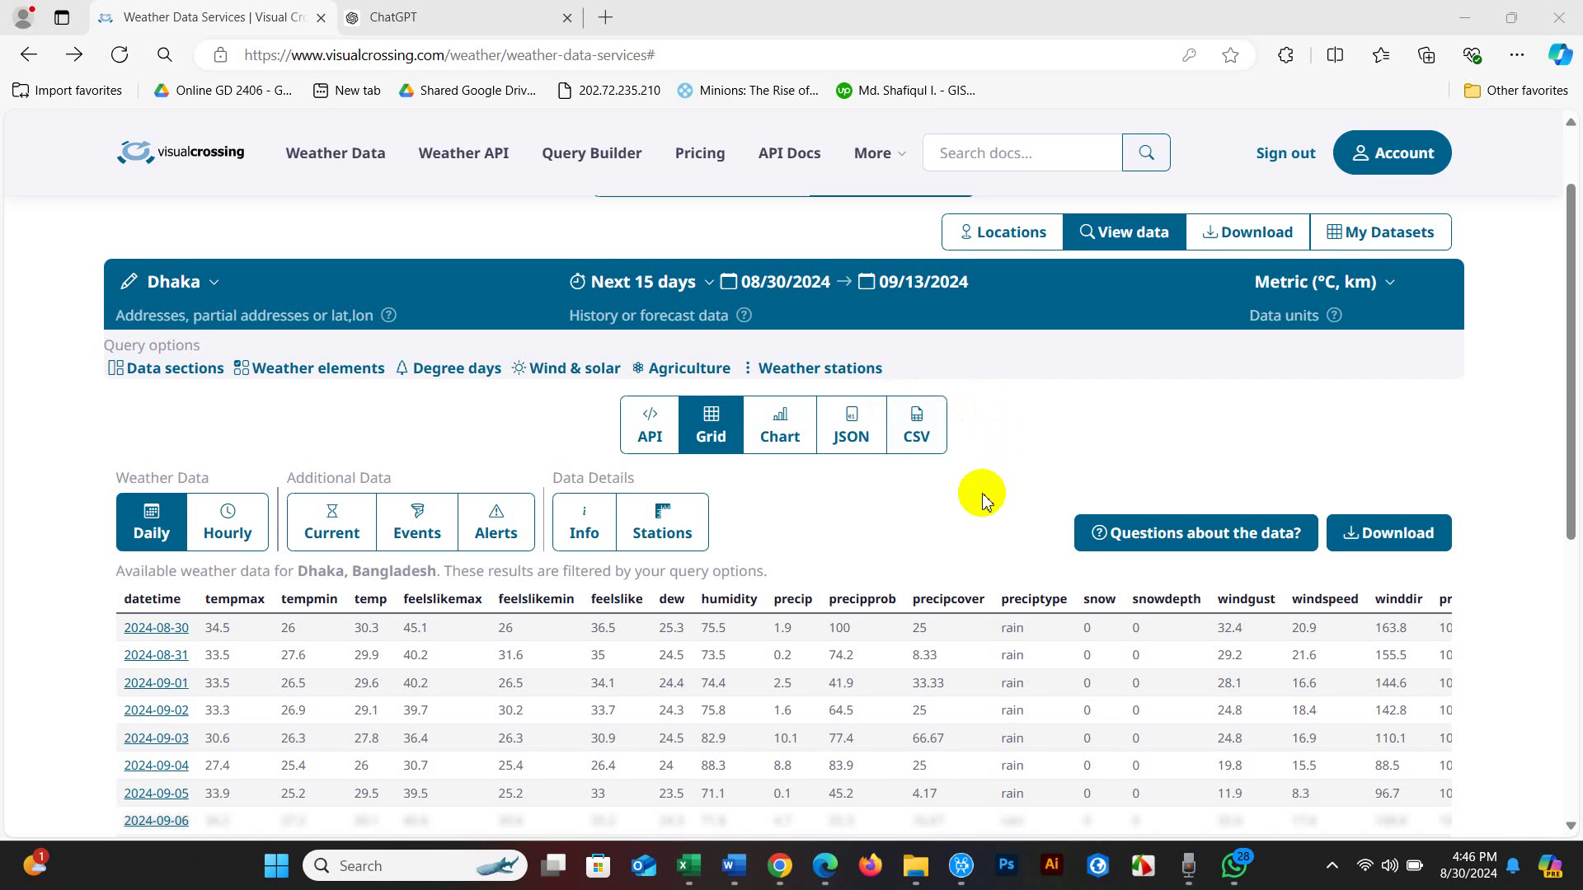
scroll(983, 499, down, 1)
scroll(984, 499, up, 1)
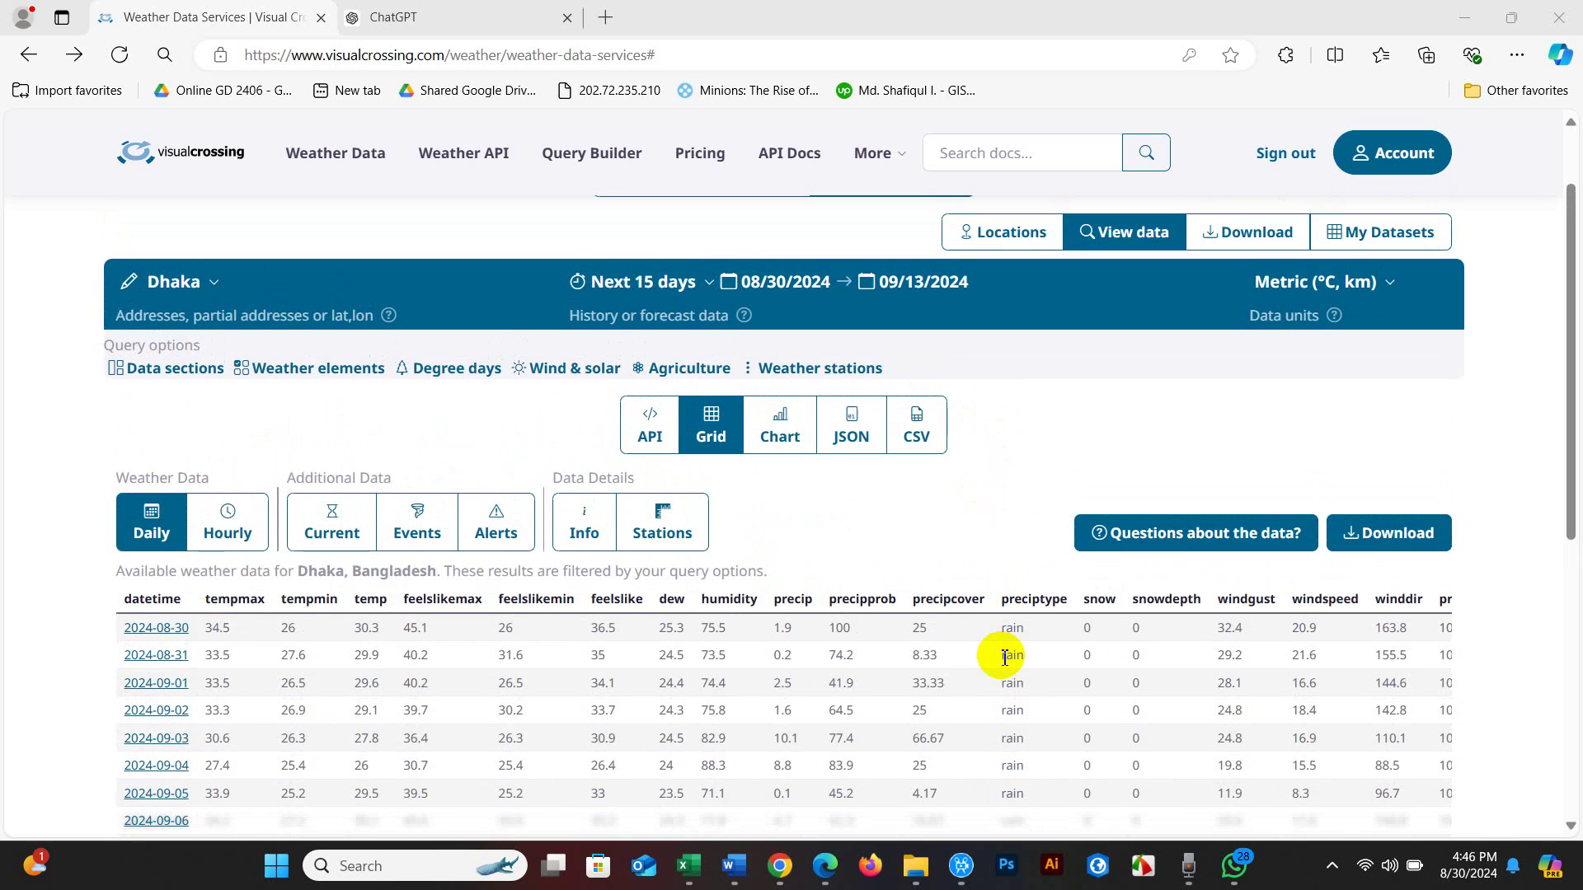
Bring up the Dhaka January 2024 workbook in Excel and enlarge the row 1 headers to size 12.
mouse_move(689, 866)
click(789, 806)
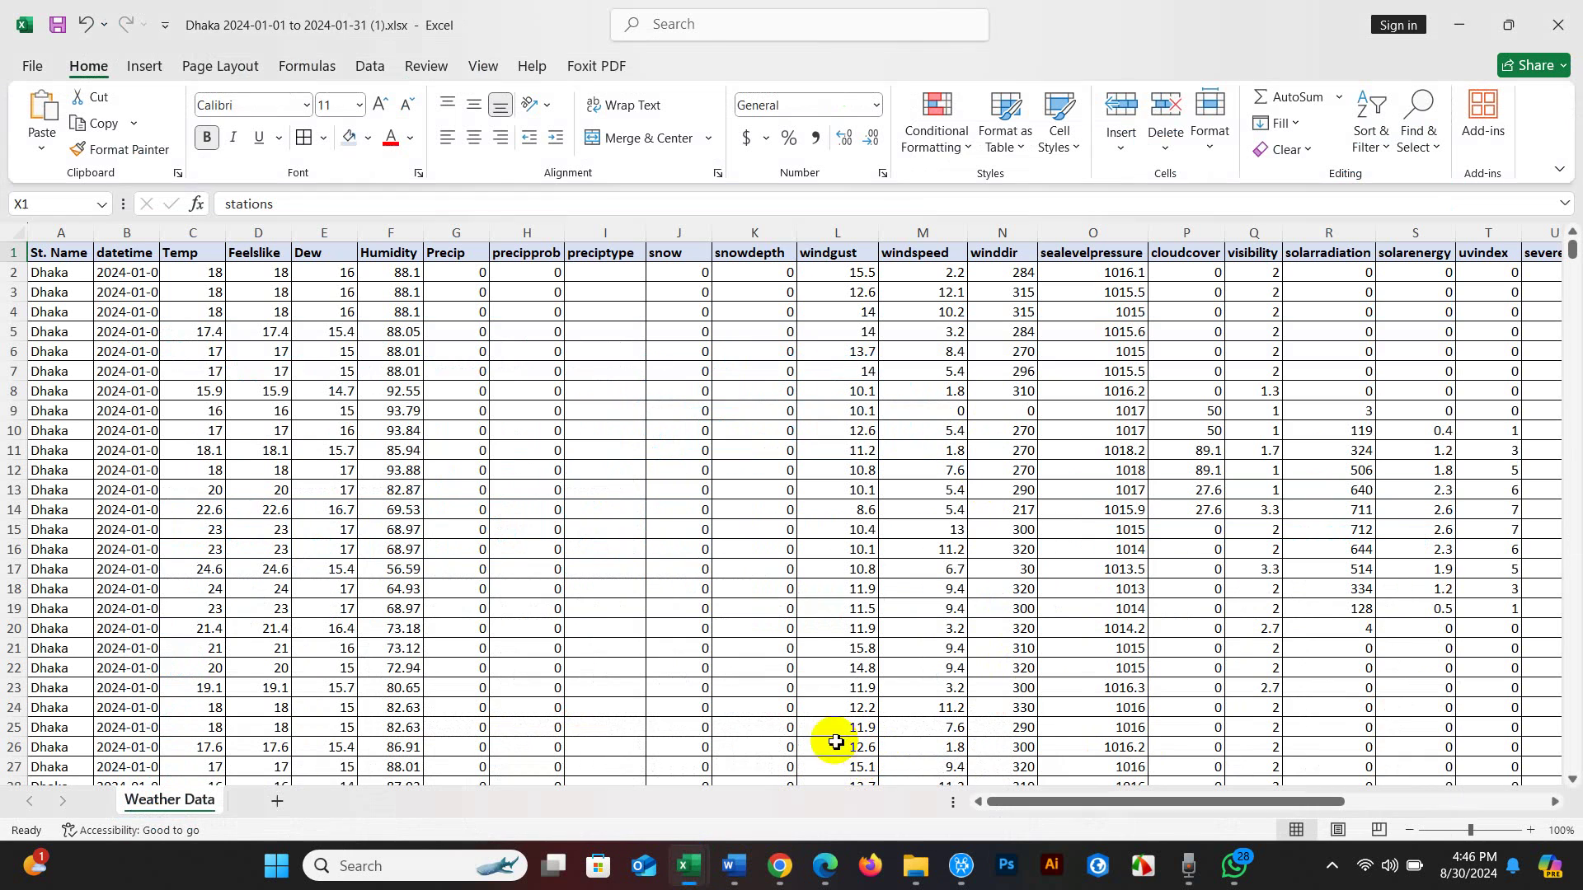
click(754, 650)
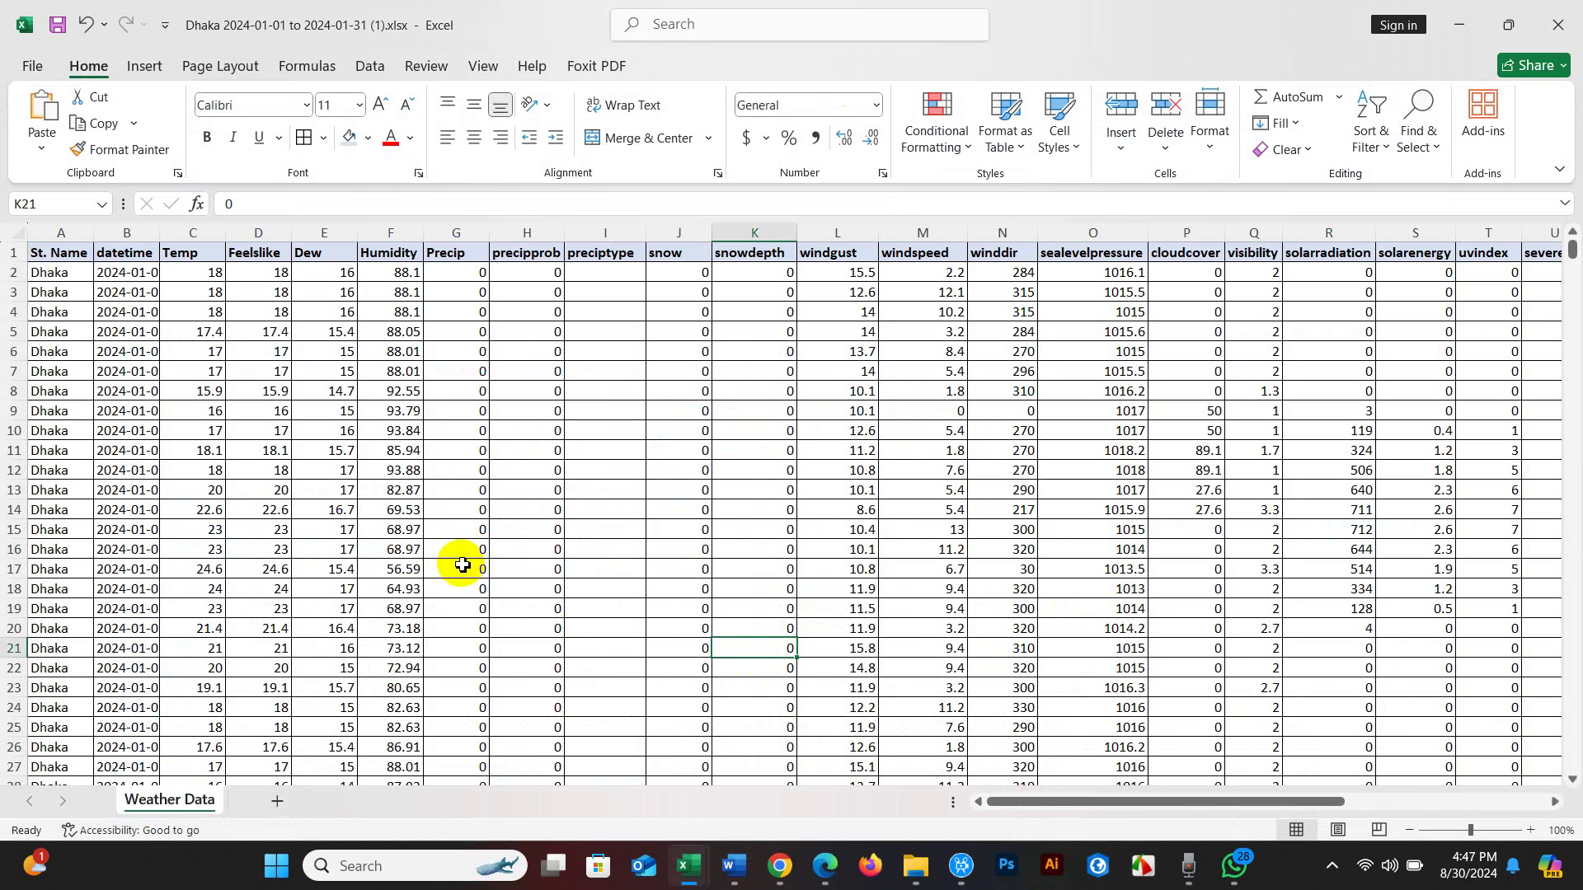
scroll(462, 566, down, 2)
scroll(461, 564, down, 4)
scroll(462, 566, up, 5)
scroll(461, 565, up, 1)
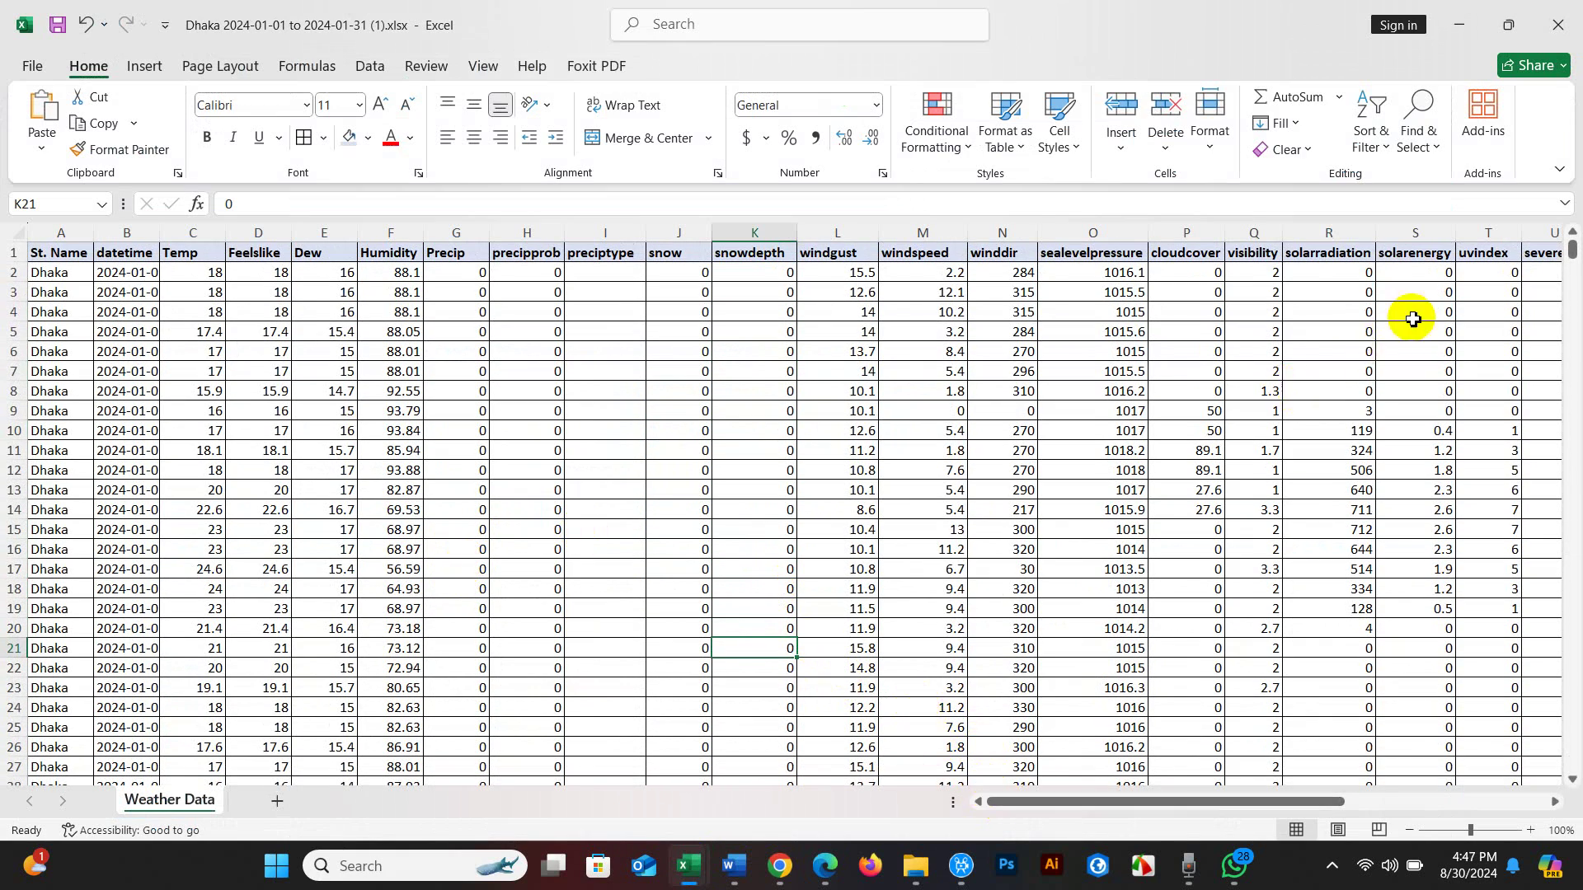
mouse_move(1572, 247)
mouse_down()
mouse_move(1575, 730)
mouse_move(1526, 234)
mouse_up()
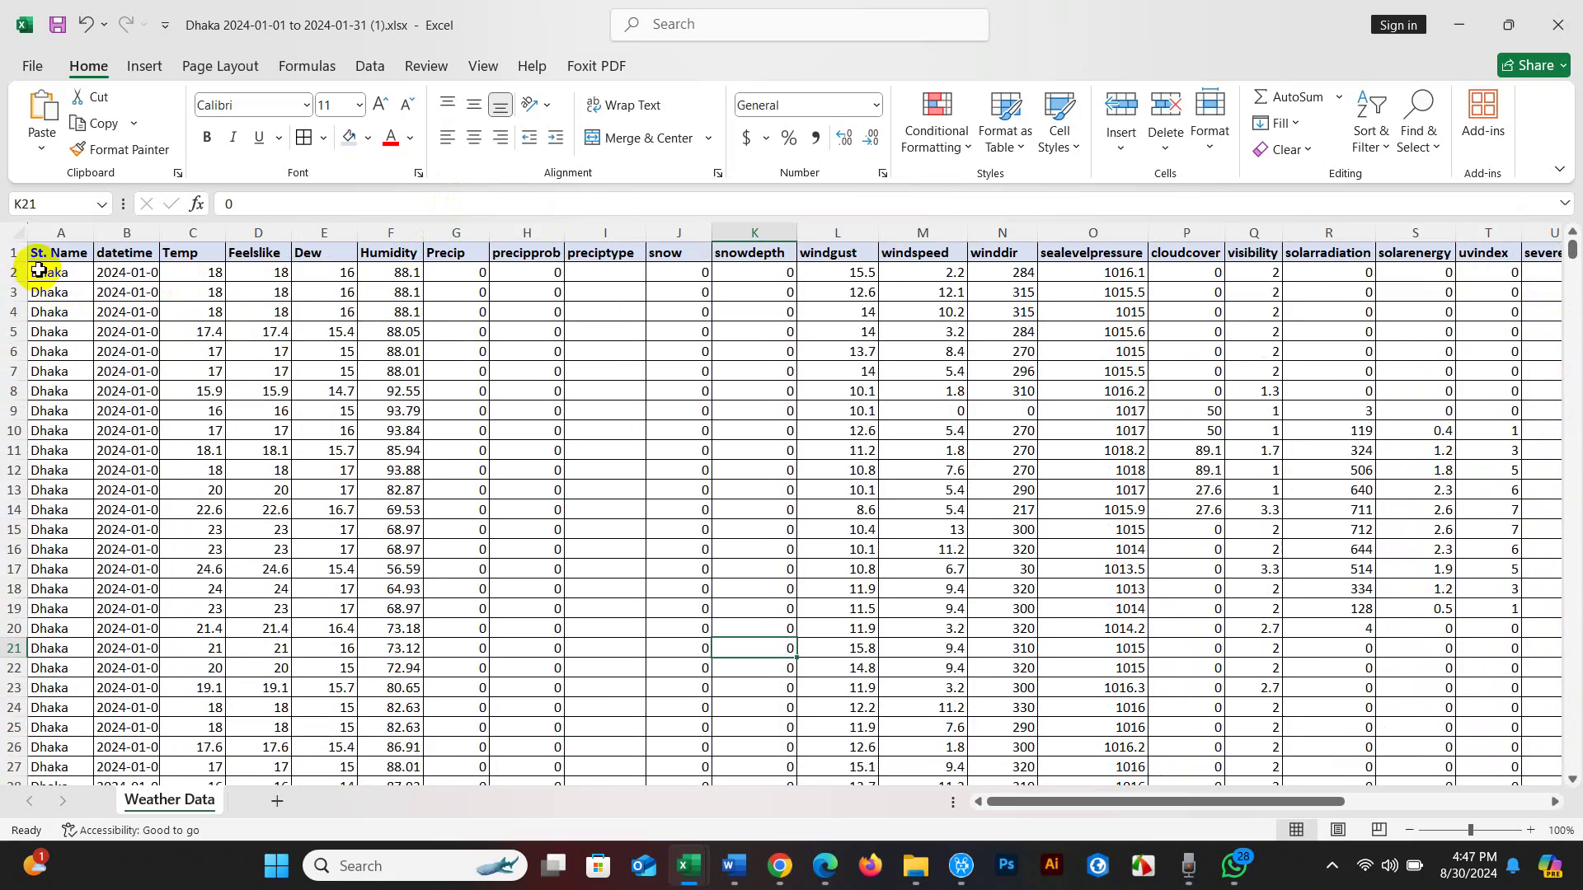
scroll(24, 267, up, 1)
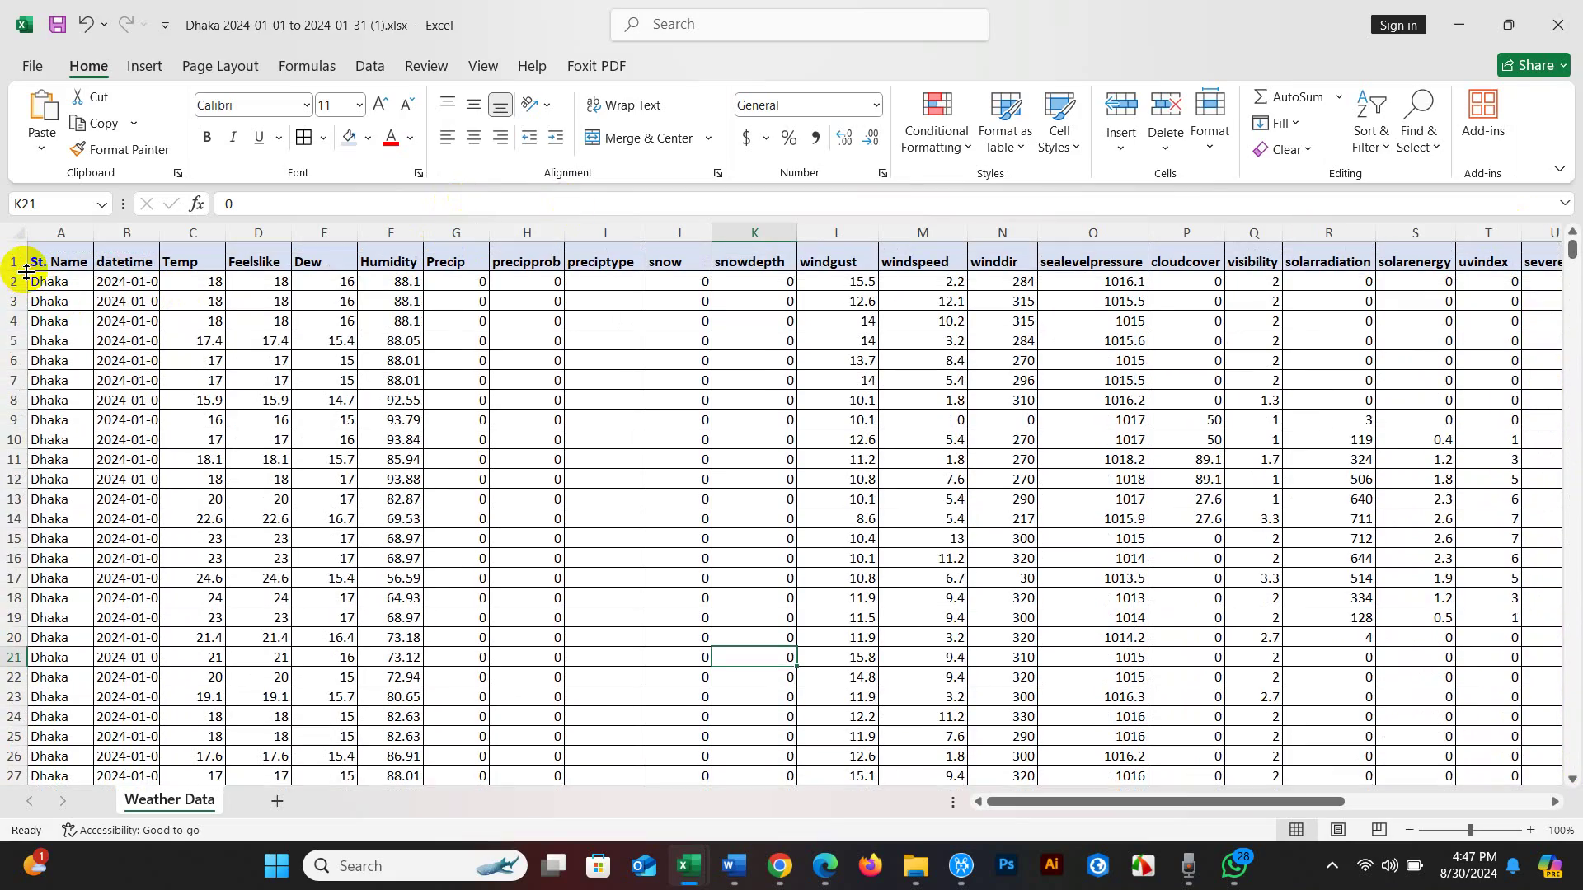
click(16, 262)
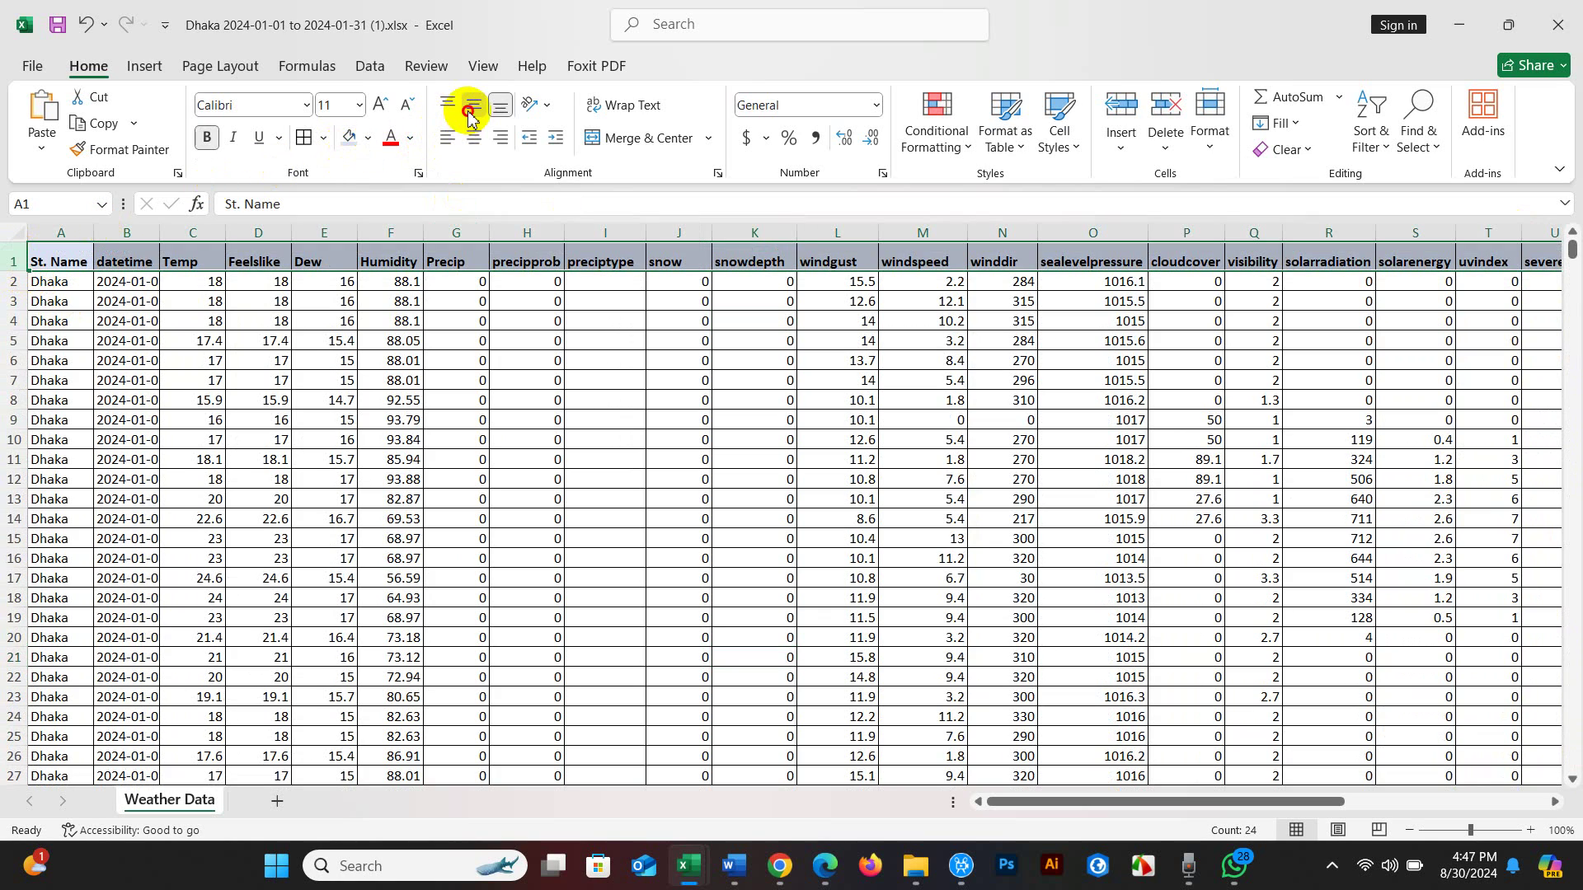
click(380, 106)
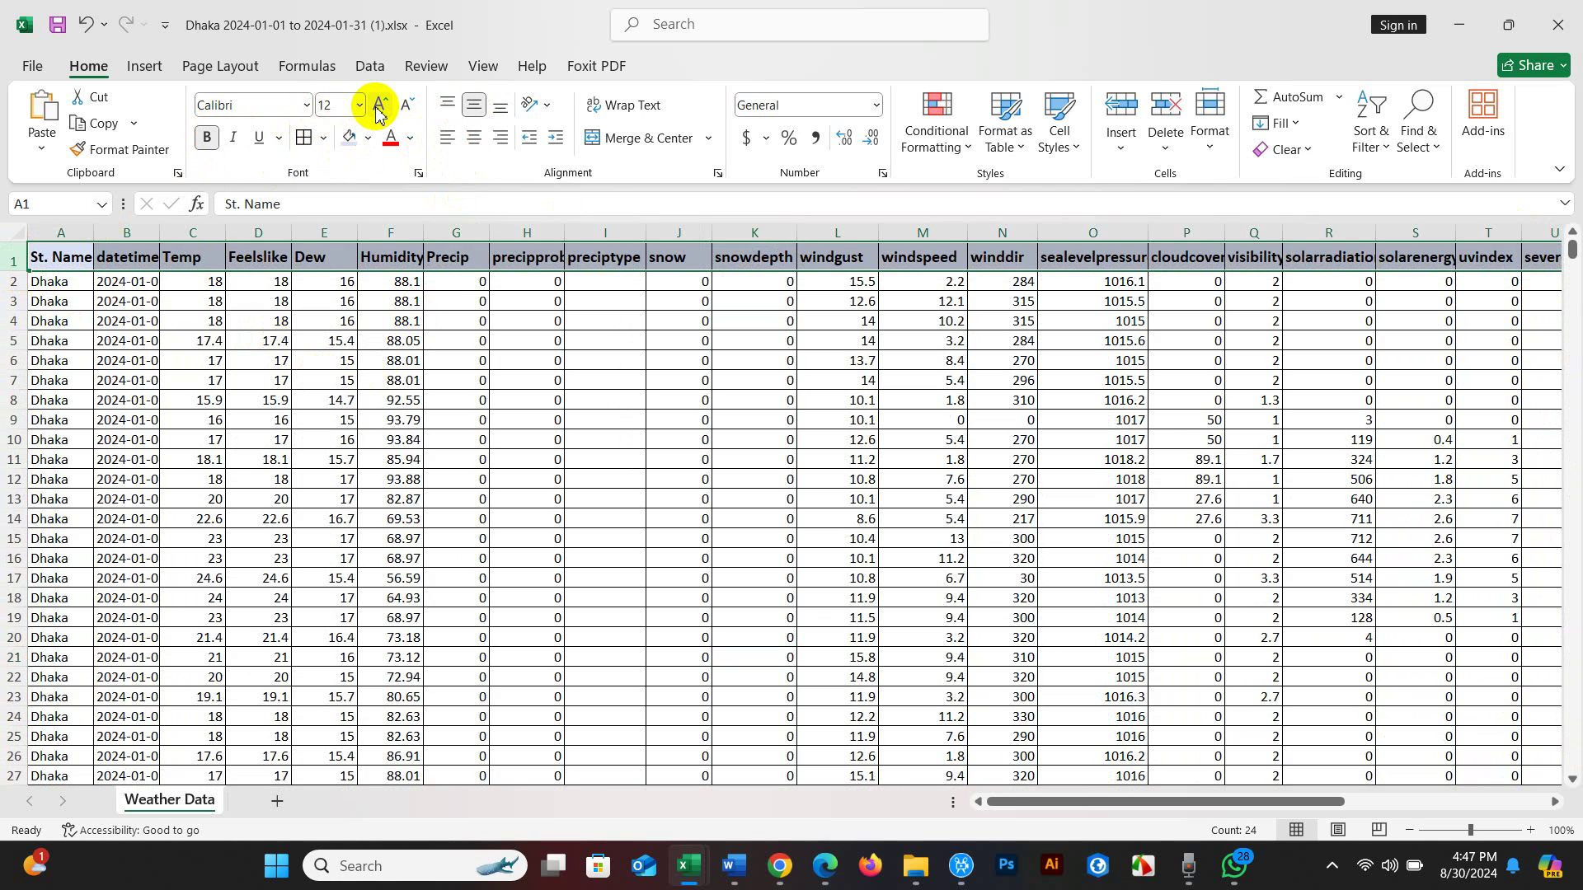
click(301, 347)
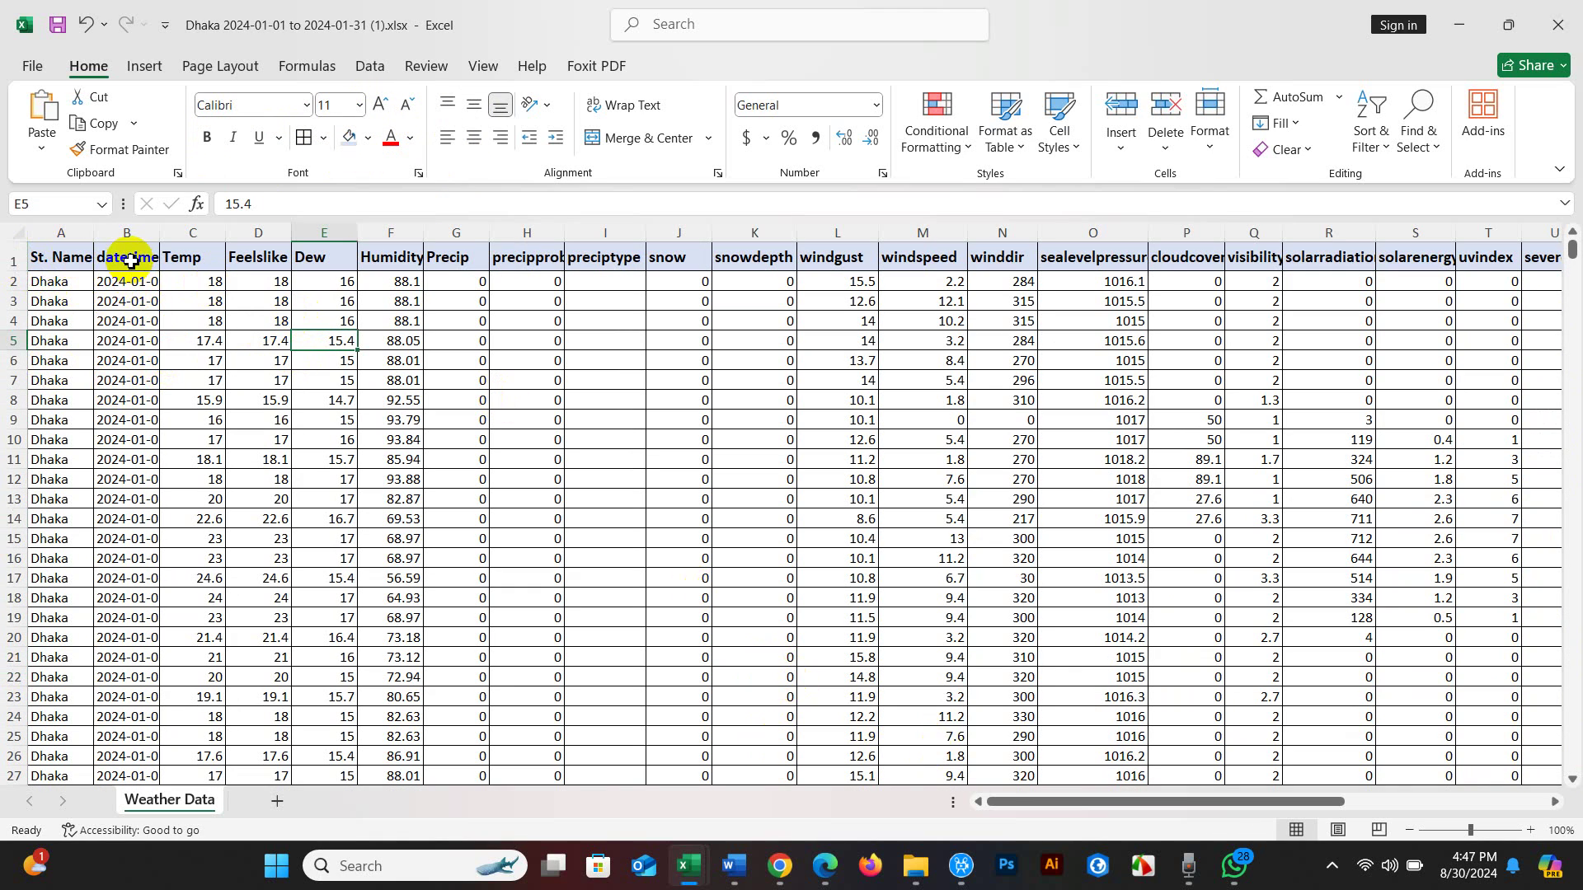
mouse_move(1010, 801)
mouse_down()
mouse_move(1238, 802)
mouse_move(968, 785)
mouse_up()
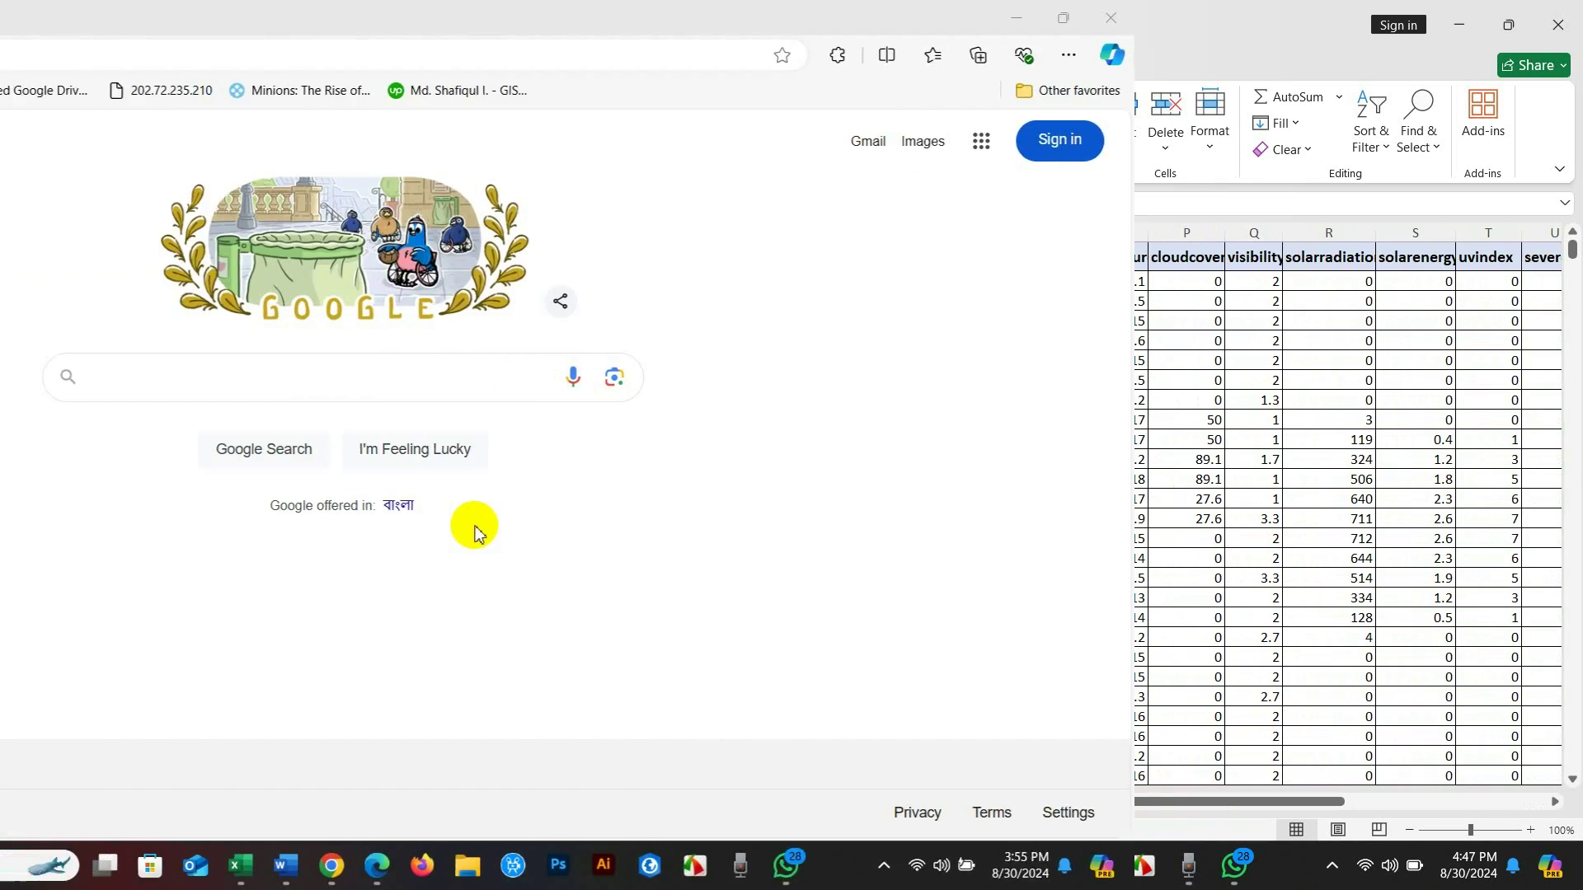
Go to visualcrossing.com by pasting its address into the browser address bar.
right_click(295, 57)
click(317, 56)
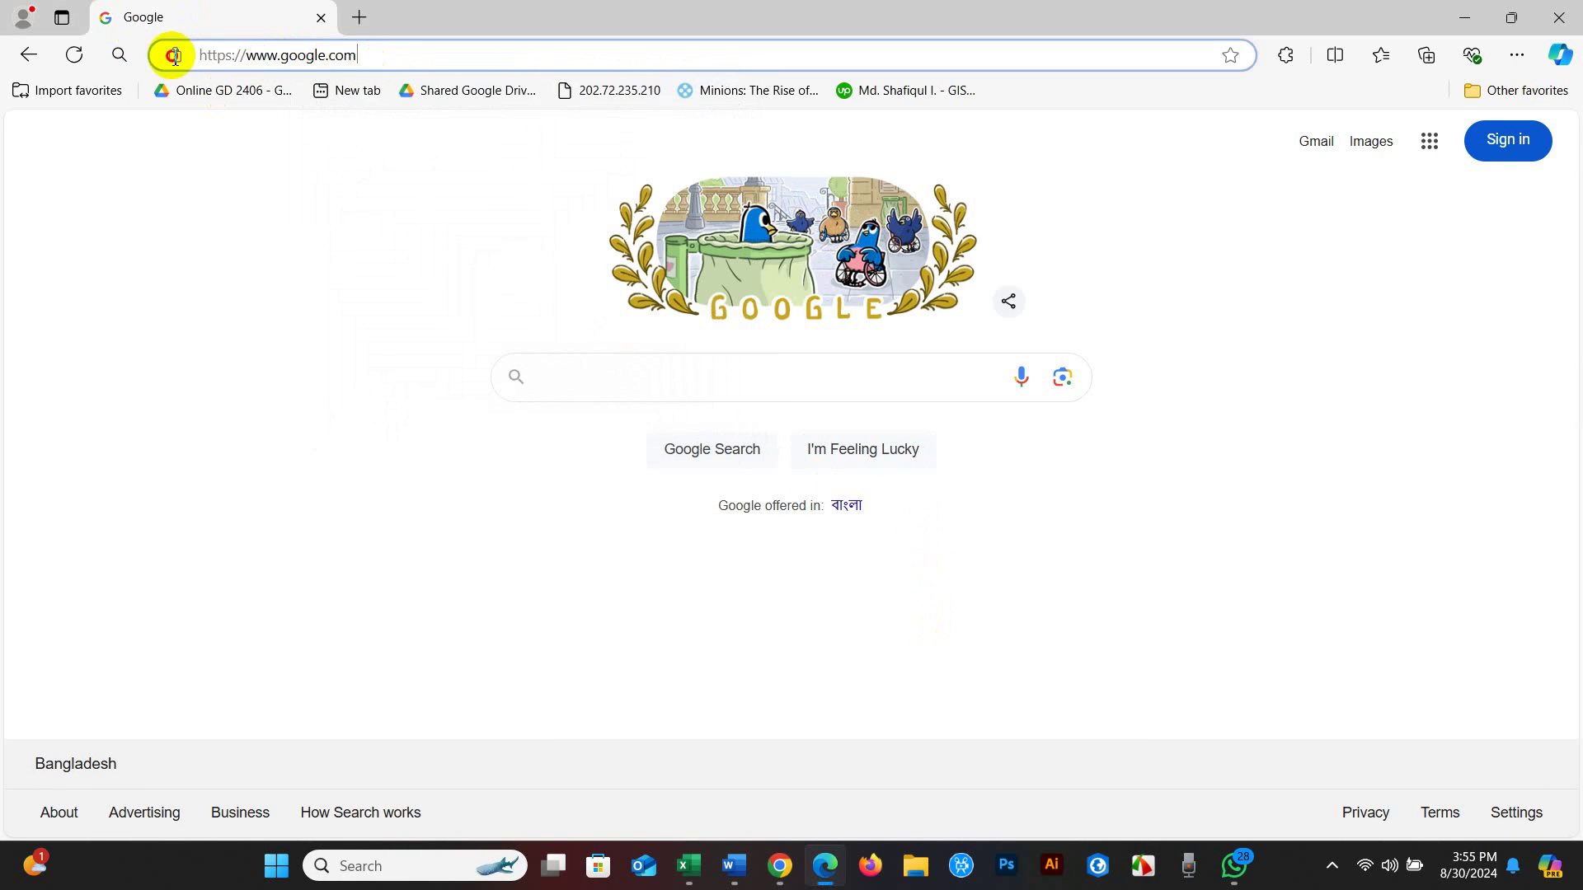
click(205, 54)
right_click(218, 55)
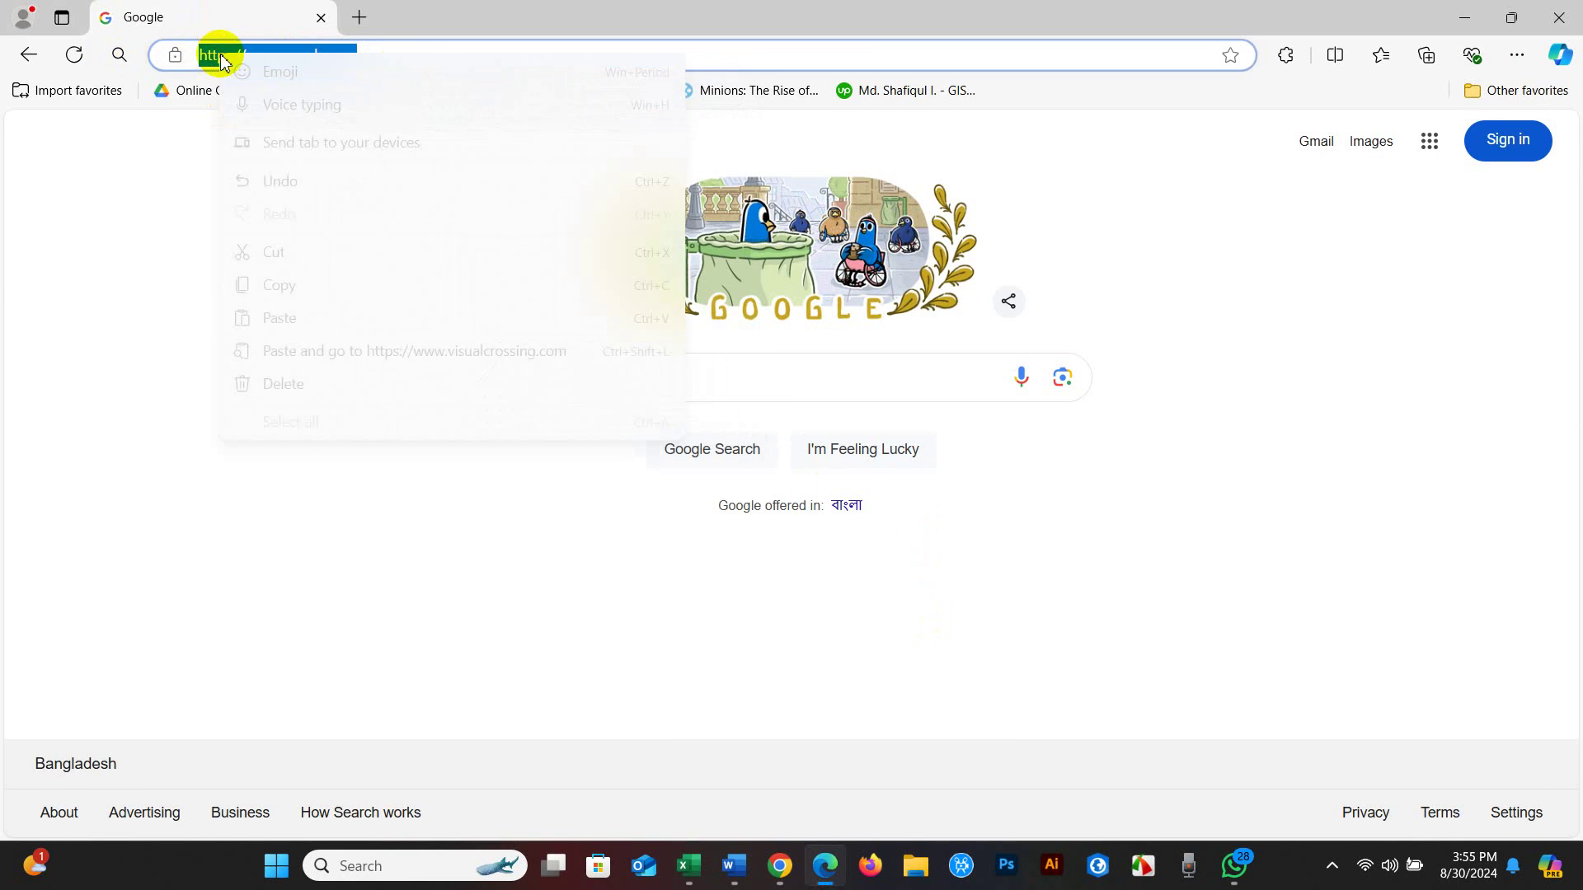
click(280, 317)
drag(361, 55, 140, 52)
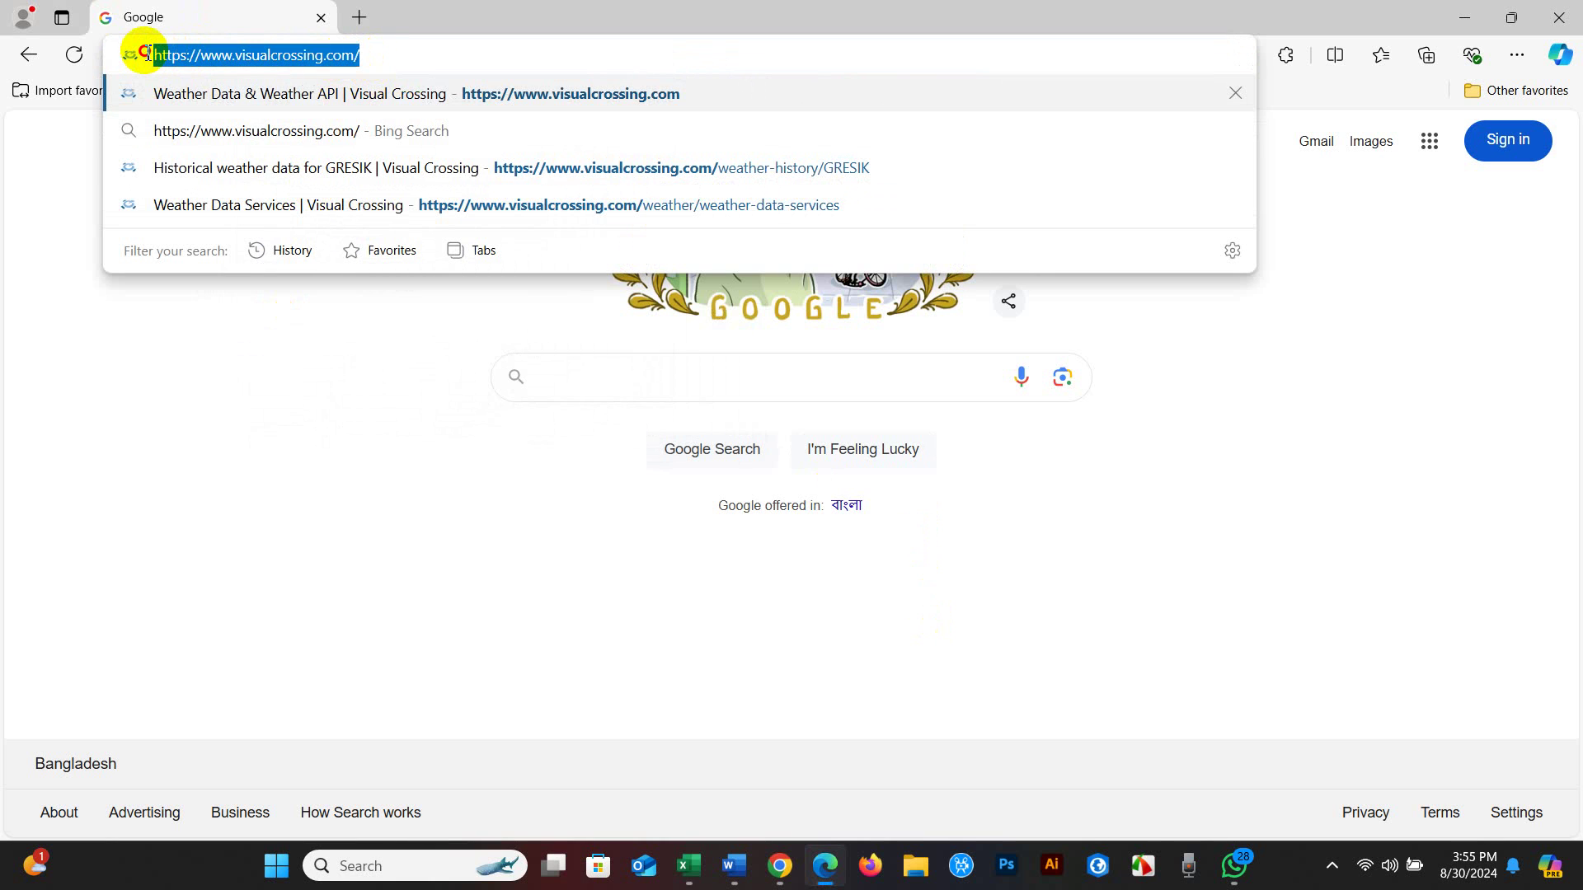
key(Return)
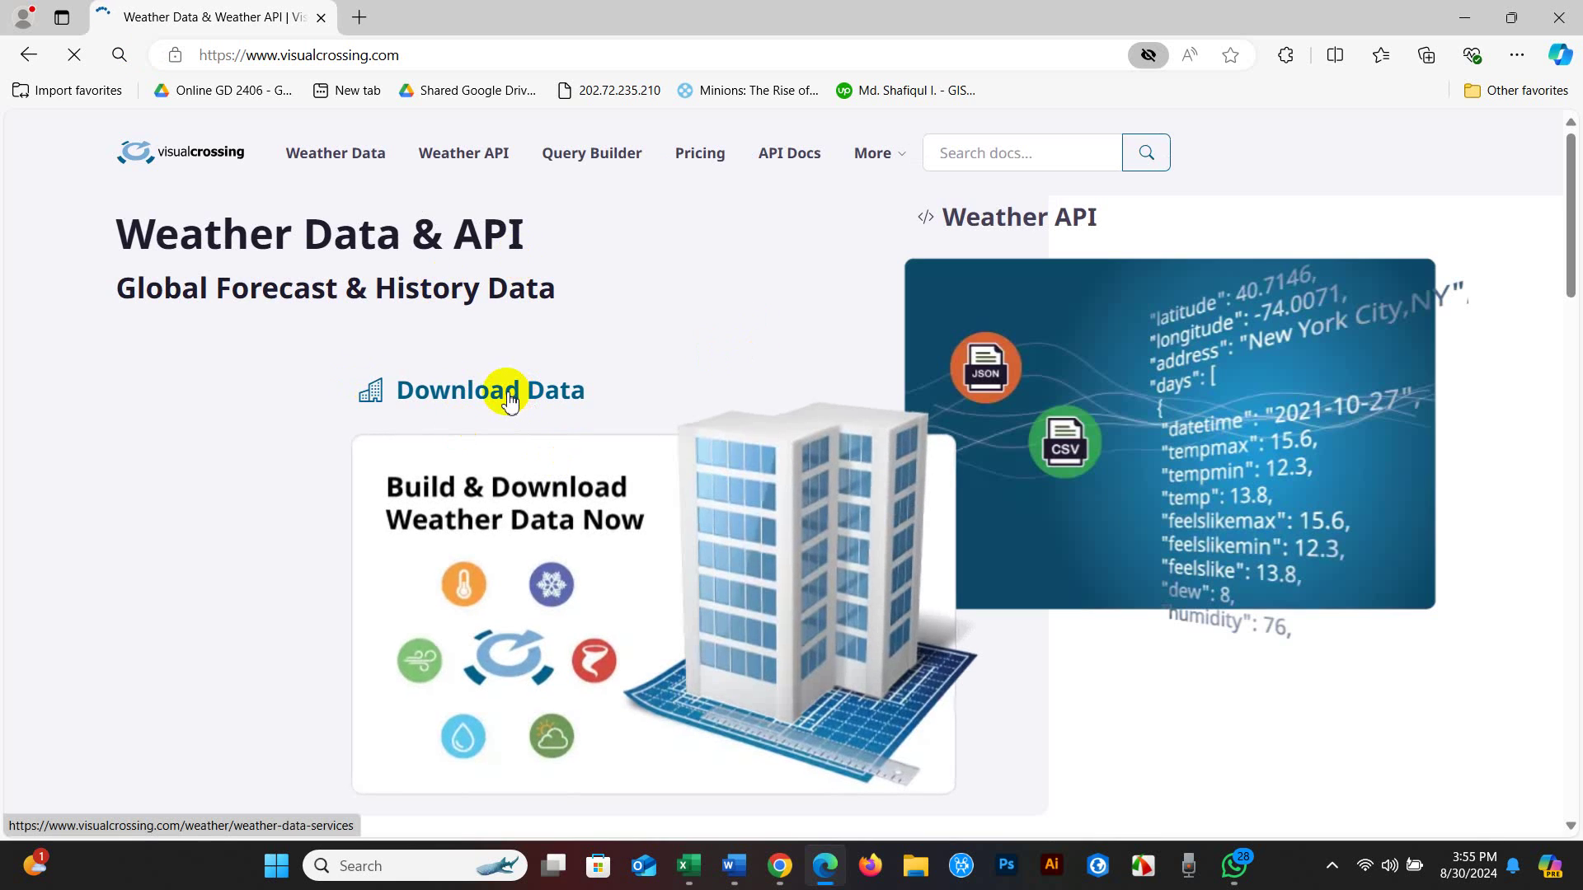
Open the Download Data builder, add Dhaka as the location and view its data.
click(484, 399)
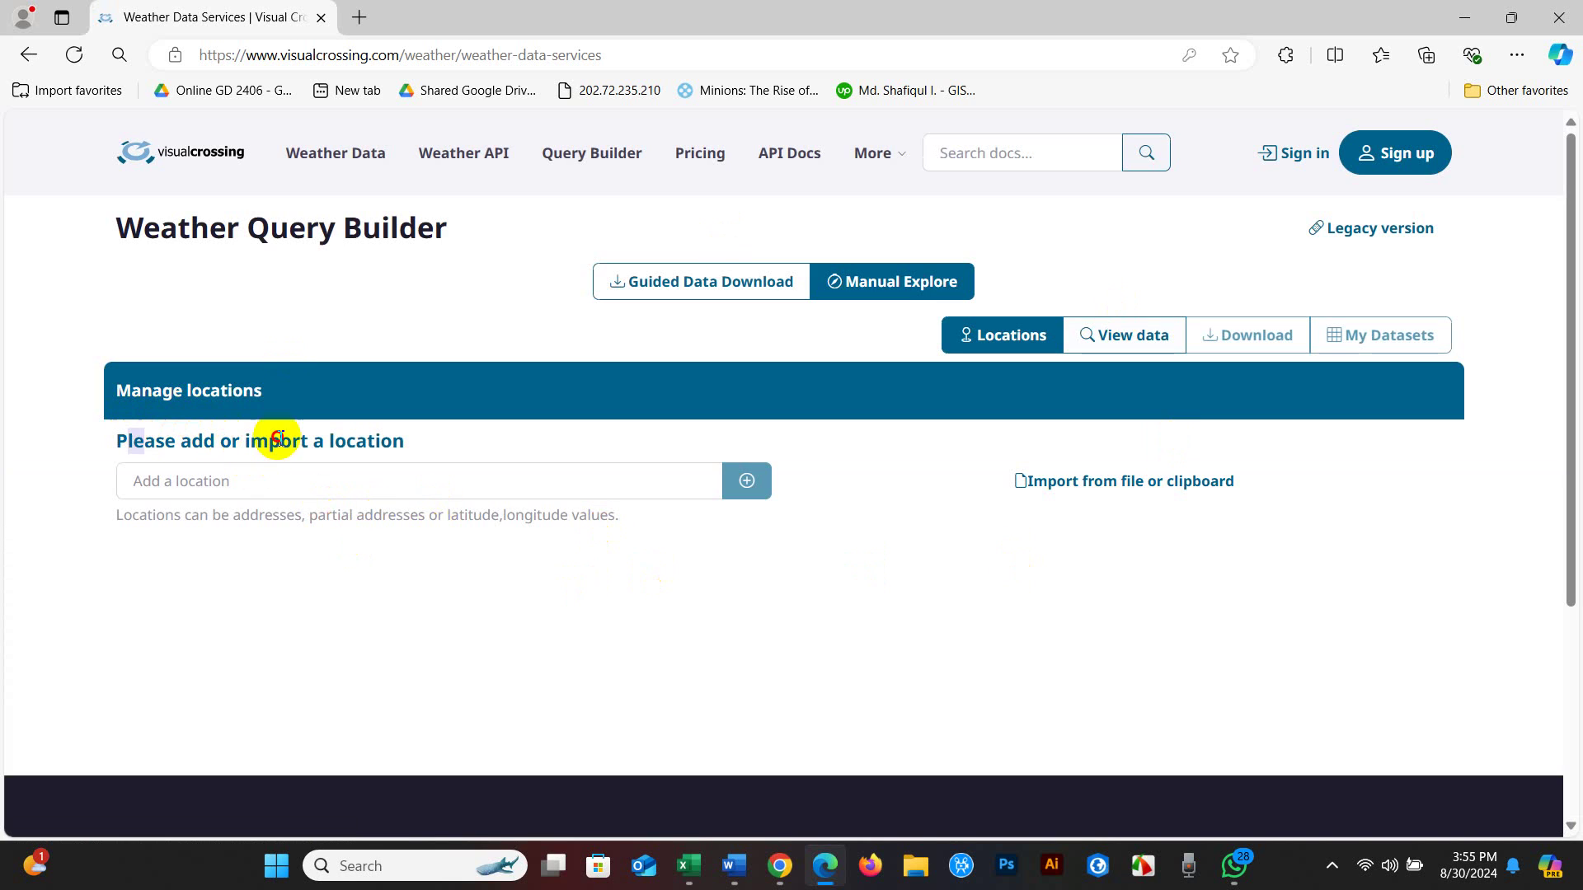
drag(132, 439, 403, 440)
click(183, 482)
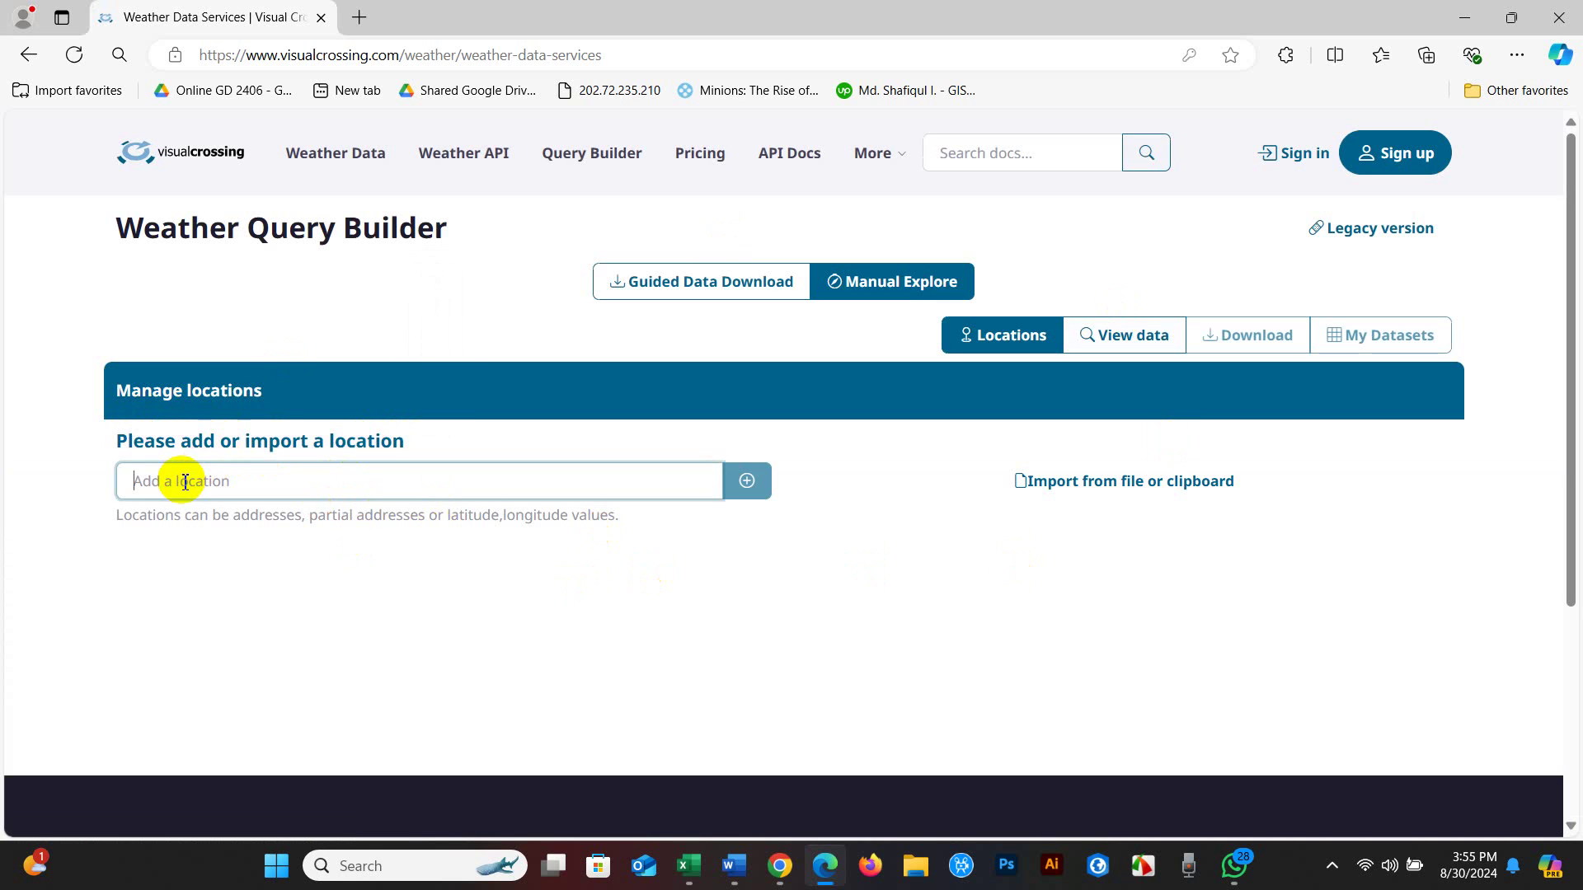
text(Dhaka)
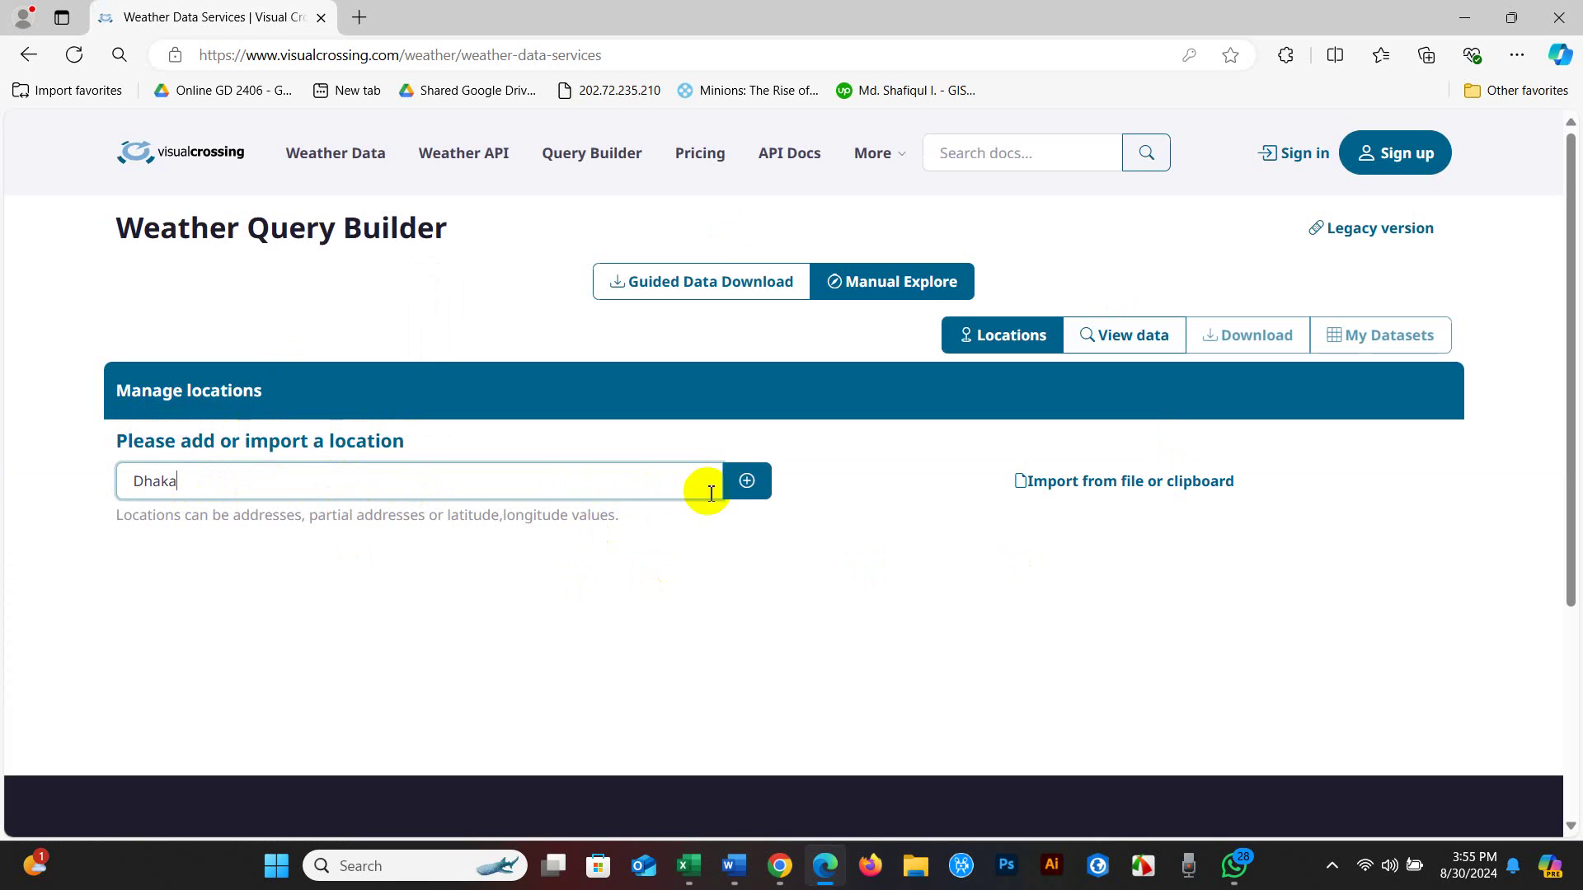
click(746, 481)
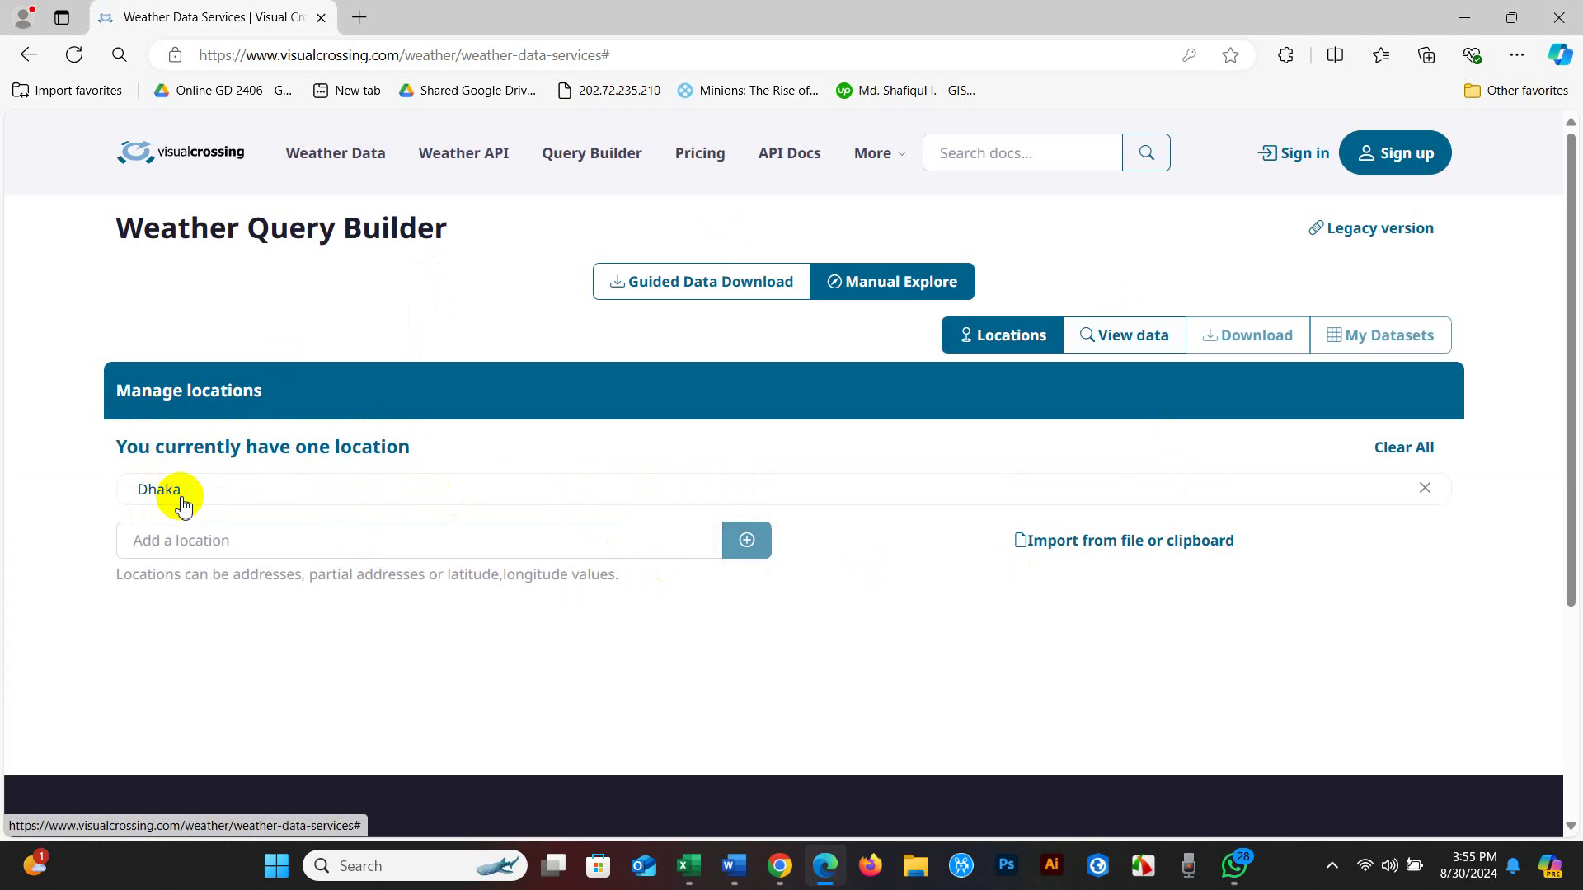
click(1113, 344)
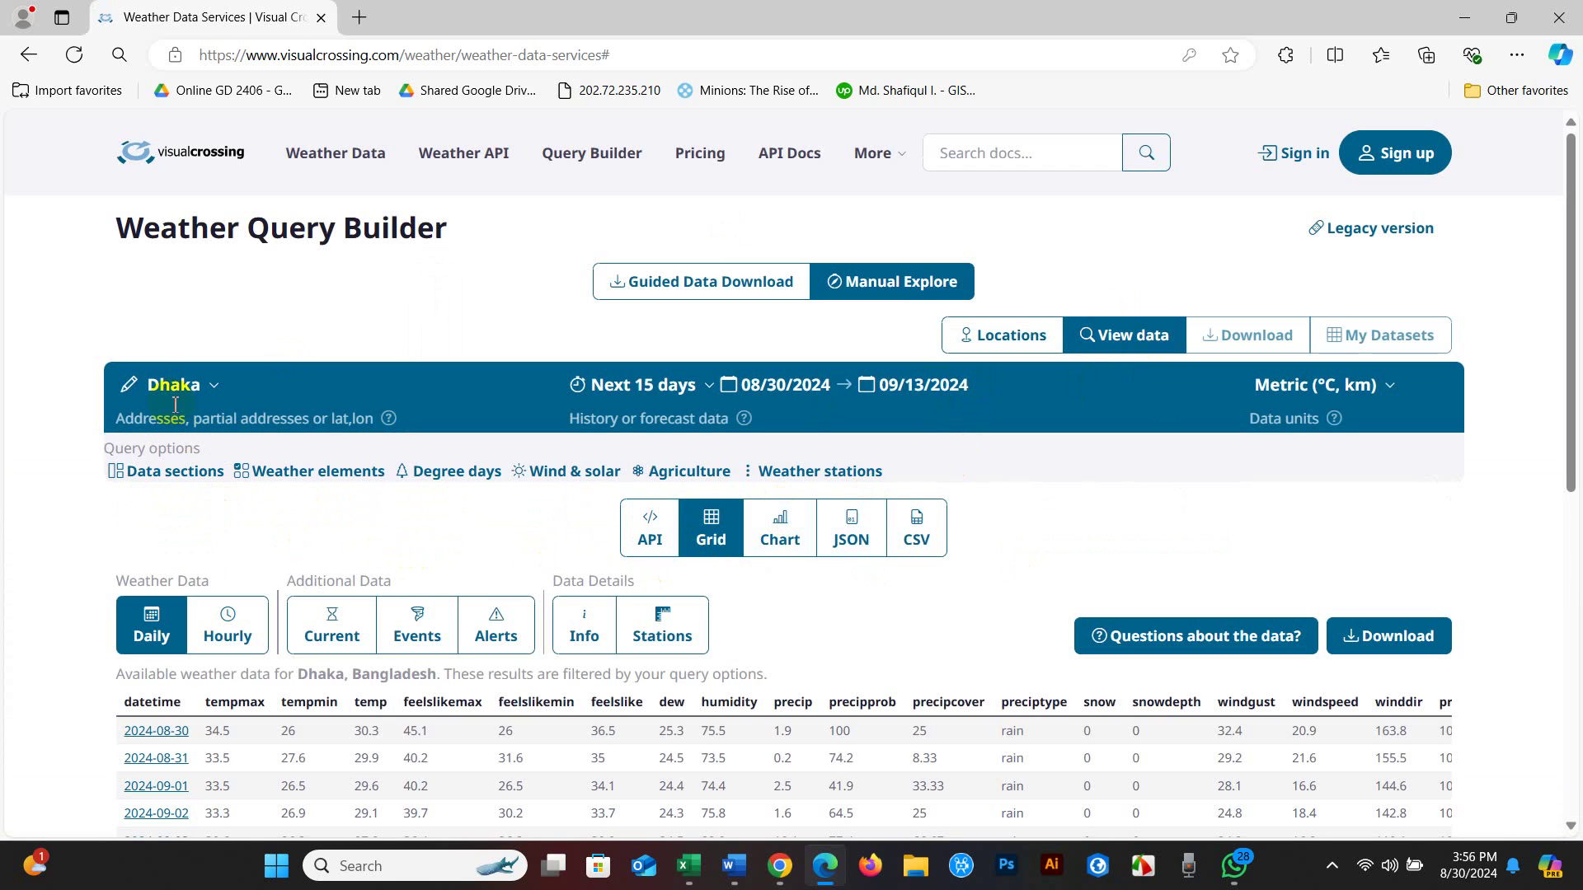
Confirm the query location name stays as Dhaka.
click(130, 393)
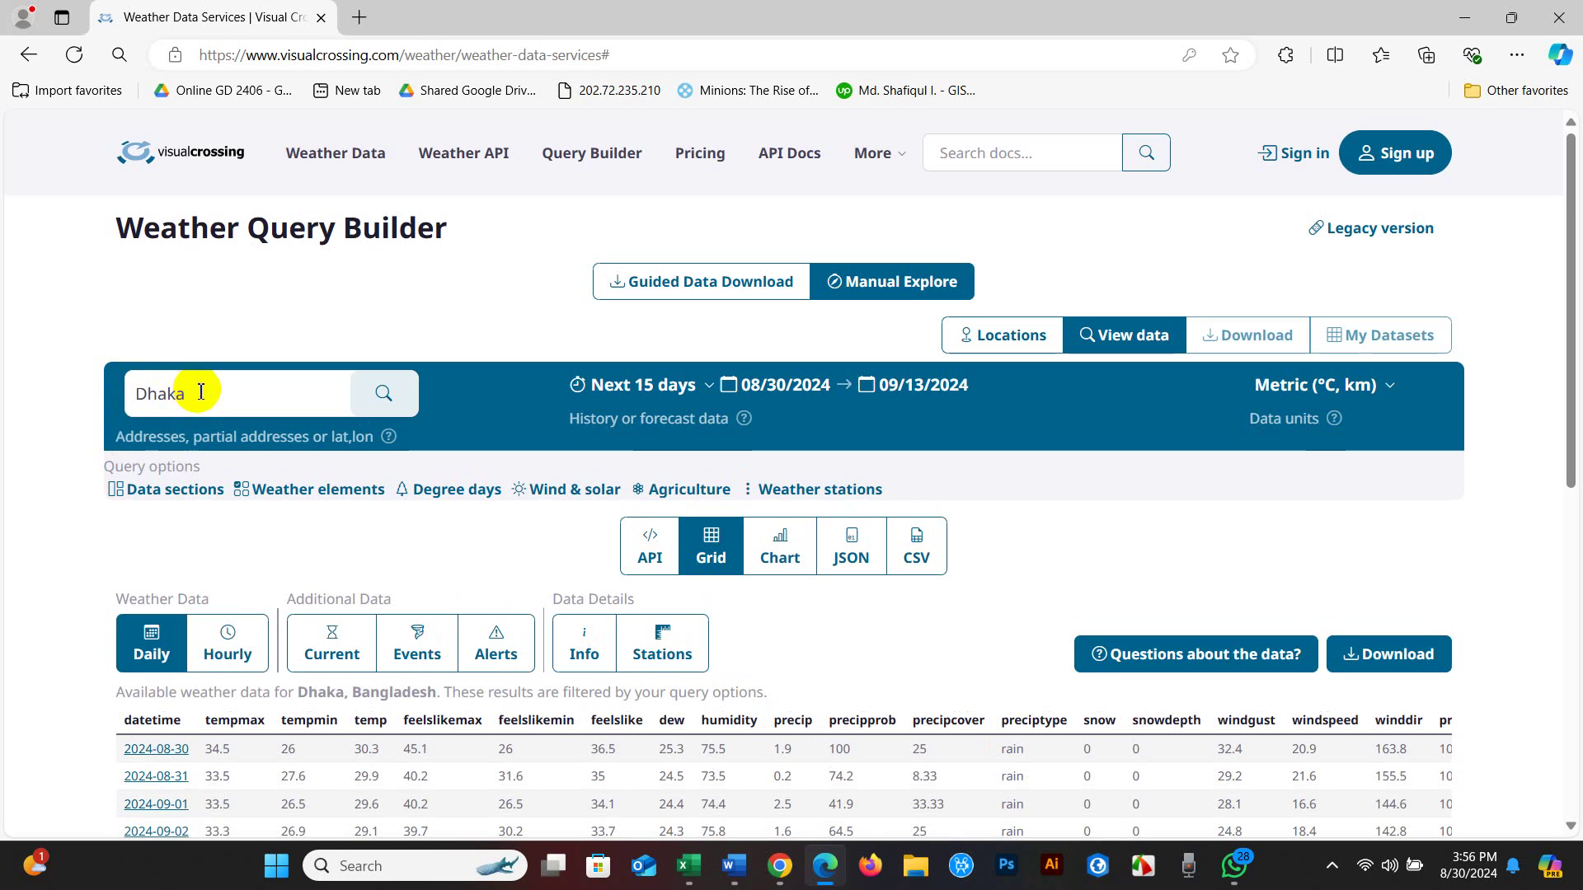
click(384, 394)
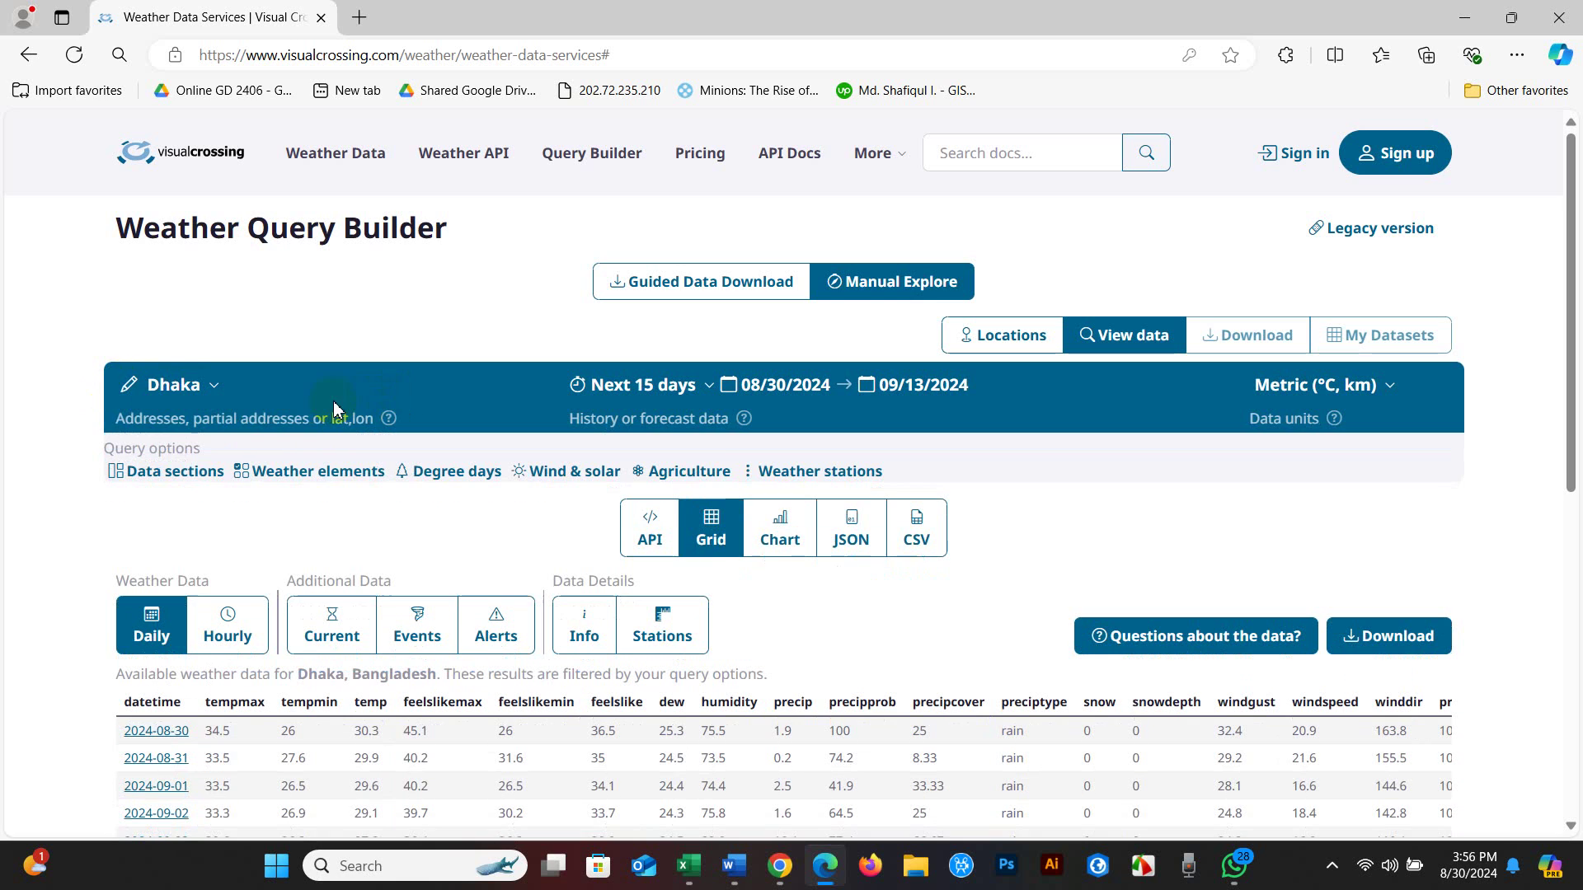
scroll(231, 606, down, 1)
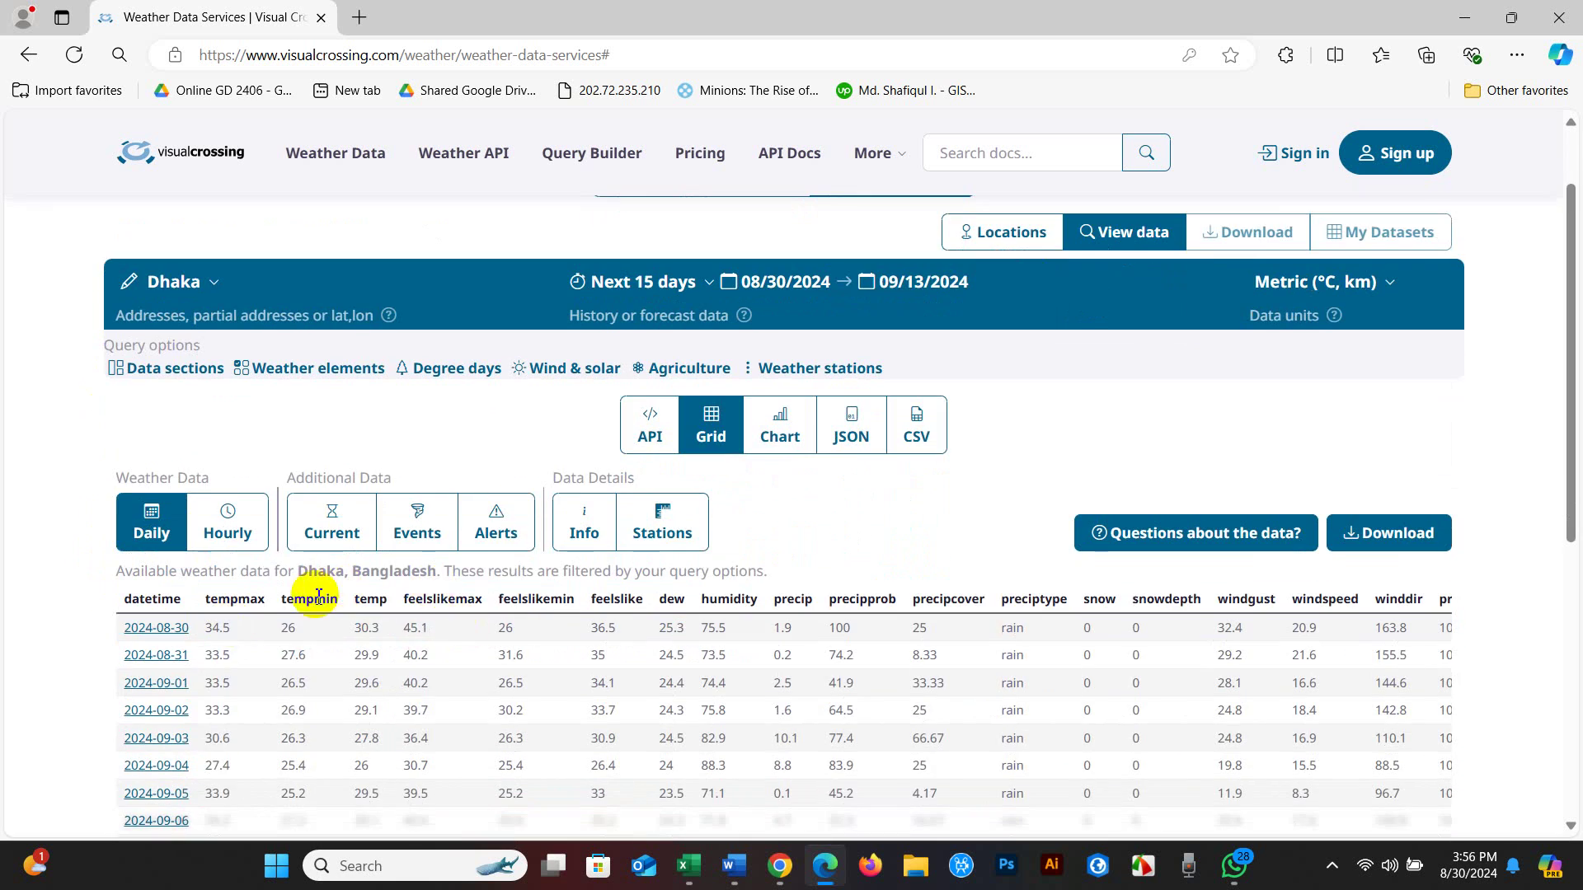
scroll(318, 594, down, 3)
scroll(367, 515, up, 3)
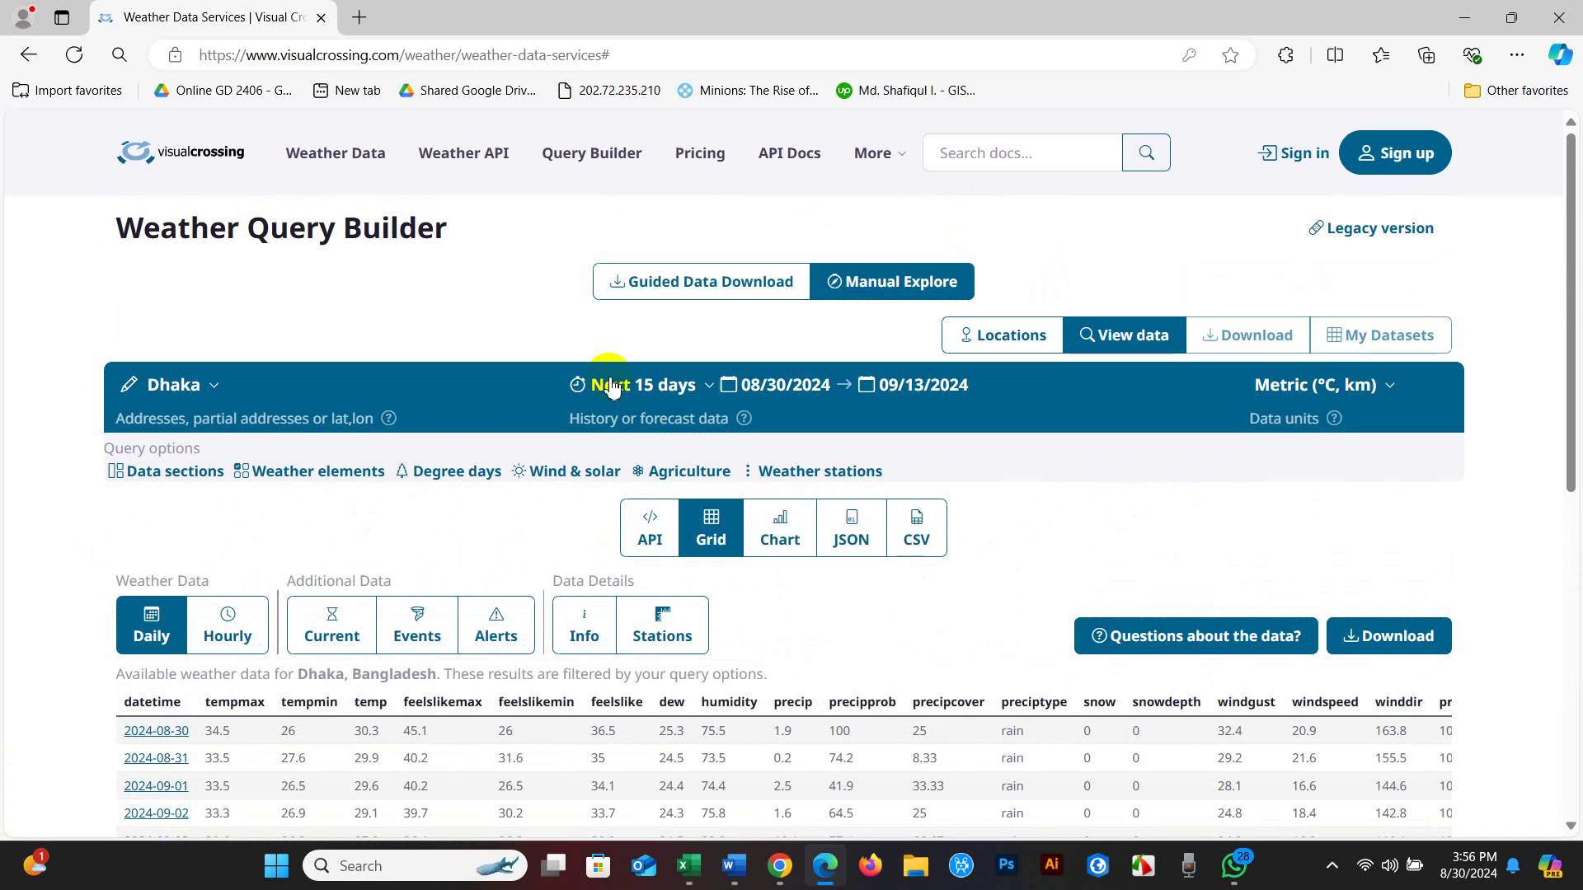
Set the start date to 01/01/2024.
click(783, 390)
click(803, 446)
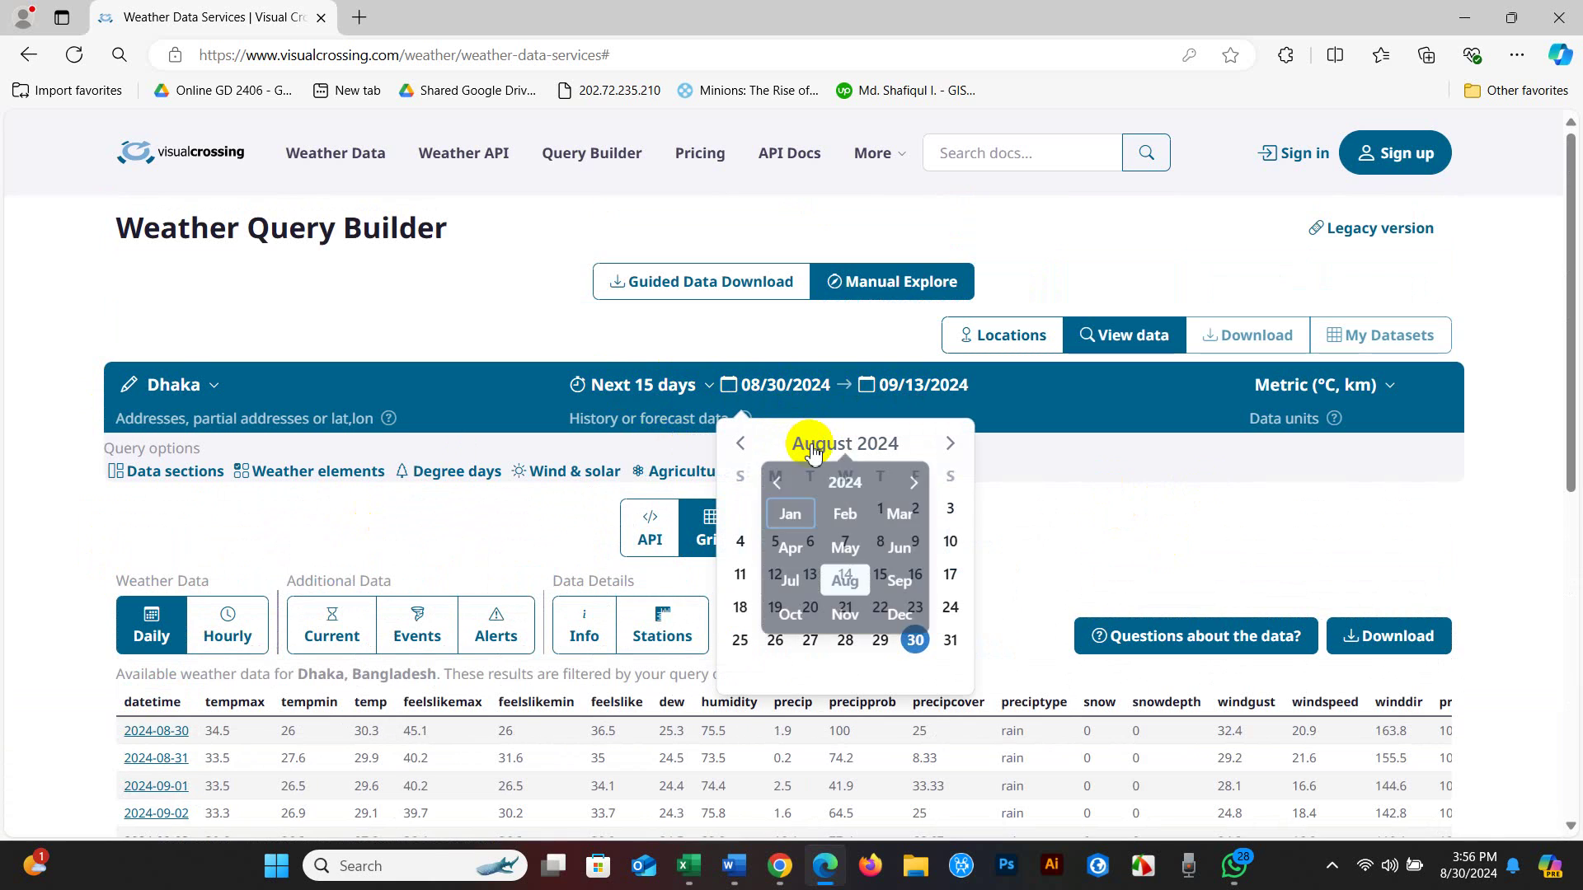
click(793, 525)
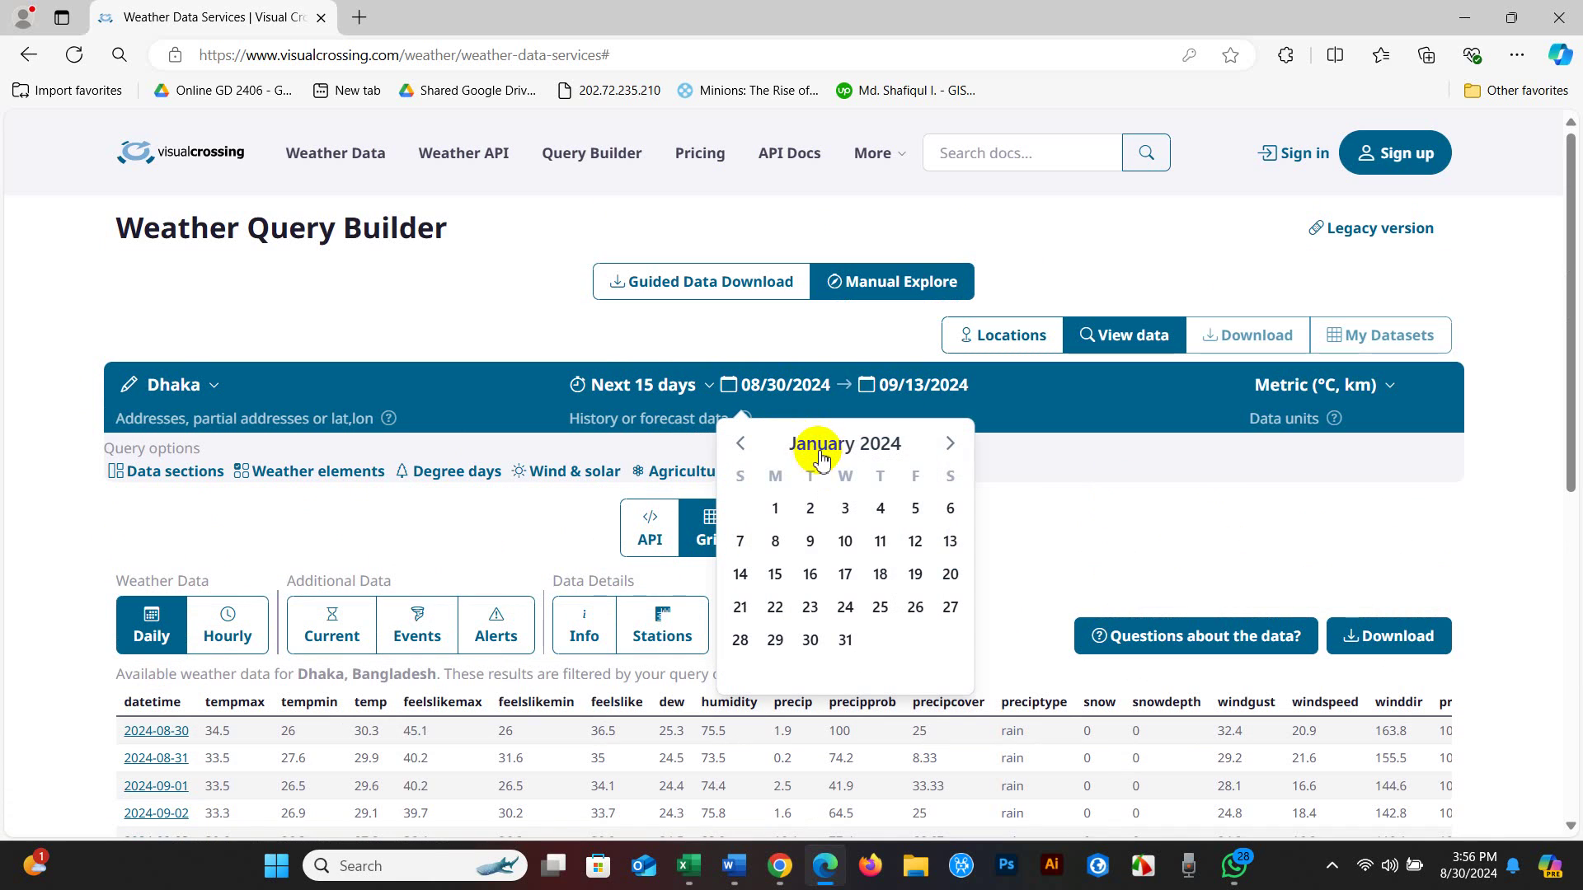
click(775, 509)
Set the end date to 01/31/2024, going back month by month to January.
click(897, 394)
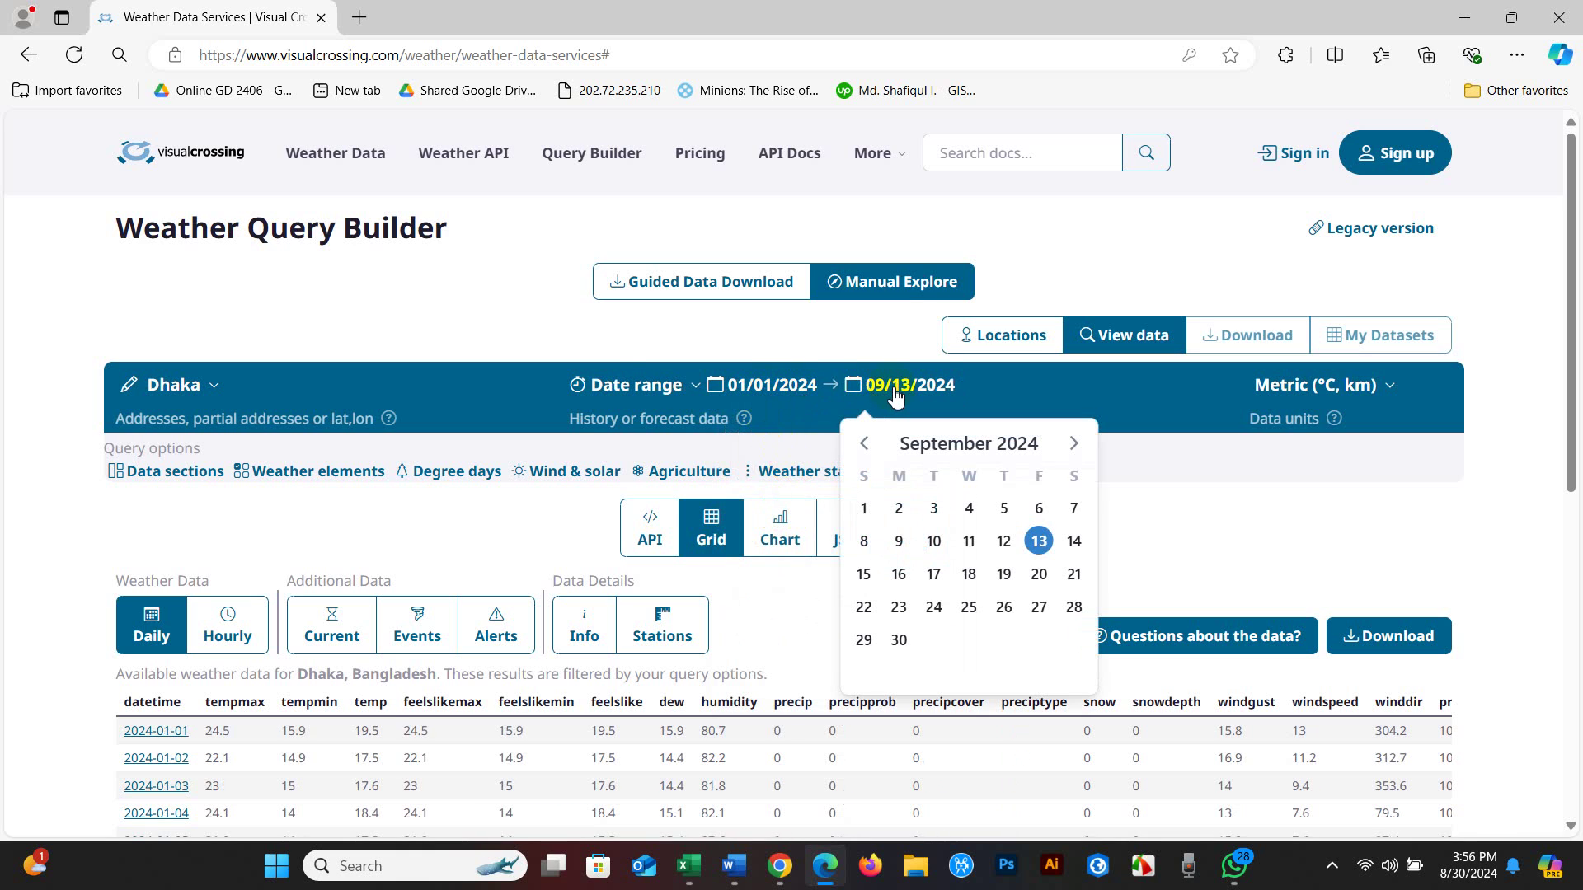
click(865, 445)
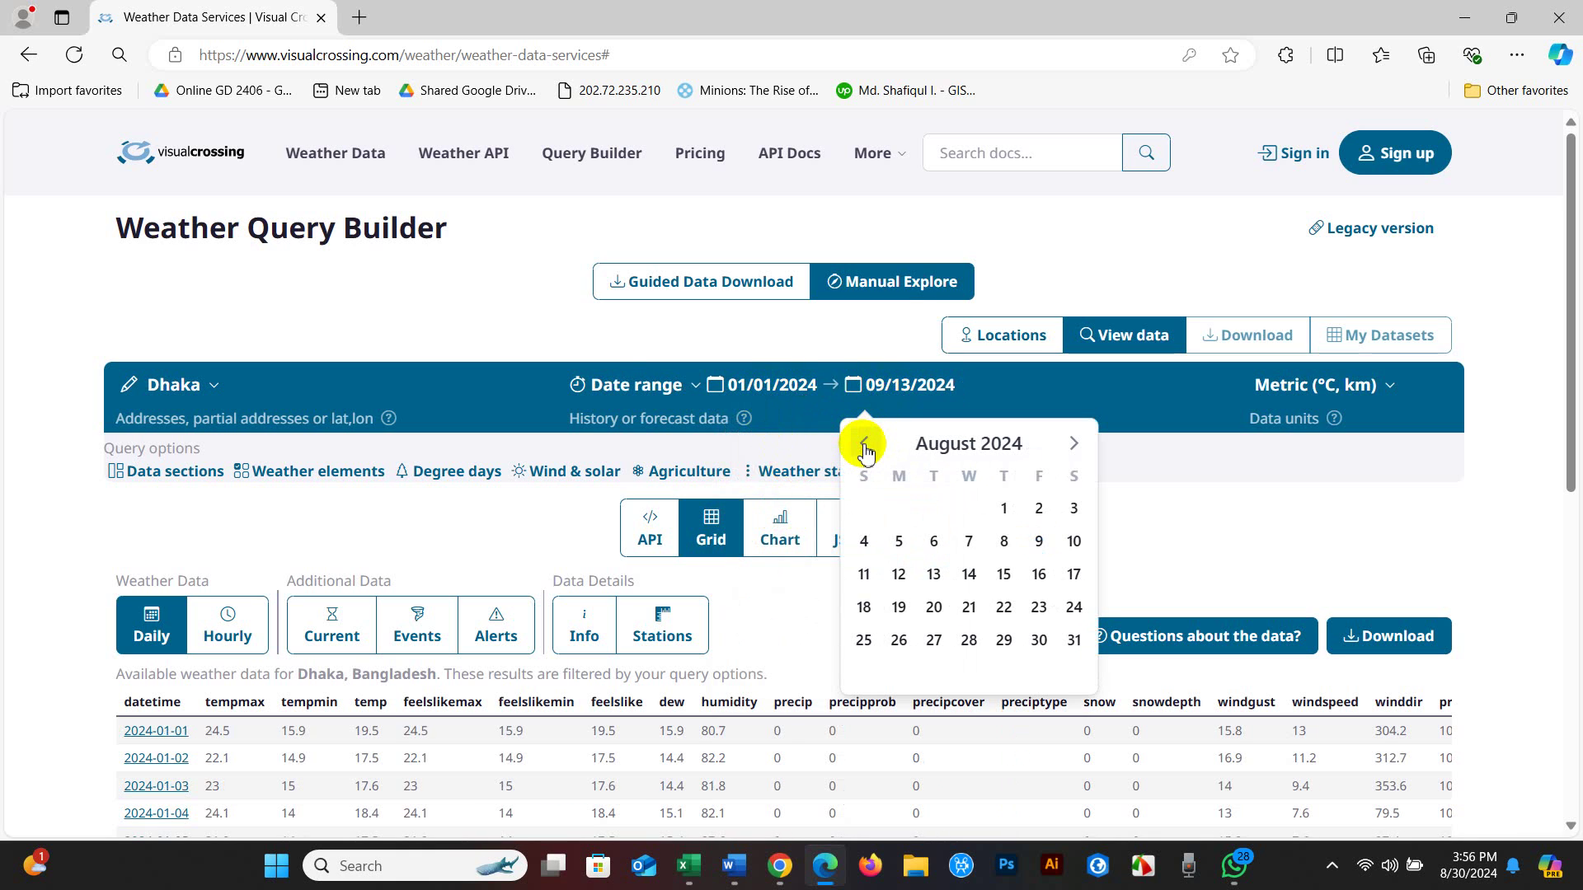
click(865, 446)
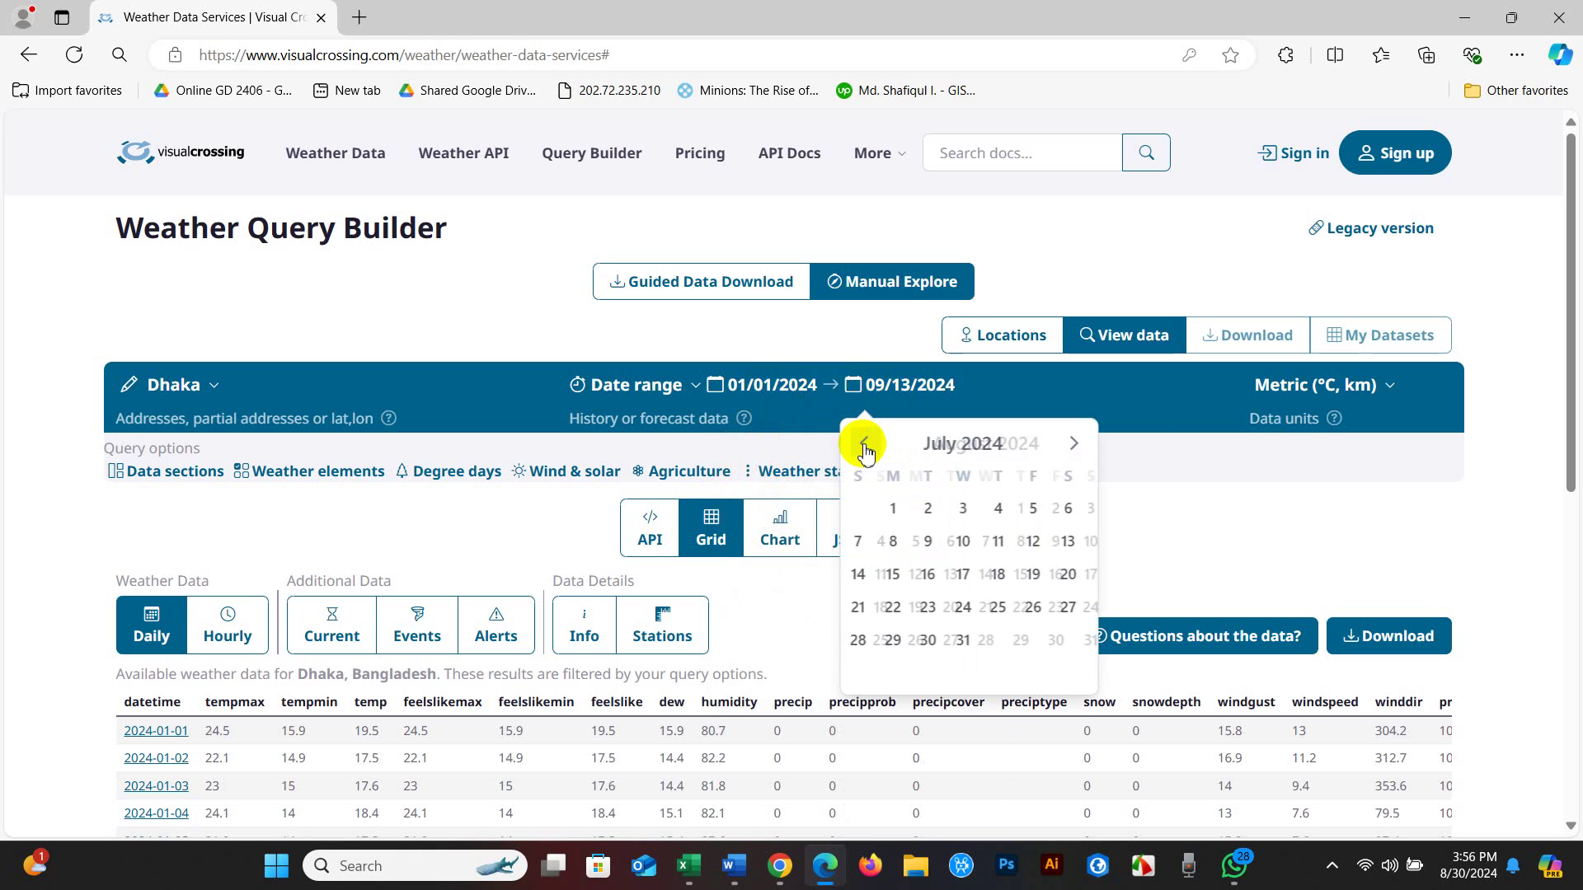
click(865, 445)
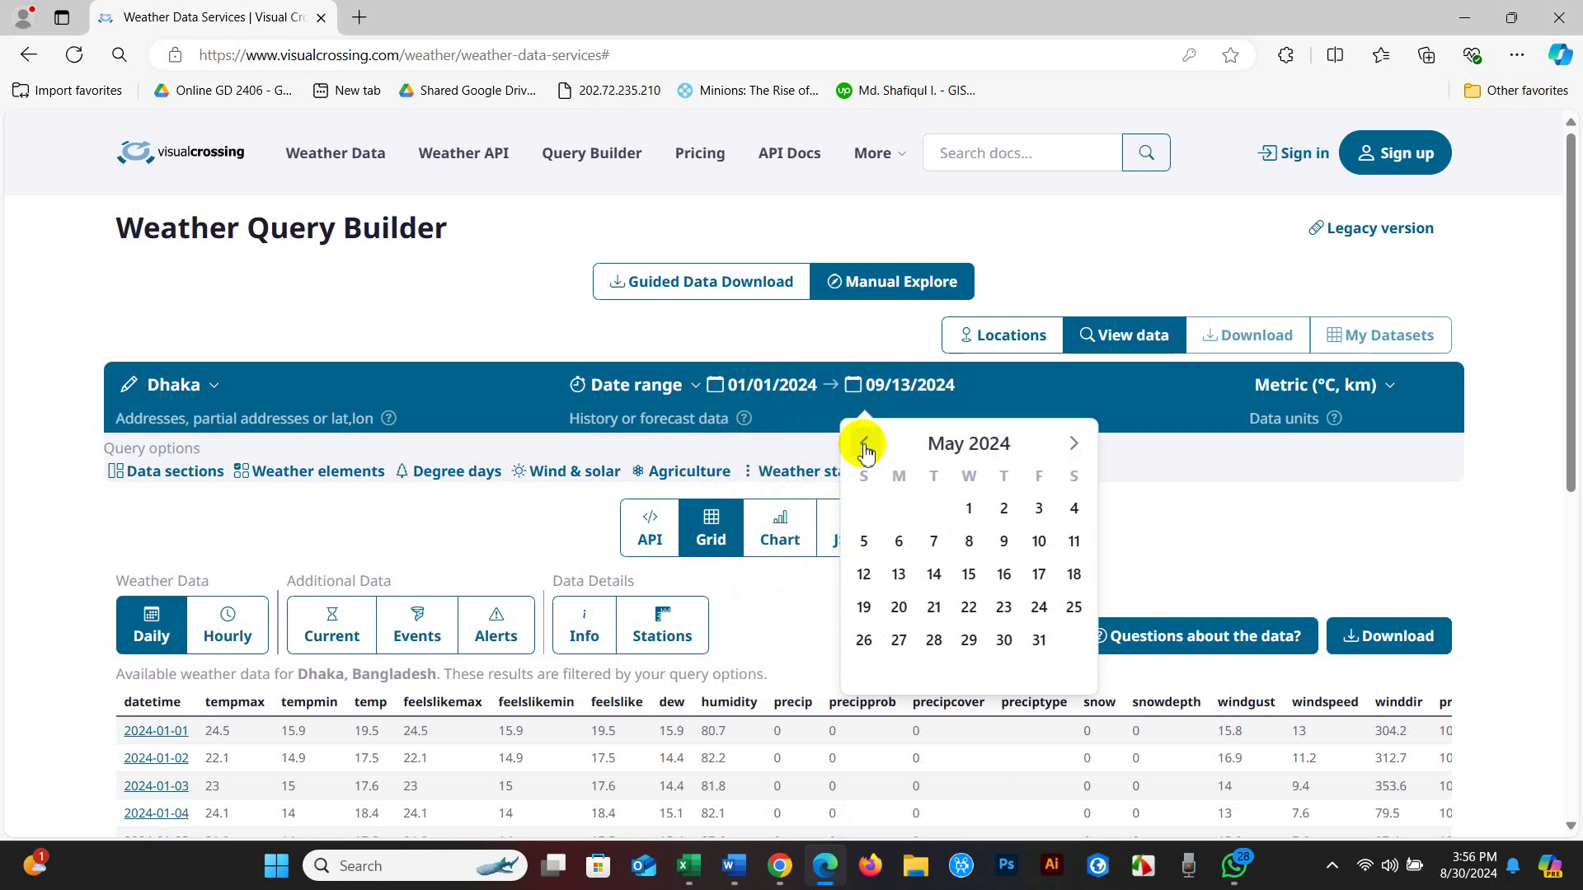
click(865, 445)
click(865, 445)
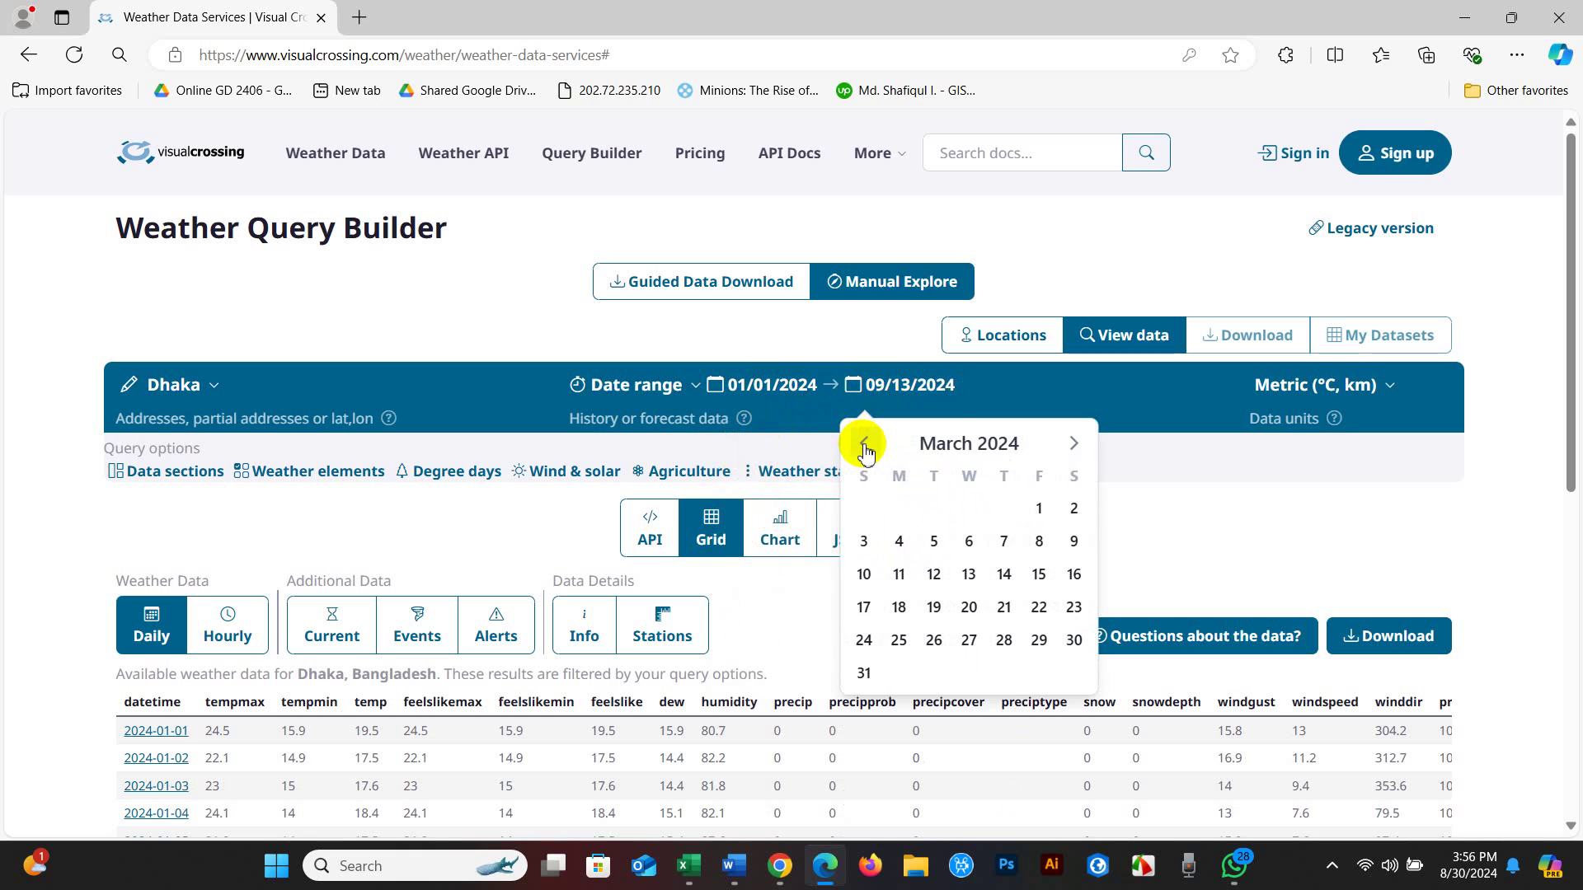
click(865, 447)
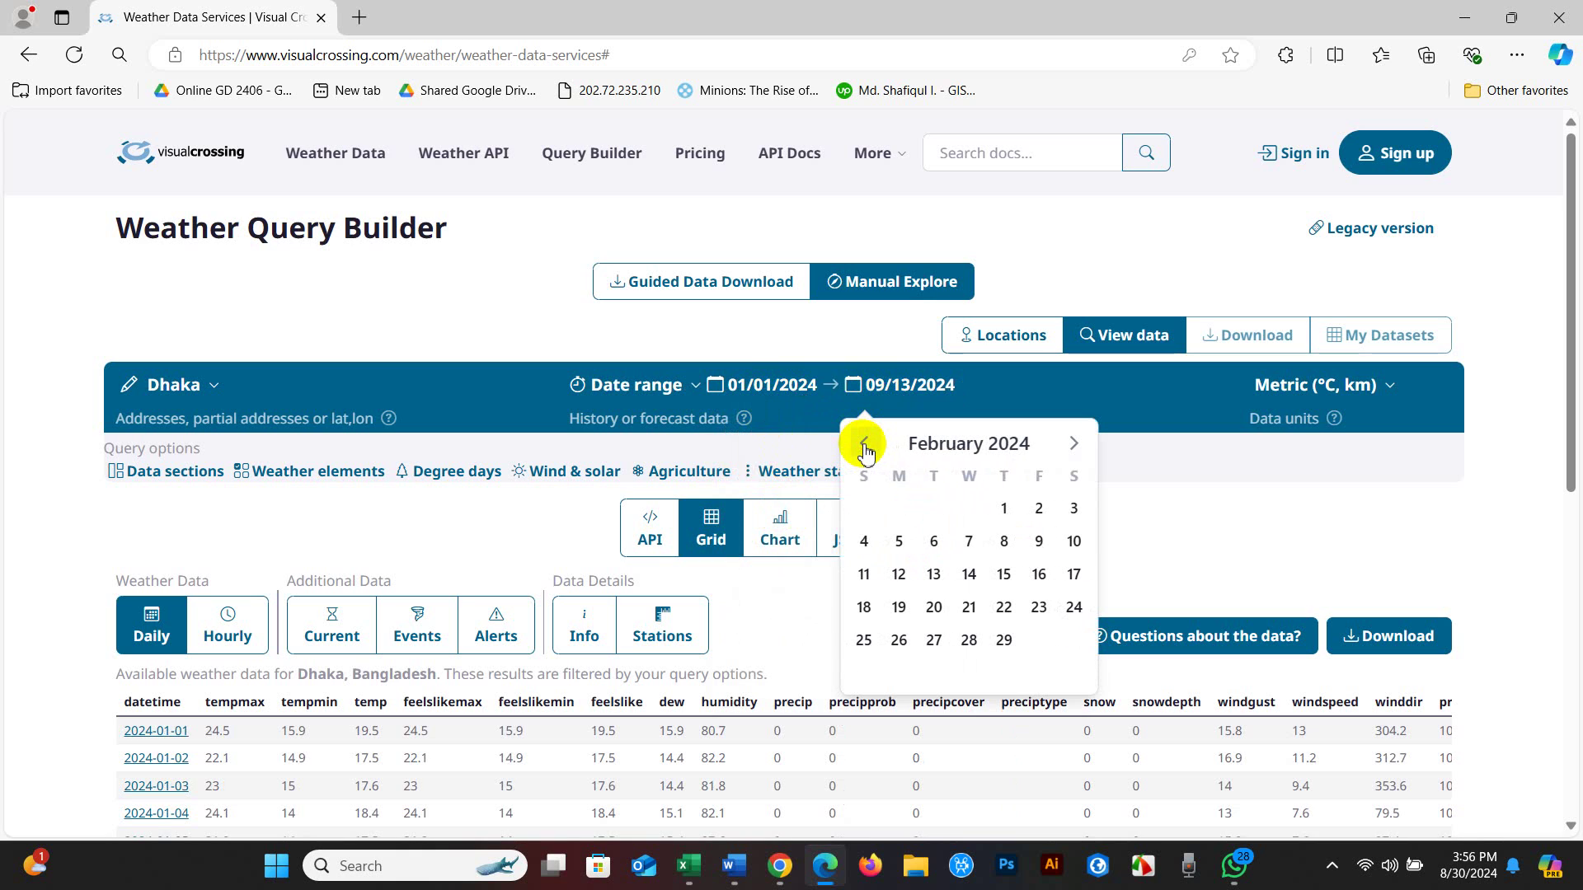
click(865, 446)
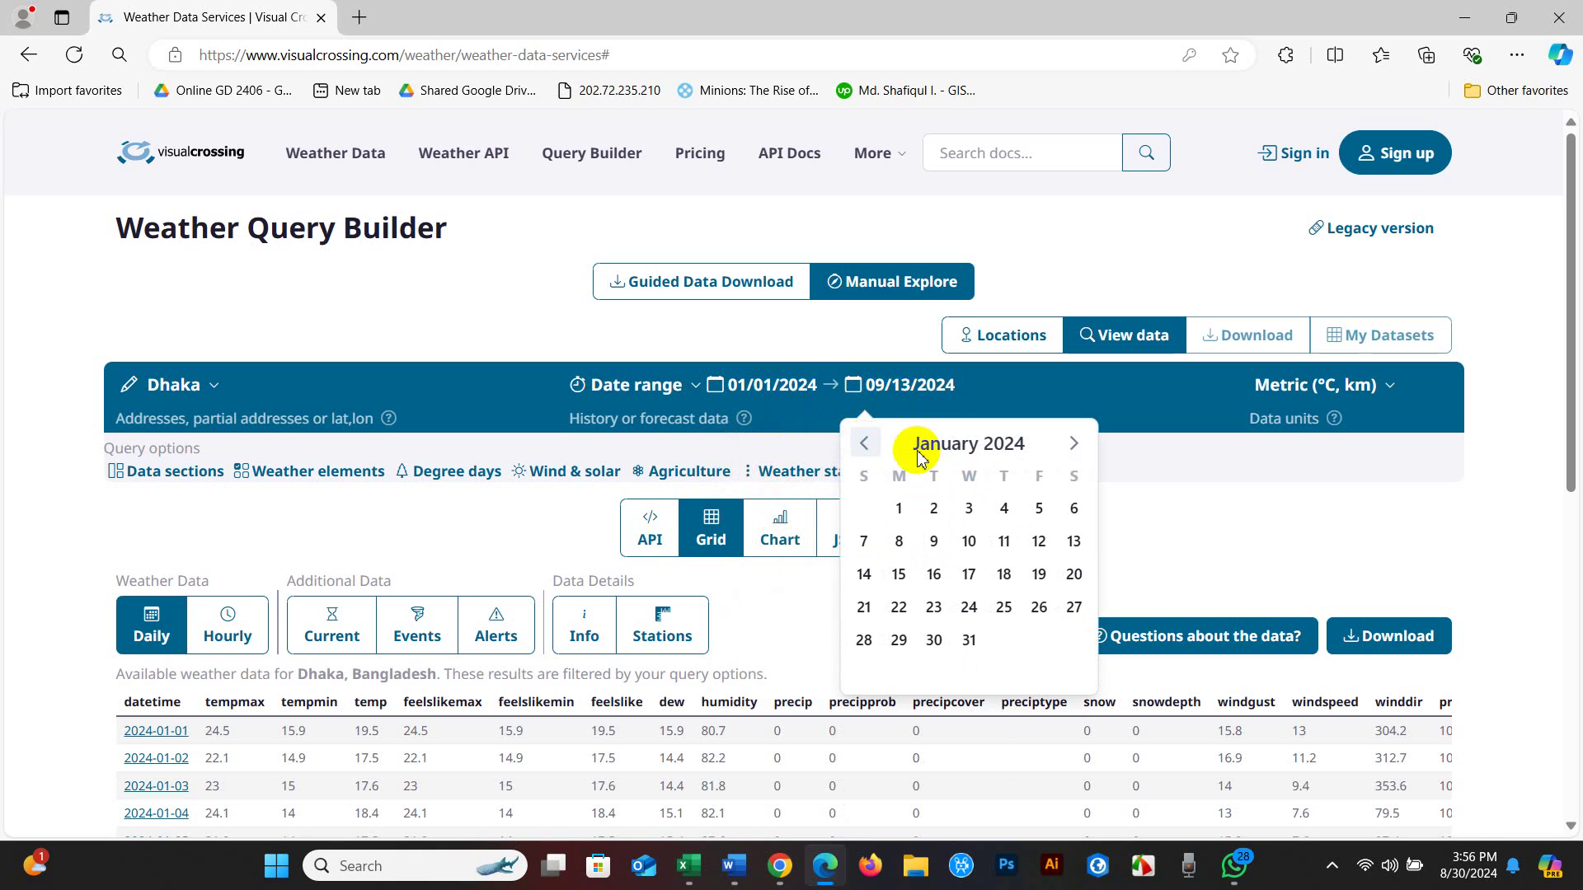
click(967, 641)
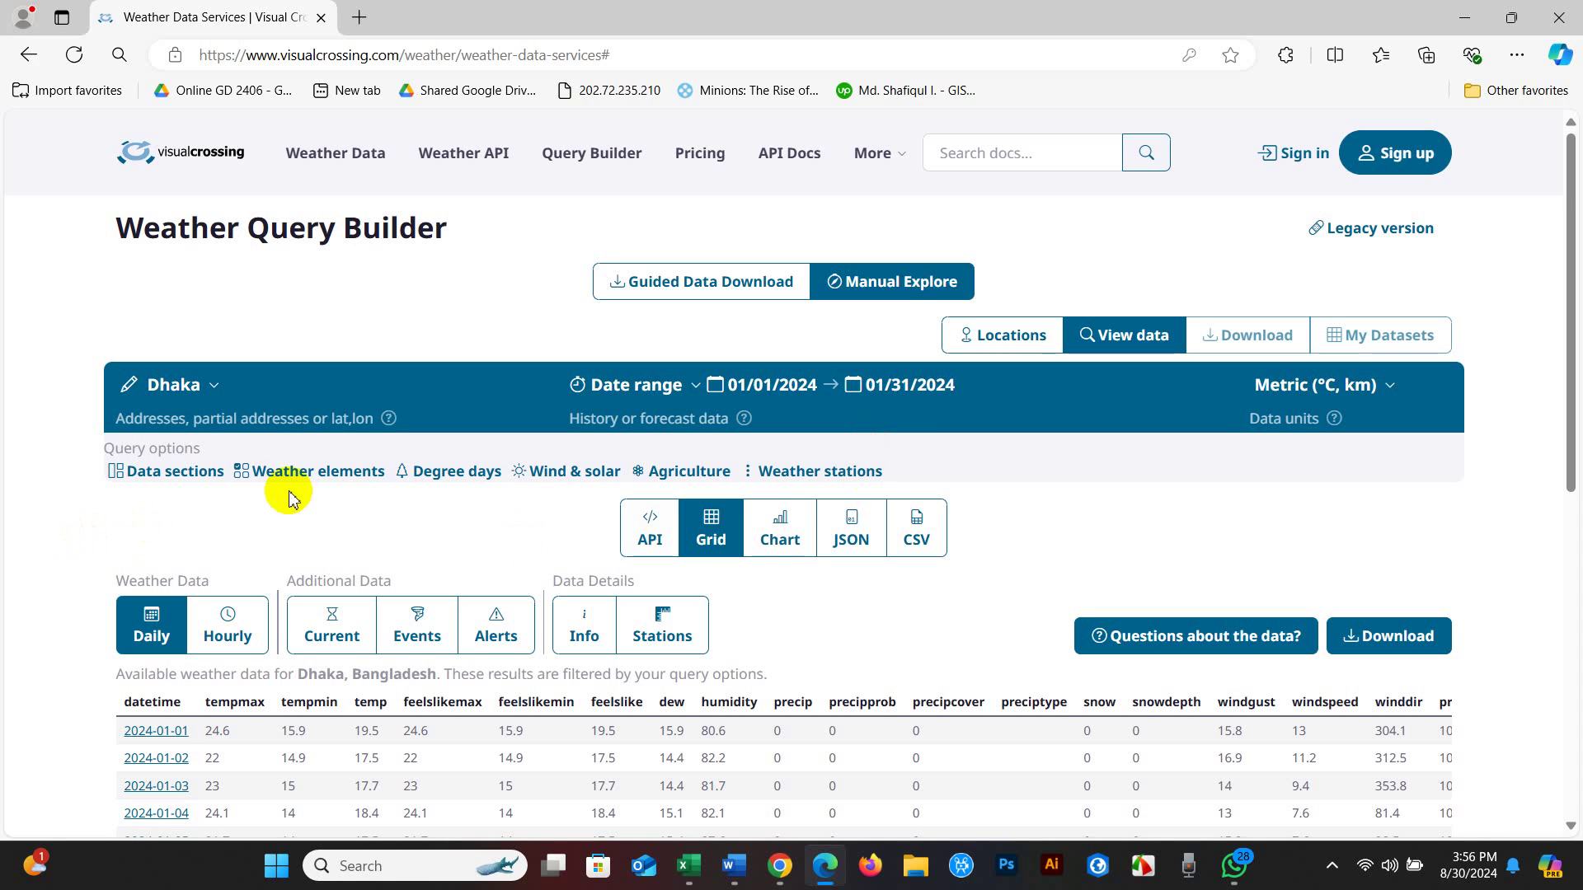
Reopen the end-date calendar, page through later months, and close it unchanged.
click(872, 394)
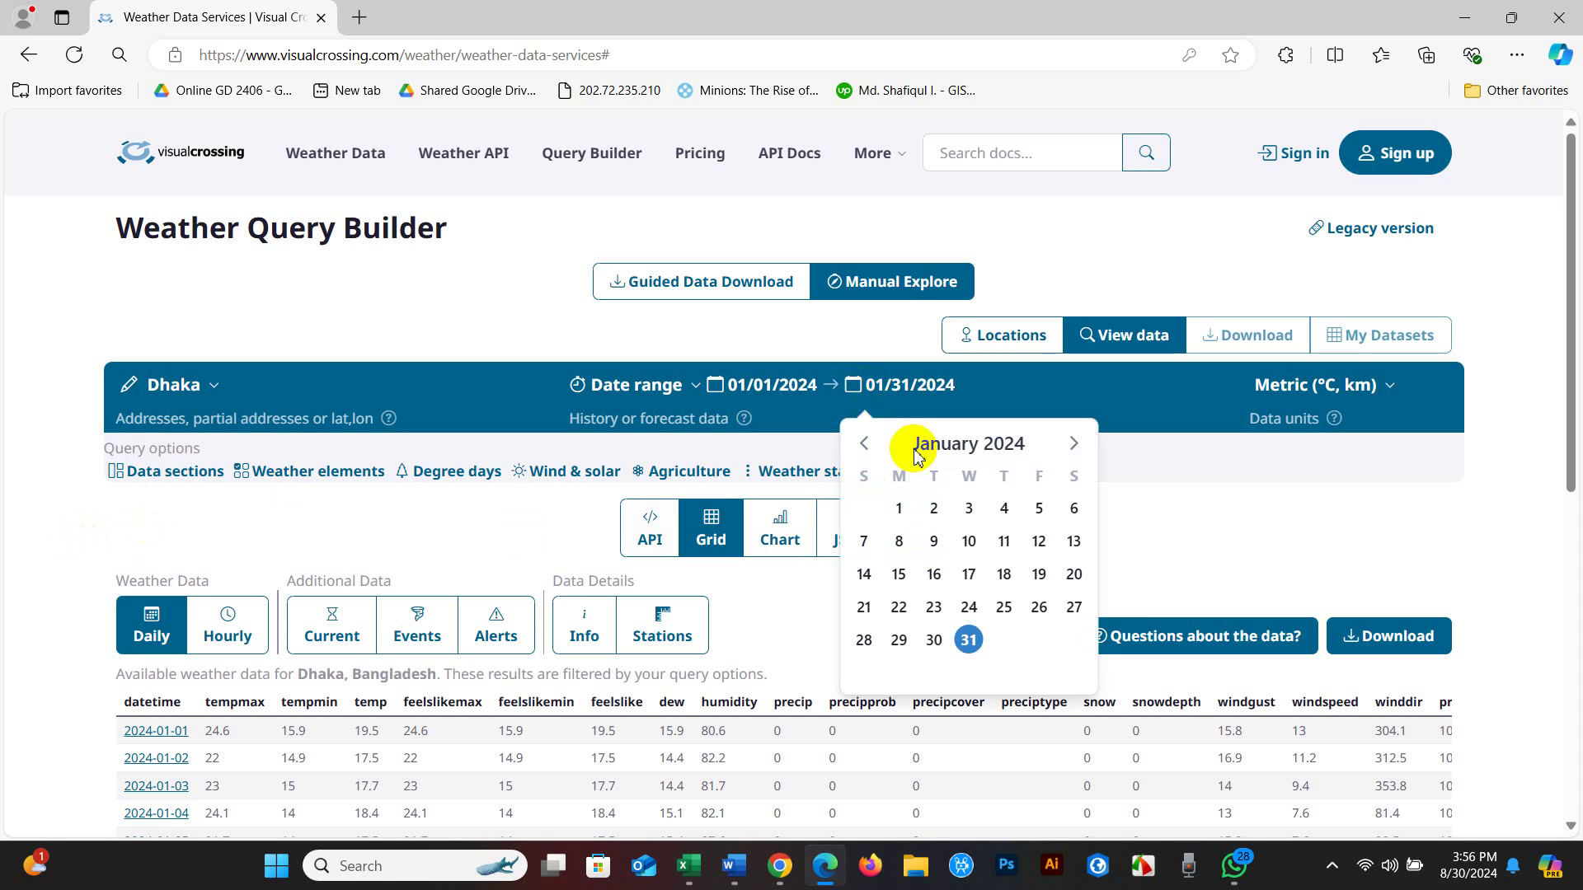
click(1075, 448)
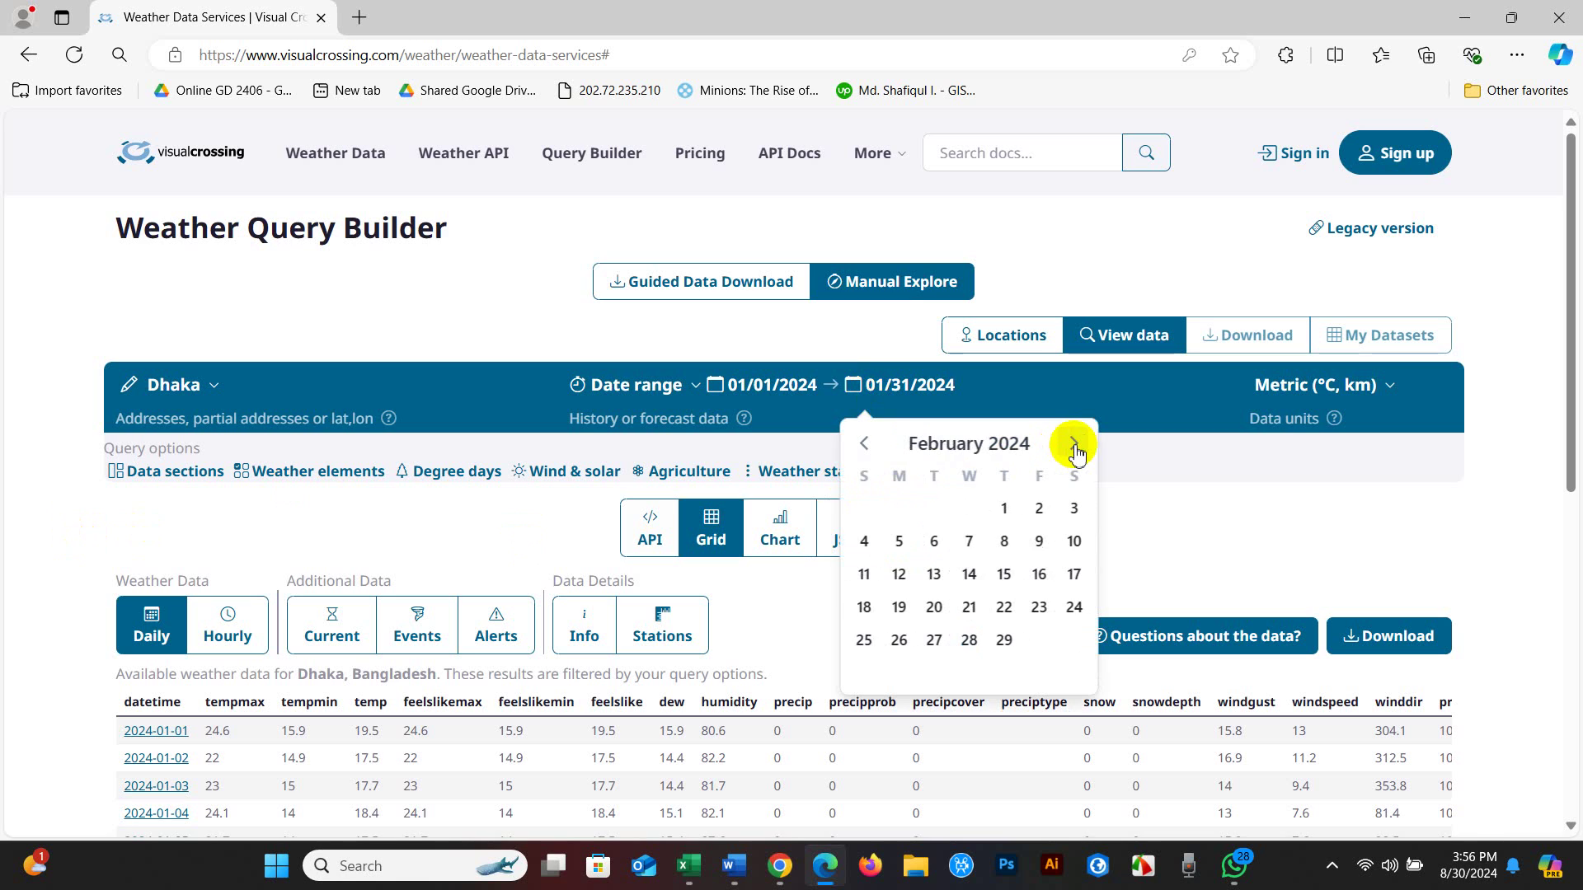
click(898, 449)
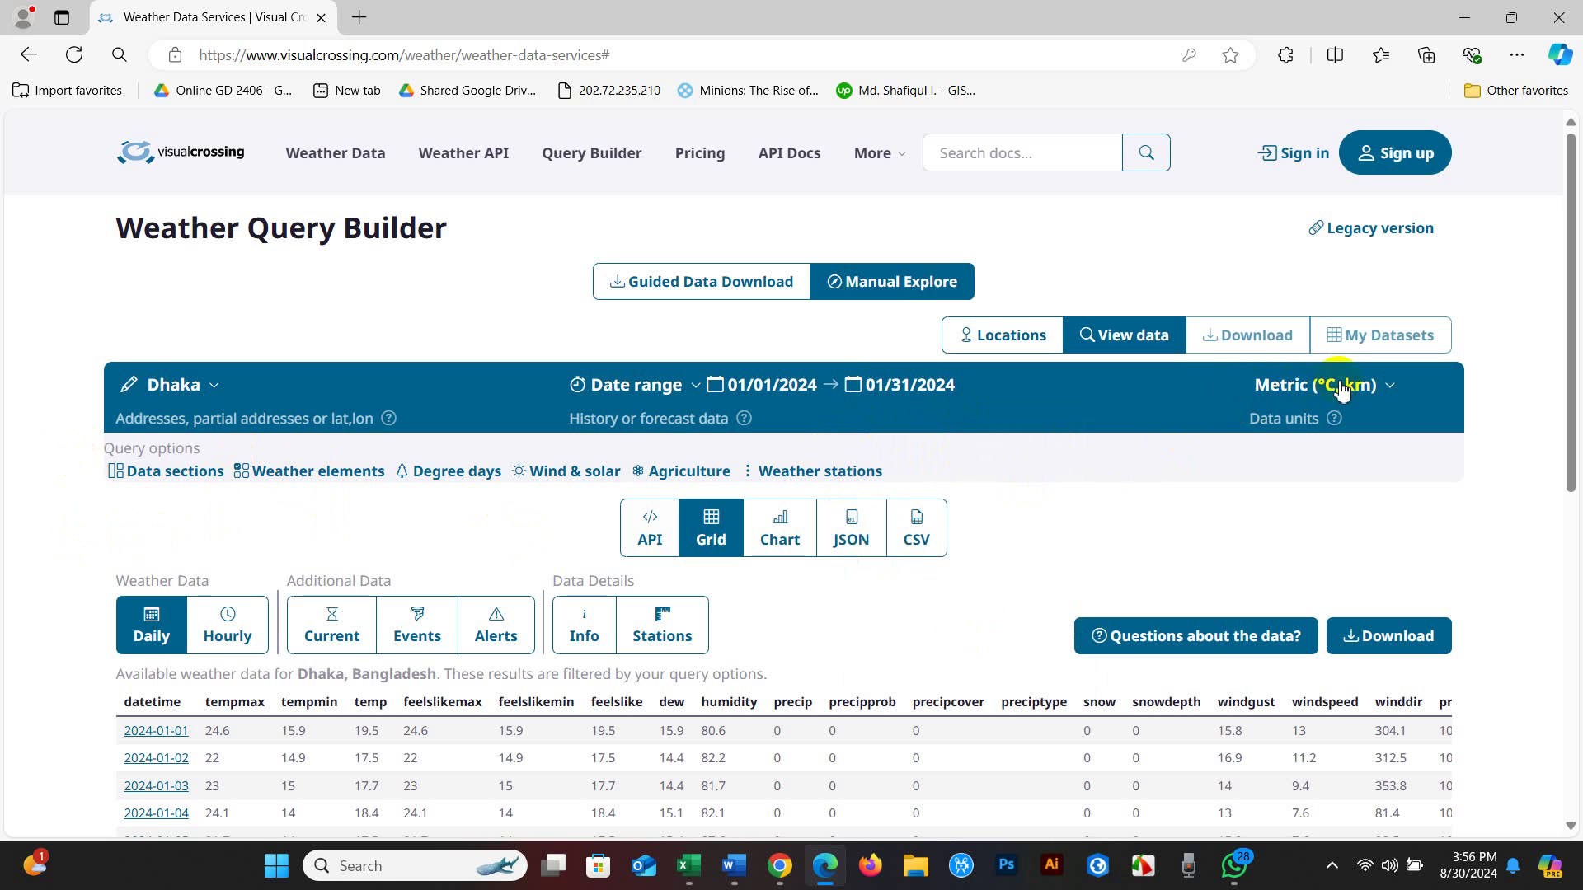
click(1390, 394)
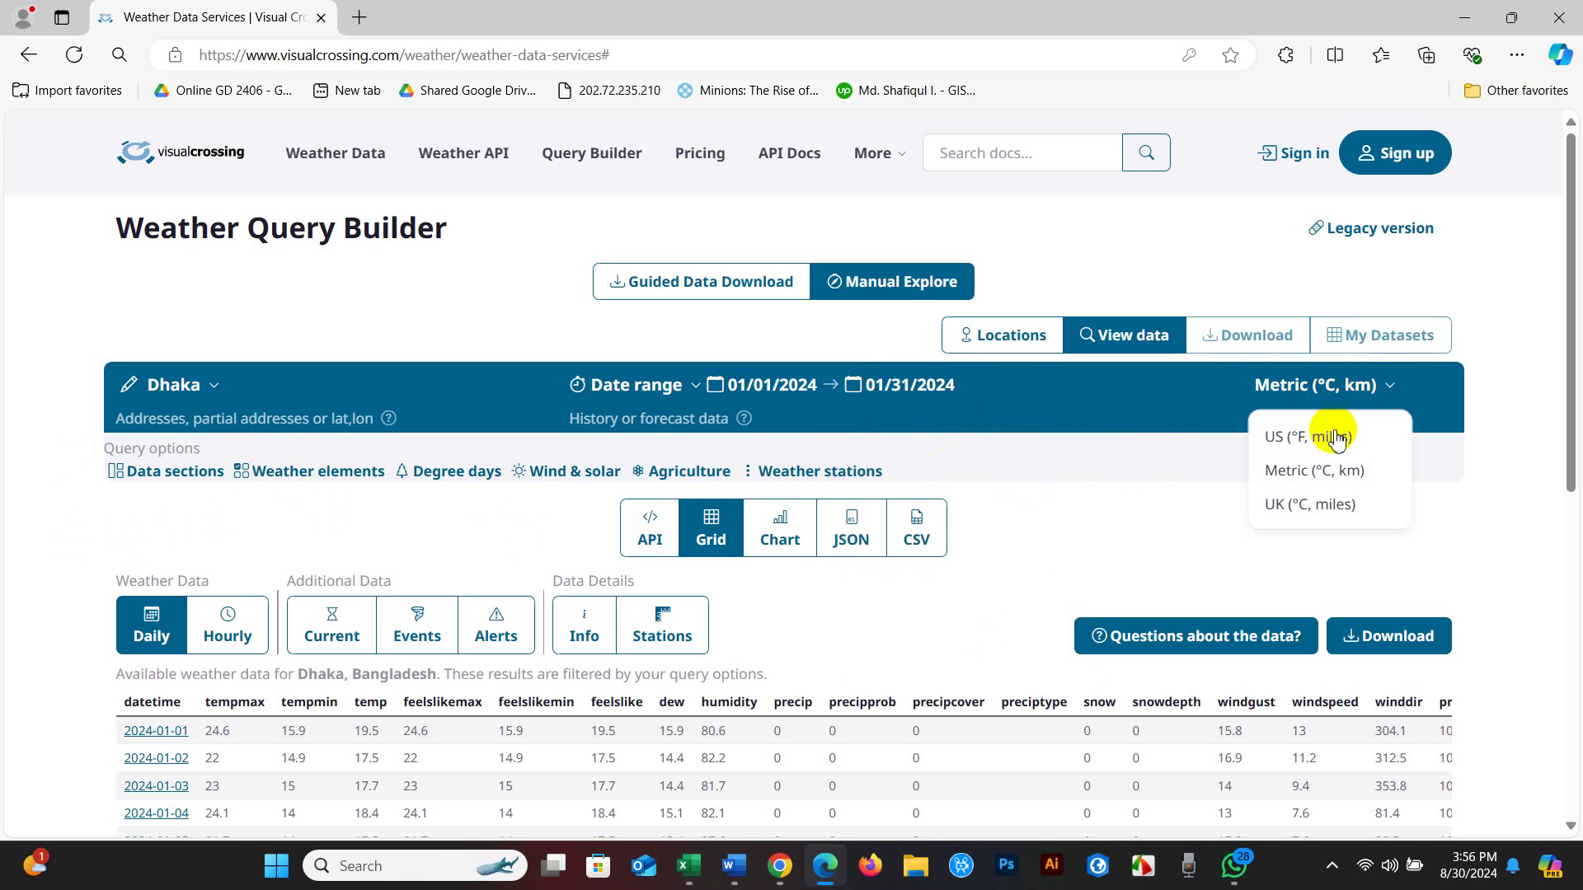
click(1292, 480)
mouse_move(1333, 418)
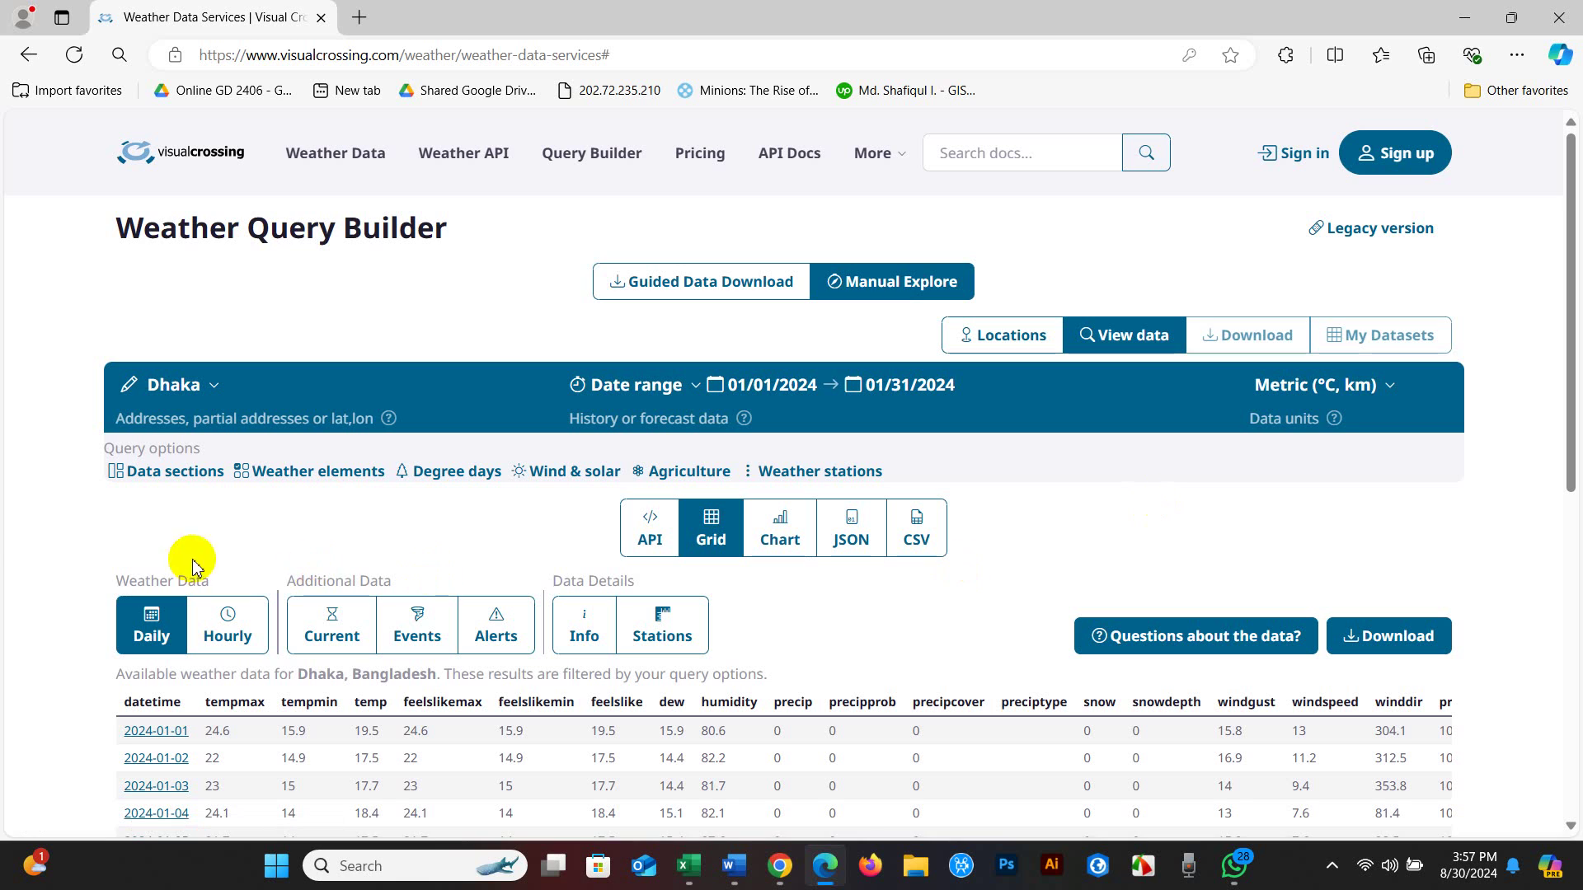
scroll(50, 538, down, 1)
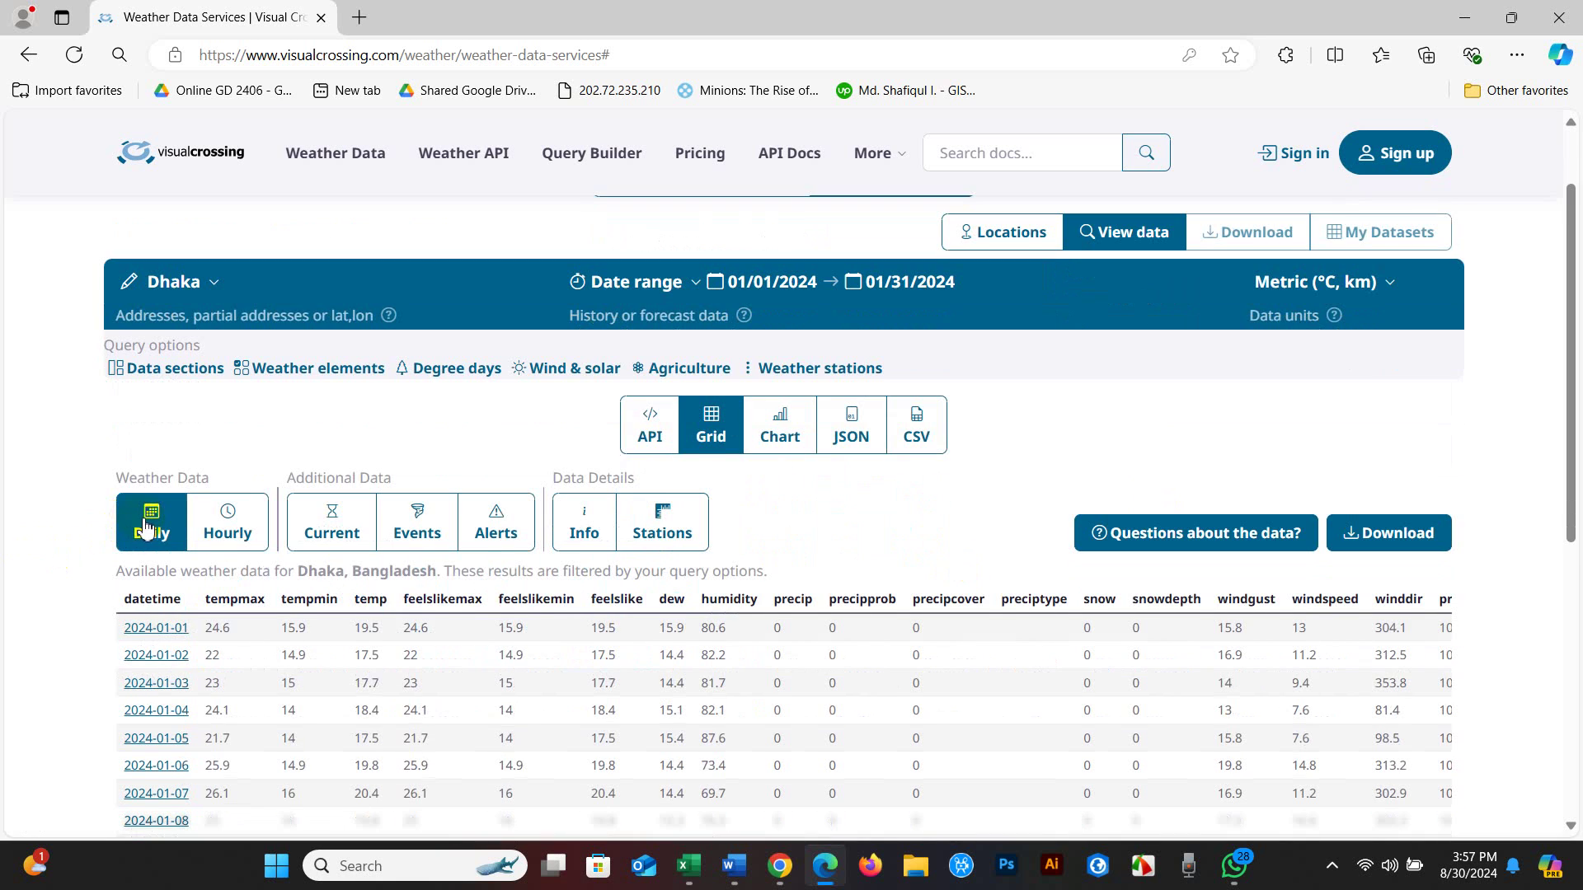
scroll(149, 530, down, 1)
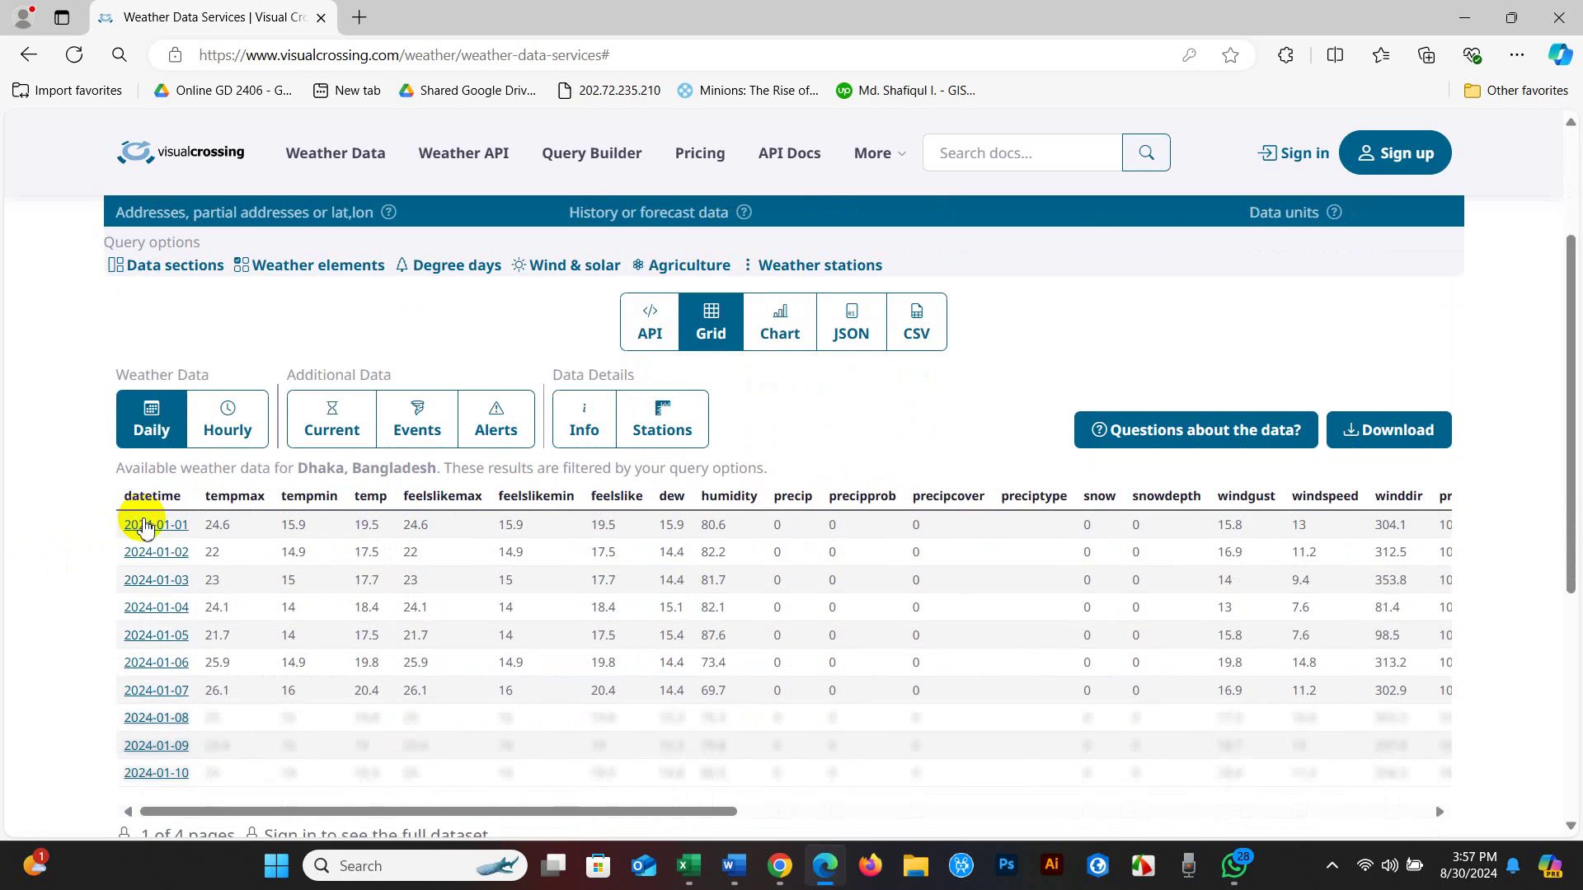
click(254, 440)
scroll(266, 581, down, 1)
scroll(301, 565, up, 1)
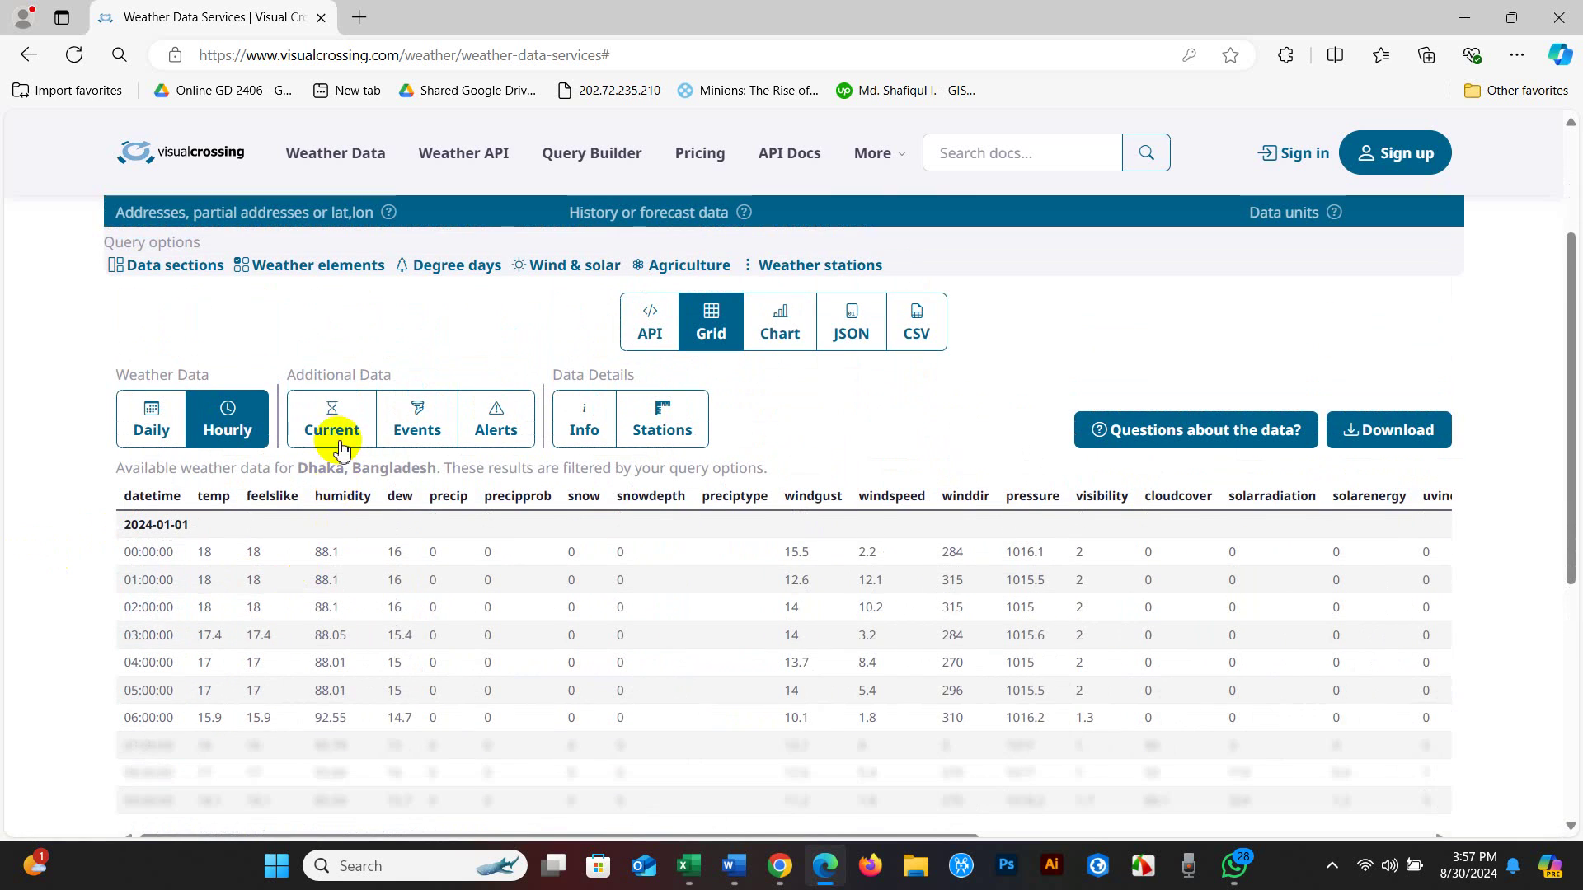
click(334, 434)
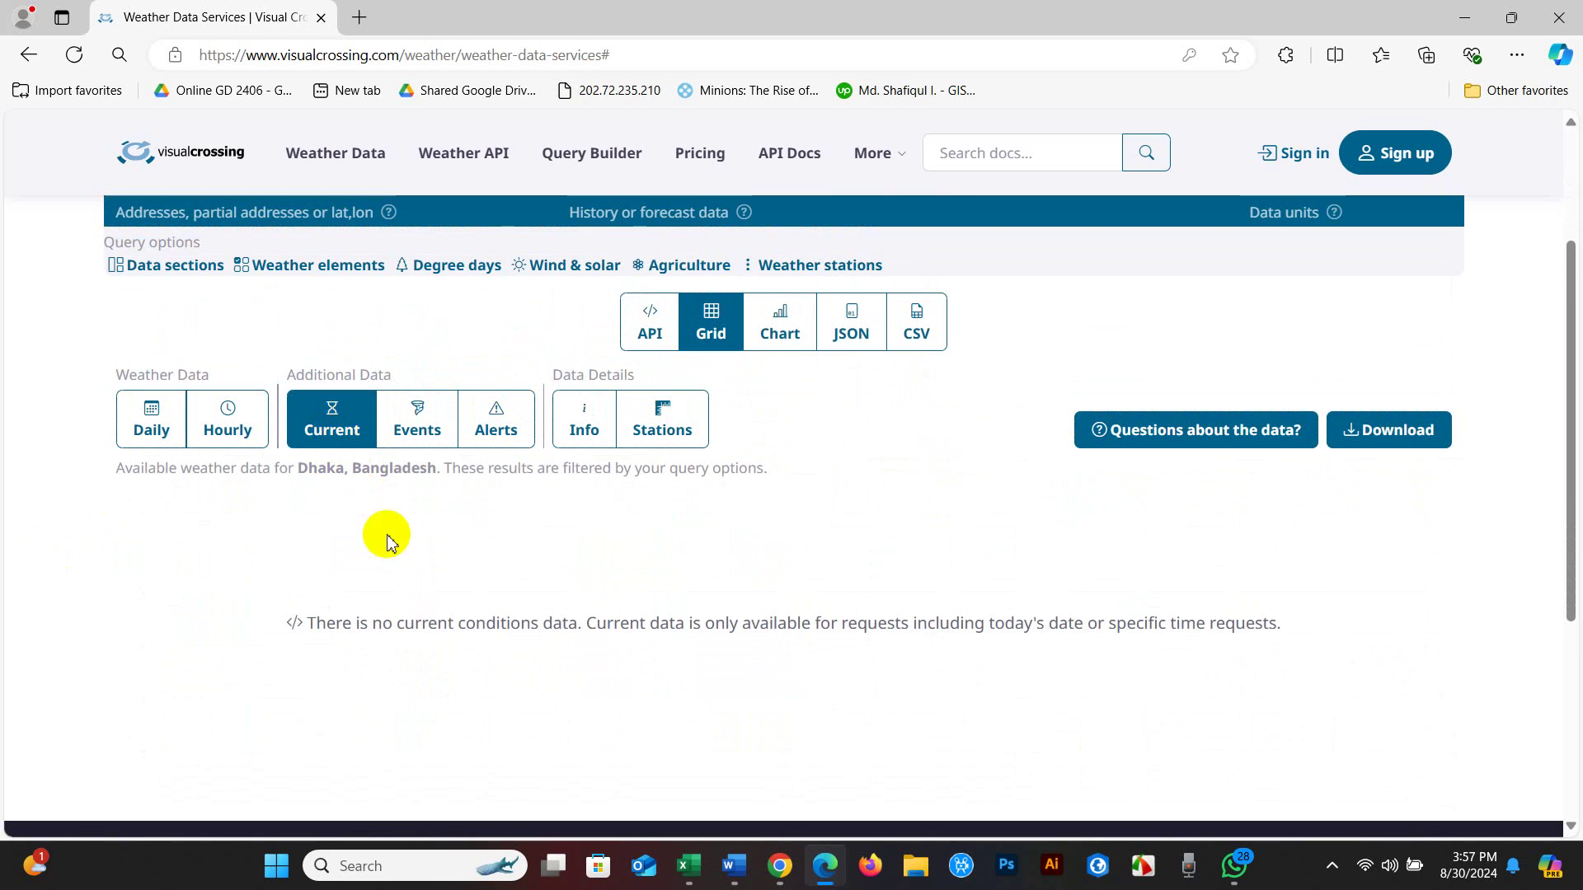
click(424, 439)
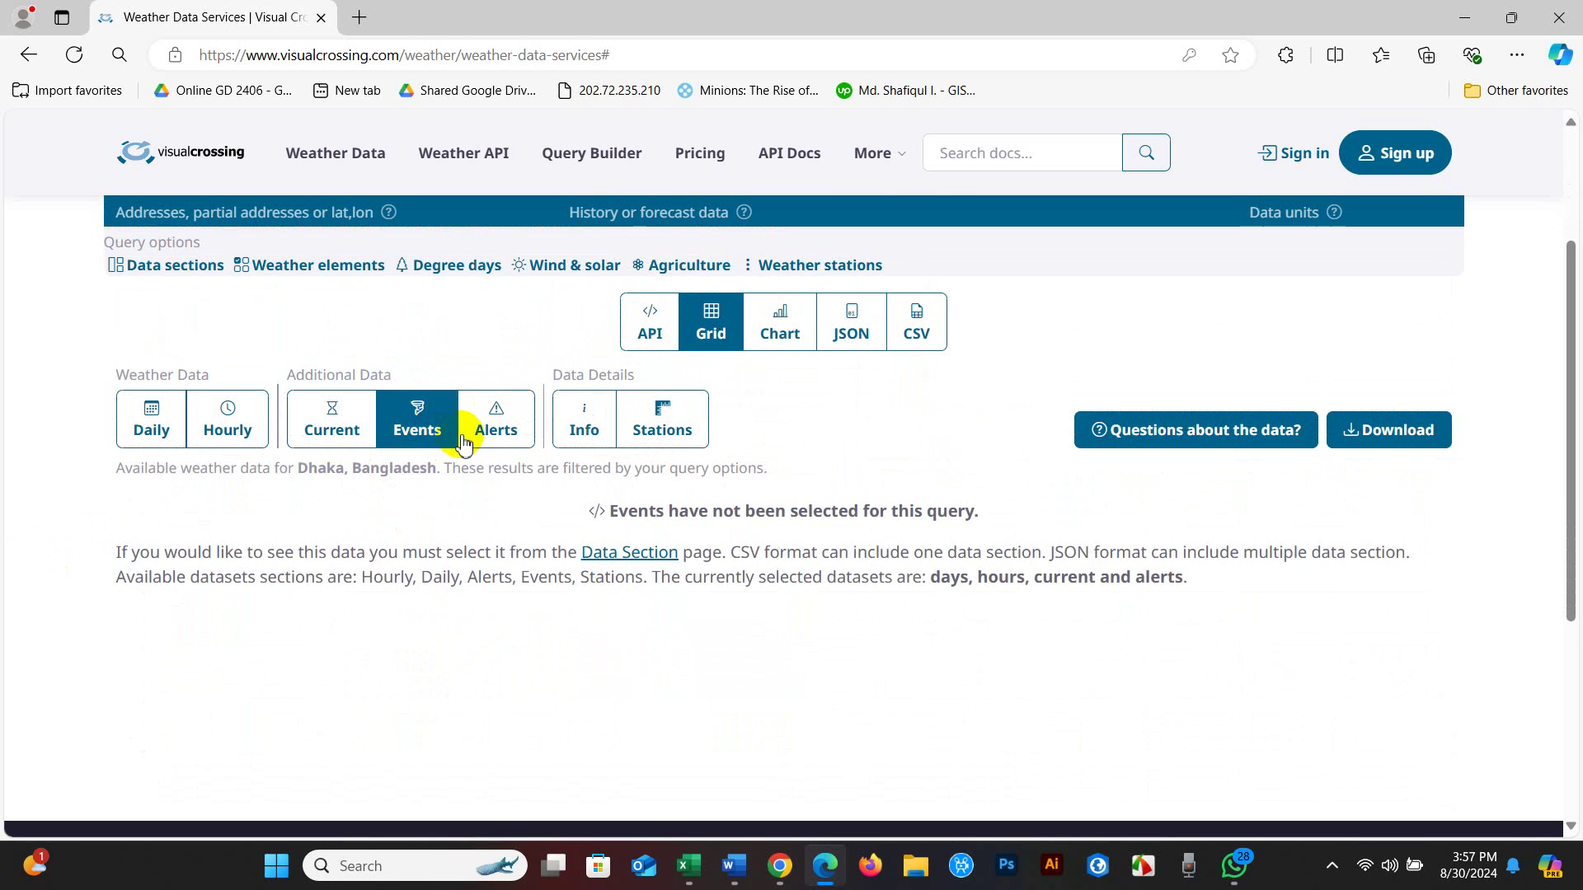
click(585, 431)
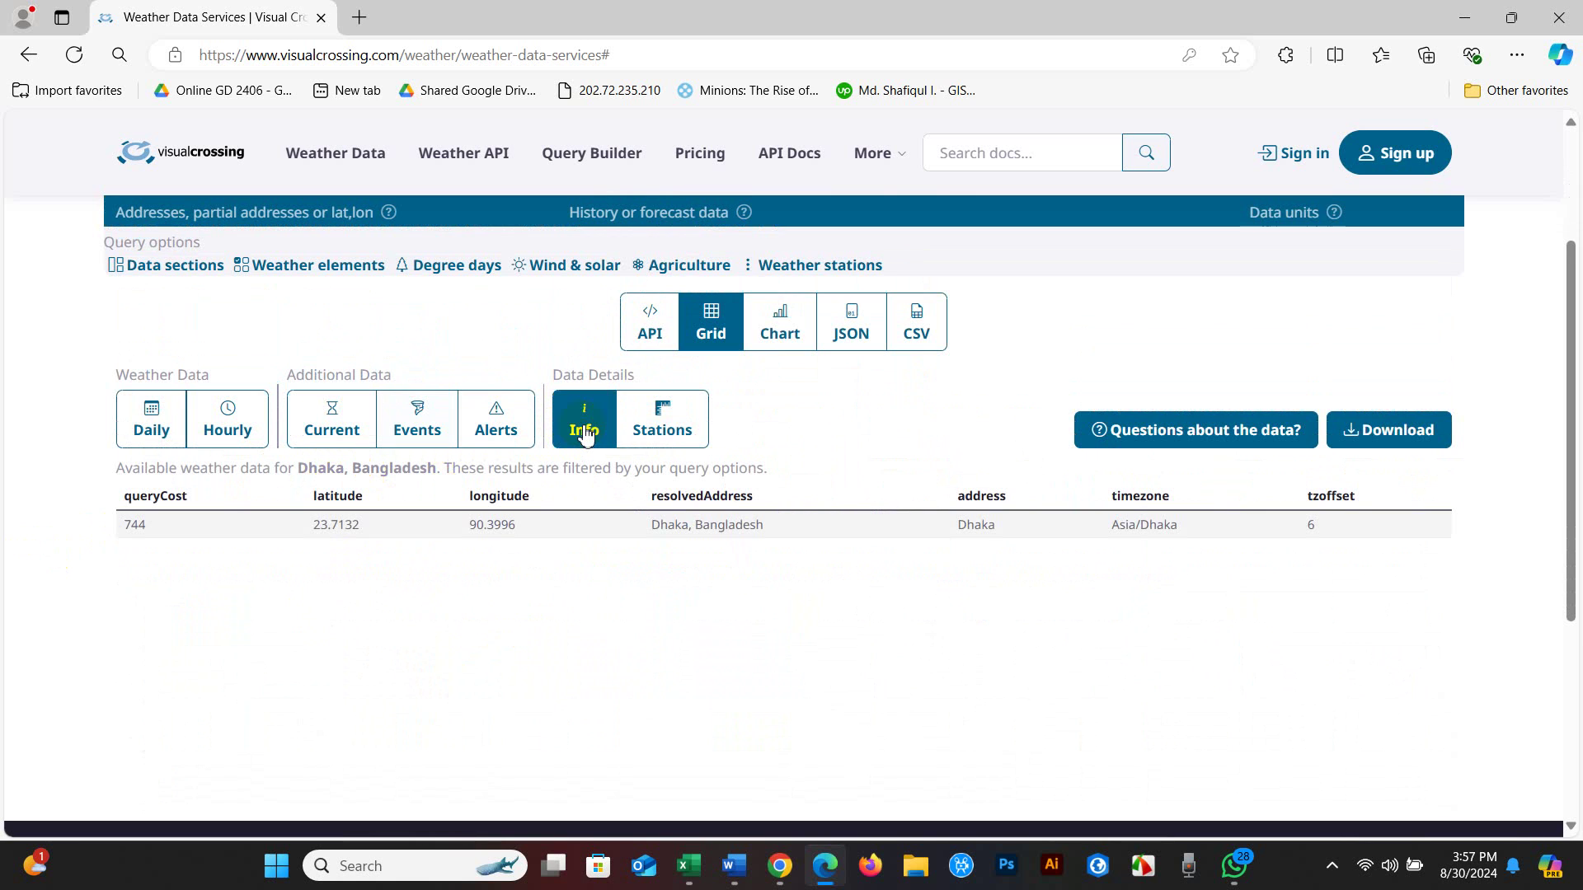
click(679, 425)
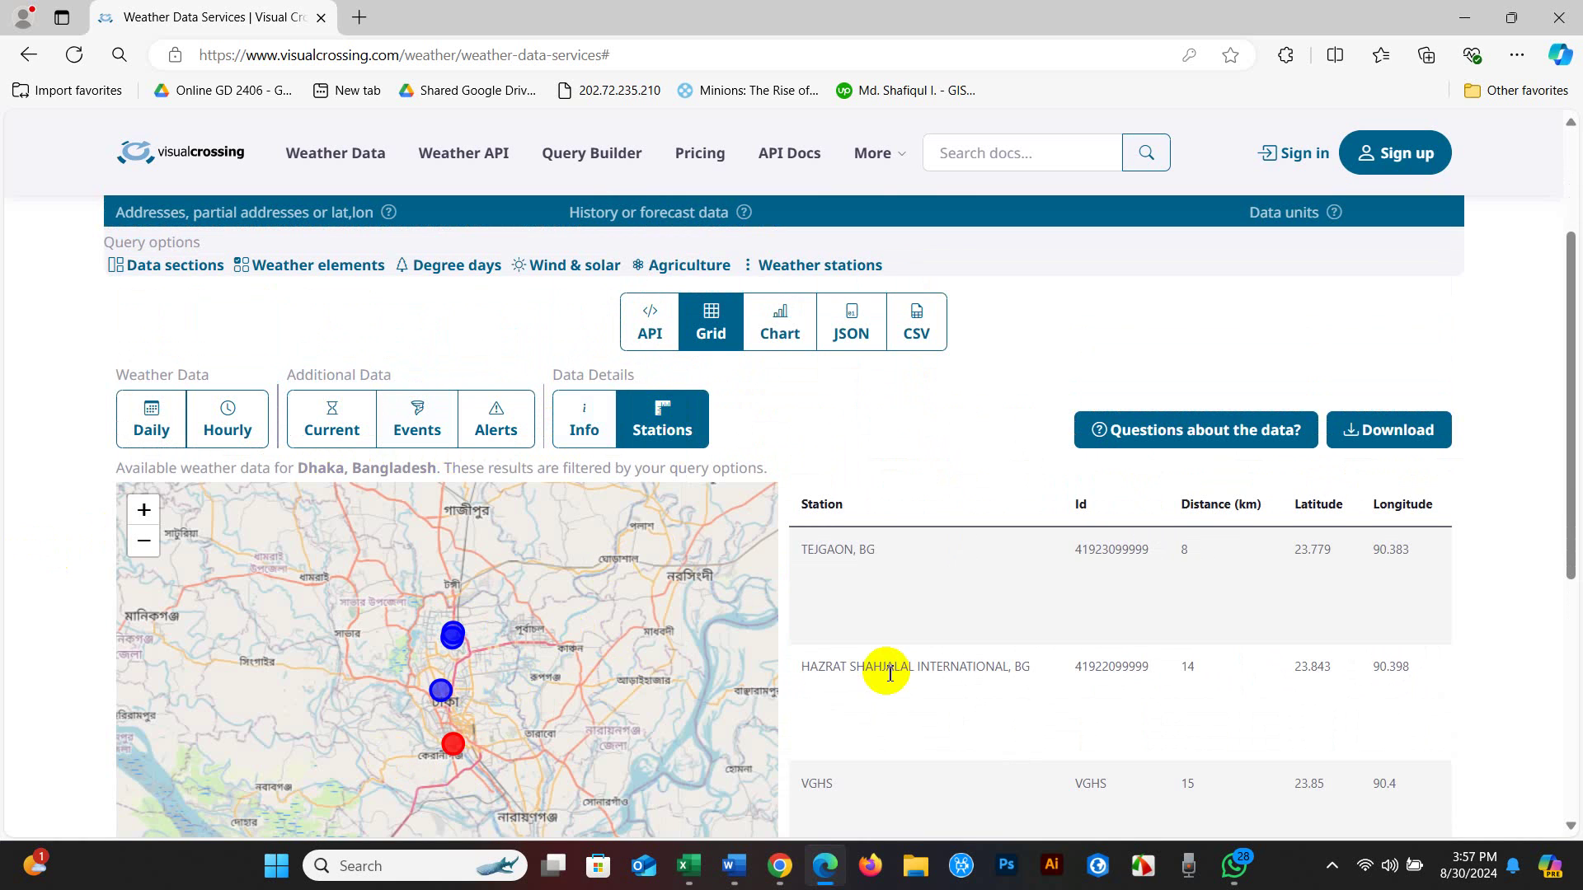
scroll(1026, 654, down, 1)
scroll(1024, 646, down, 2)
scroll(1009, 625, up, 3)
scroll(1009, 618, up, 1)
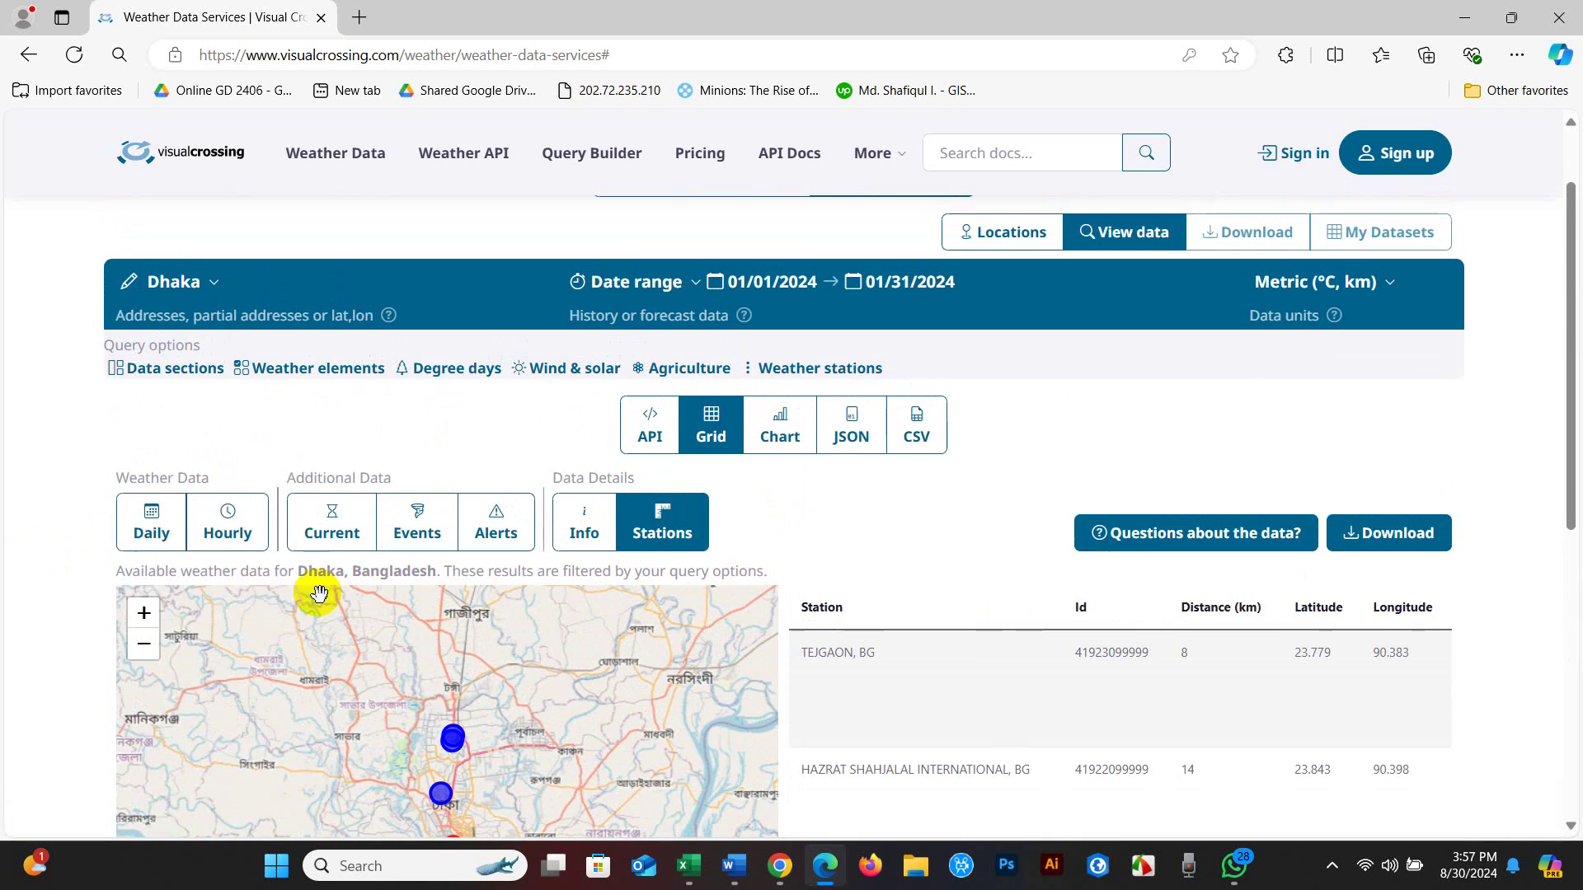
click(153, 535)
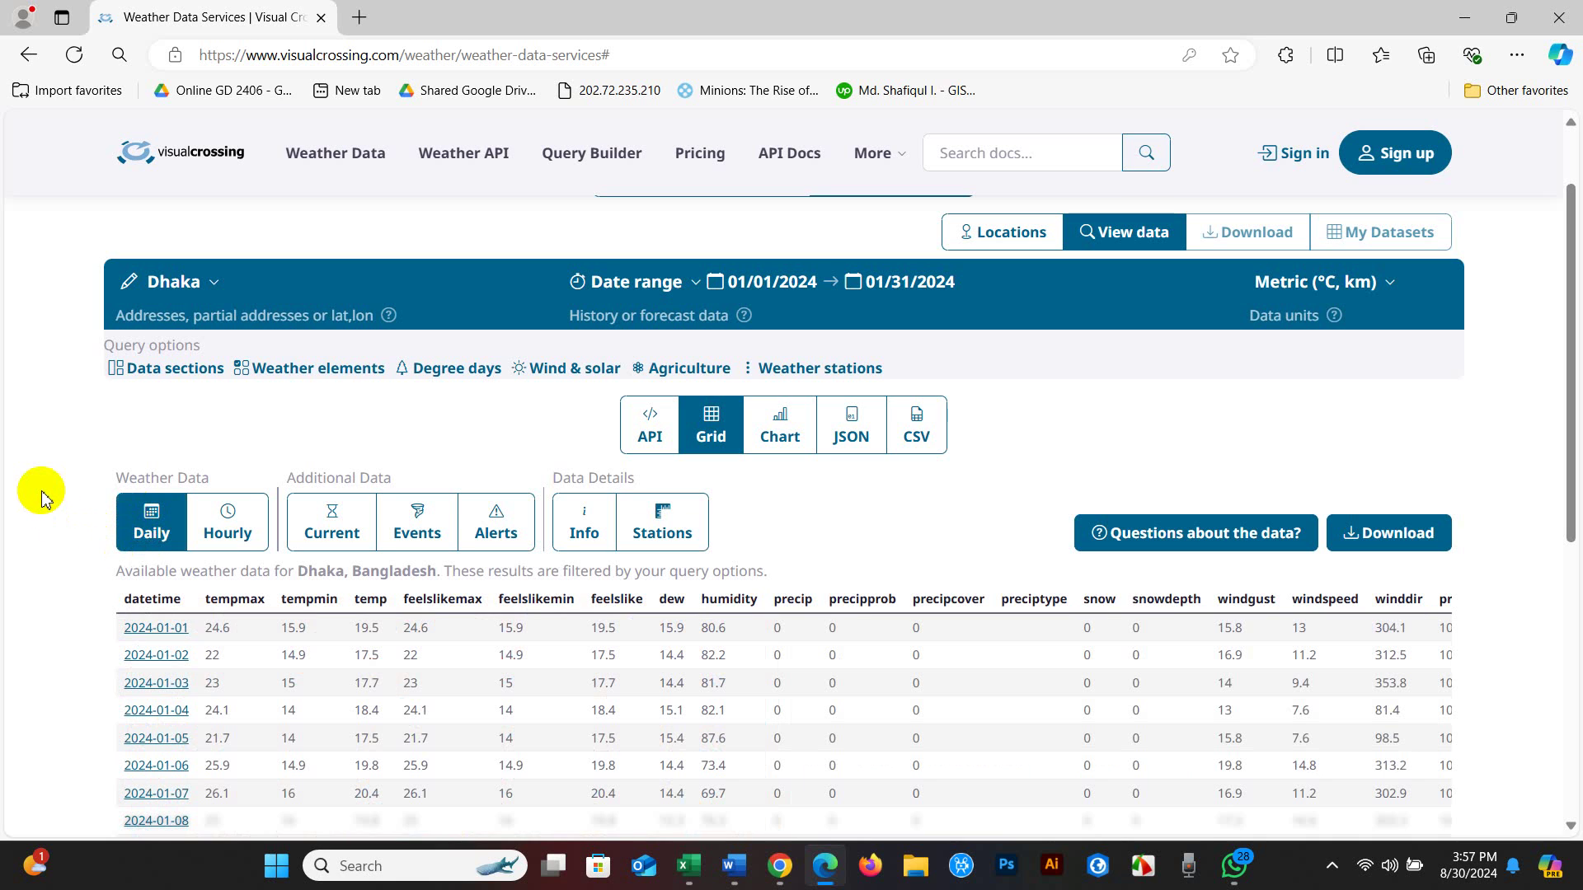
scroll(37, 493, down, 2)
scroll(37, 495, down, 1)
scroll(37, 490, up, 2)
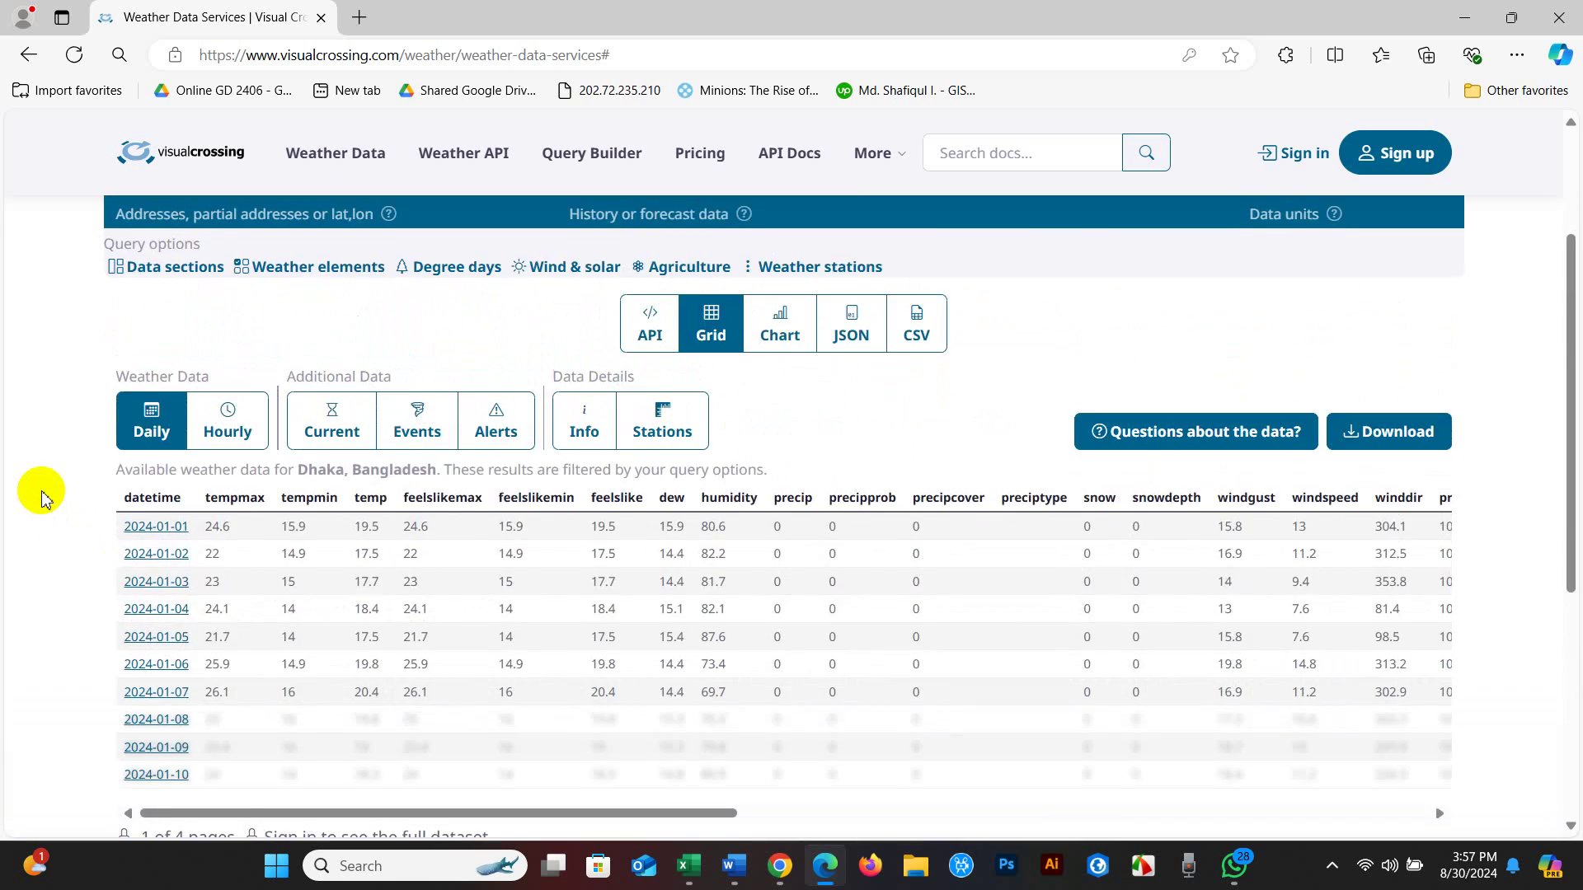
scroll(62, 491, up, 1)
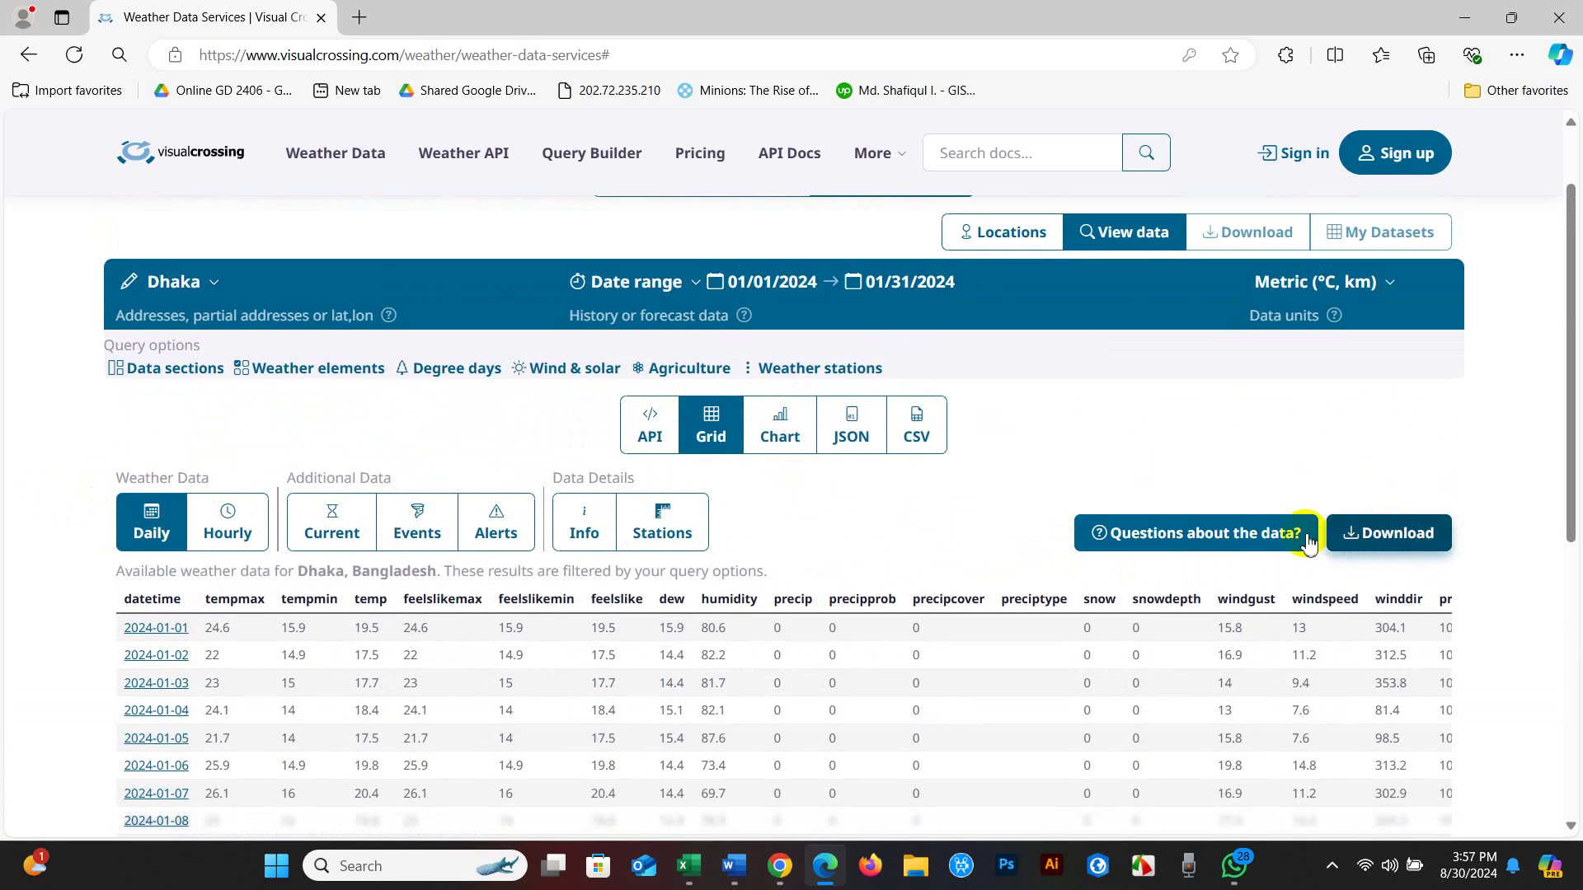
Open the download options and sign in to the Visual Crossing account.
click(1387, 541)
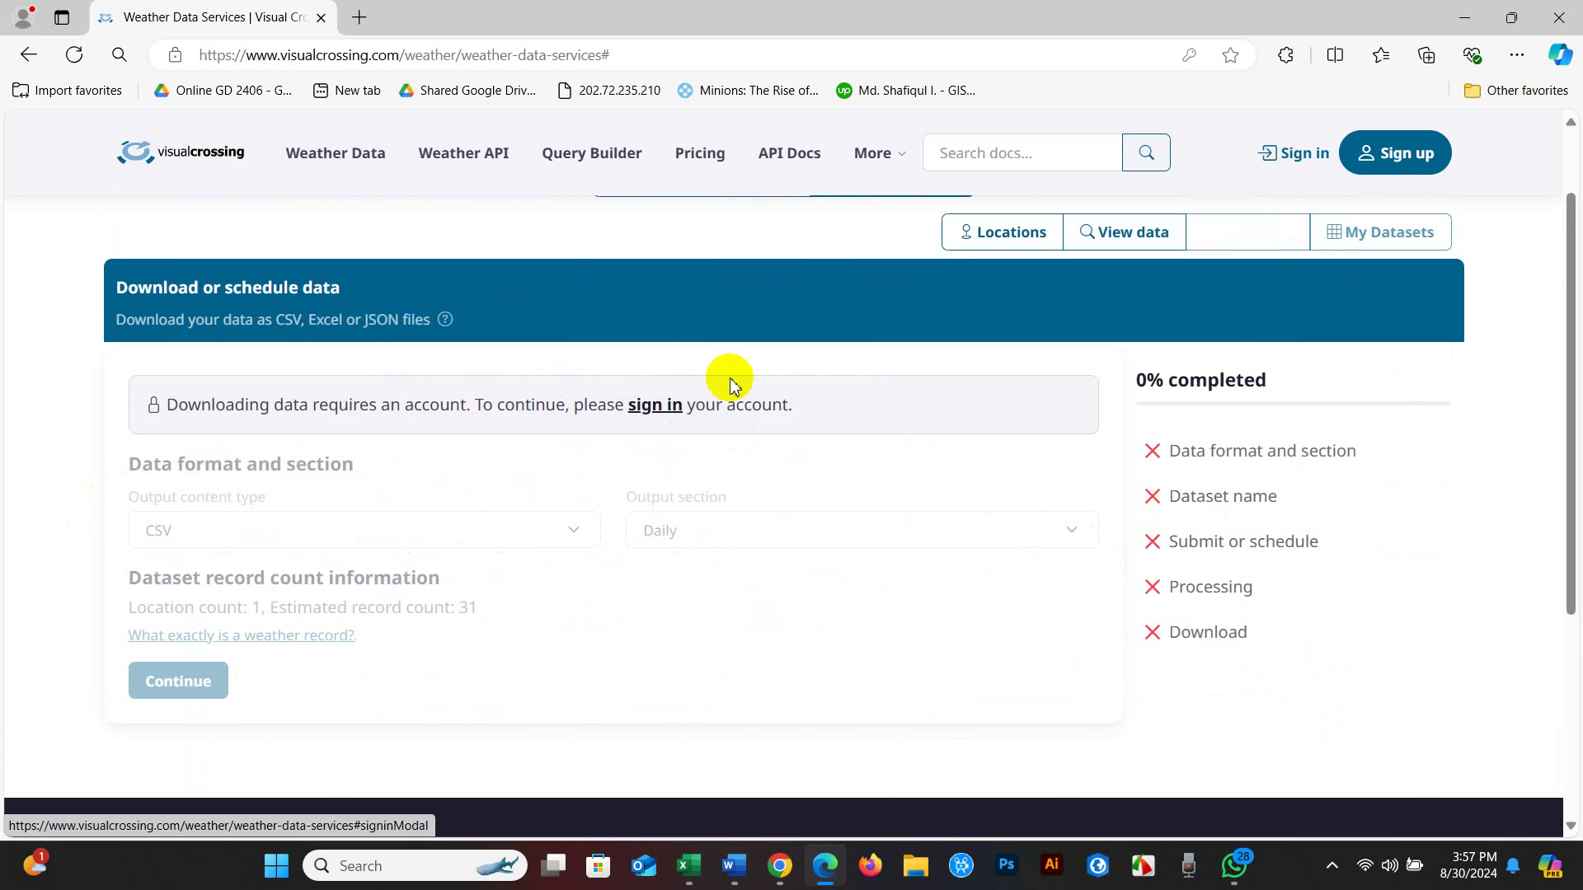
click(1298, 154)
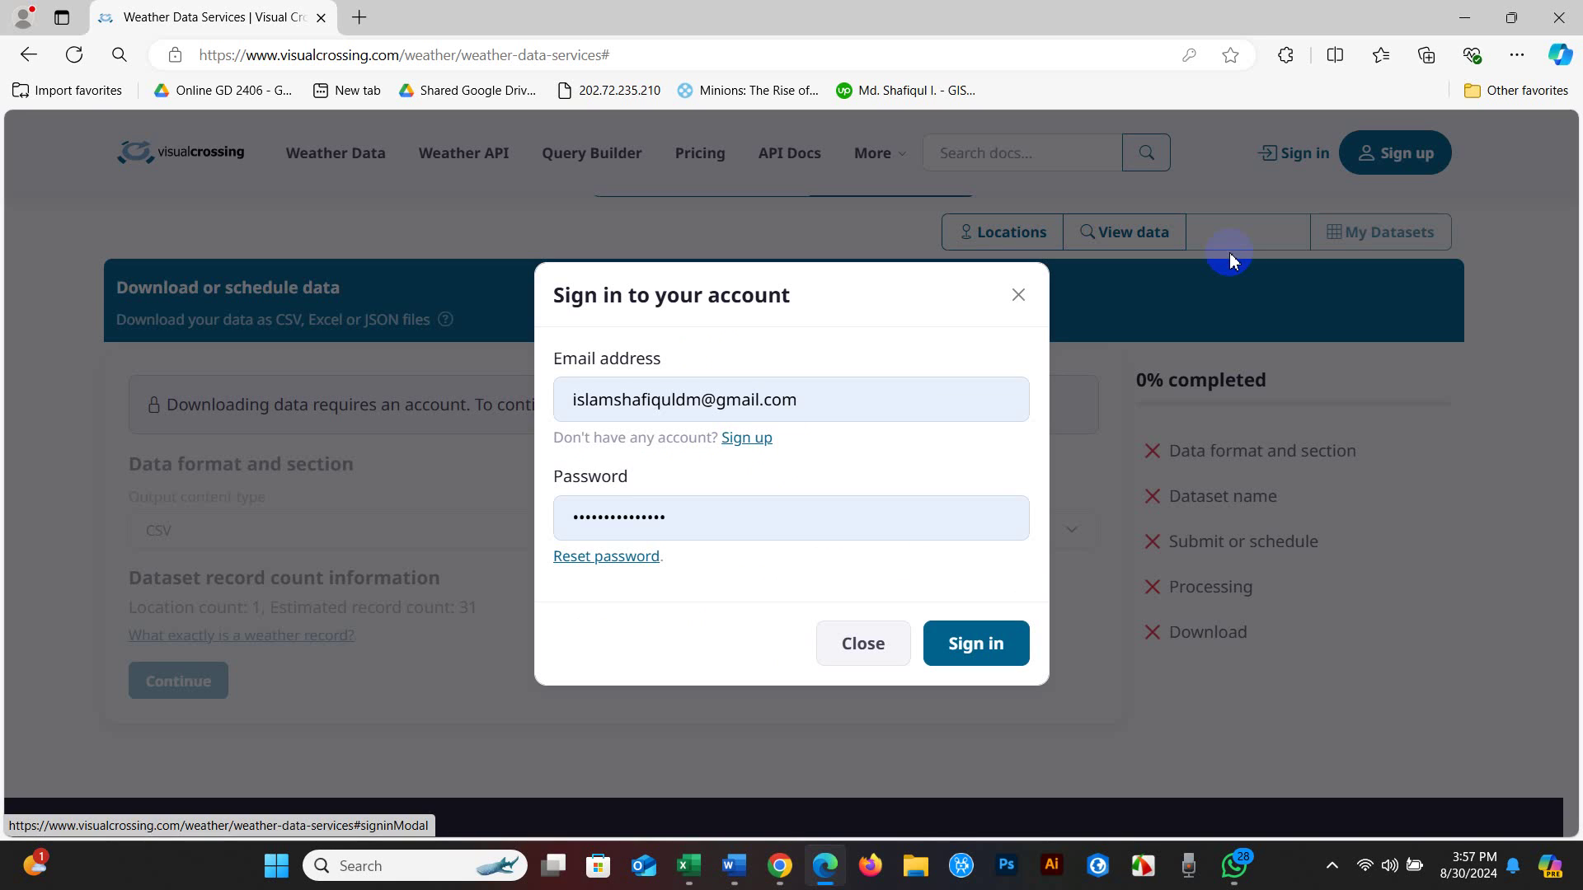
click(976, 647)
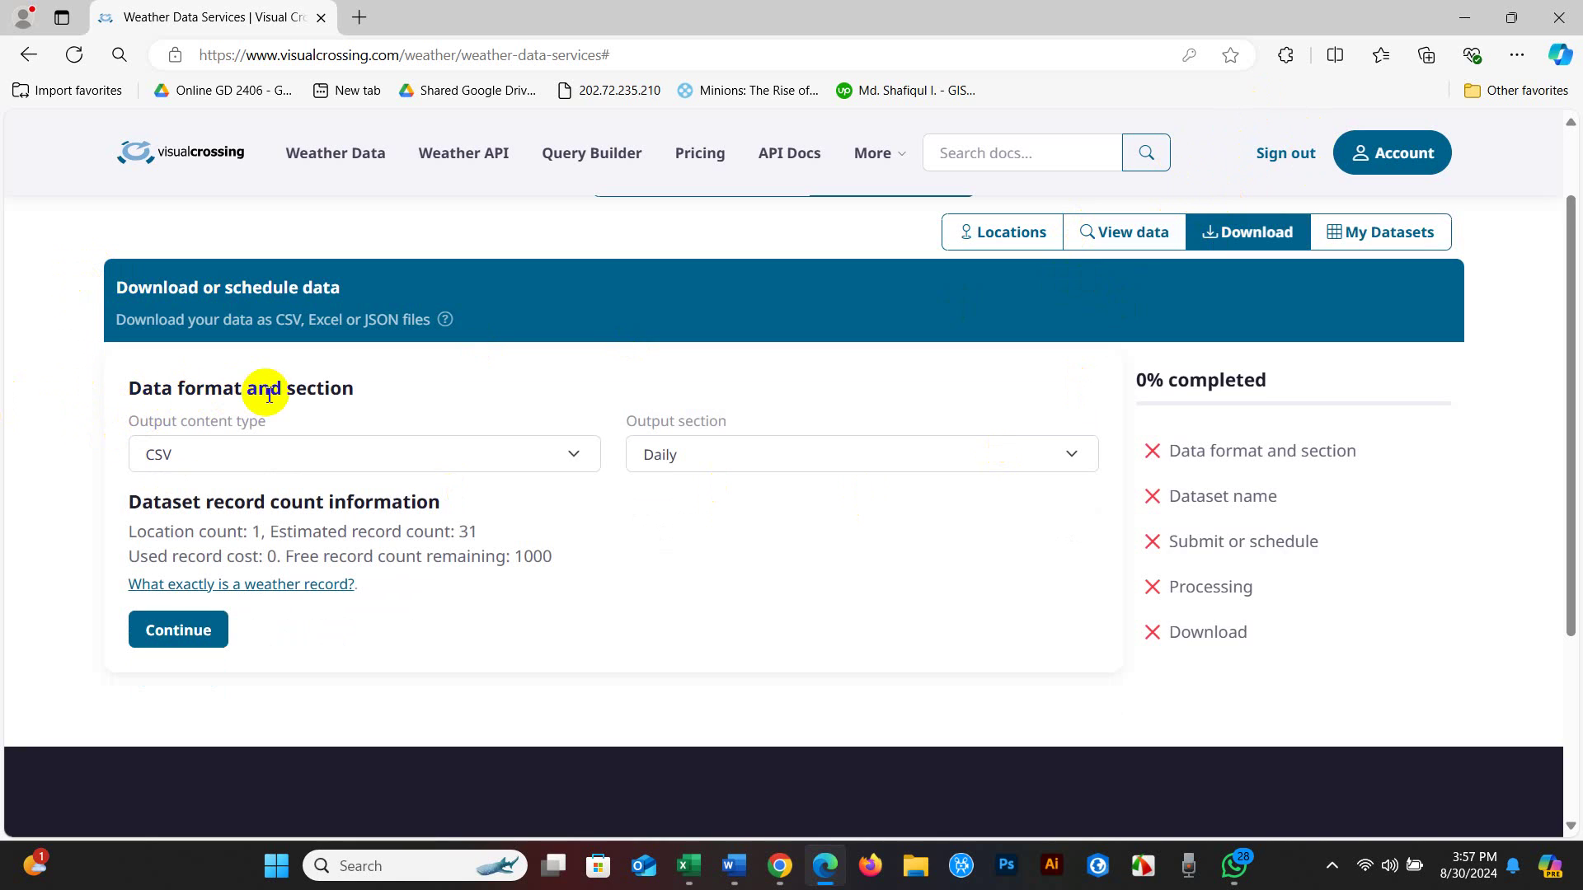
Choose Excel output with Daily records, after briefly trying Hourly, and continue.
click(569, 458)
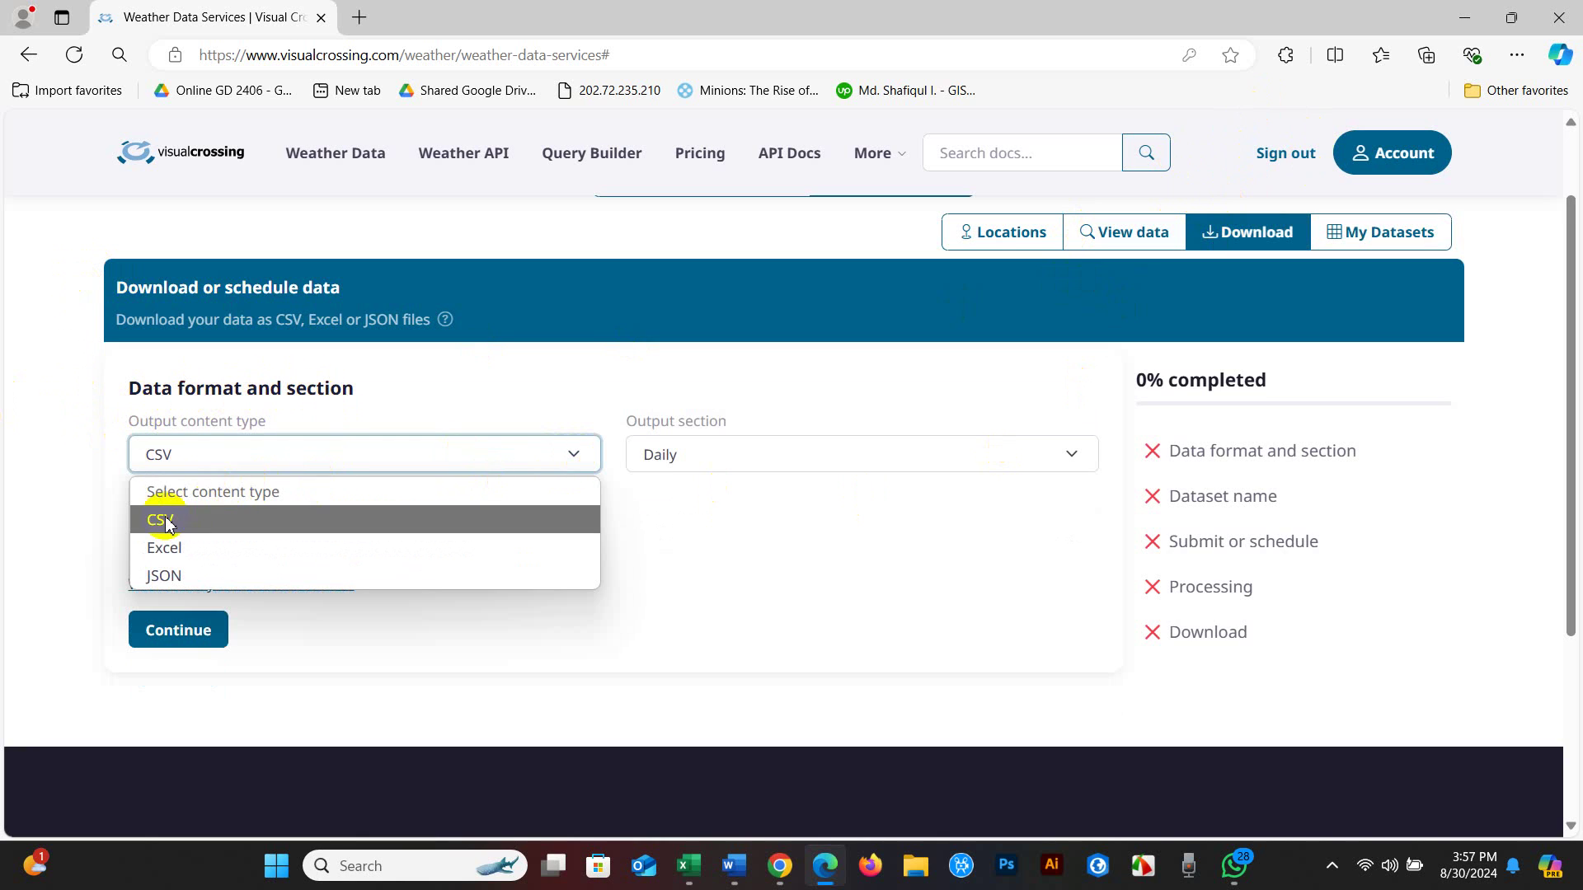
click(162, 548)
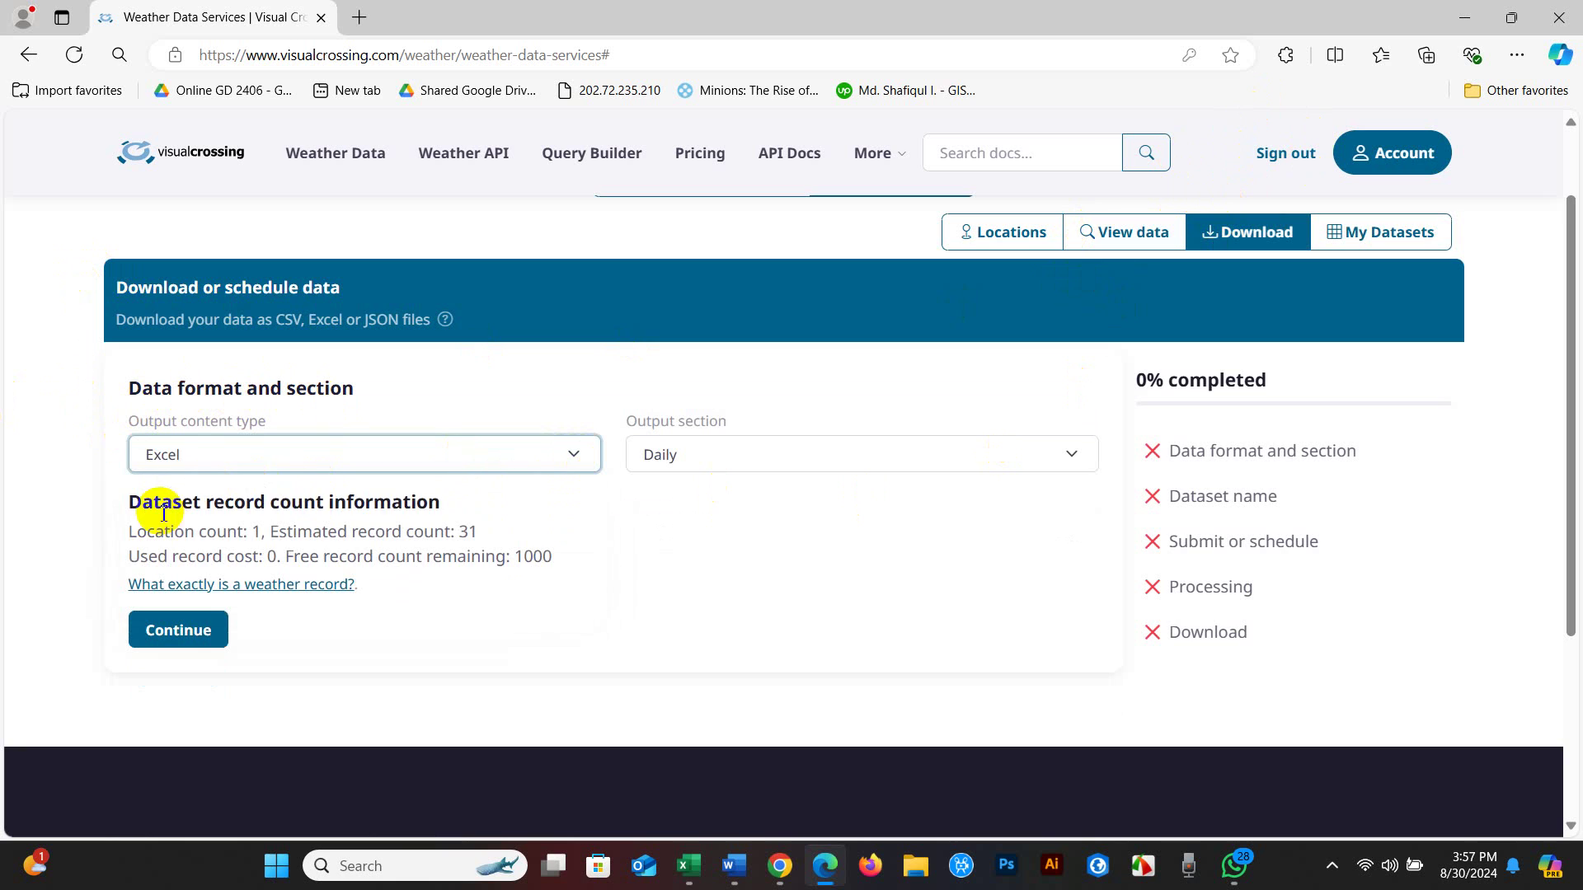
click(670, 464)
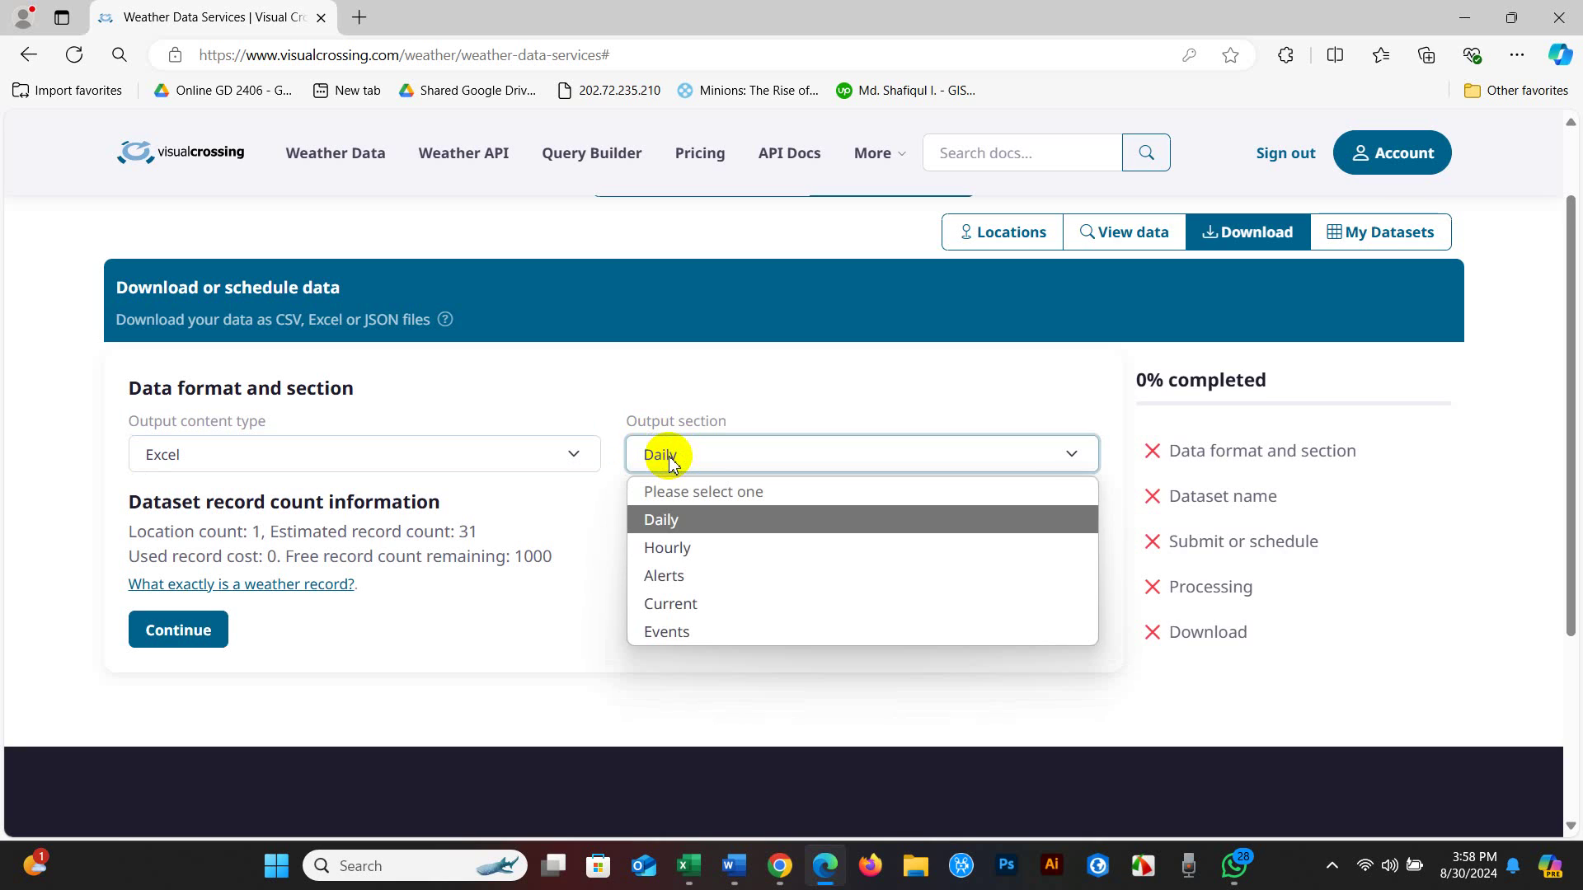
click(667, 549)
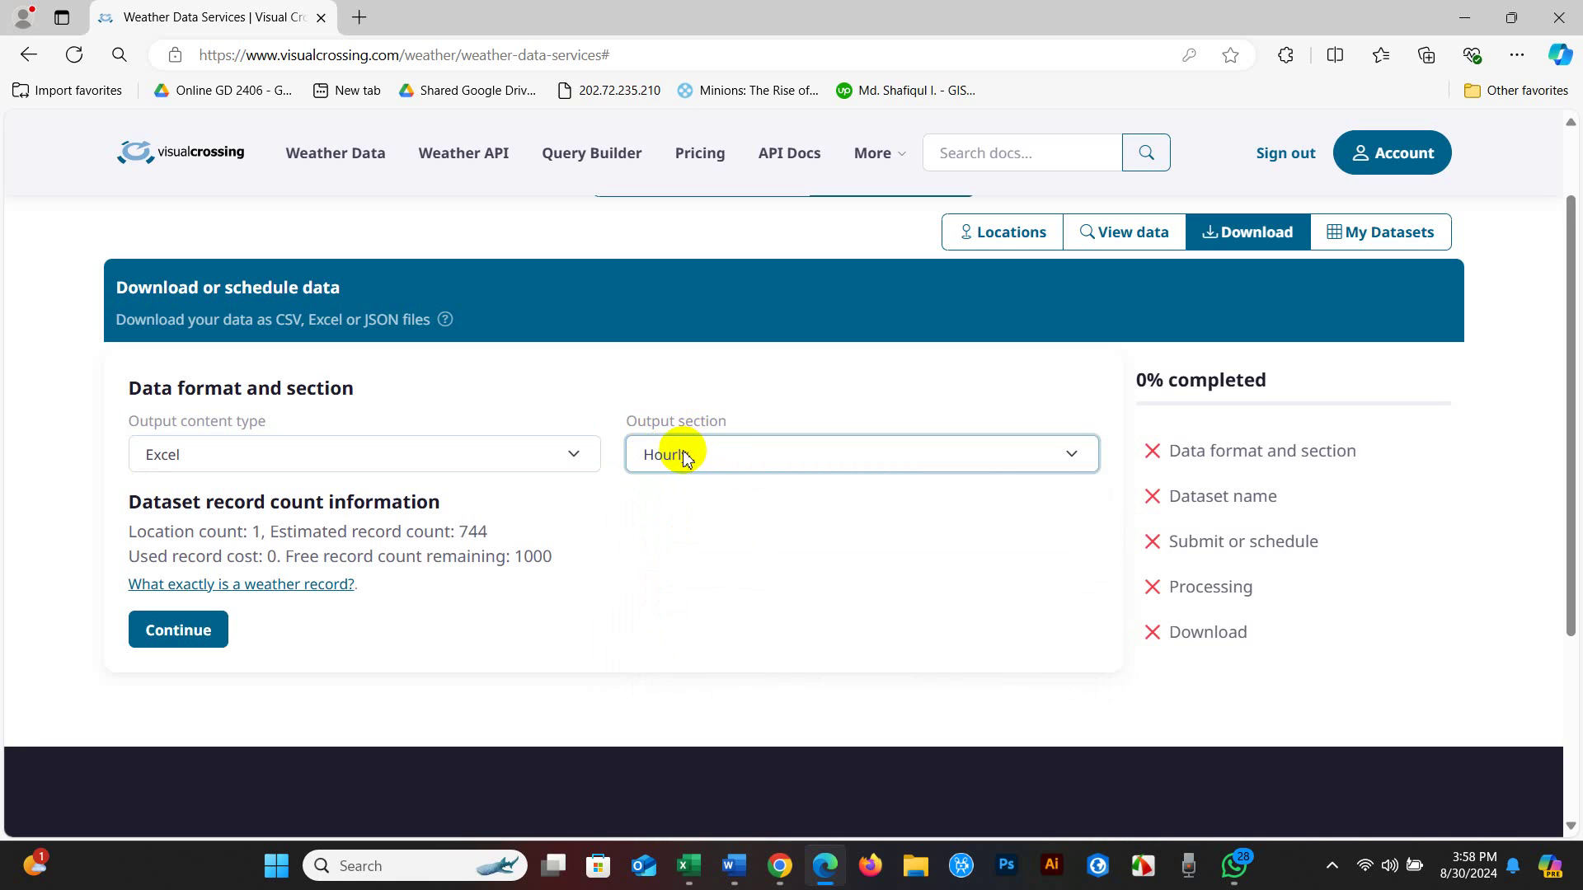
click(685, 458)
click(671, 517)
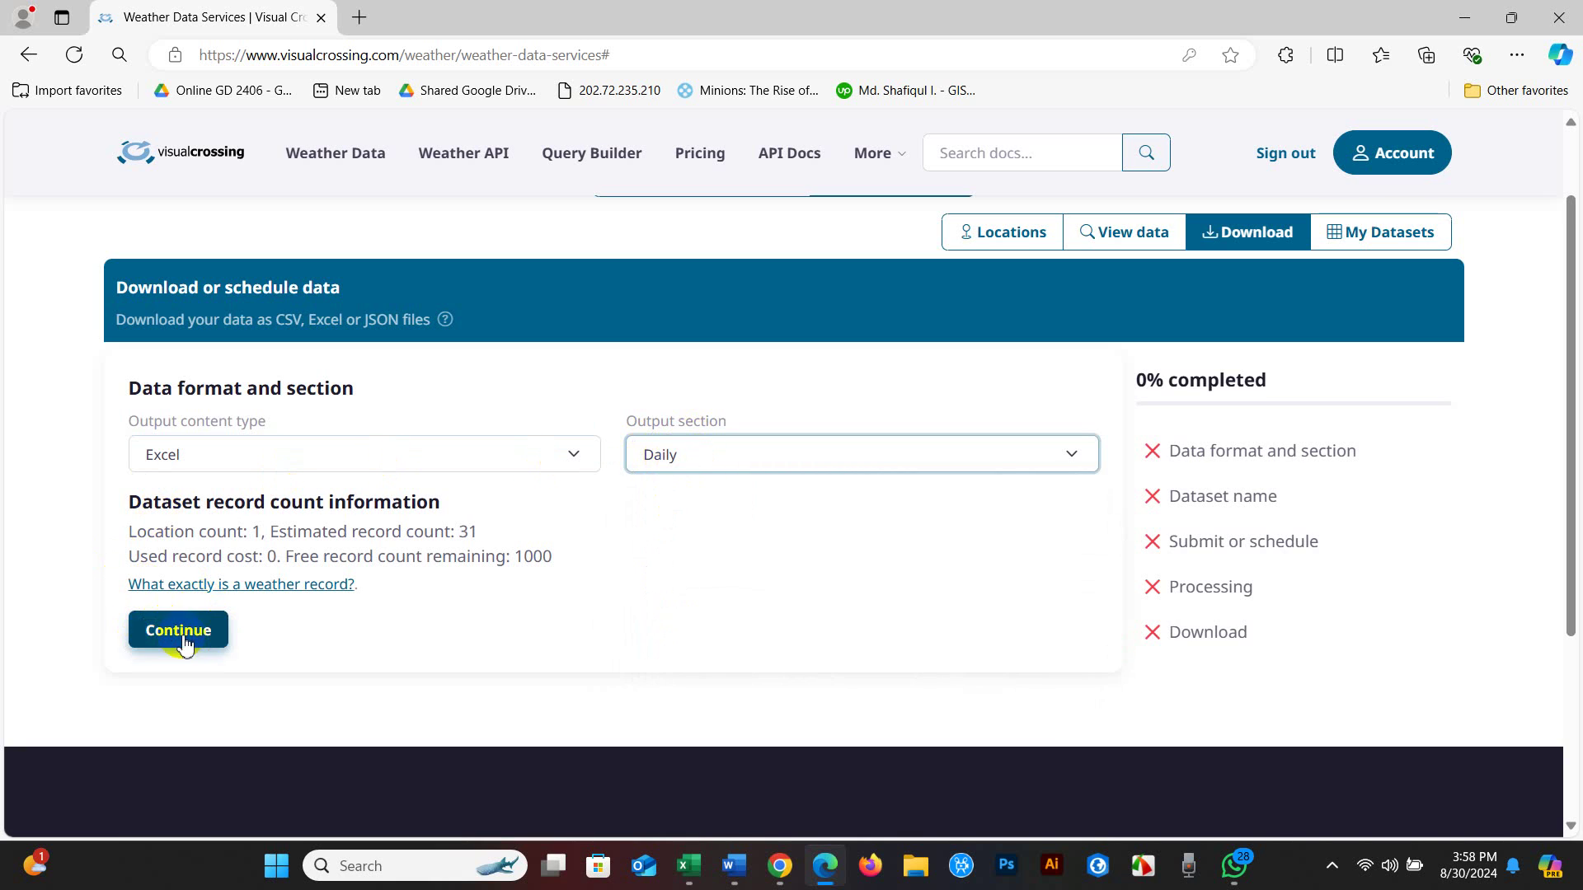
click(155, 644)
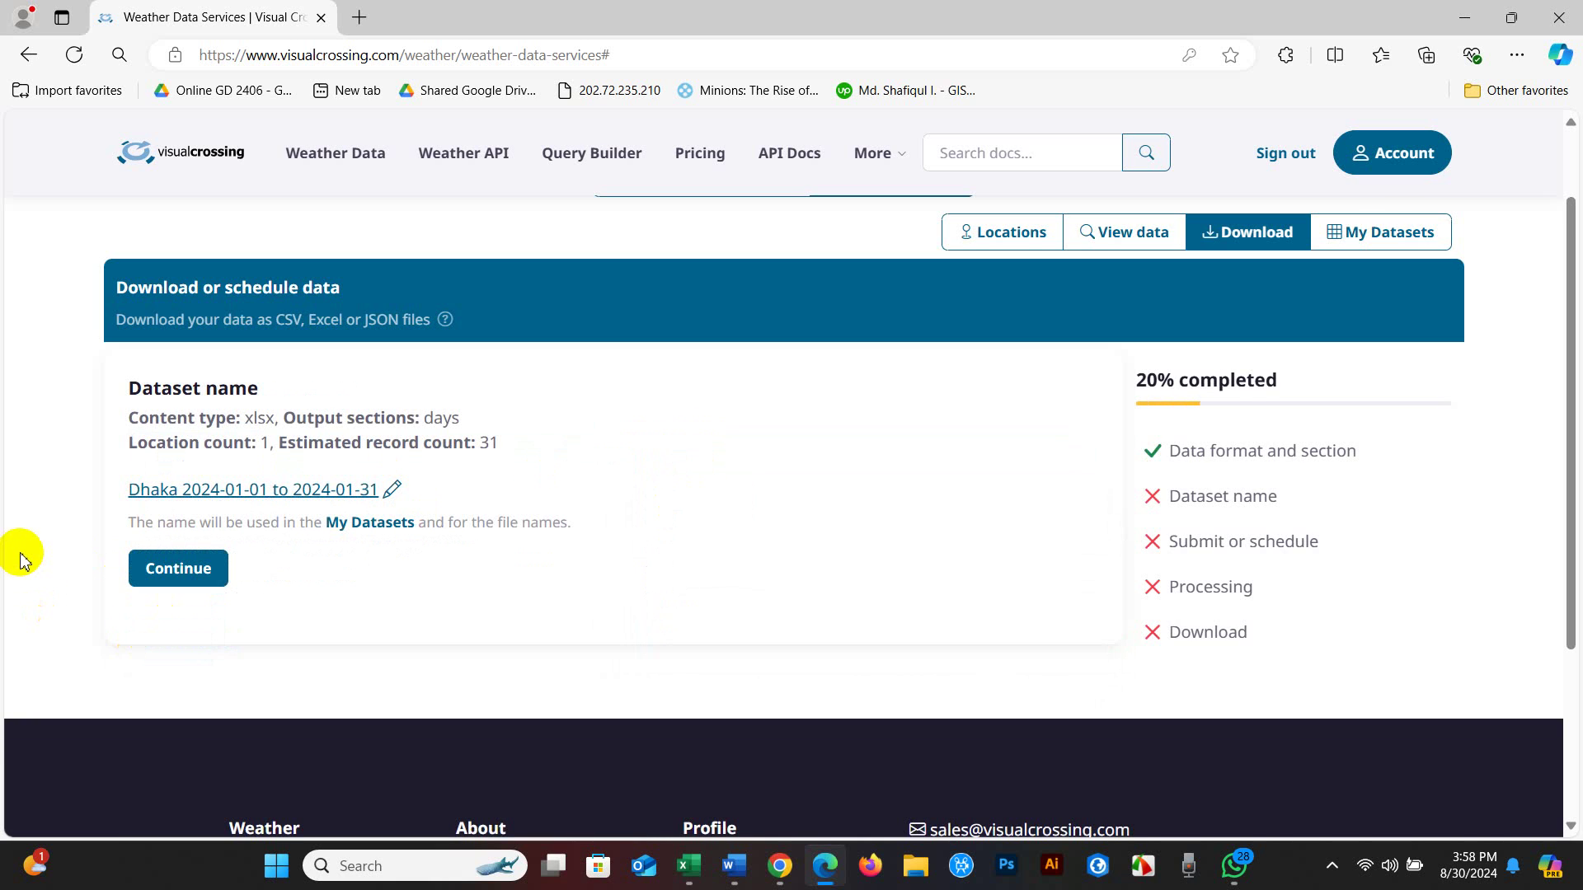
Save the dataset name 'Dhaka 2024-01-01 to 2024-01-31' unchanged and continue to submit.
click(226, 495)
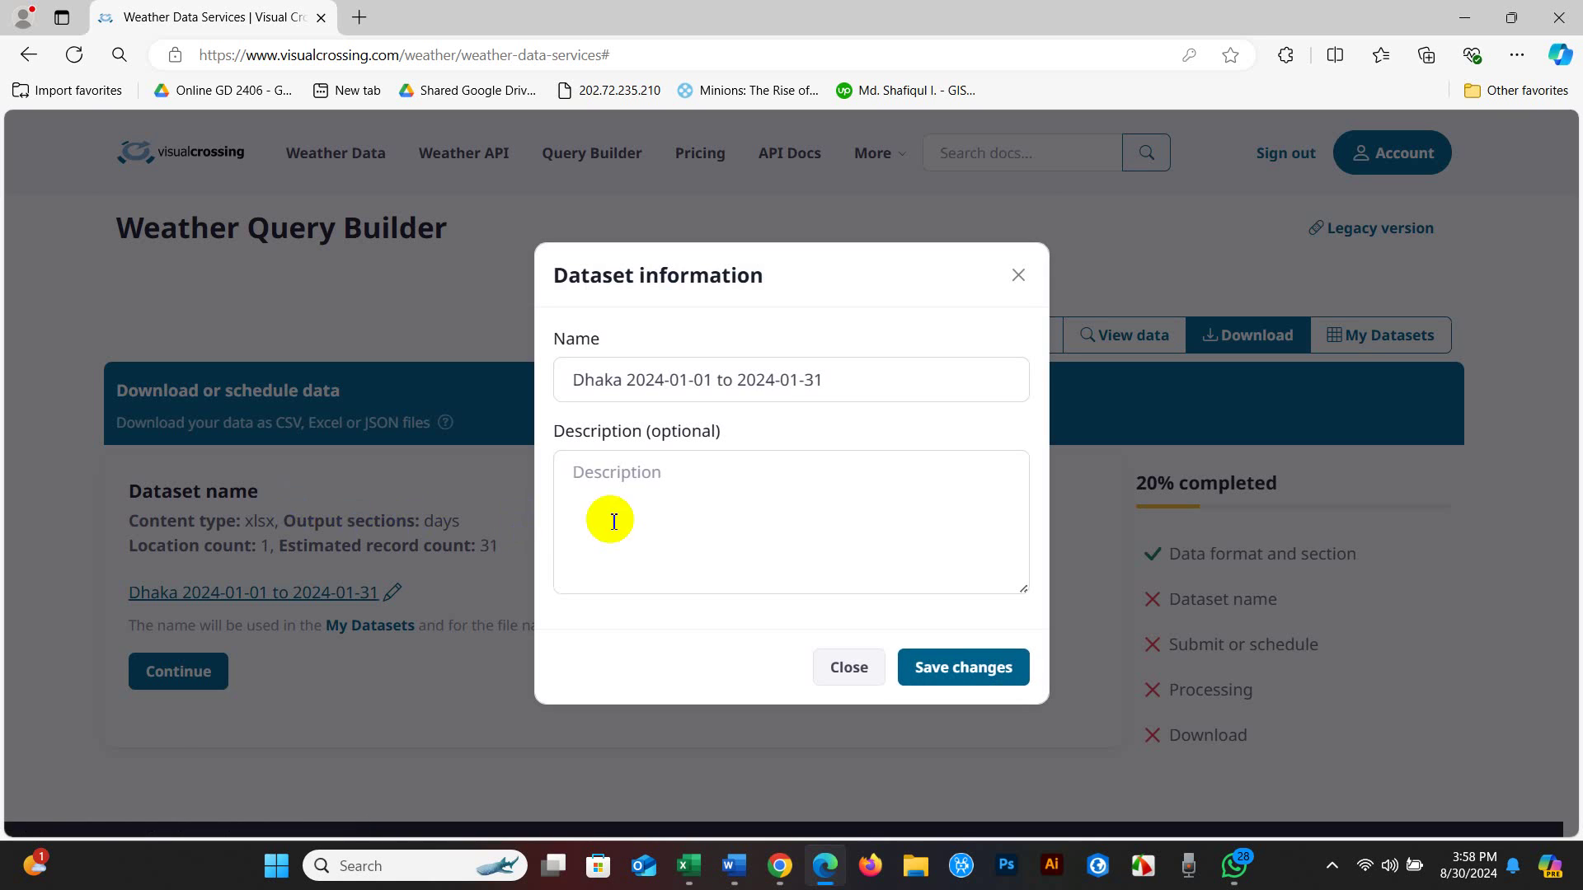
click(949, 674)
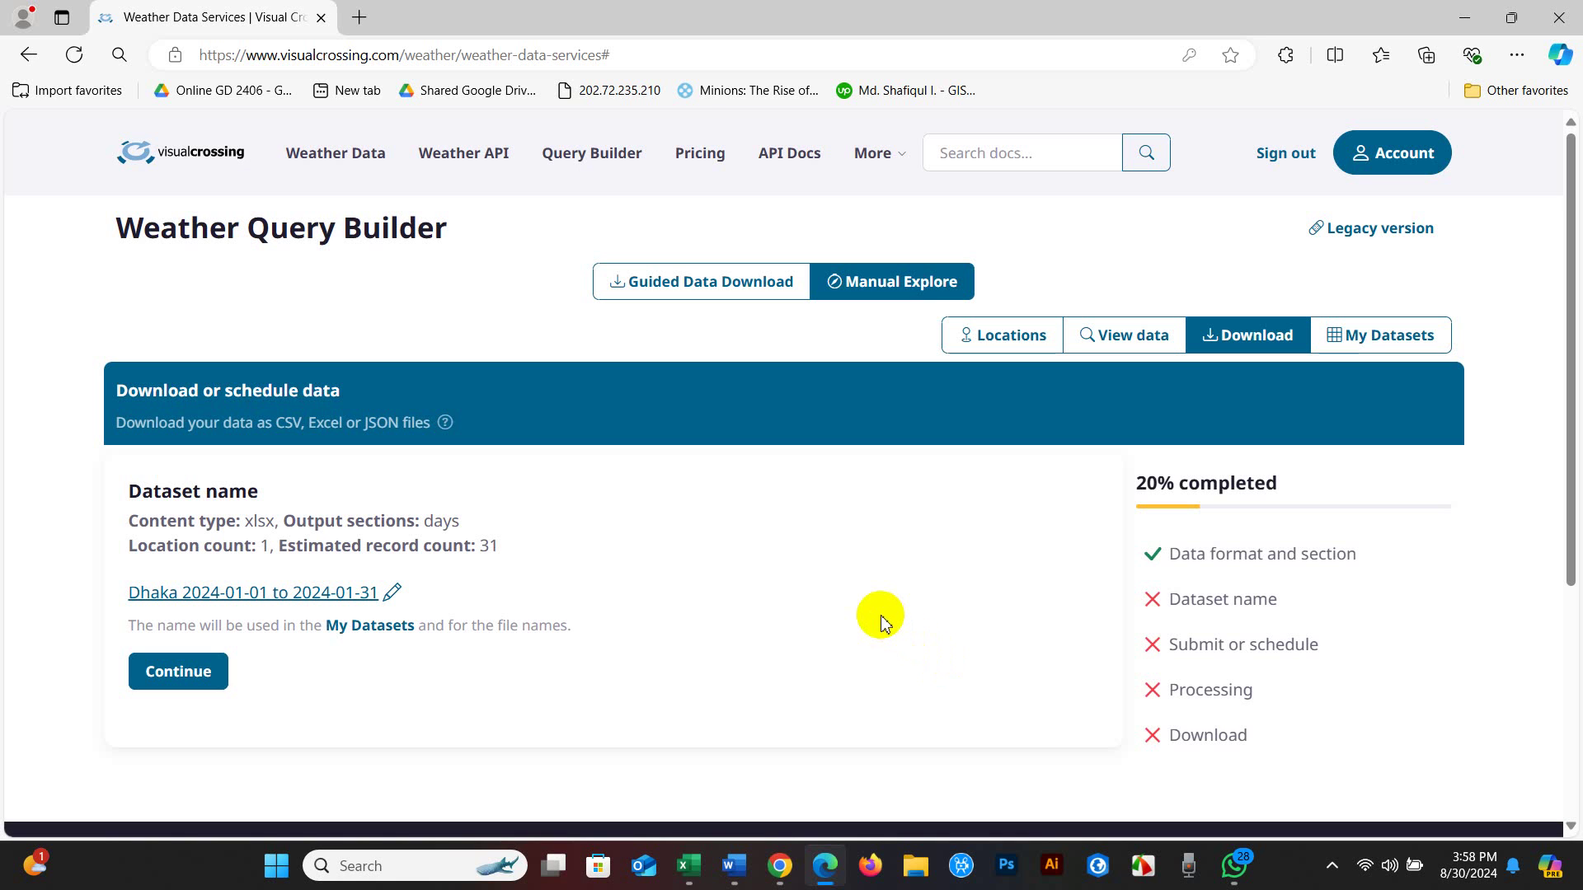
scroll(880, 622, down, 1)
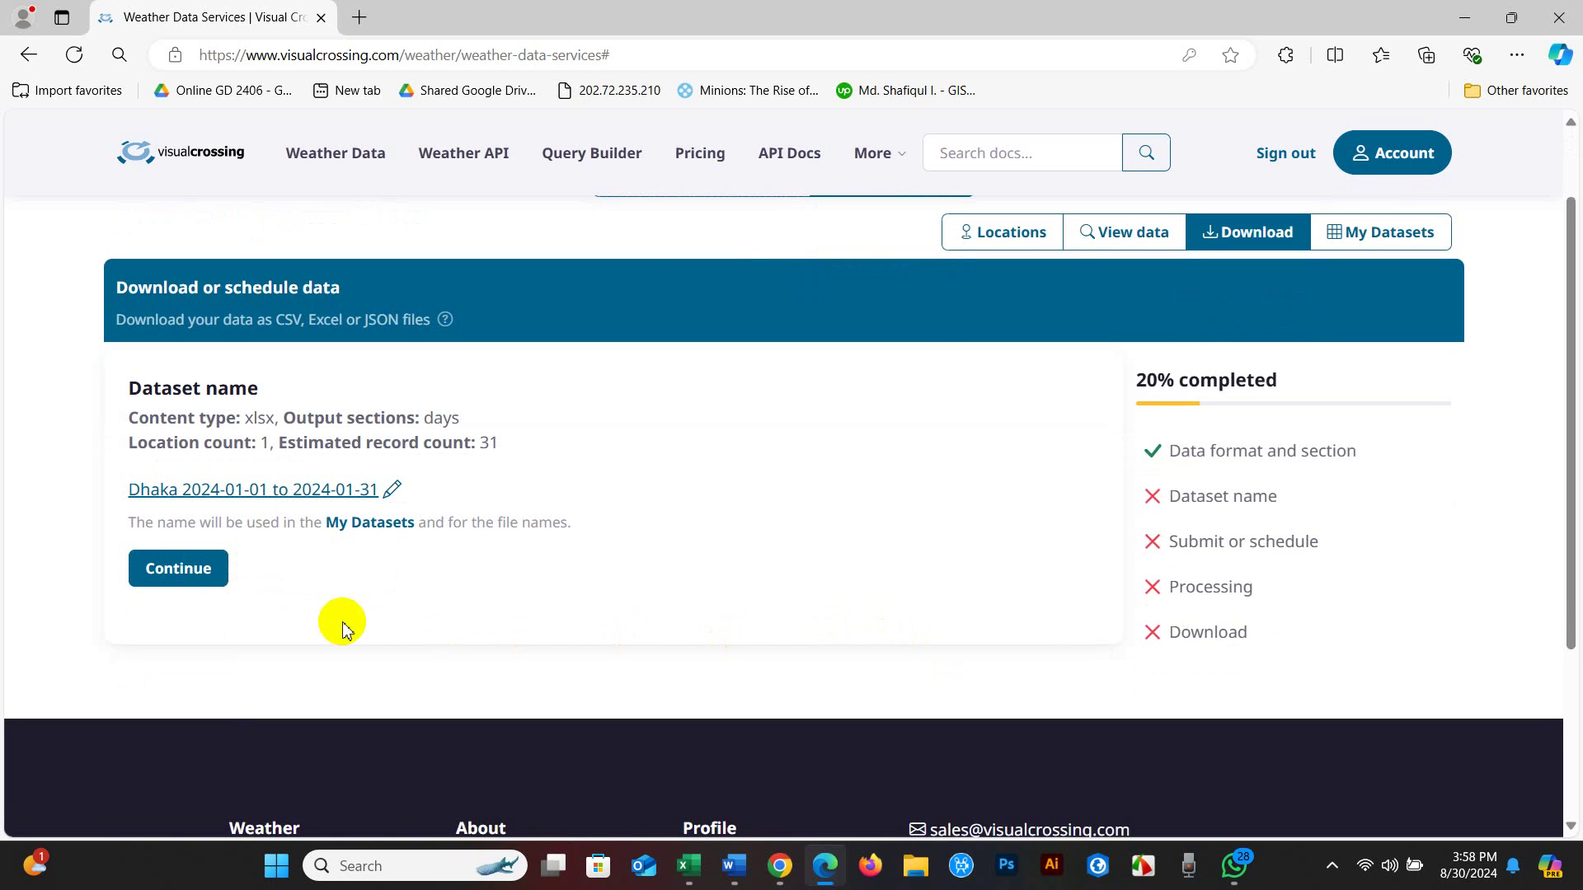
click(163, 573)
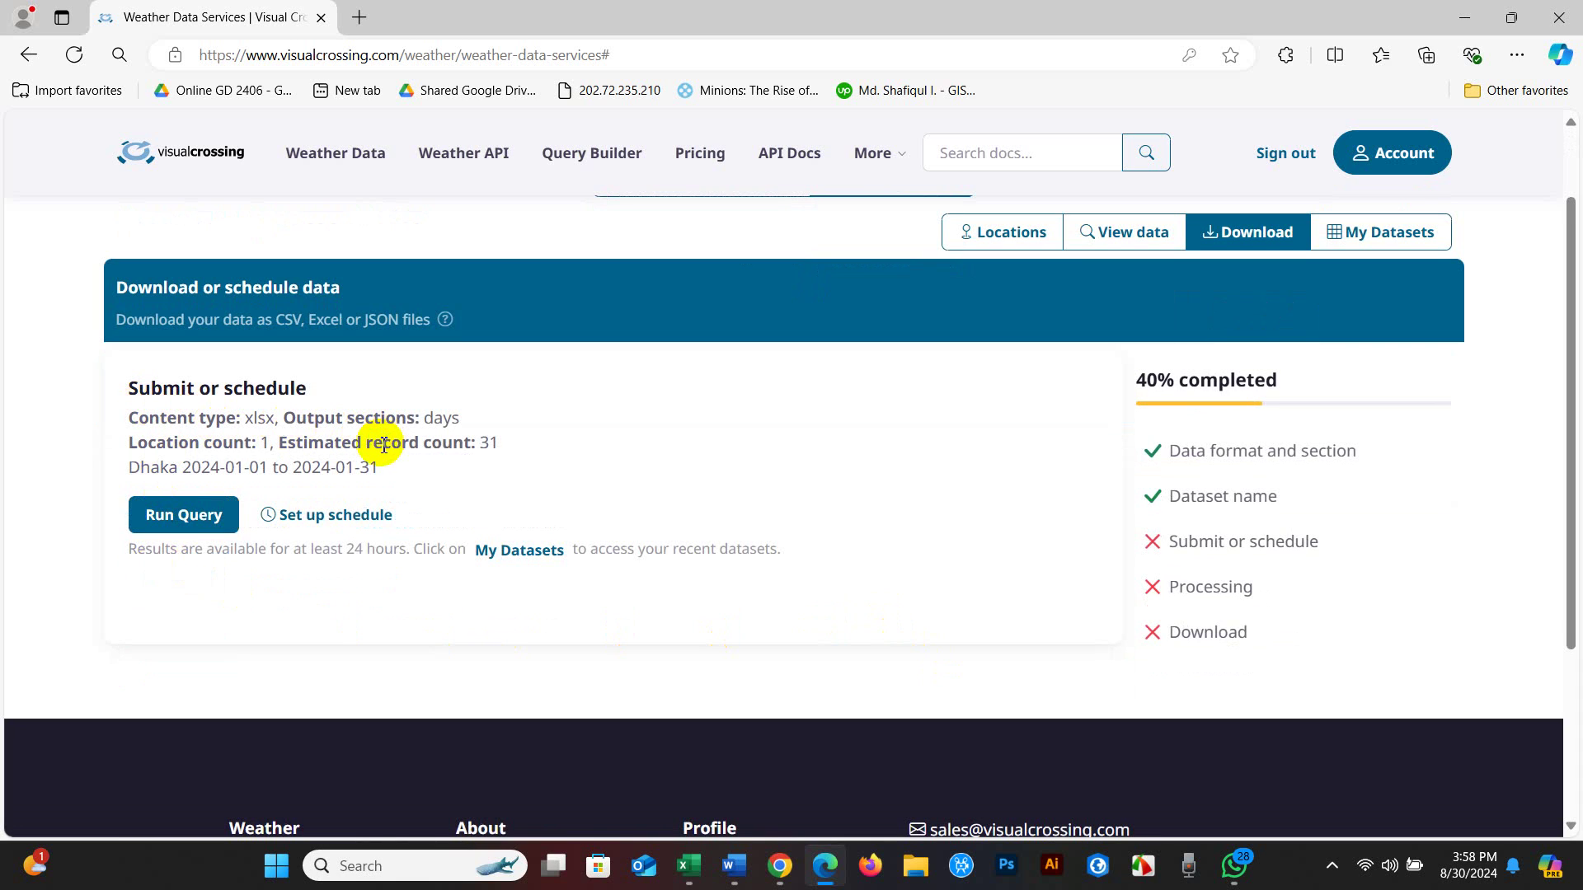
Run the query, download the Dhaka xlsx, and open it in Excel from File Explorer.
click(186, 525)
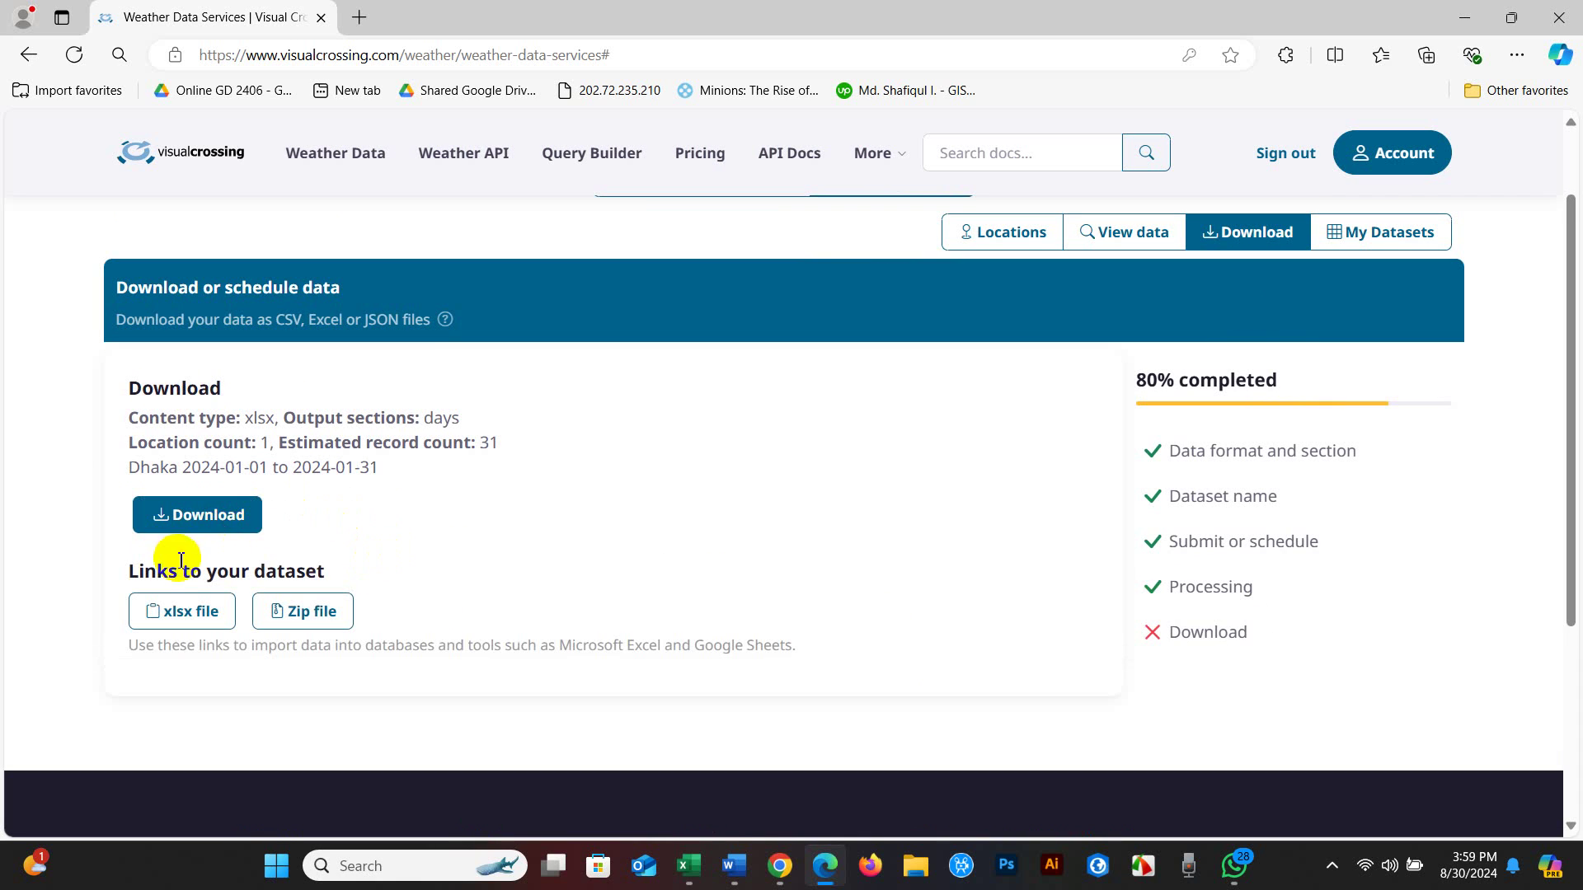
click(306, 604)
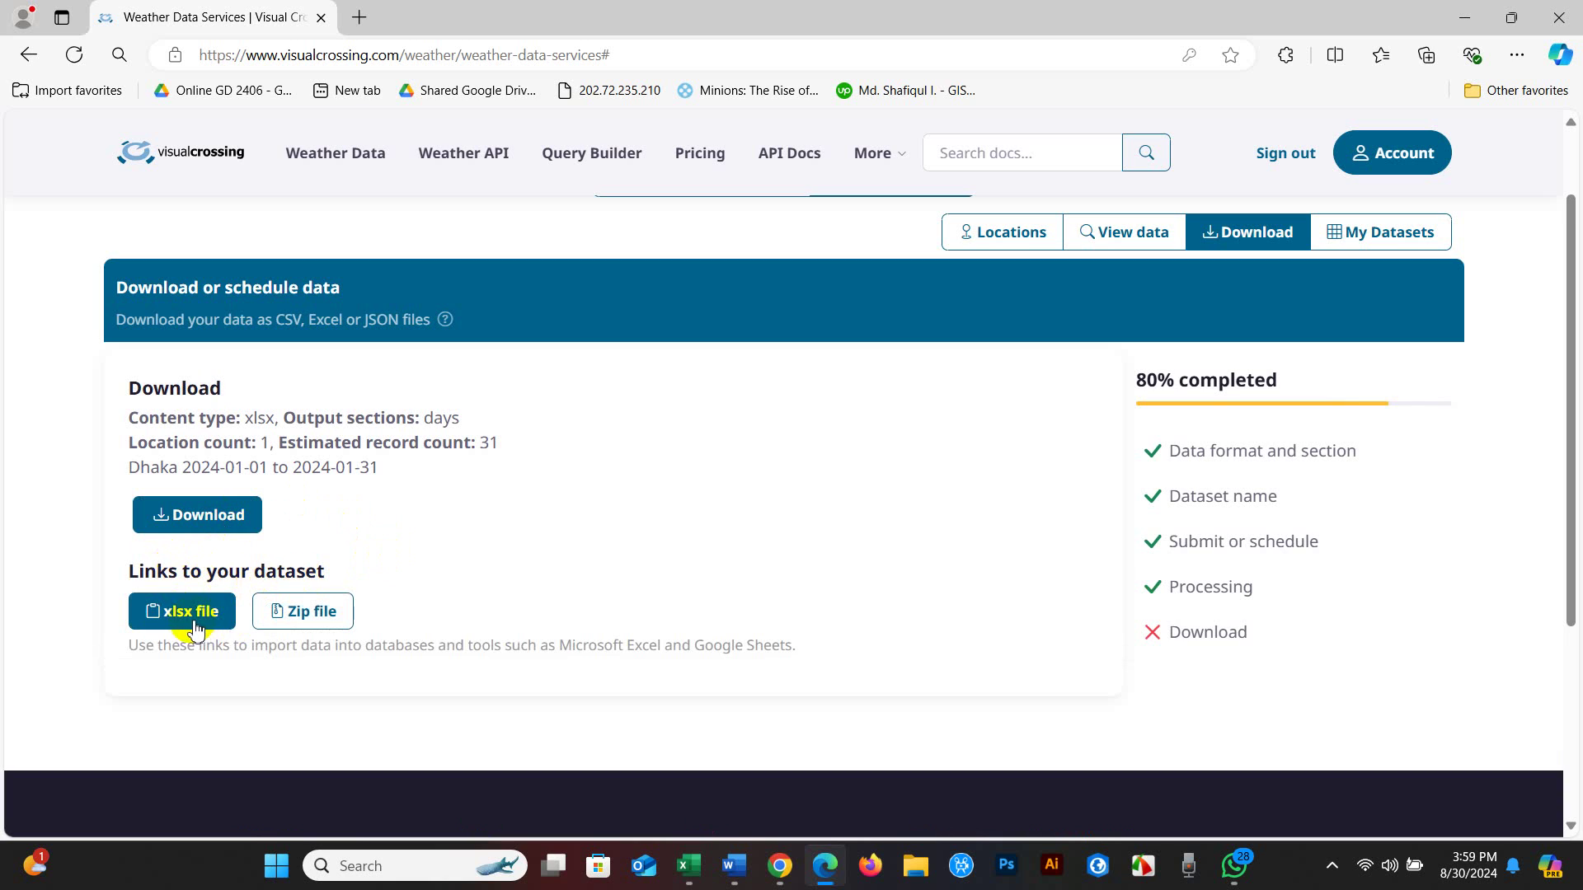
click(204, 519)
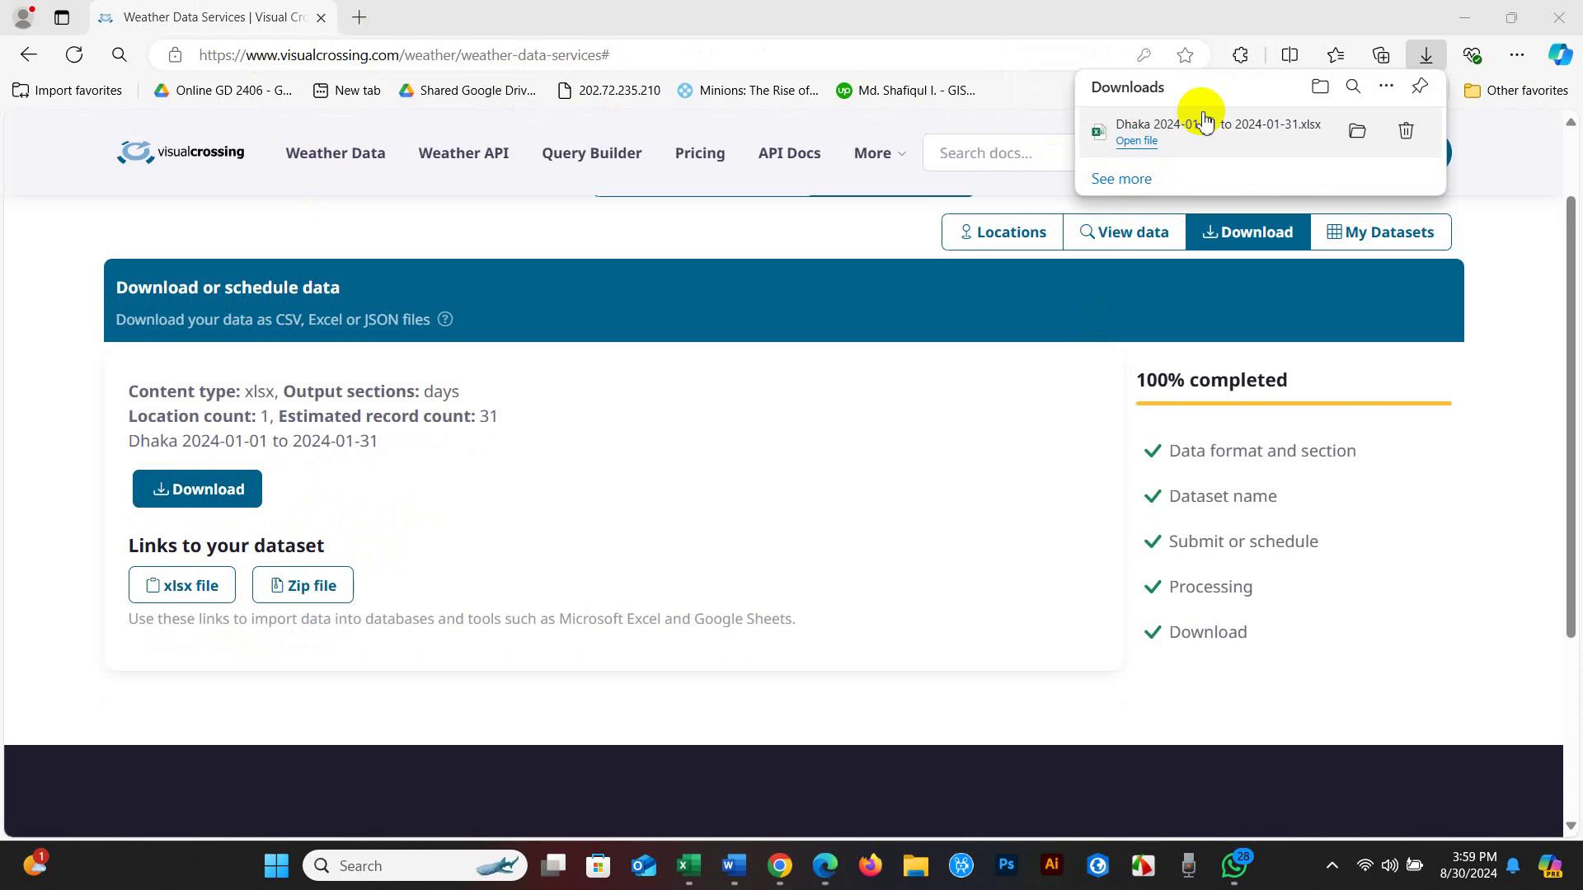
click(1360, 133)
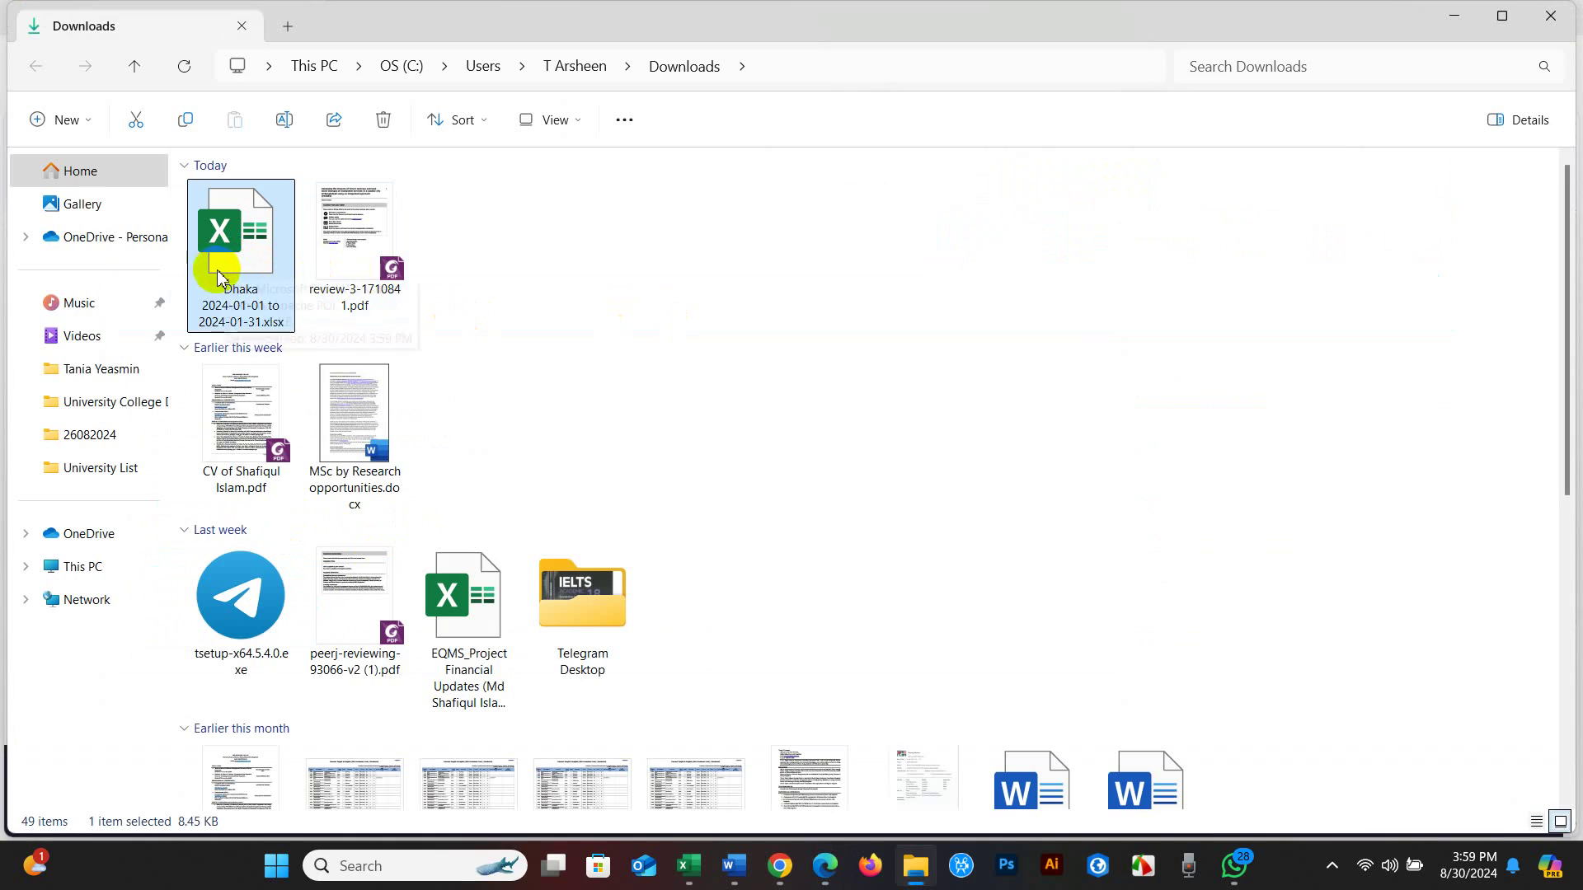
double_click(218, 276)
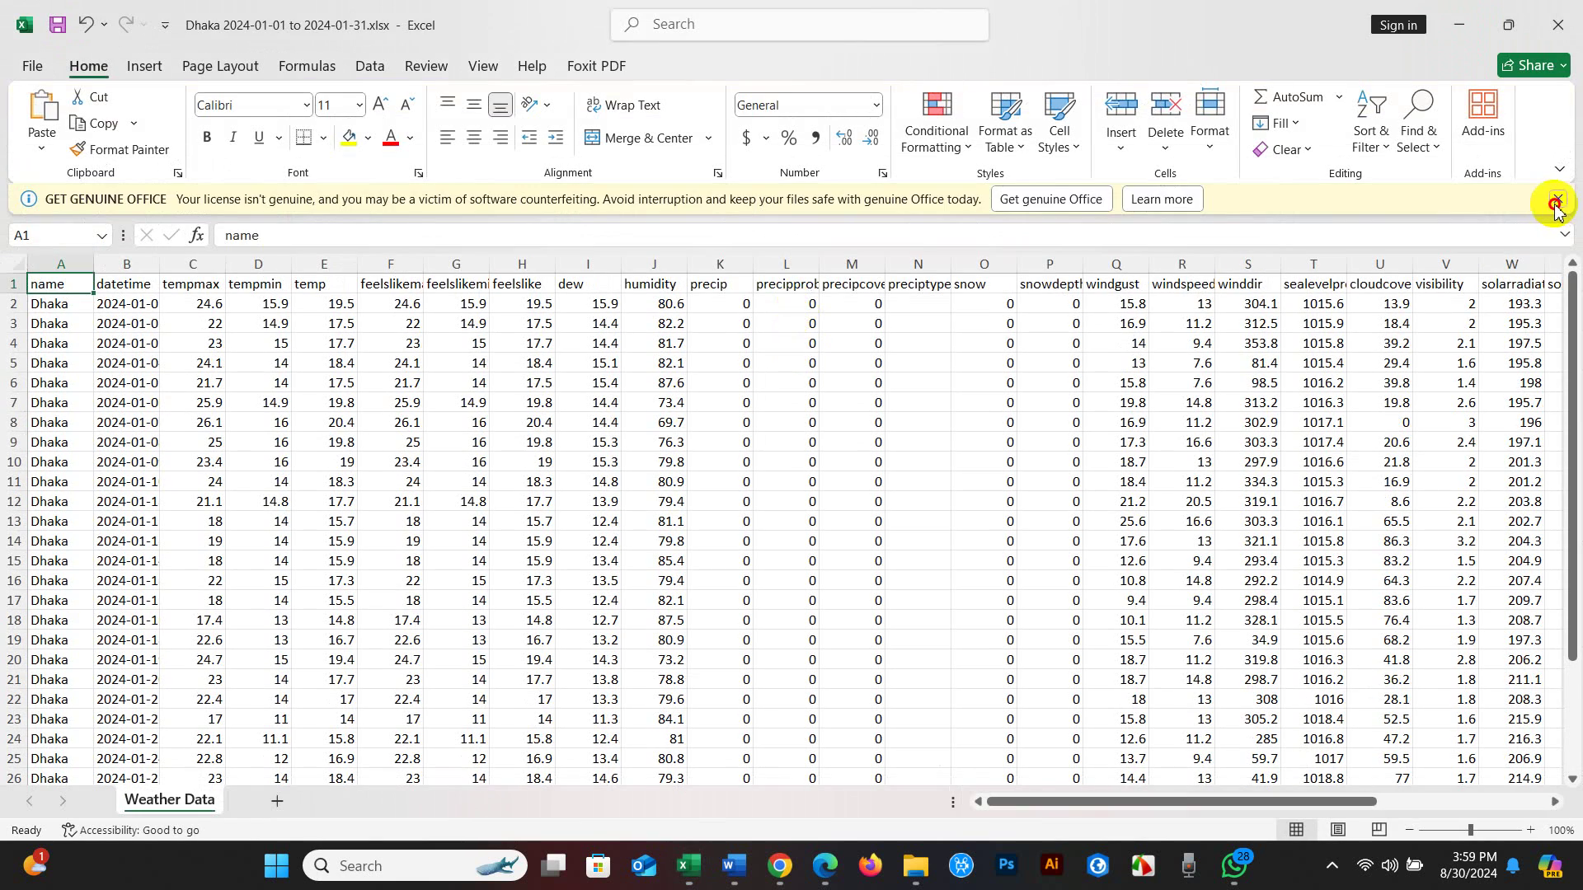
Enable editing of the workbook and make the header row bold.
click(1558, 201)
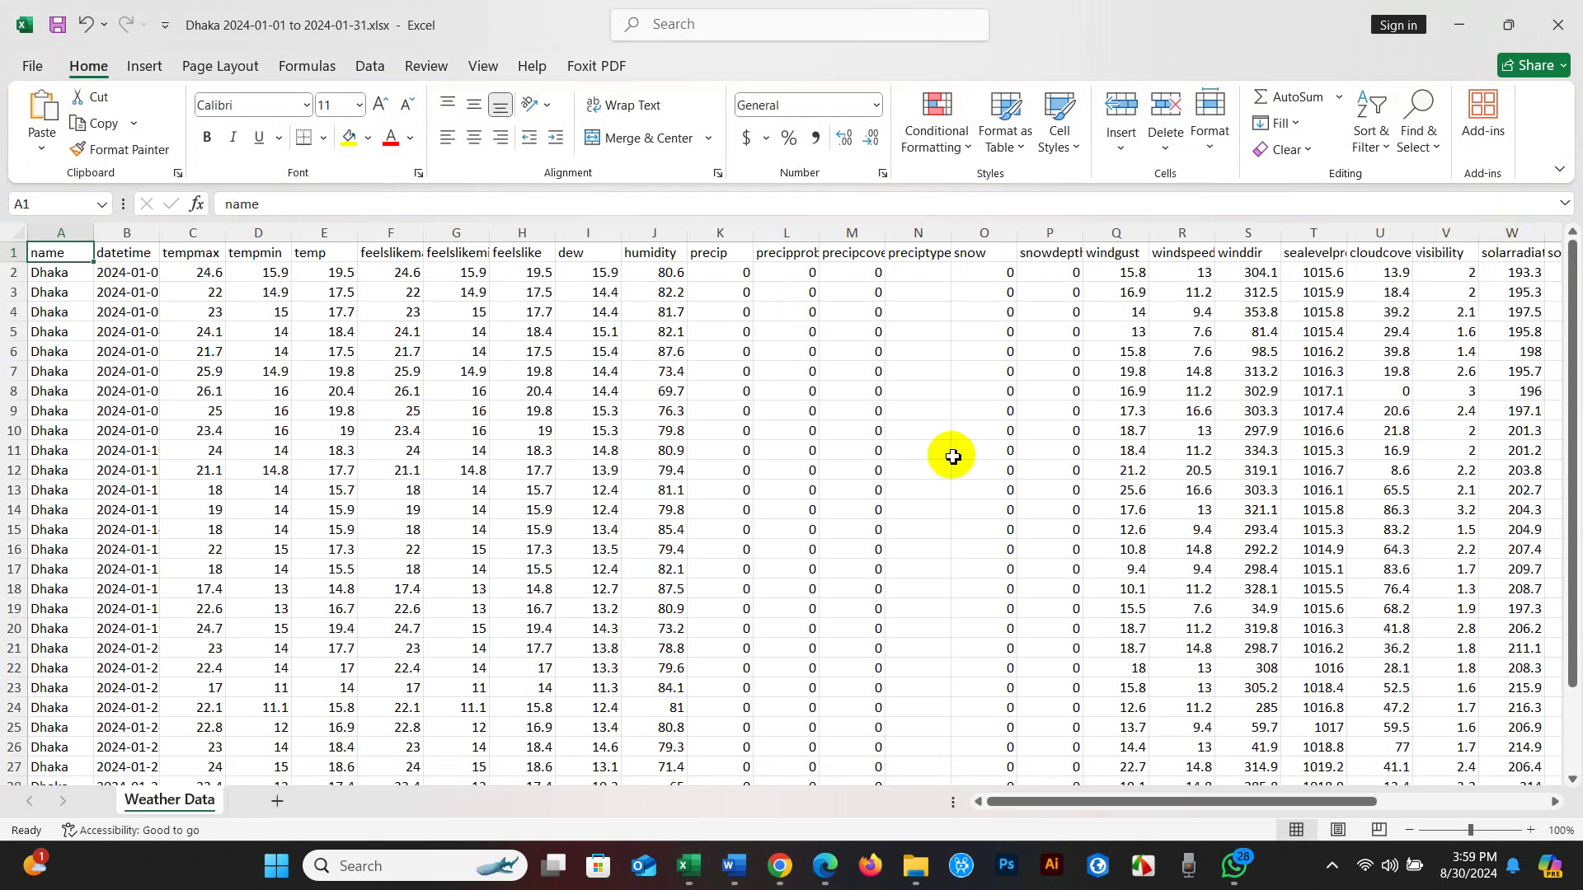
click(10, 253)
click(206, 137)
click(341, 370)
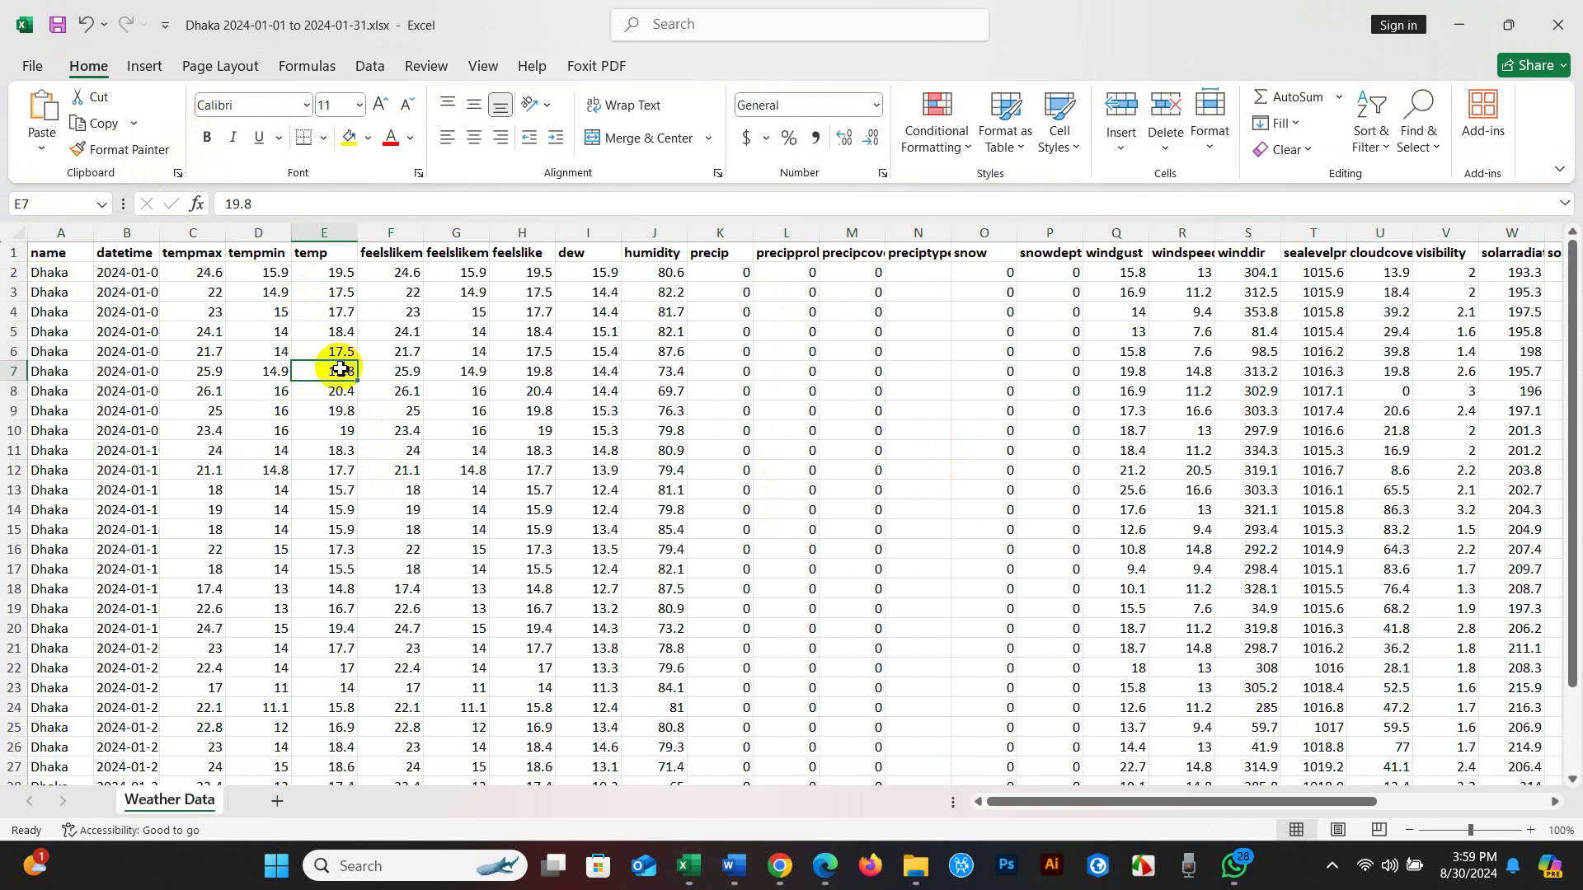
scroll(328, 408, down, 2)
scroll(326, 420, up, 2)
click(351, 433)
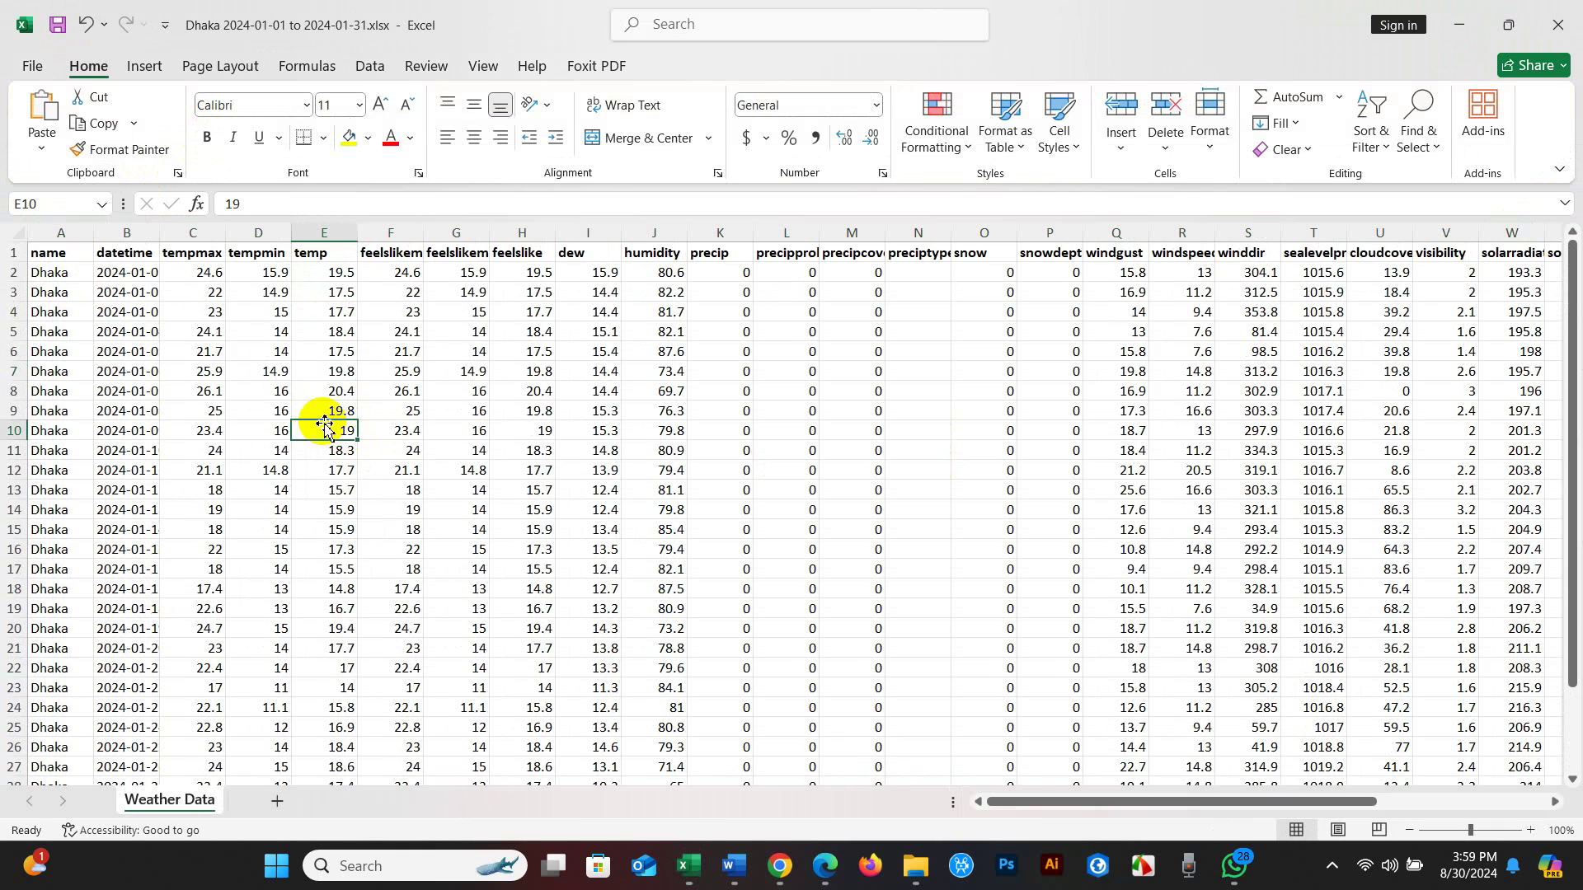
Autofit columns B, C, F, G and I so datetime, temperature and dew fit.
click(122, 259)
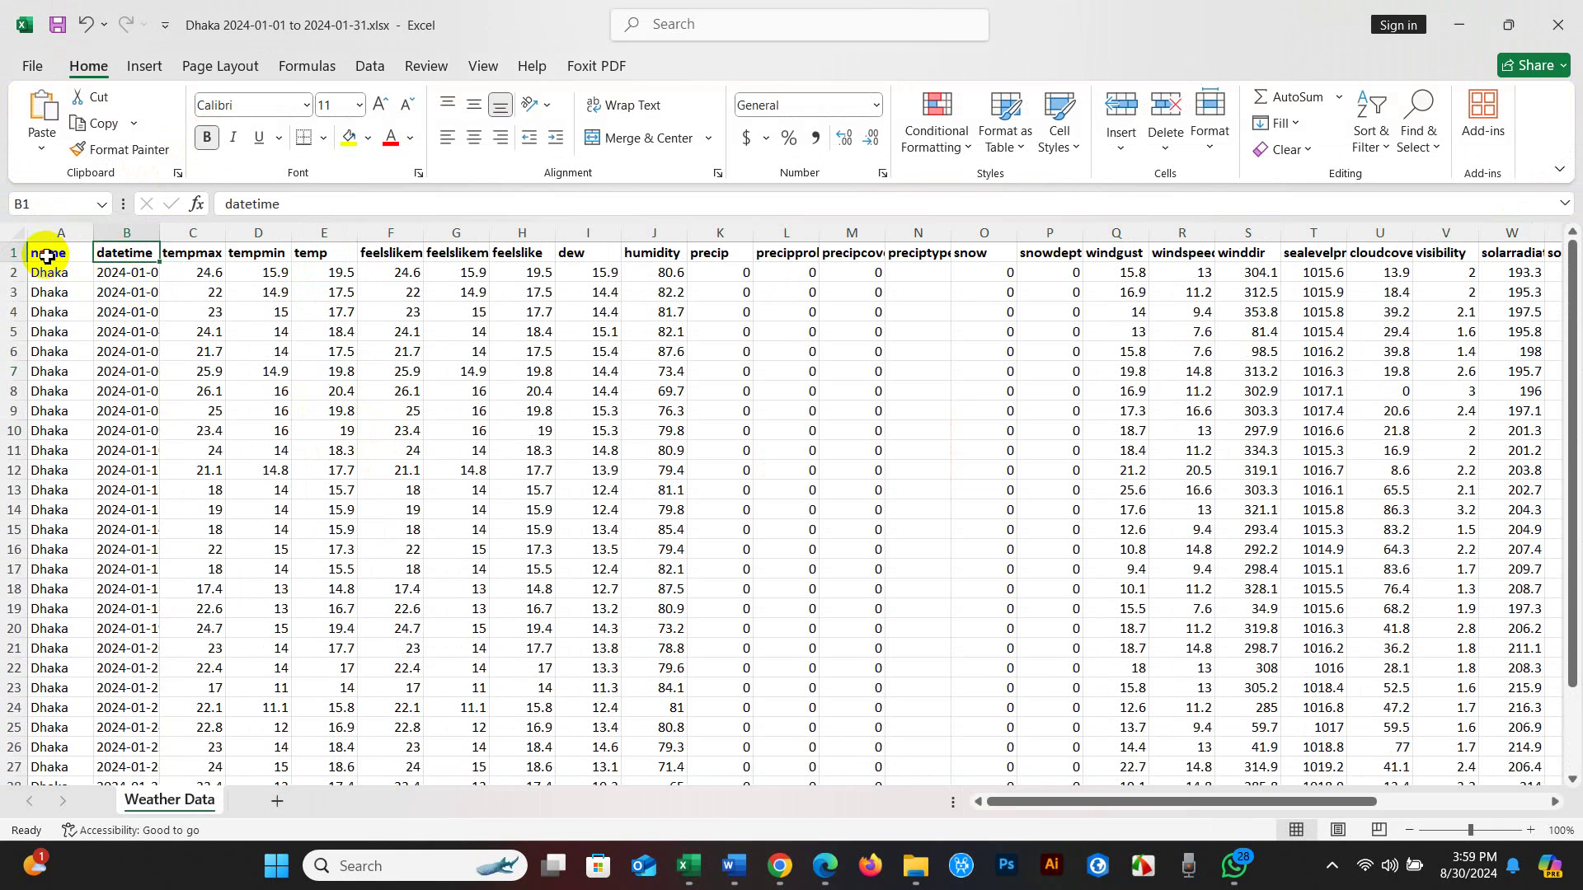
click(46, 256)
click(114, 253)
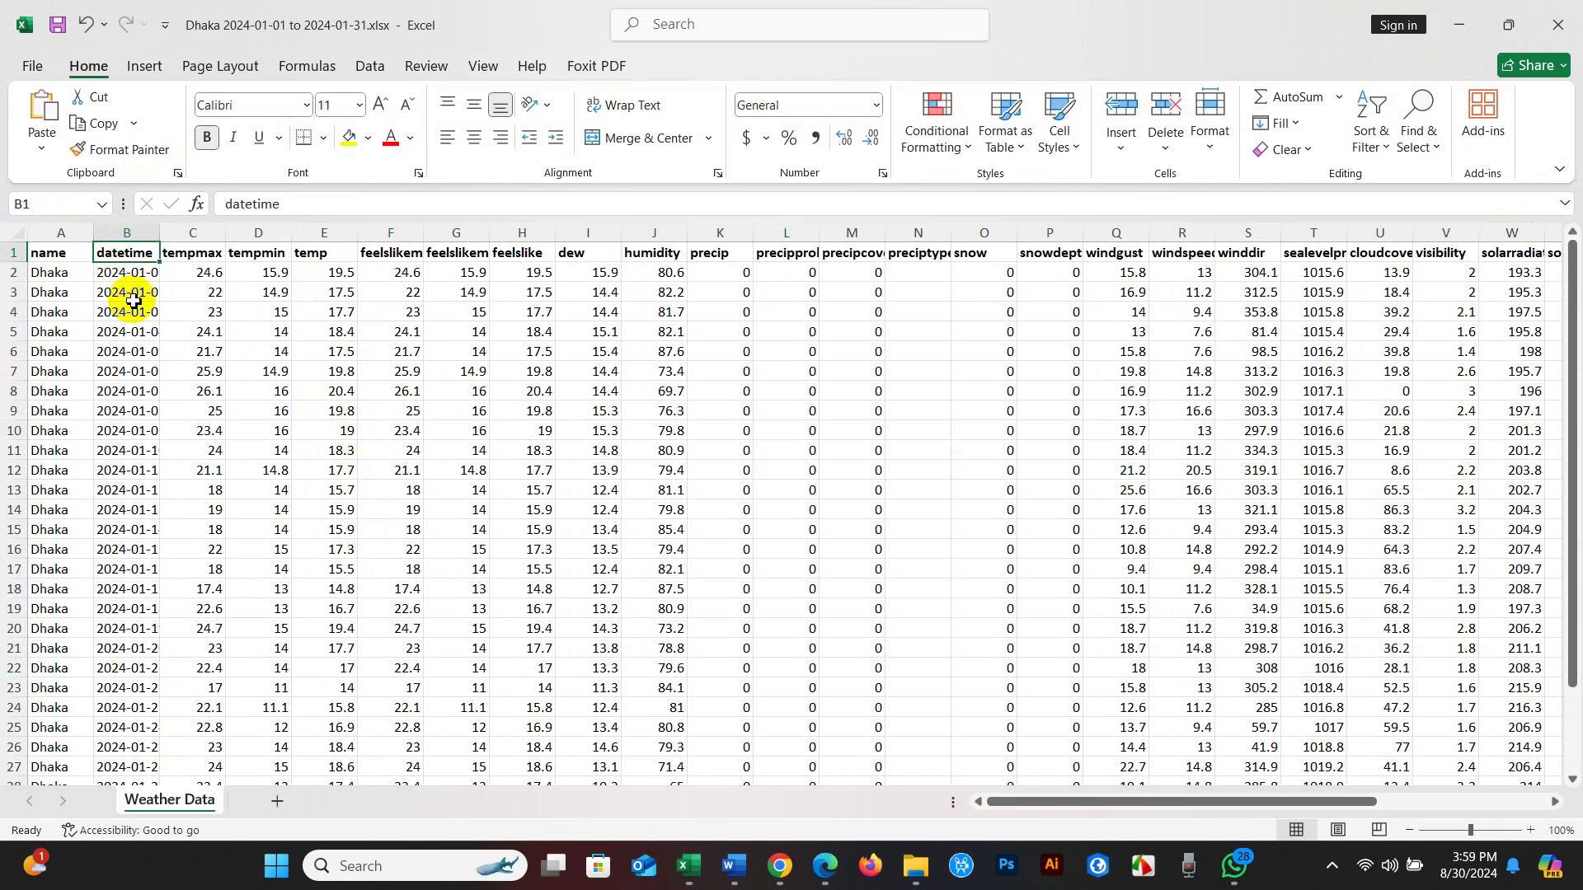
double_click(162, 231)
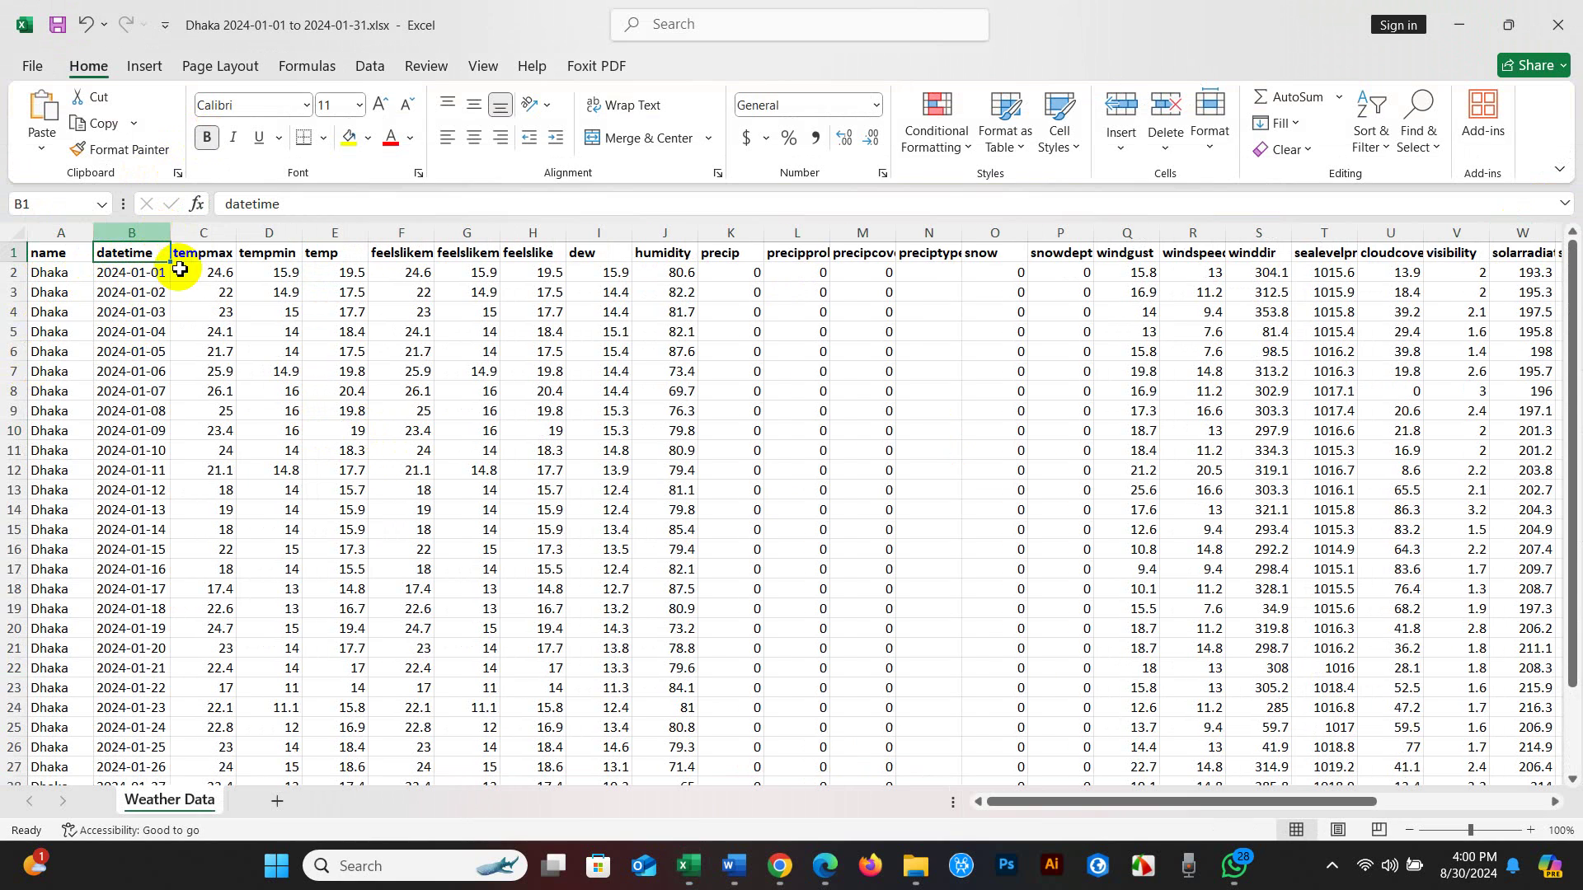
click(202, 255)
double_click(239, 229)
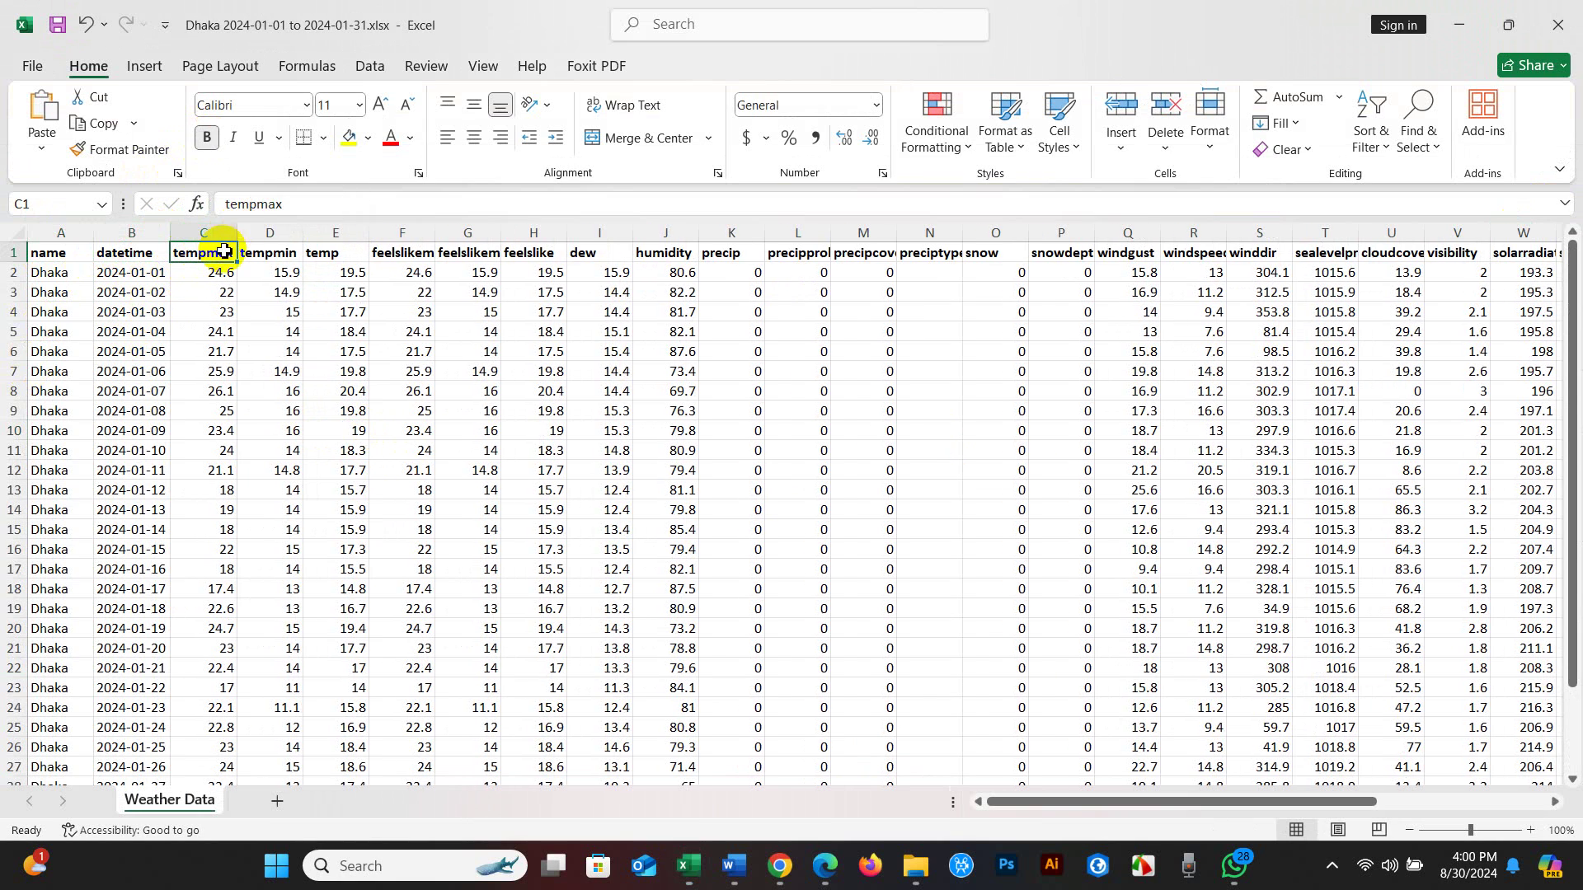
click(288, 265)
click(329, 257)
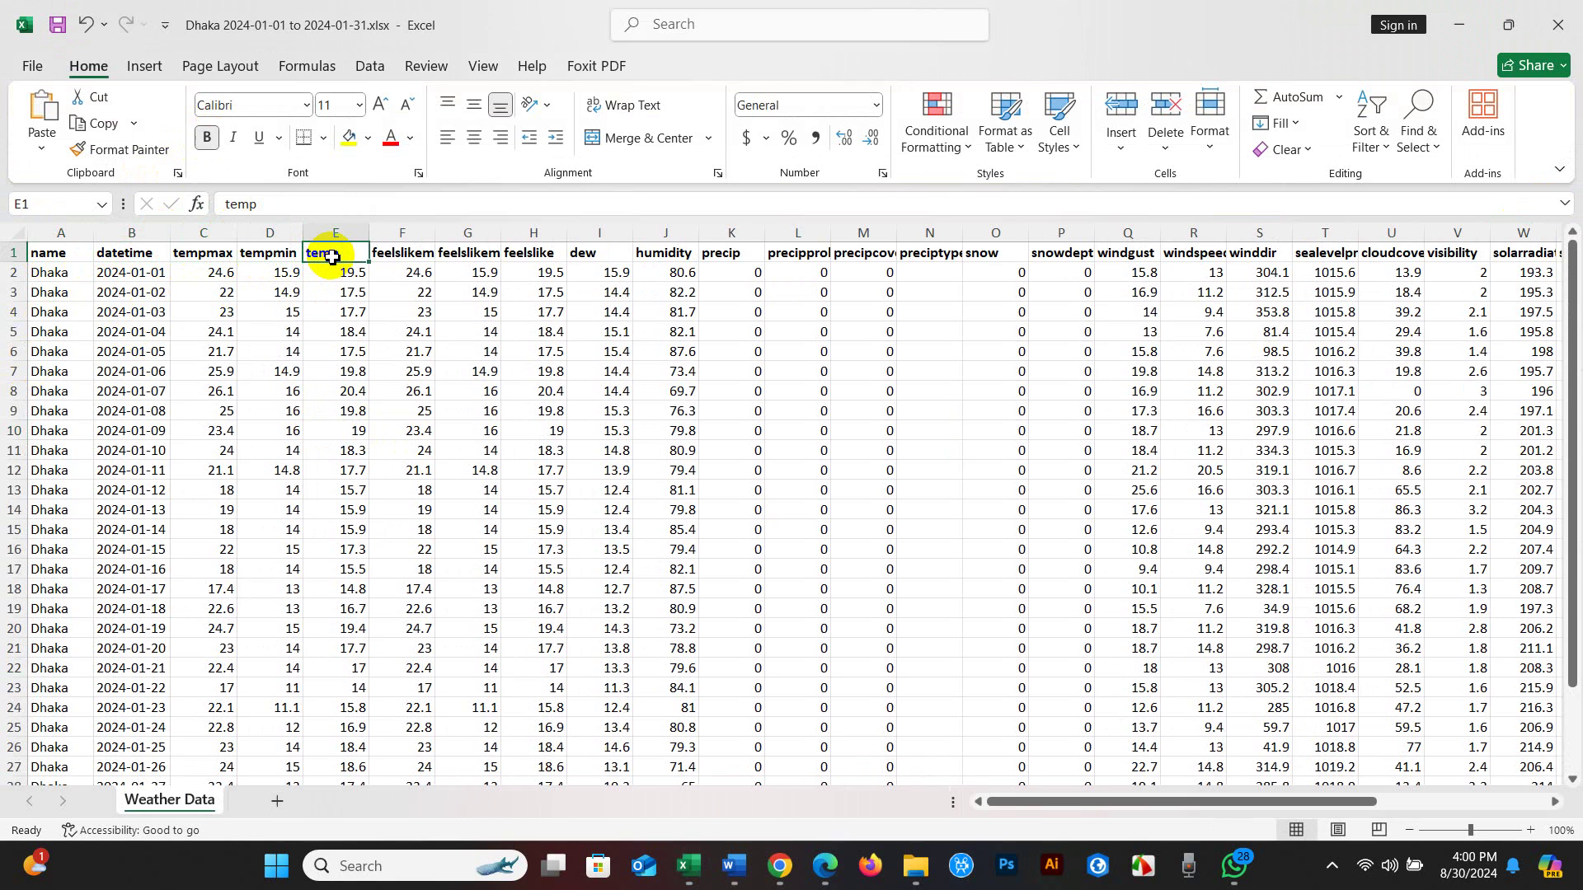
double_click(435, 232)
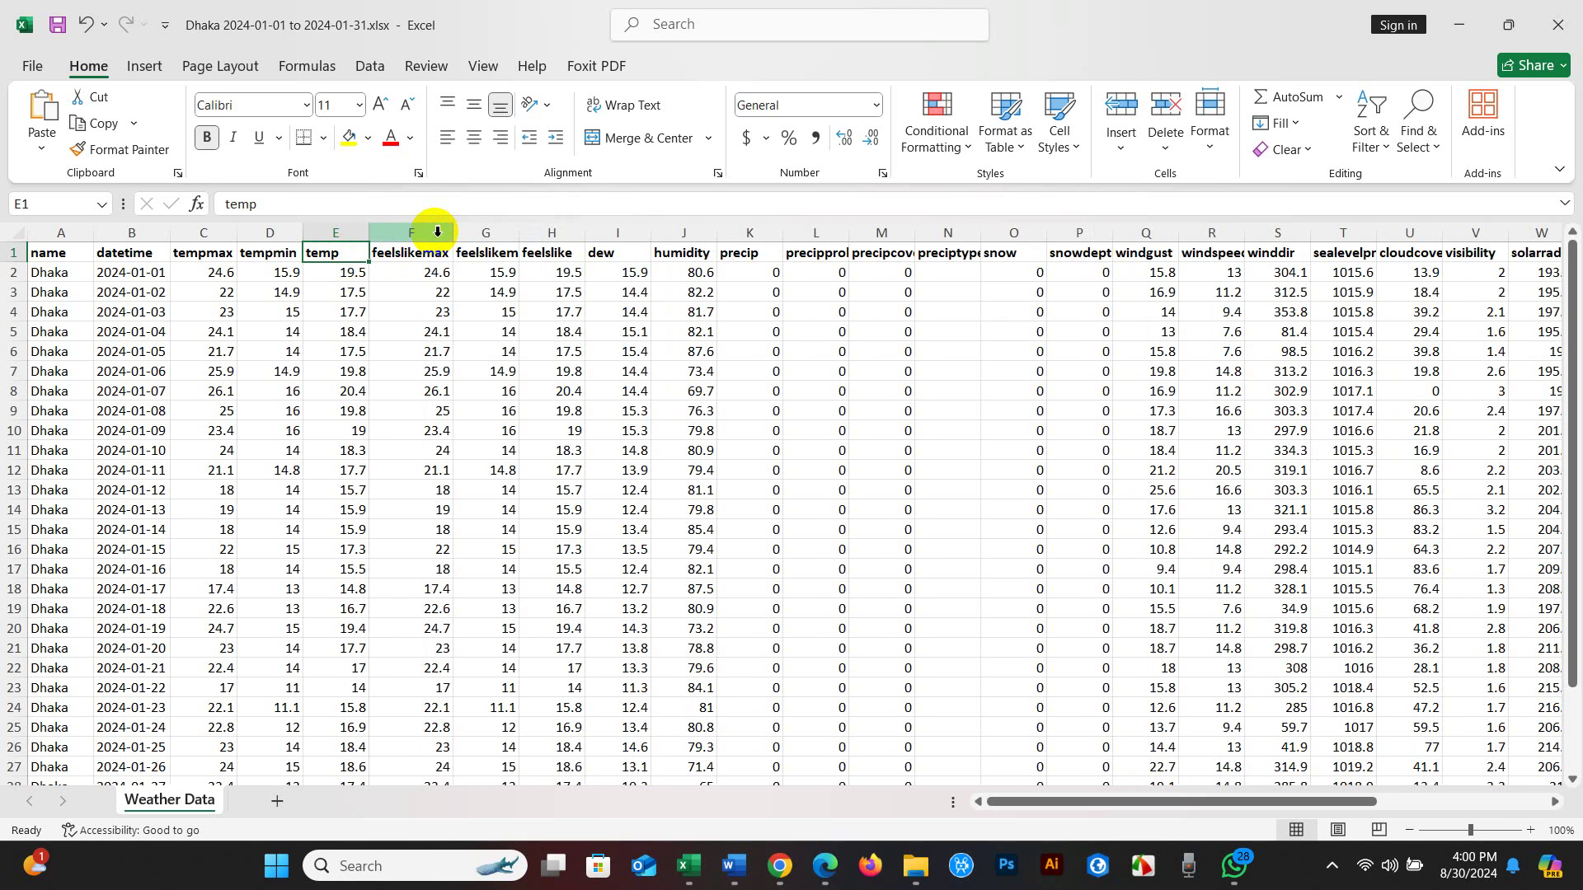
double_click(524, 230)
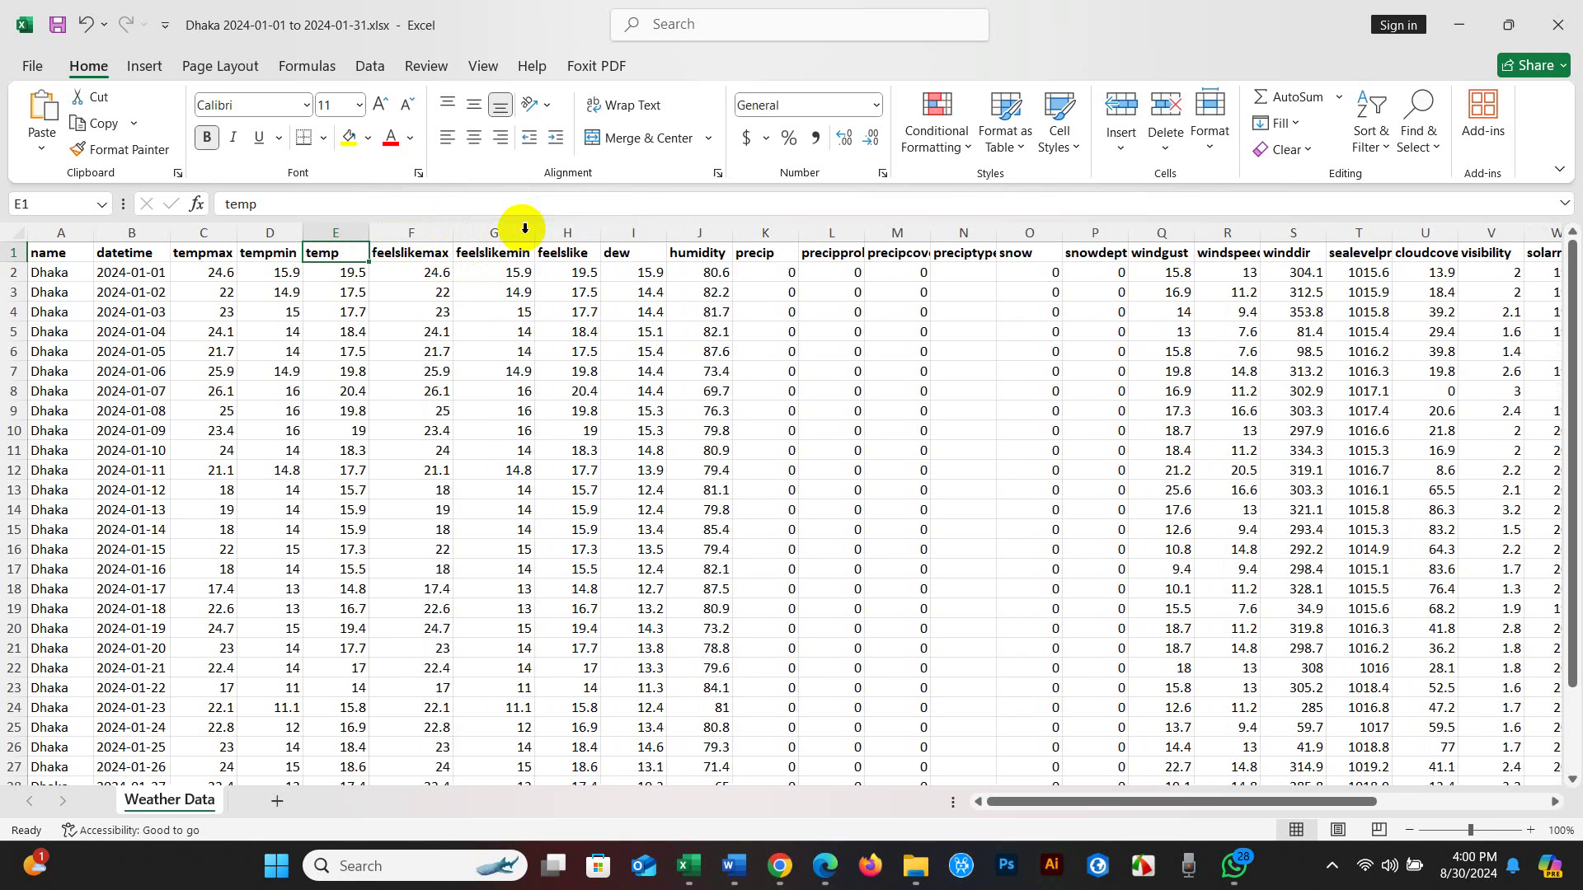
double_click(662, 230)
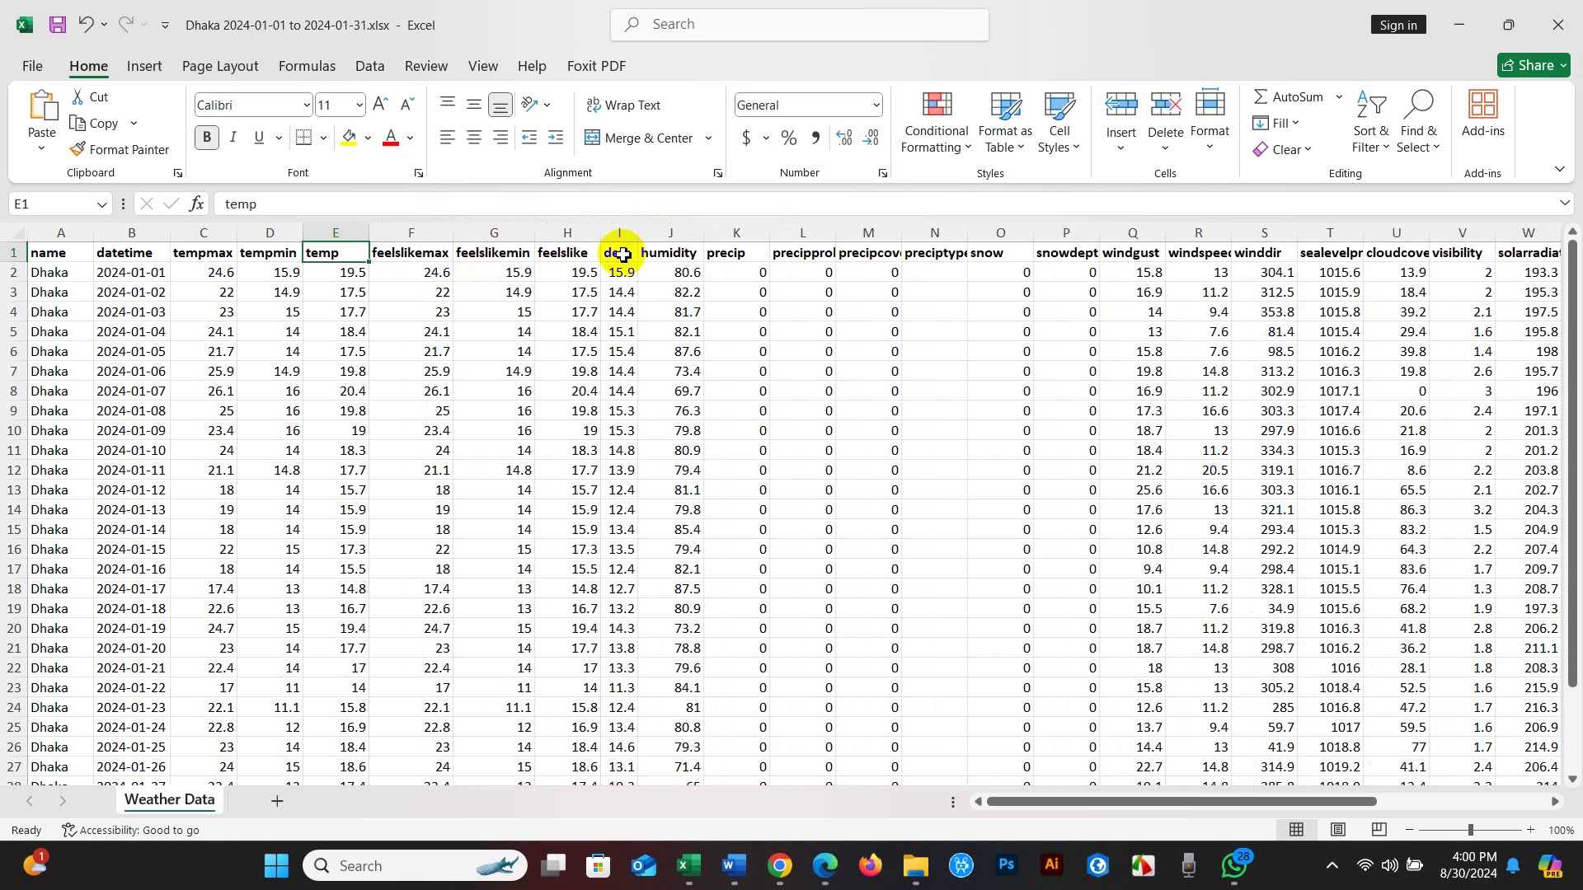
click(669, 255)
click(722, 253)
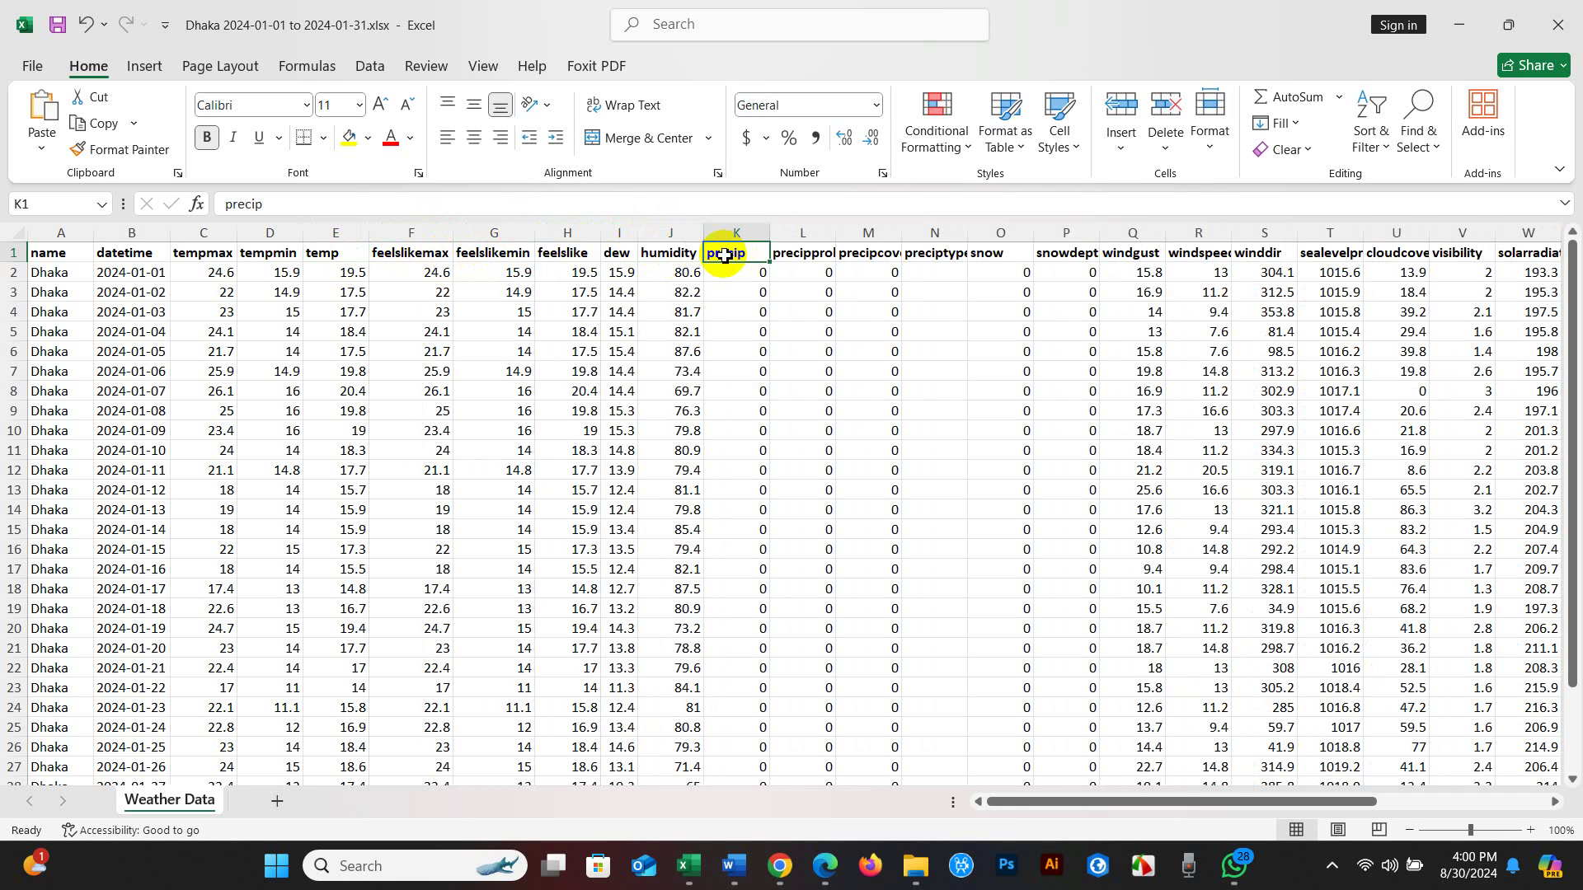
scroll(727, 367, down, 2)
scroll(731, 361, up, 2)
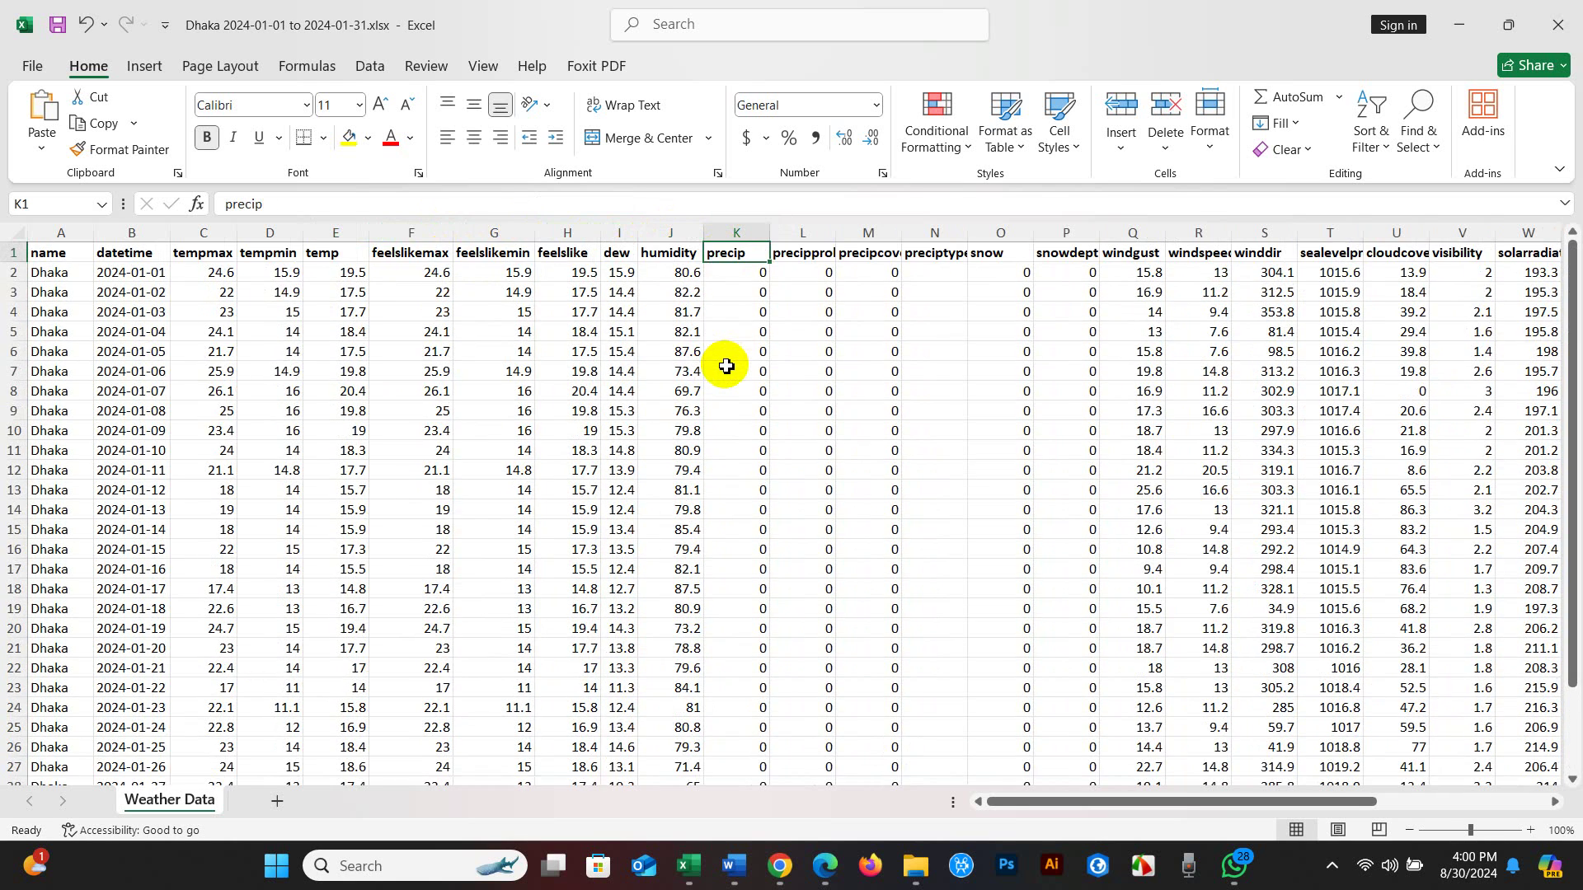
scroll(732, 359, down, 2)
scroll(739, 352, up, 2)
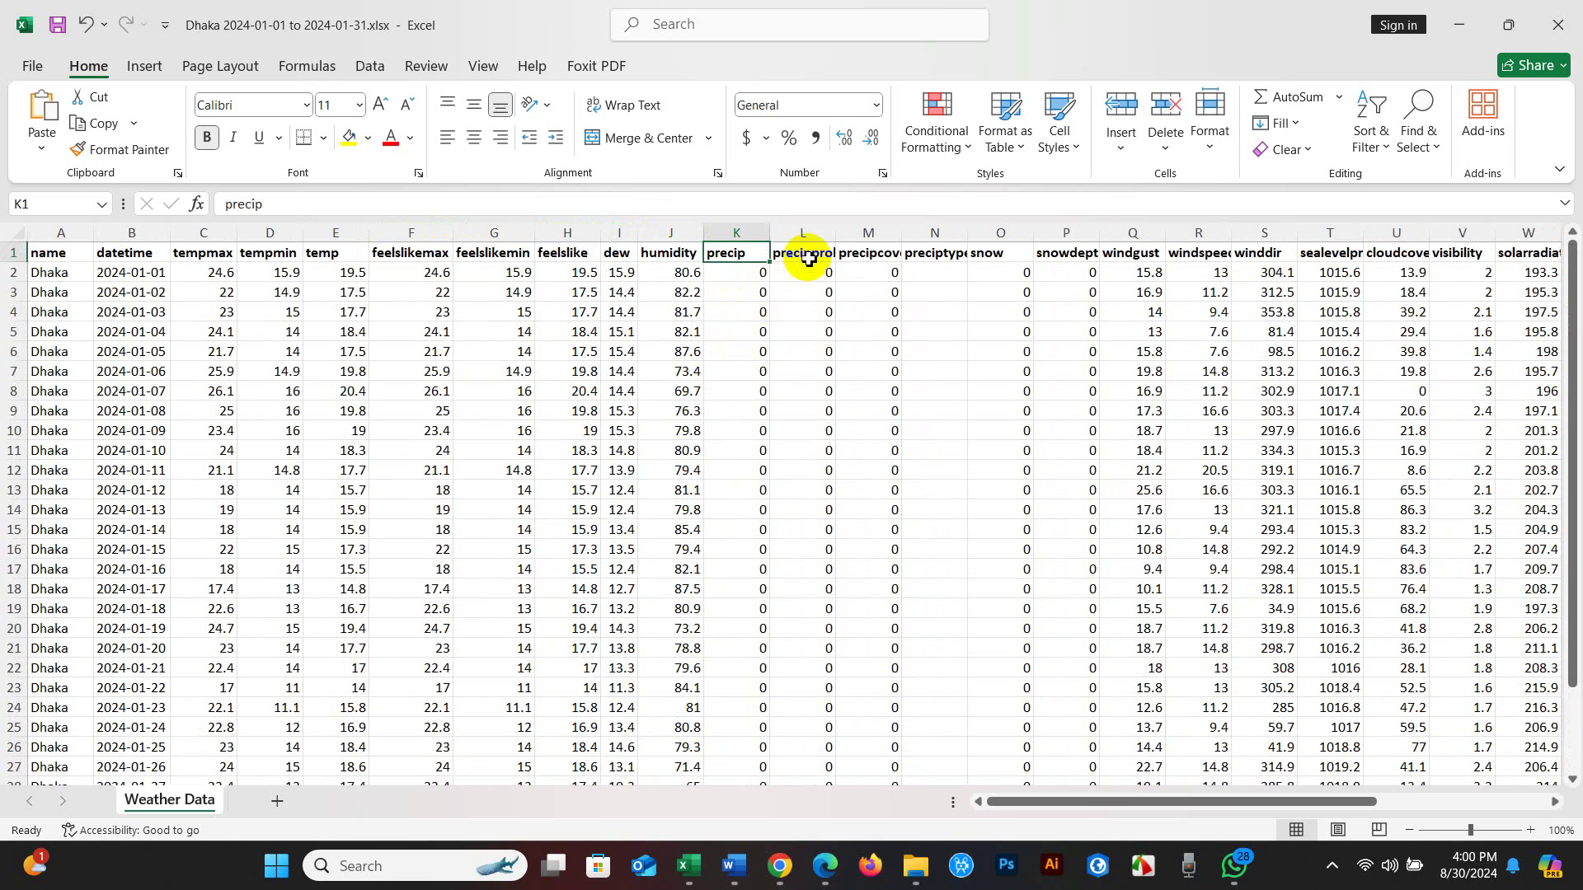
Widen column L for precipprob and R for windspeed, and narrow S for winddir.
double_click(834, 237)
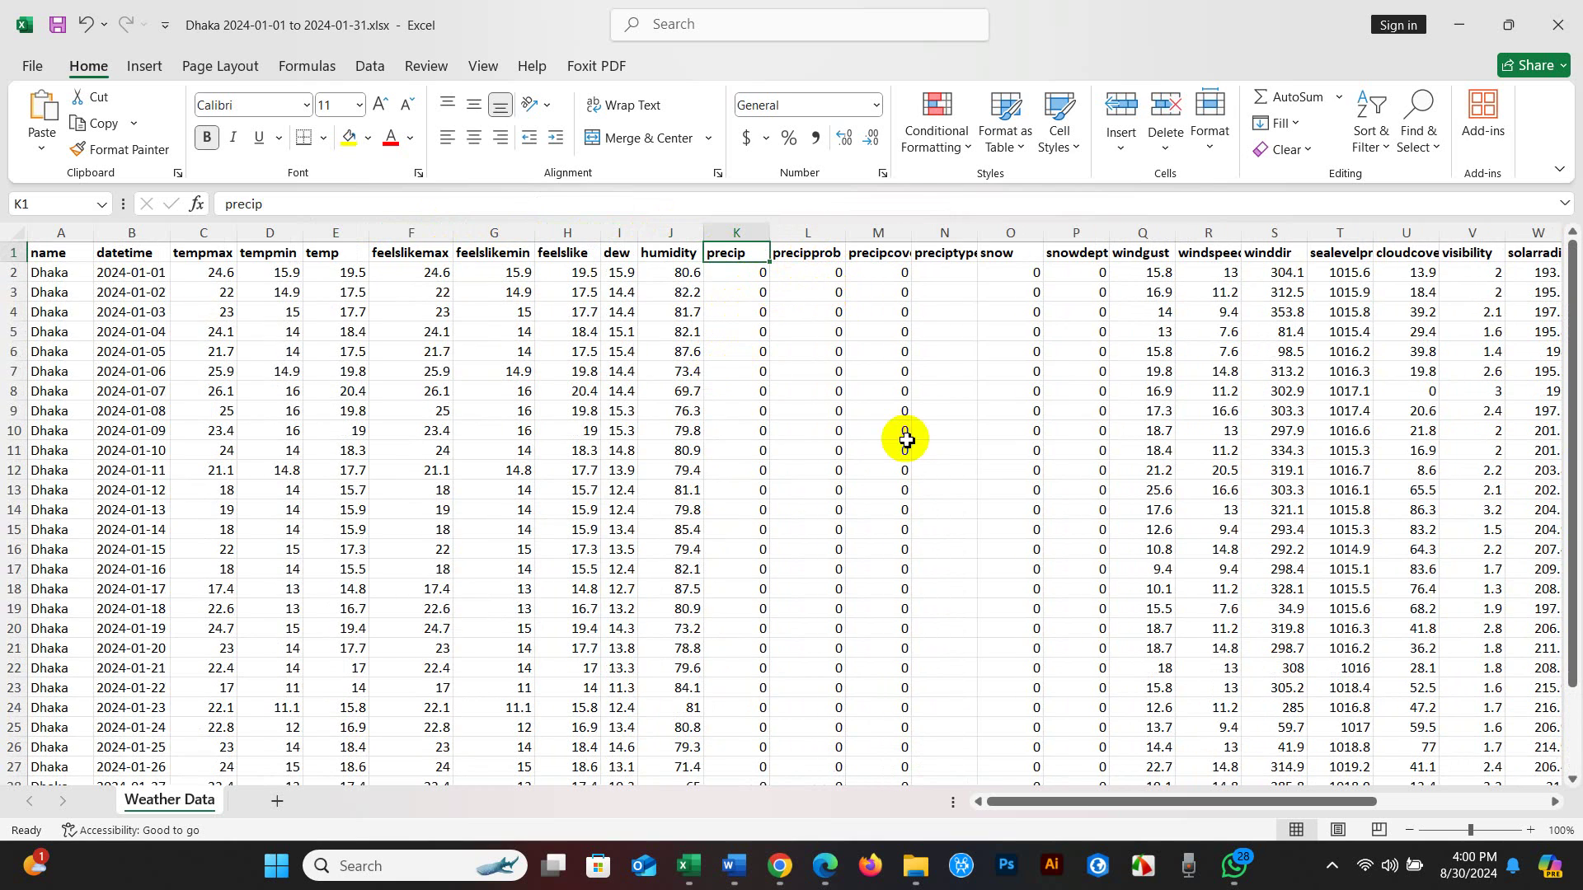
click(1015, 233)
click(1031, 431)
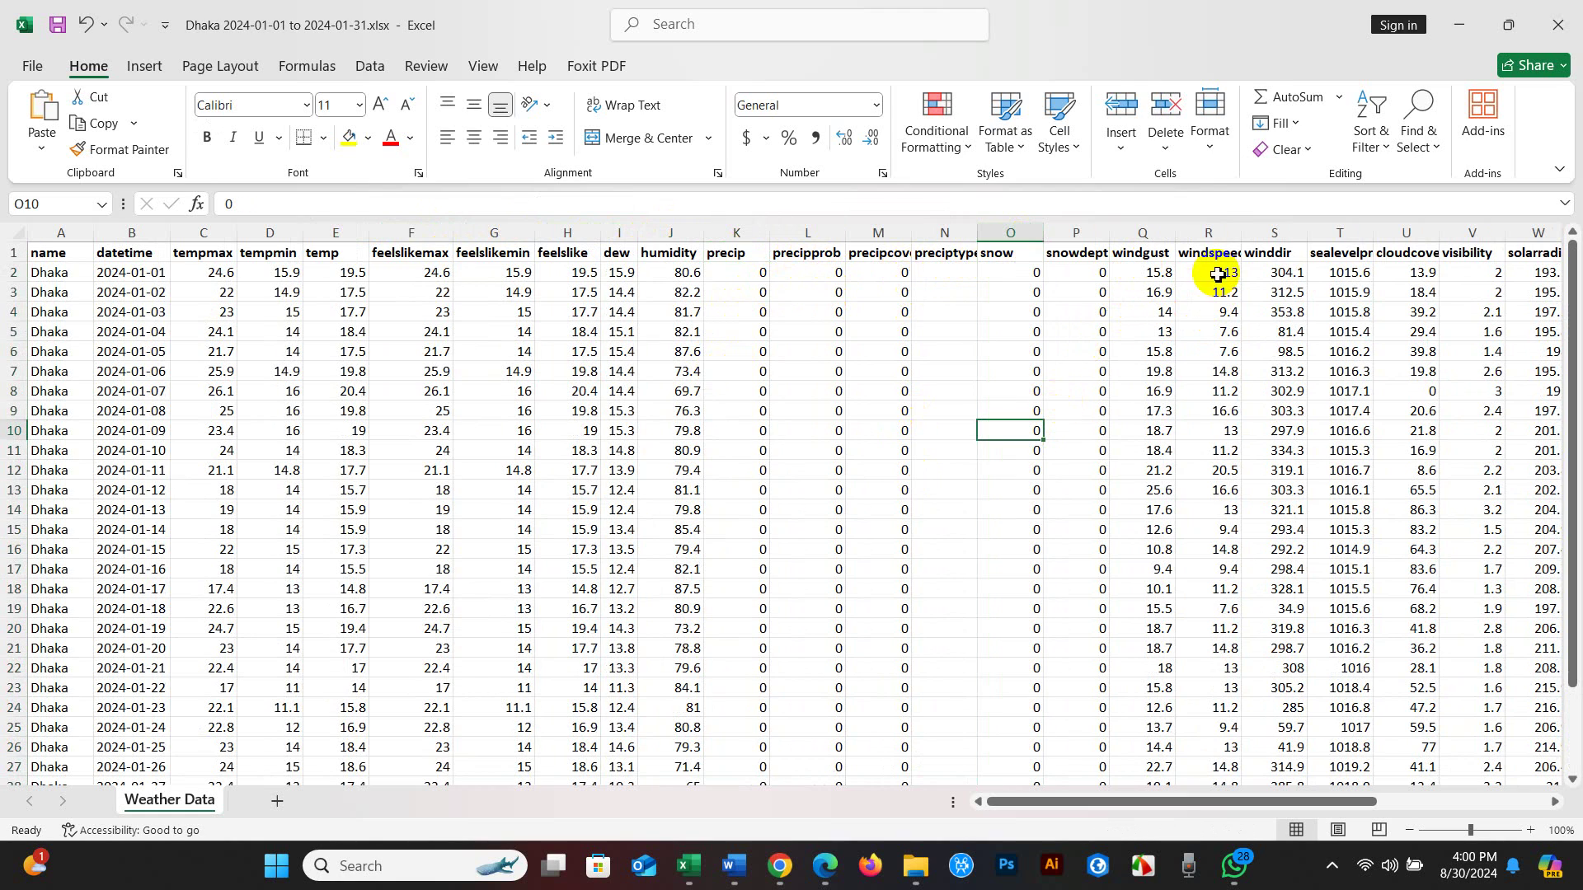
click(1219, 249)
double_click(1248, 233)
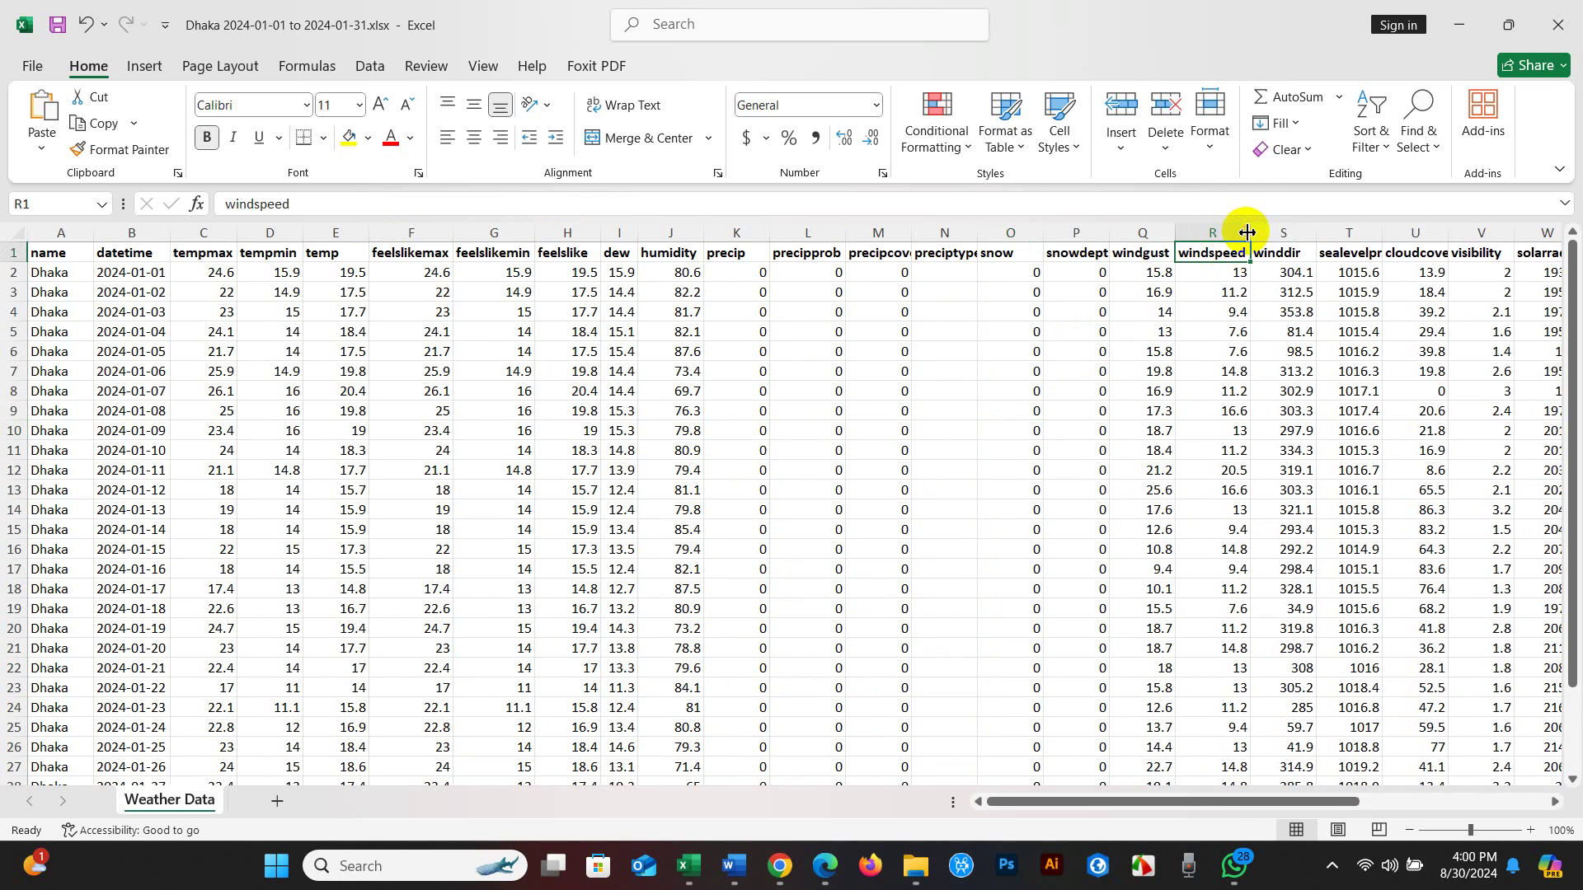
drag(1319, 232, 1306, 235)
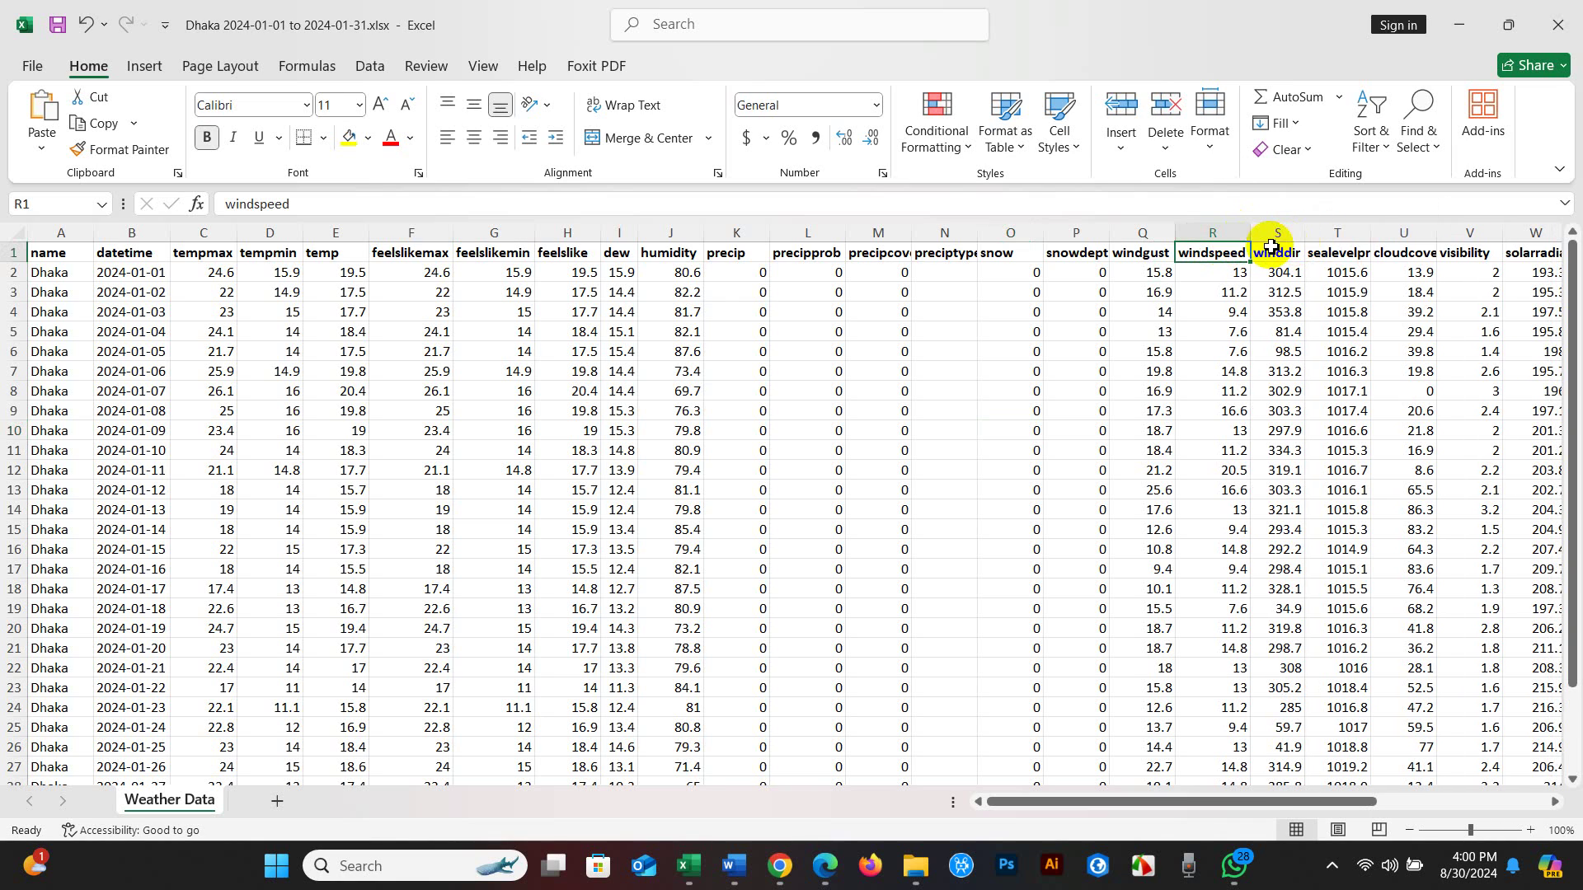
click(1307, 232)
click(1278, 254)
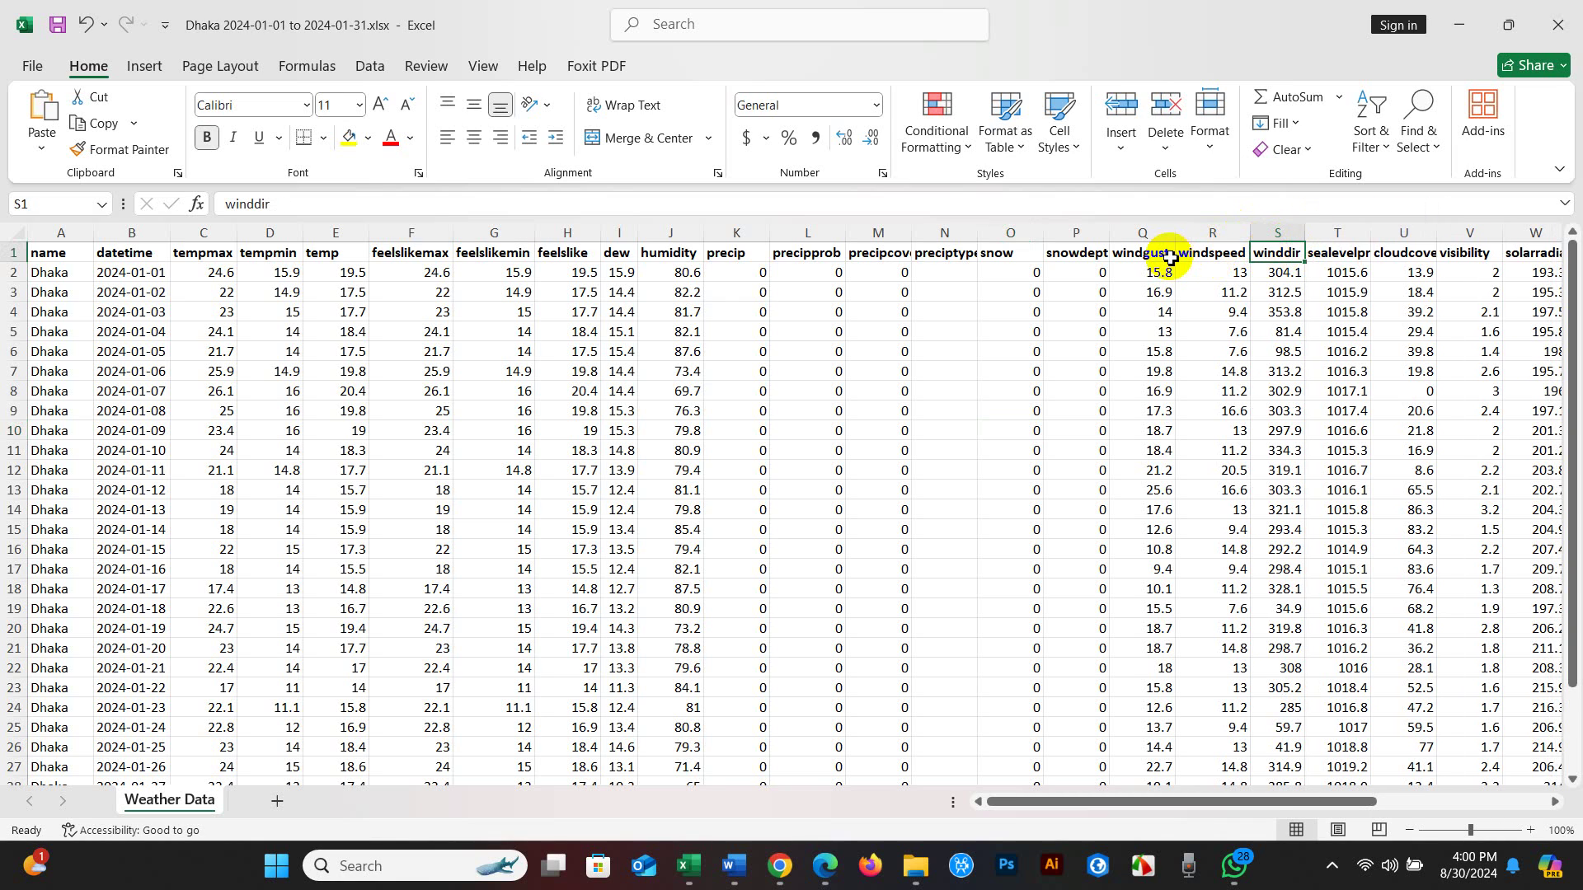
click(1164, 259)
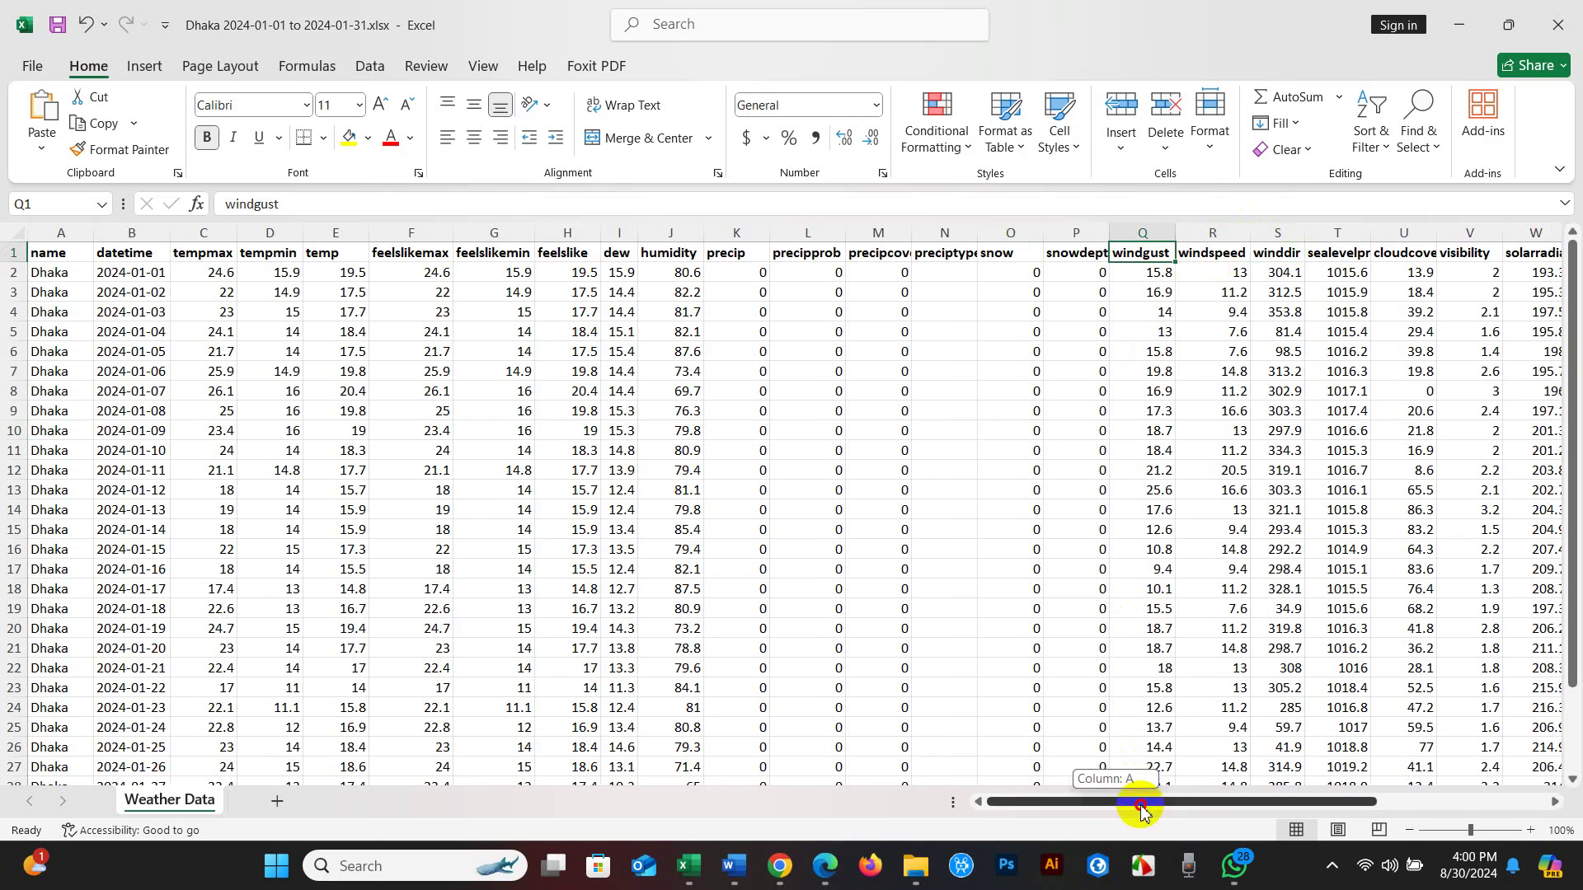
drag(1142, 804, 1281, 806)
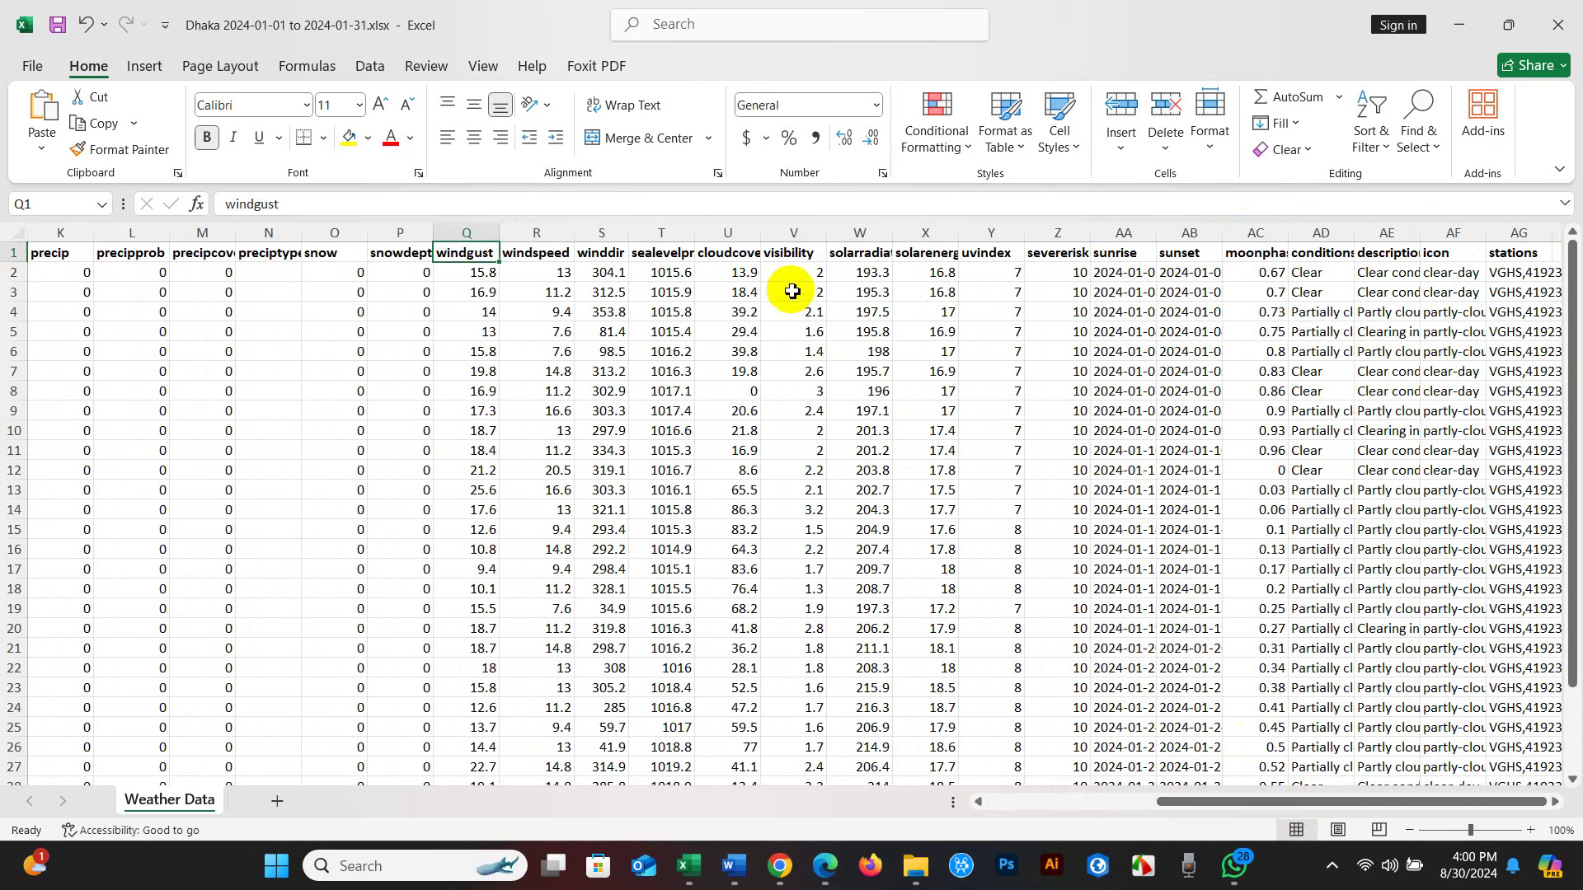
Autofit columns W and X to fit solarradiation and solarenergy.
click(738, 264)
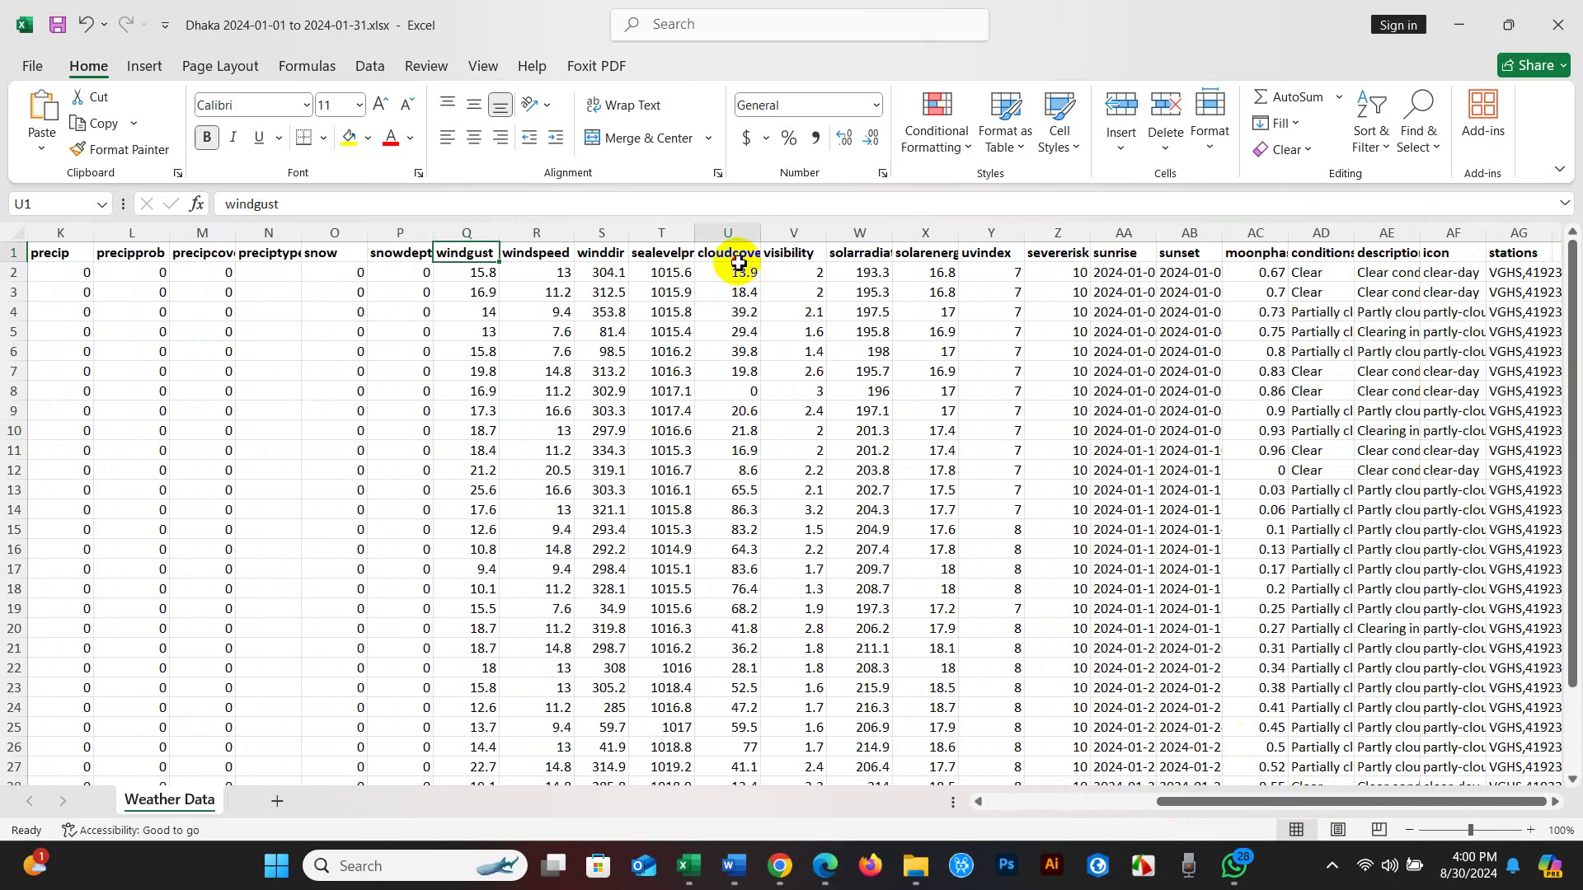
click(807, 253)
double_click(890, 235)
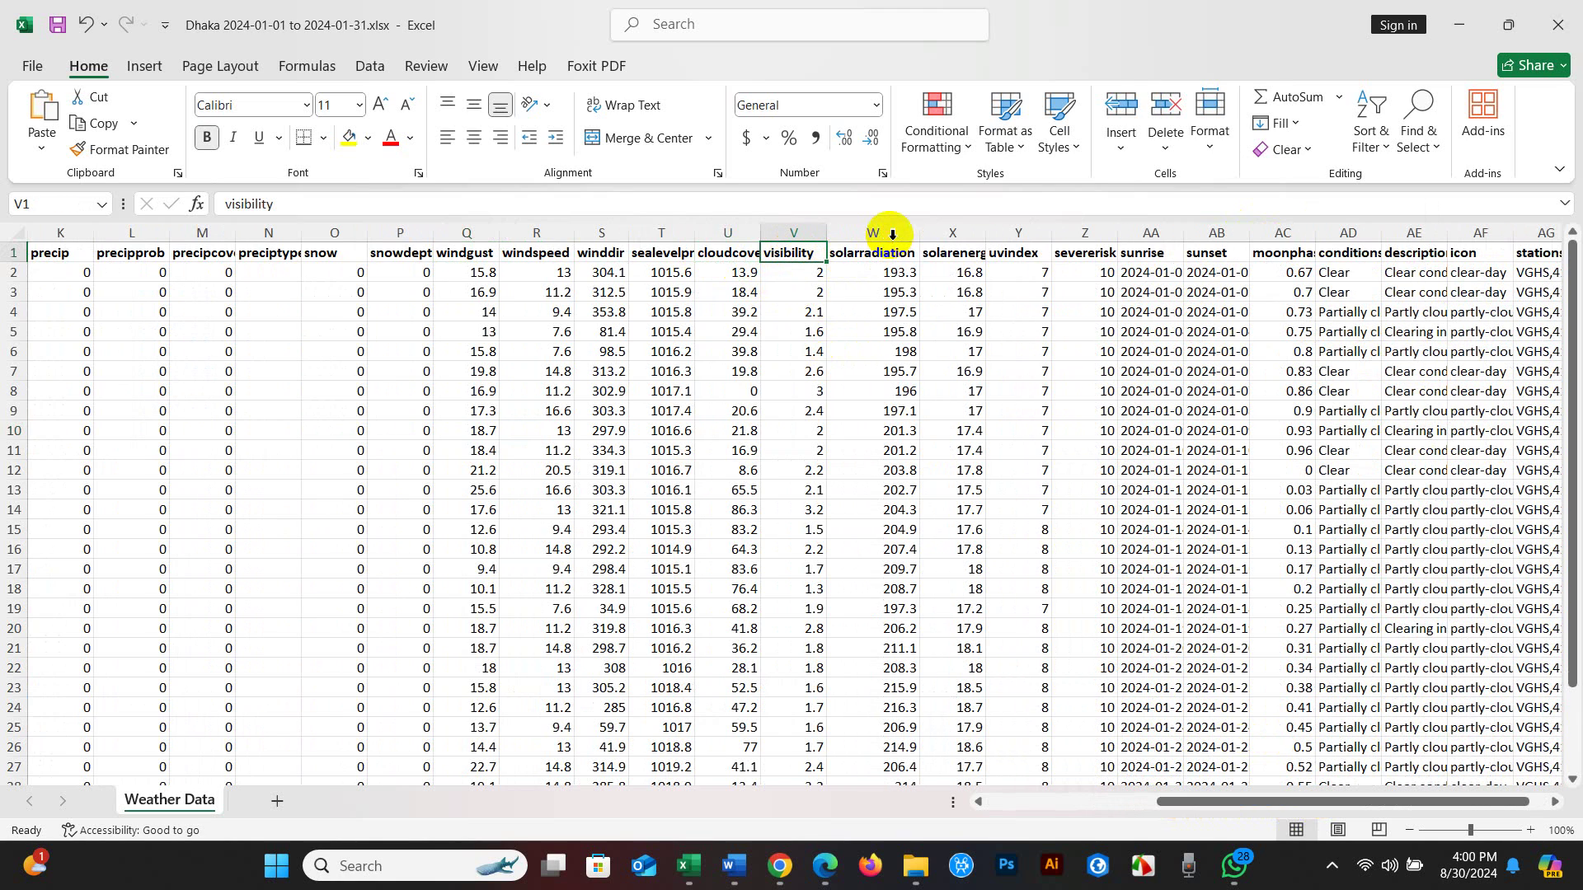
click(881, 252)
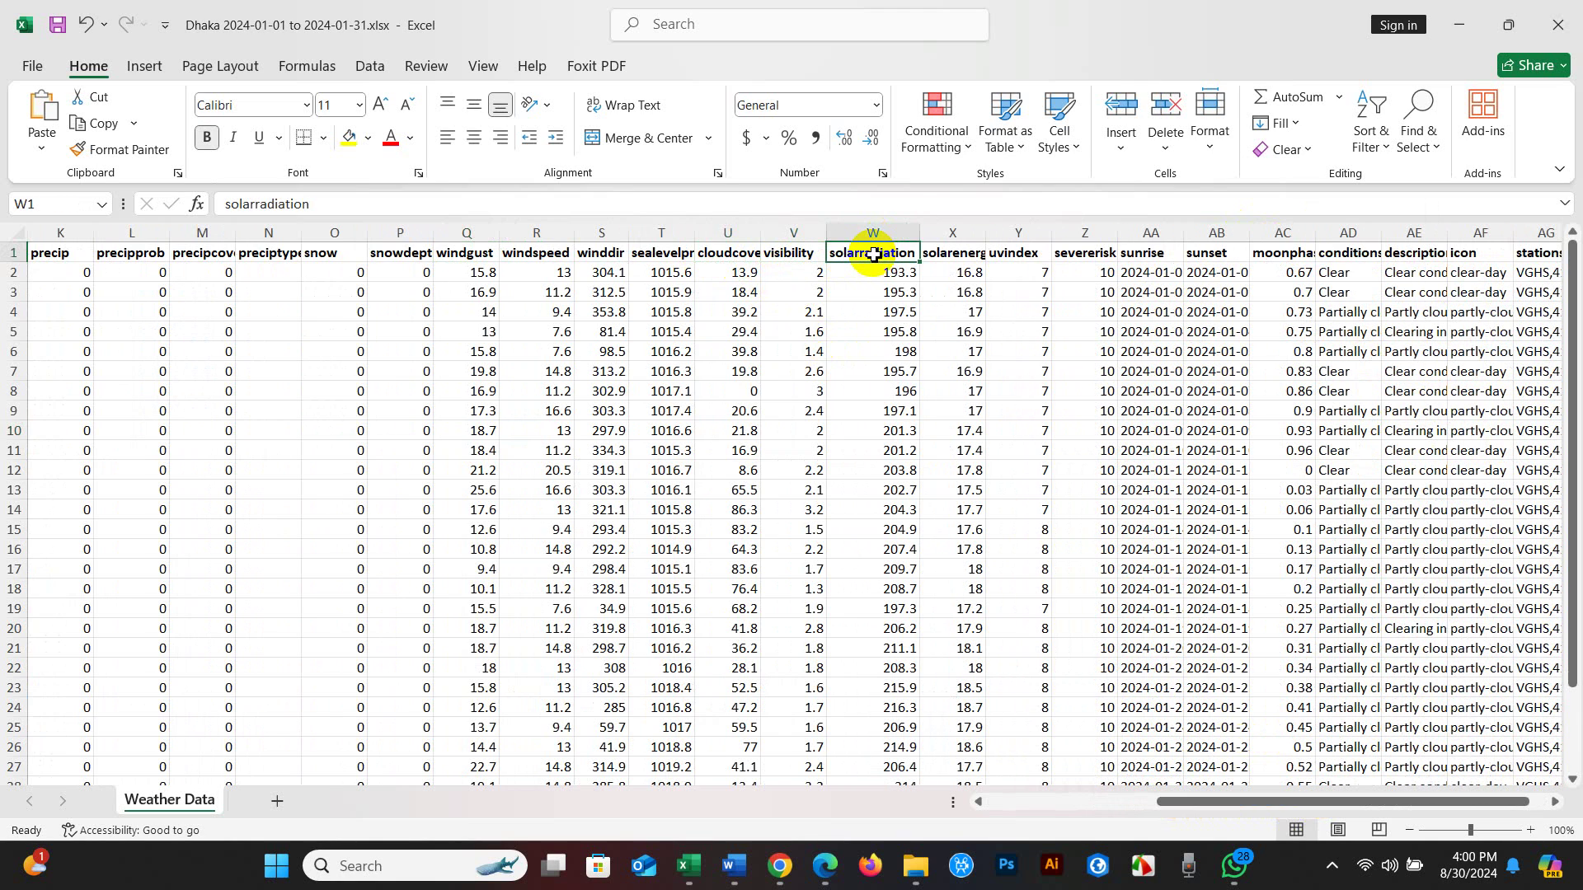
double_click(986, 233)
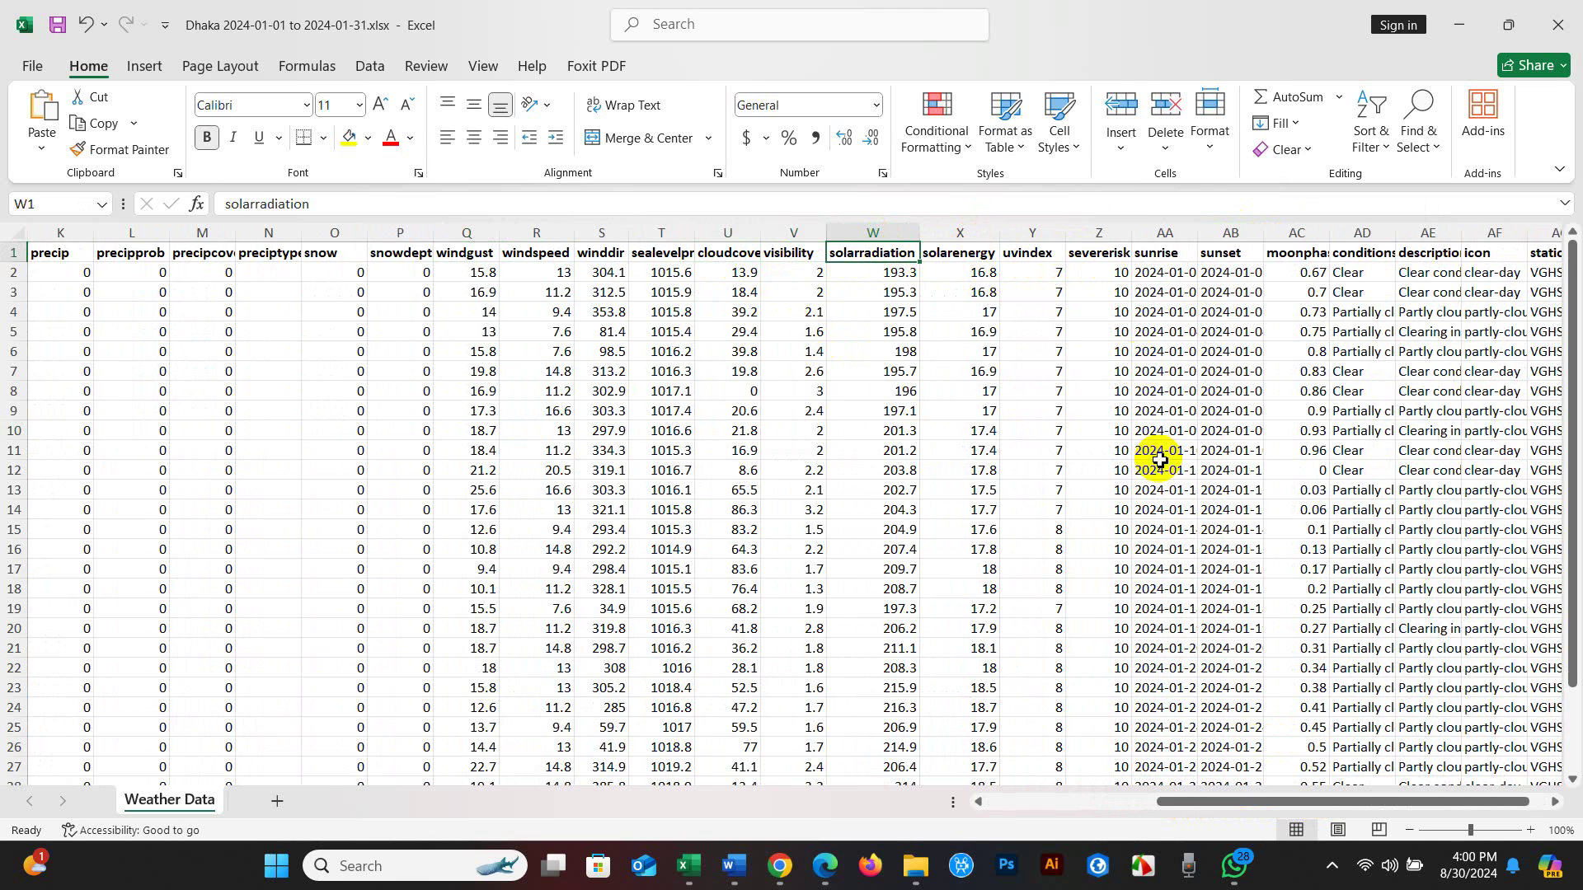
drag(1198, 802, 1291, 802)
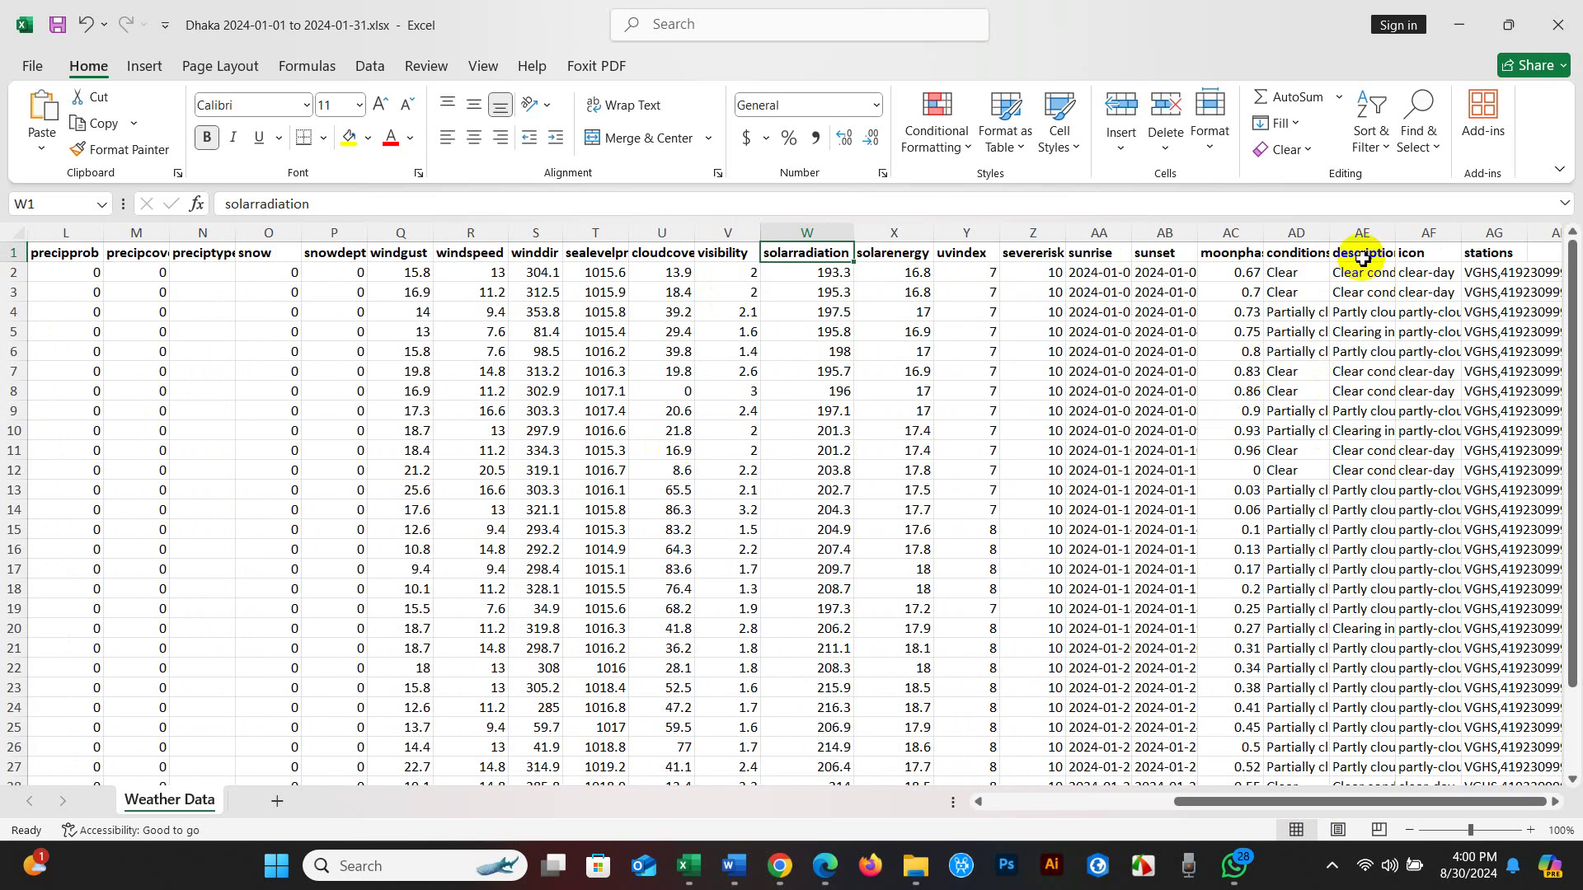
Autofit the description and conditions columns, then switch back to the Edge download page.
double_click(1399, 230)
click(1389, 283)
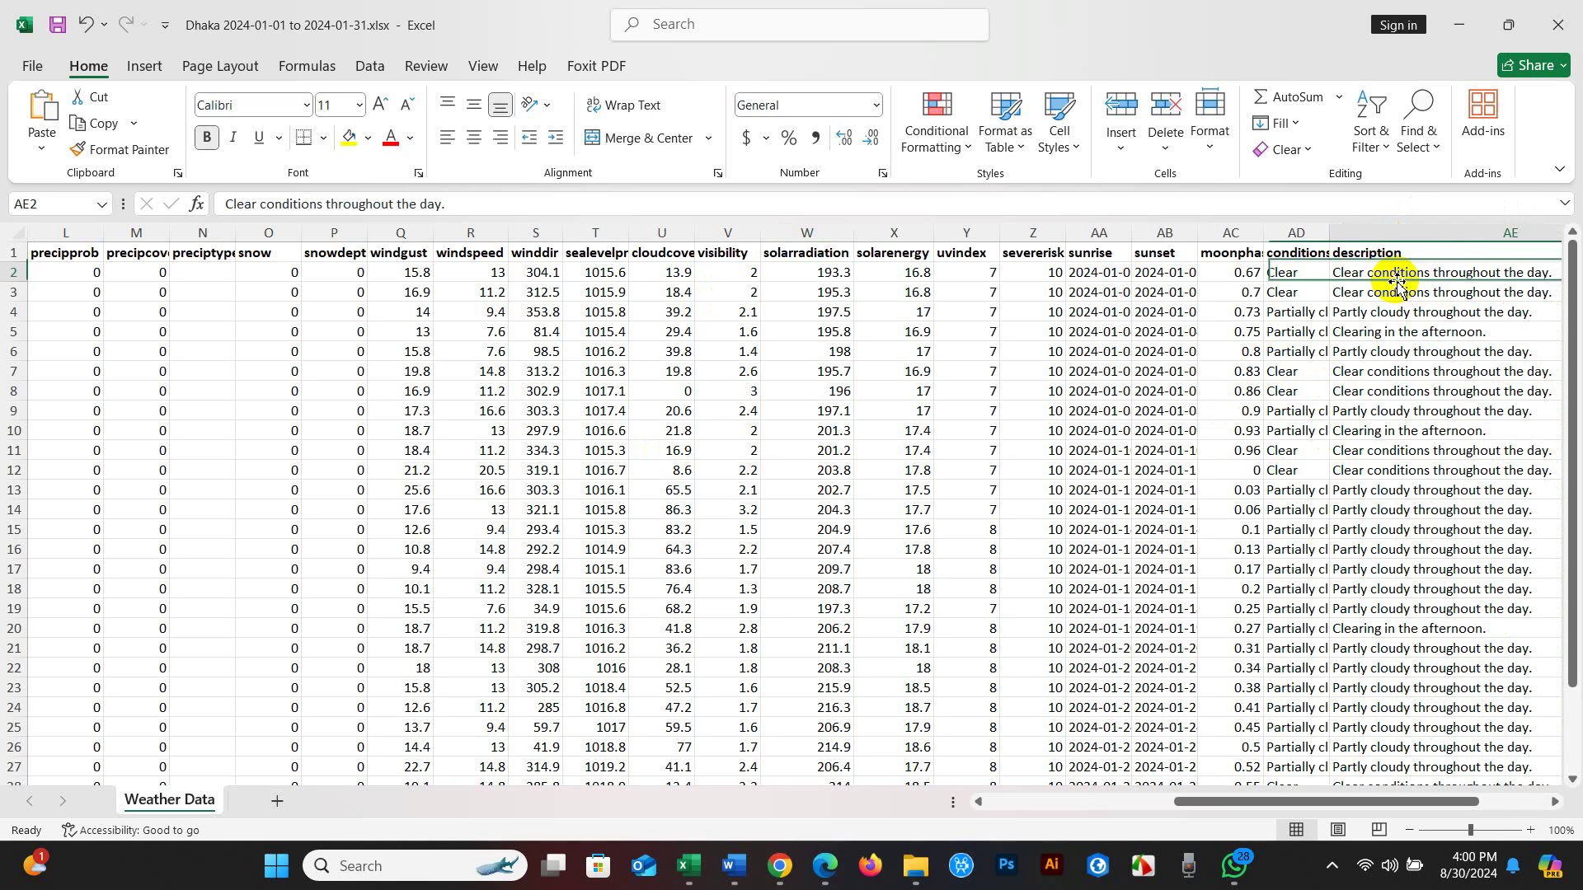
click(1381, 292)
click(1371, 314)
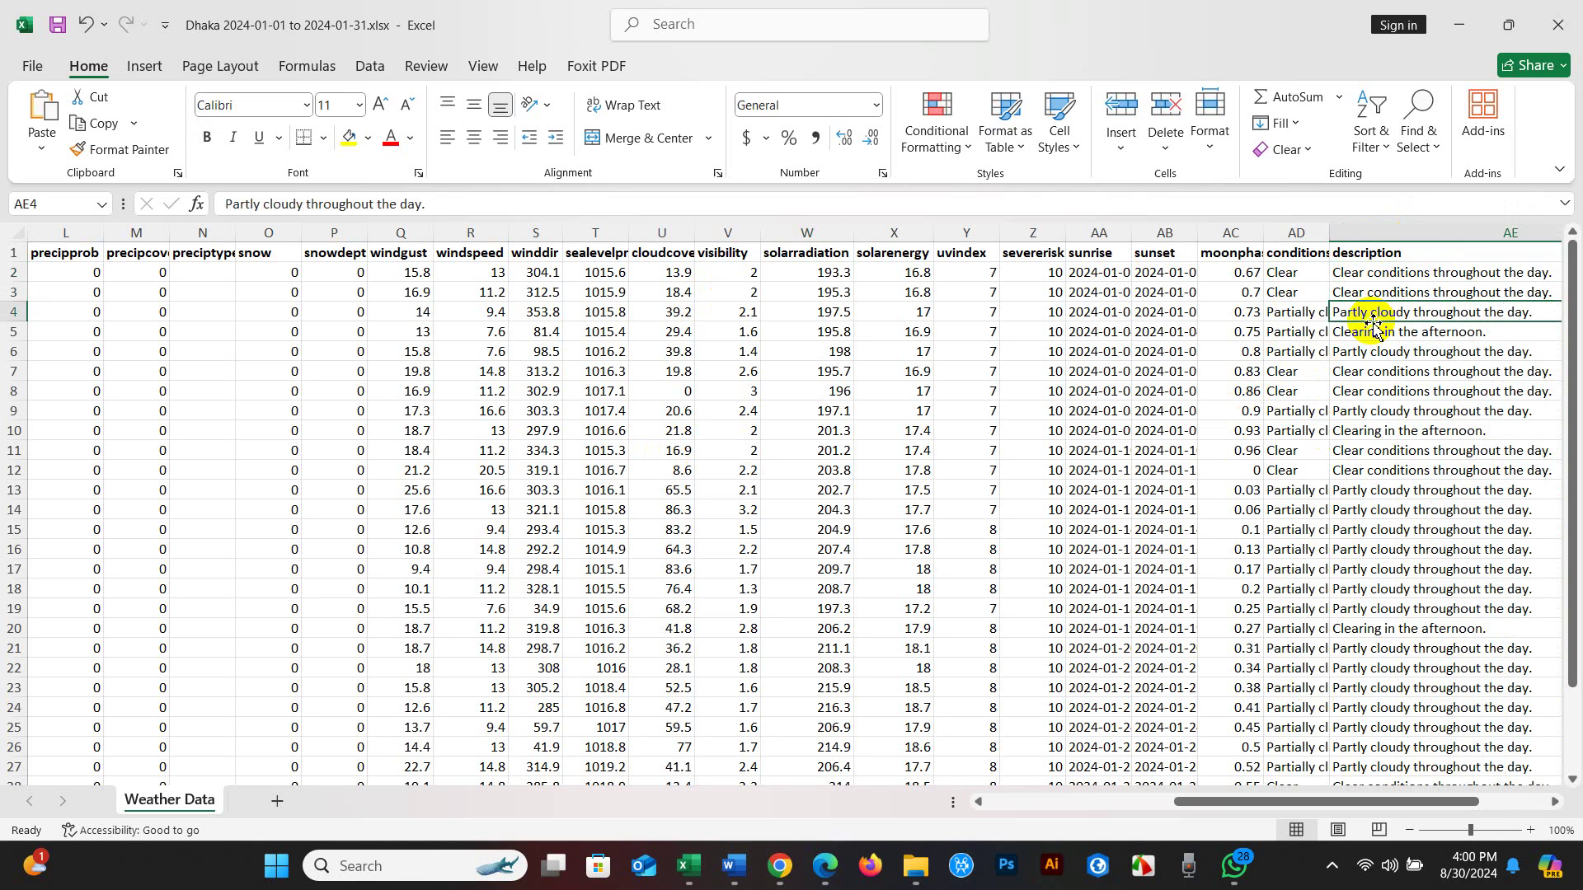
double_click(1335, 236)
click(1293, 260)
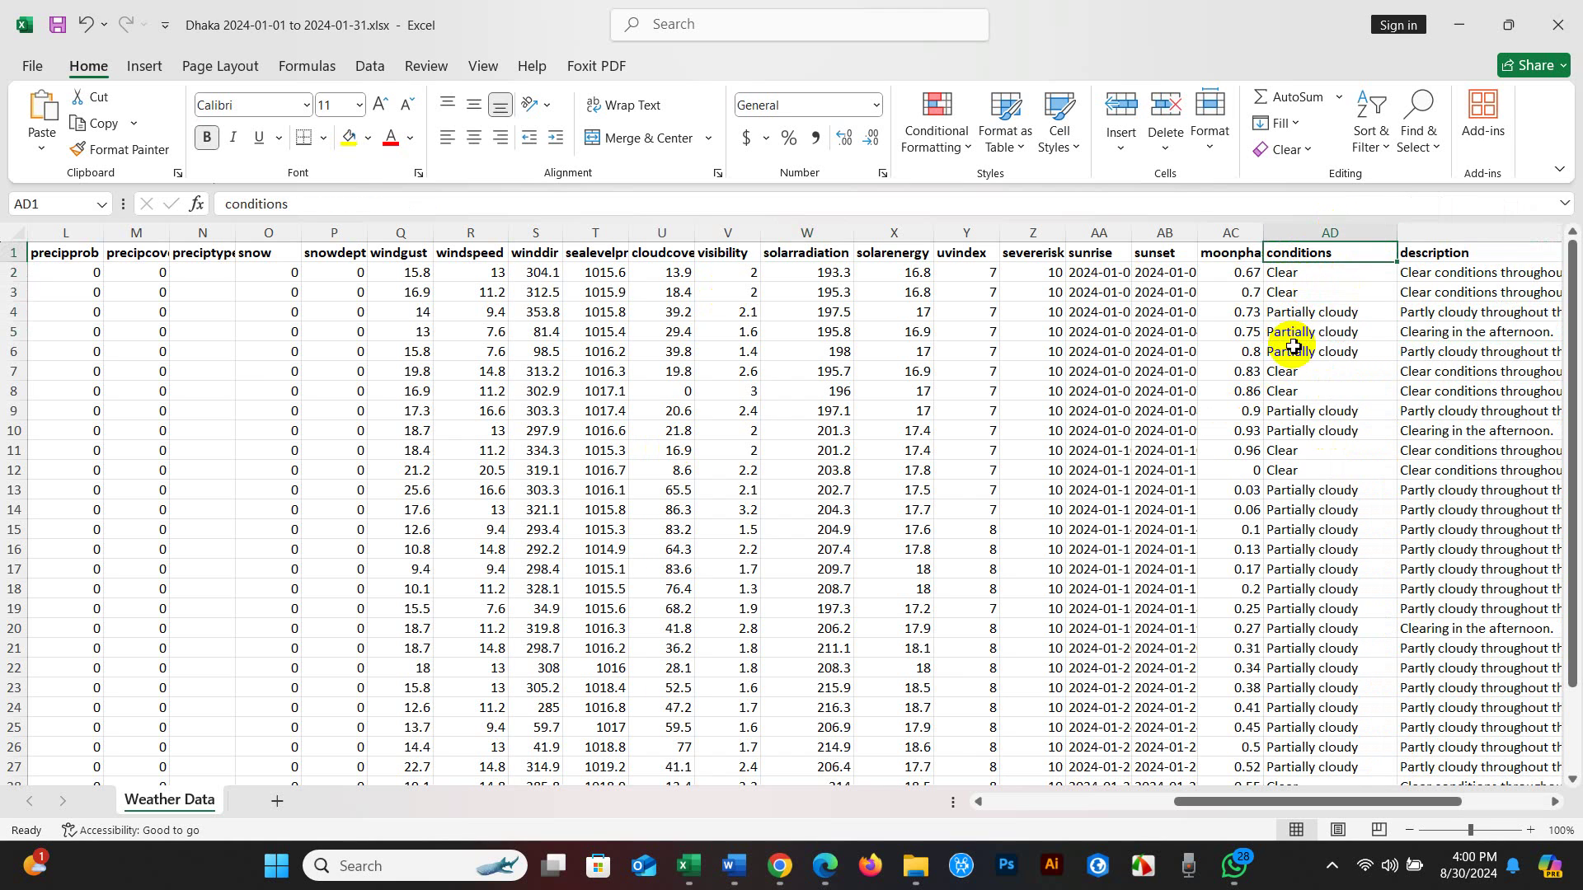
scroll(1325, 594, down, 3)
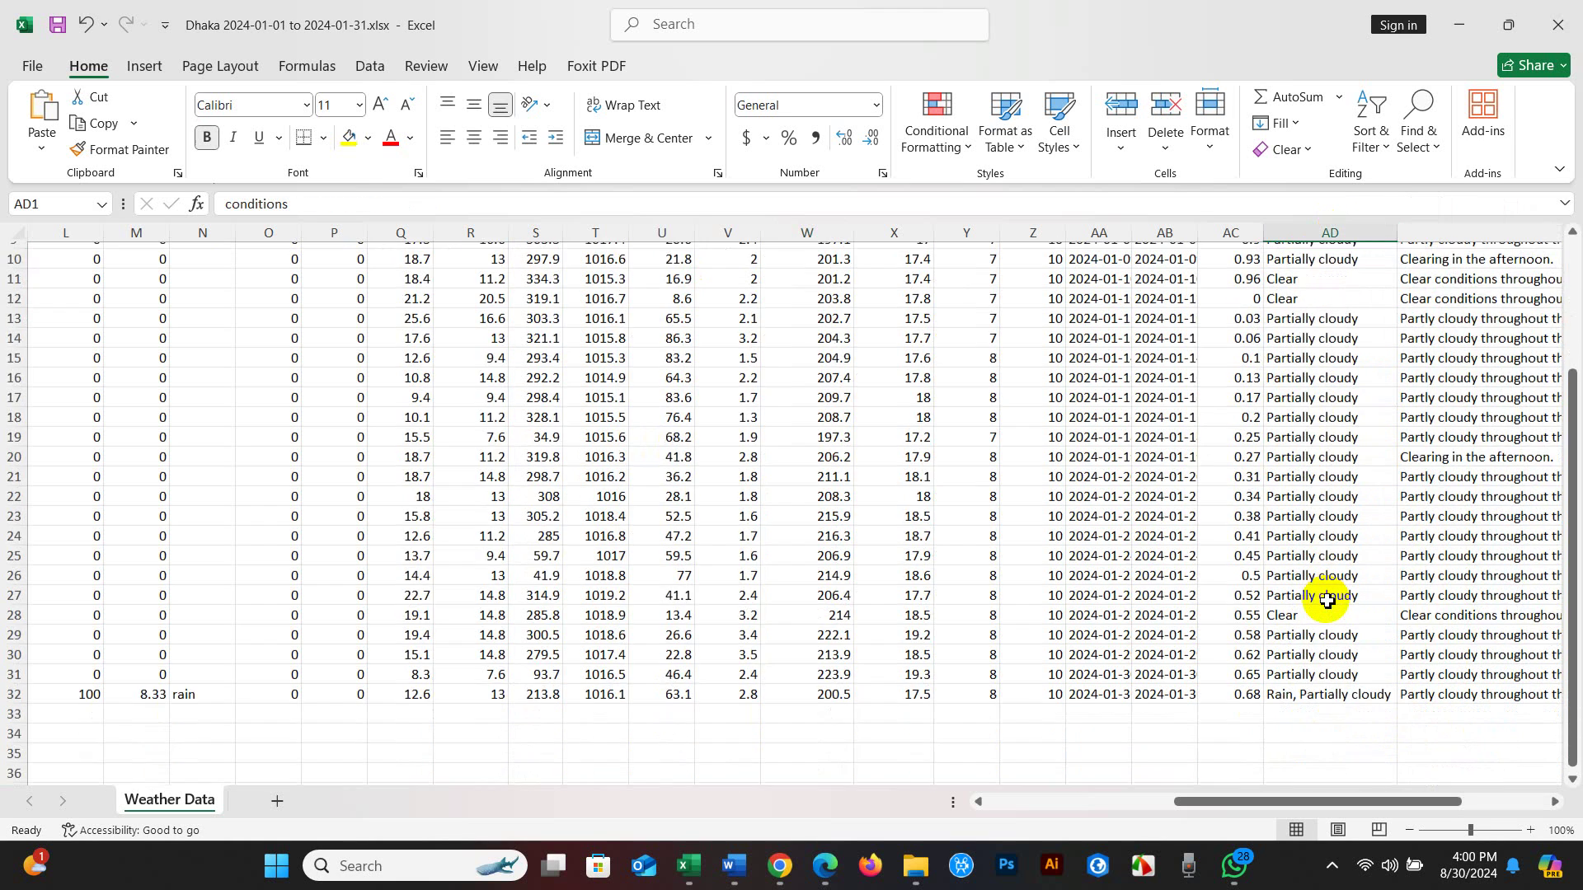
scroll(1324, 594, up, 3)
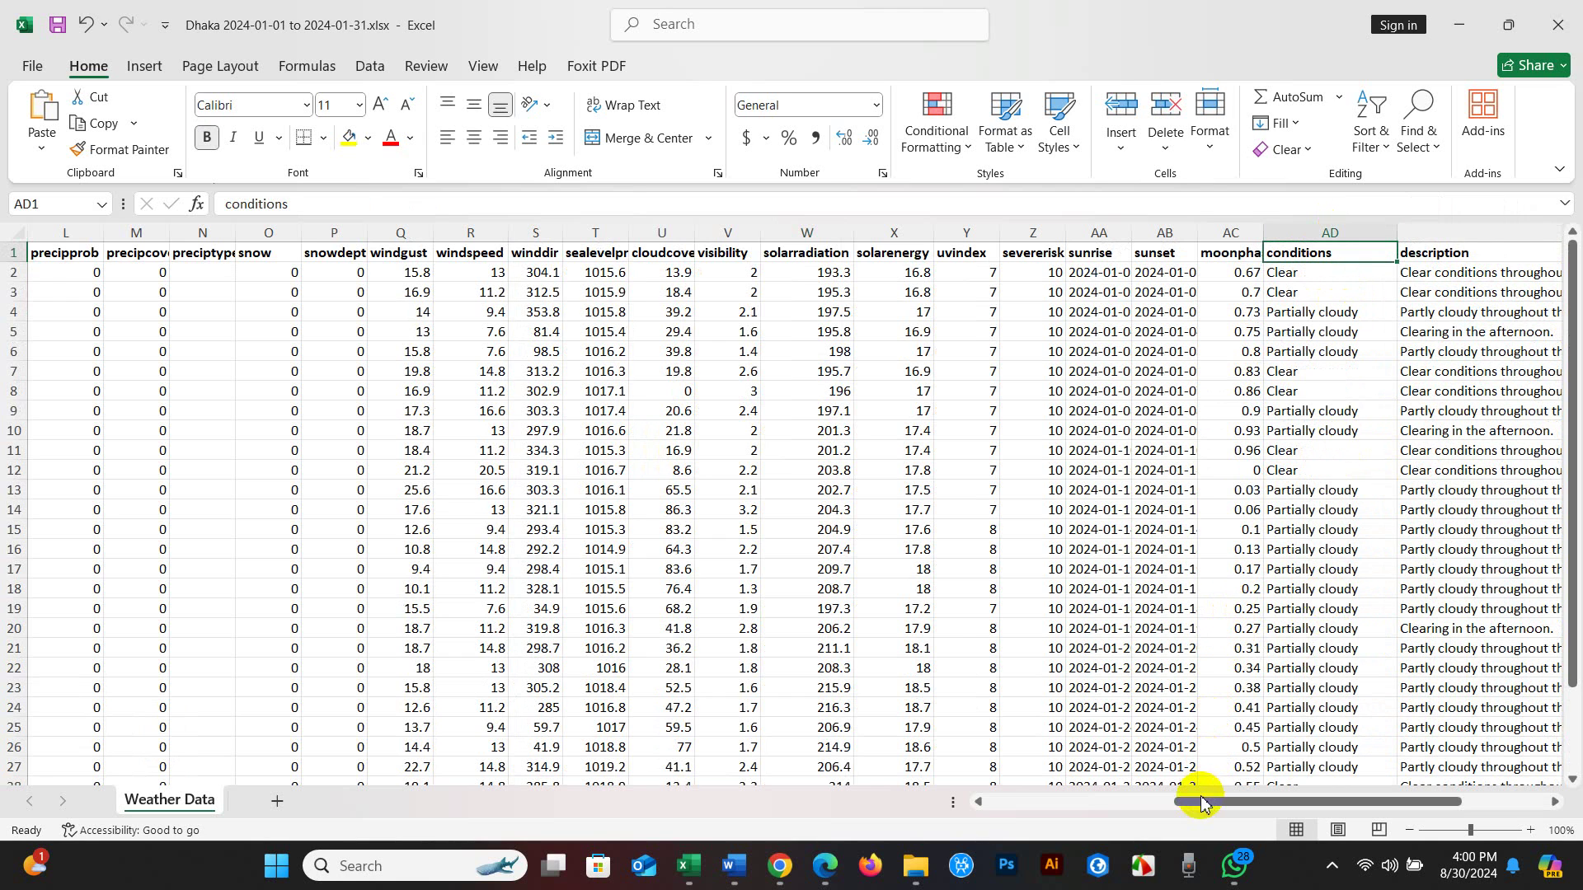
drag(1195, 801, 1042, 803)
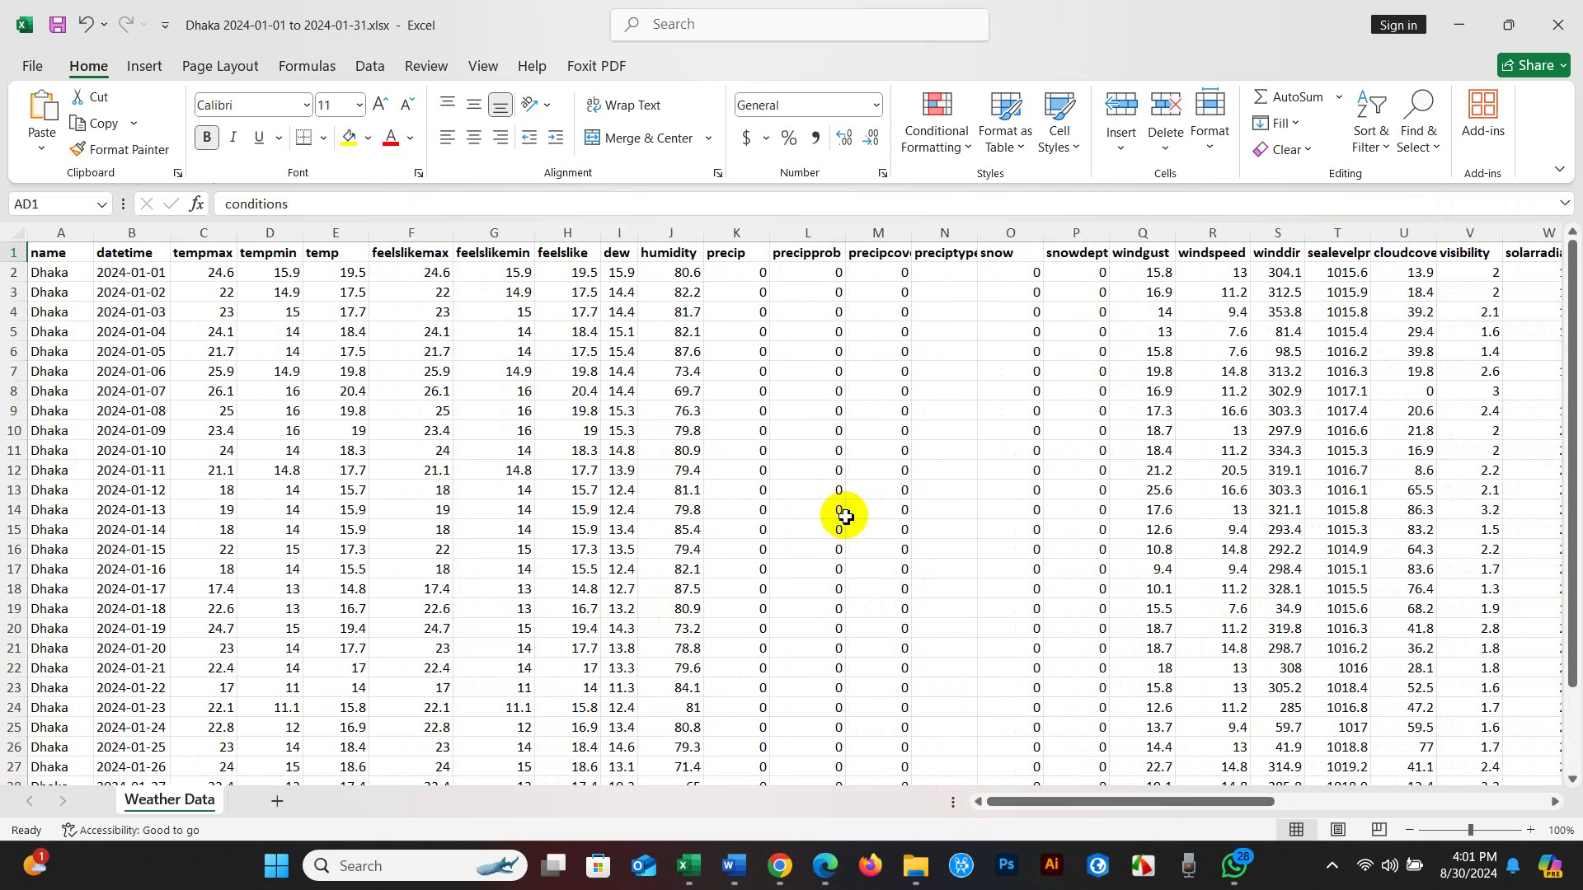
click(822, 866)
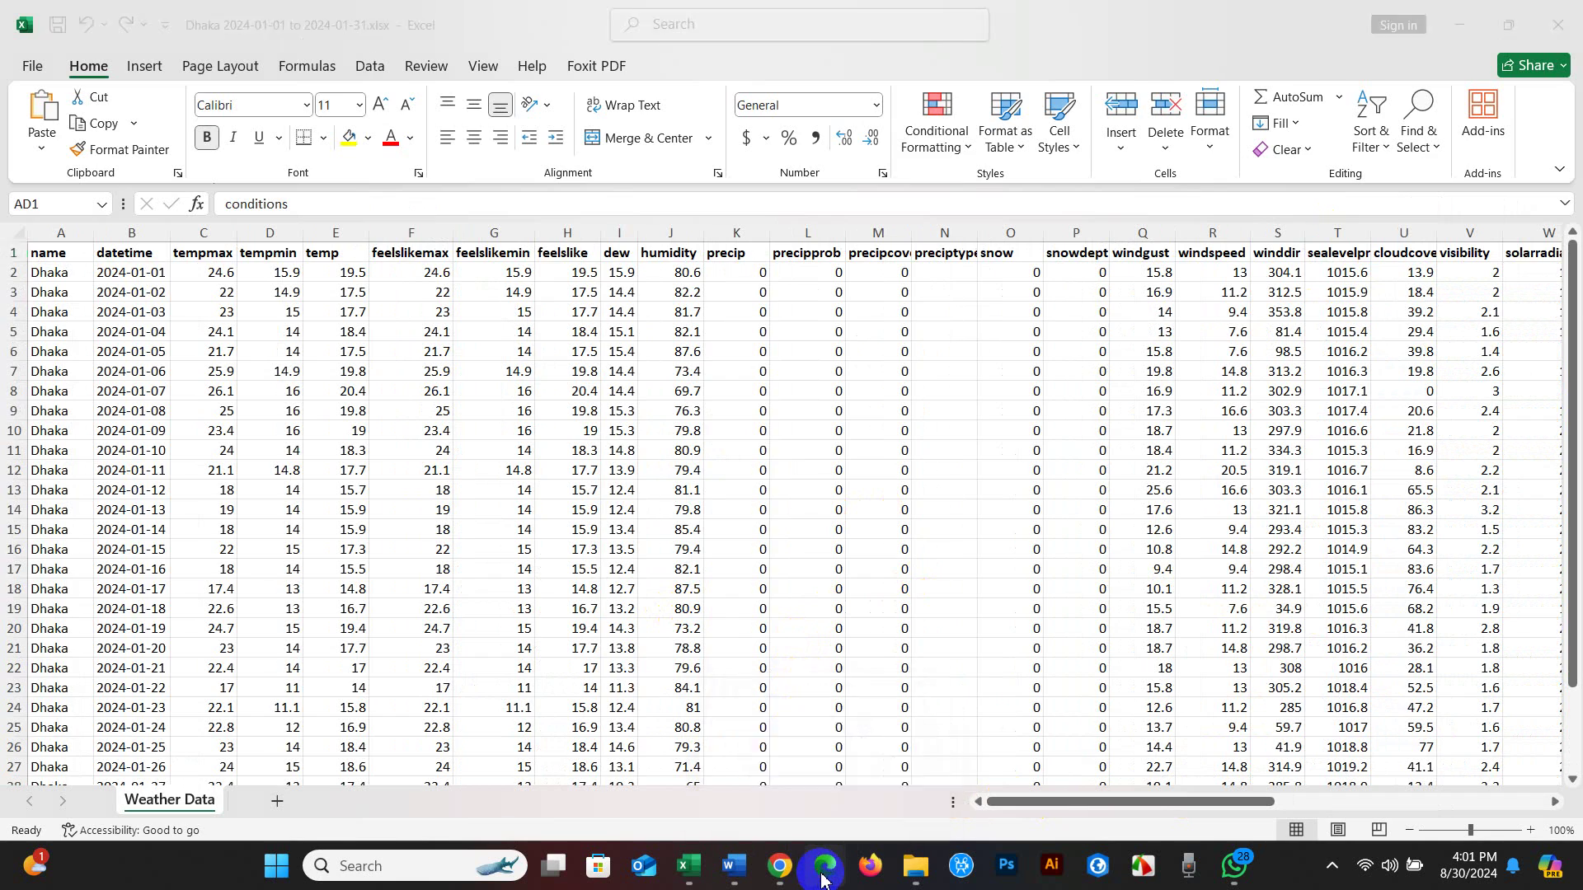
scroll(631, 485, up, 1)
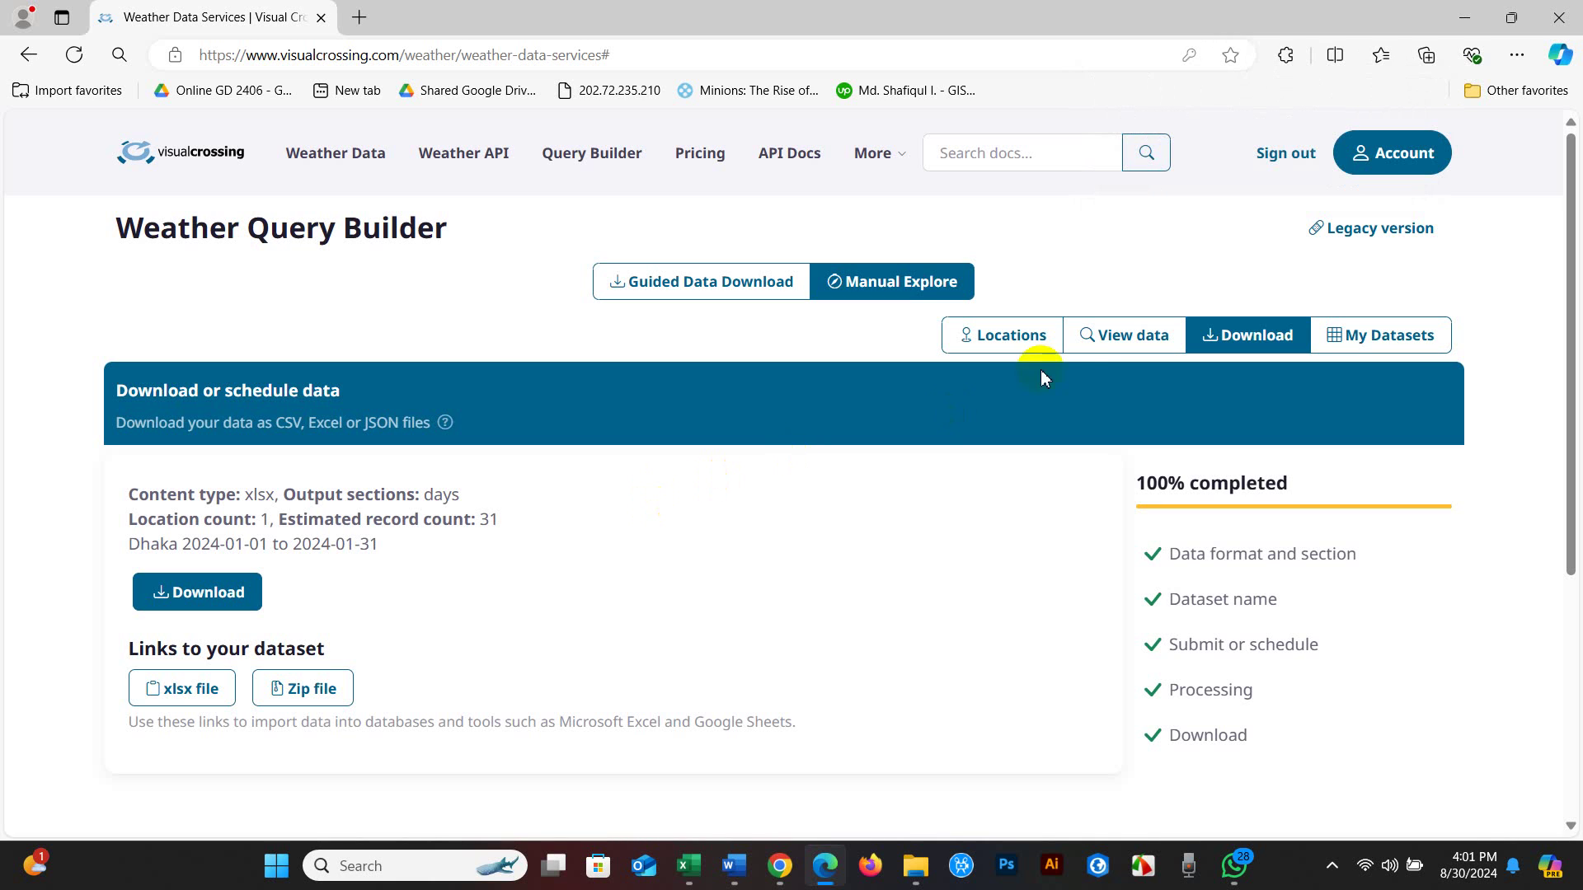
Preview Dhaka's weather data grid and switch it to the hourly view.
click(1105, 335)
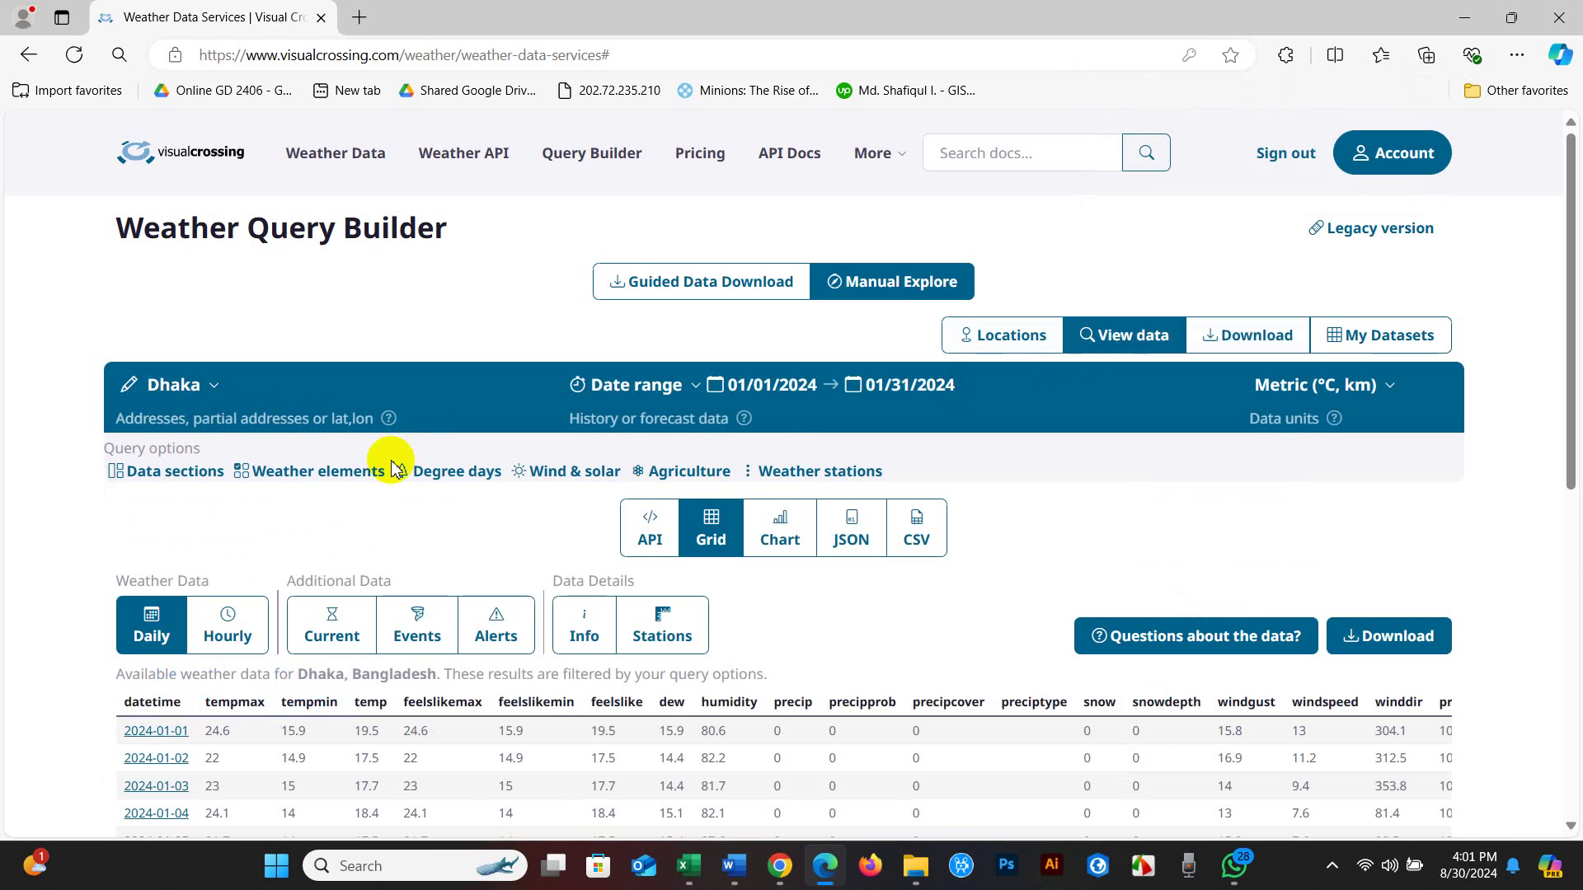
scroll(234, 537, down, 1)
click(231, 523)
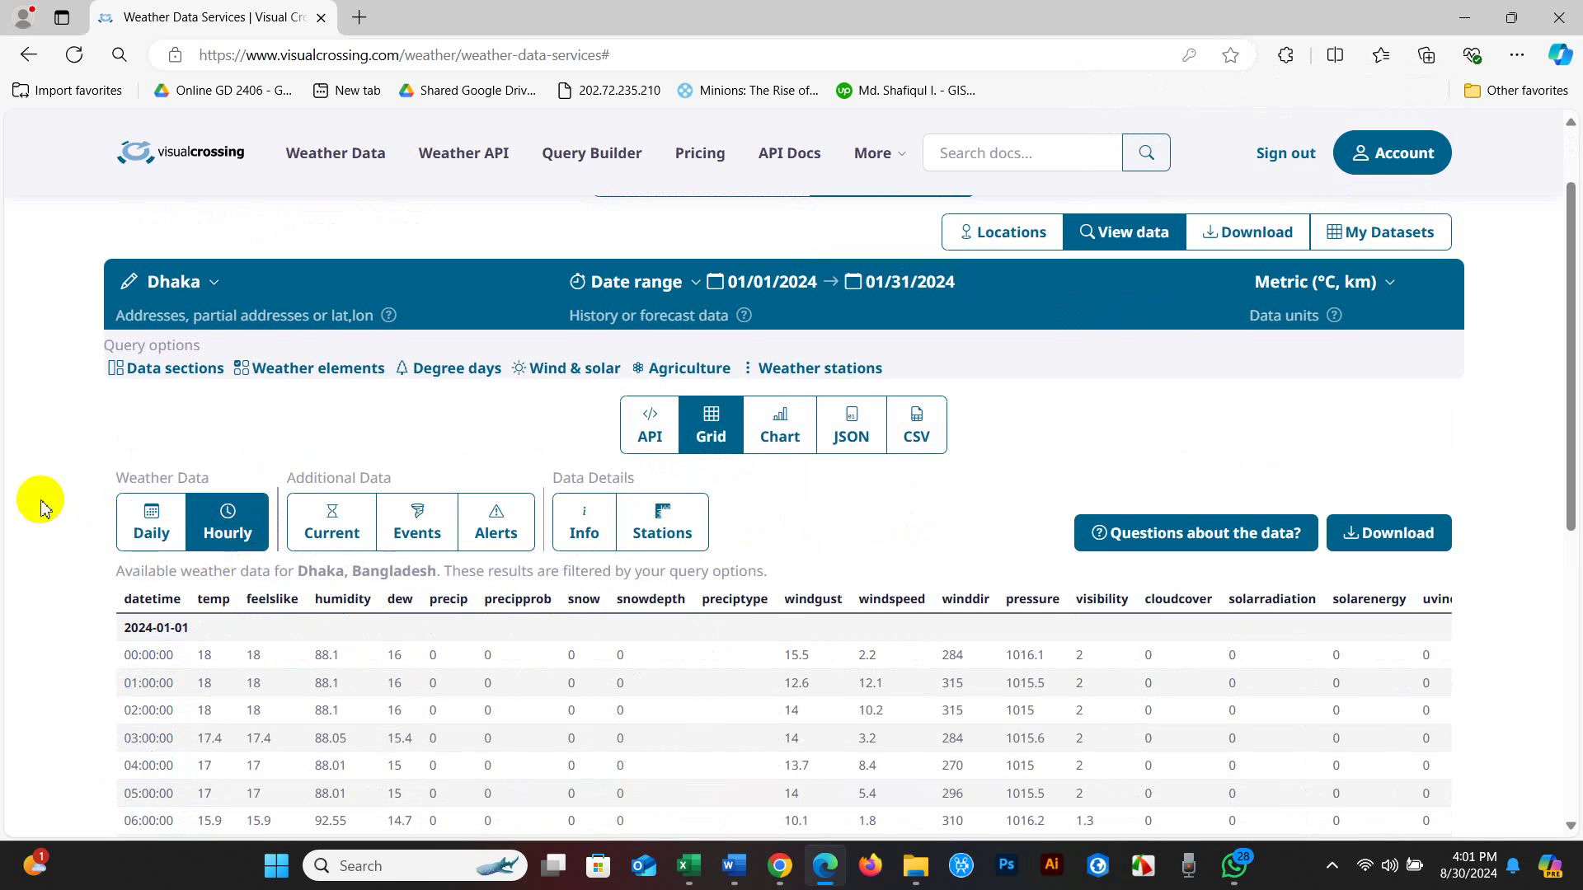
Set up the download as an Excel file containing the Hourly section.
click(1369, 543)
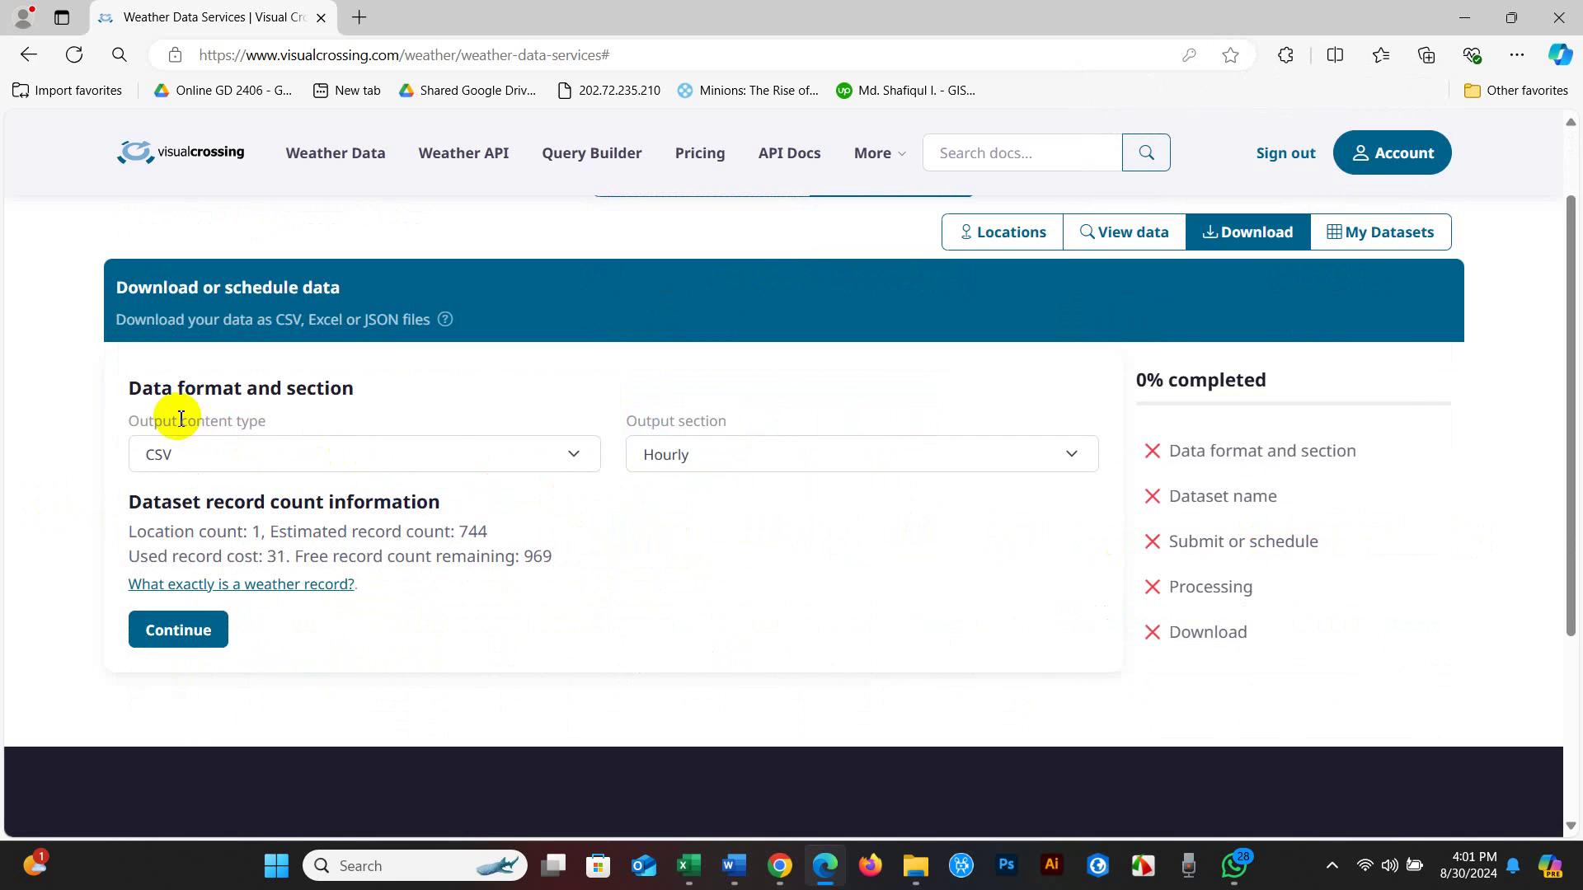
click(338, 452)
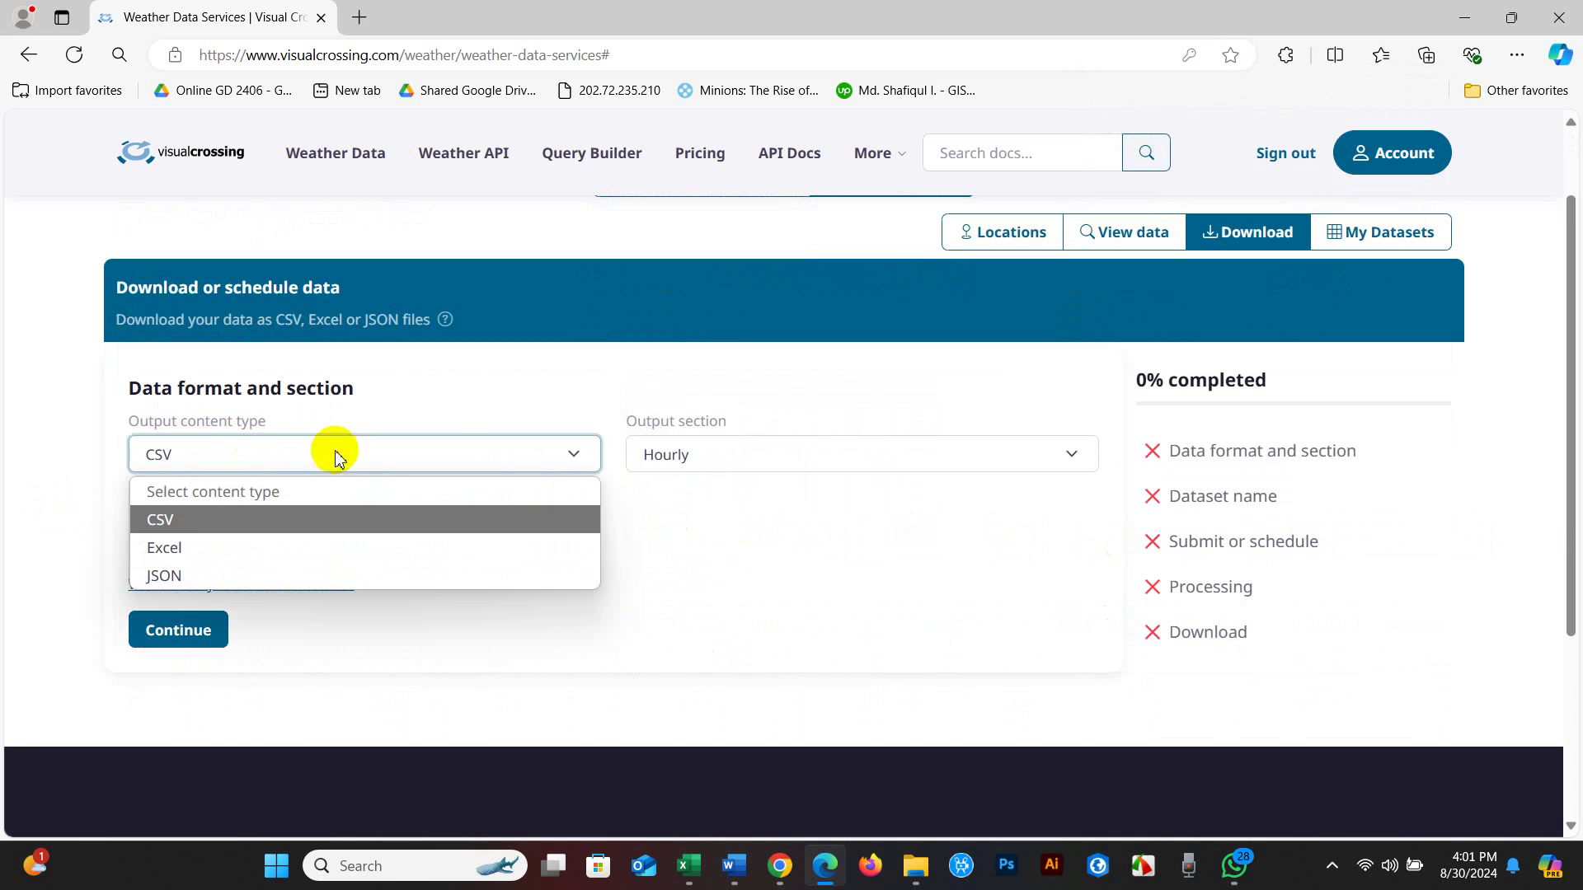
click(164, 545)
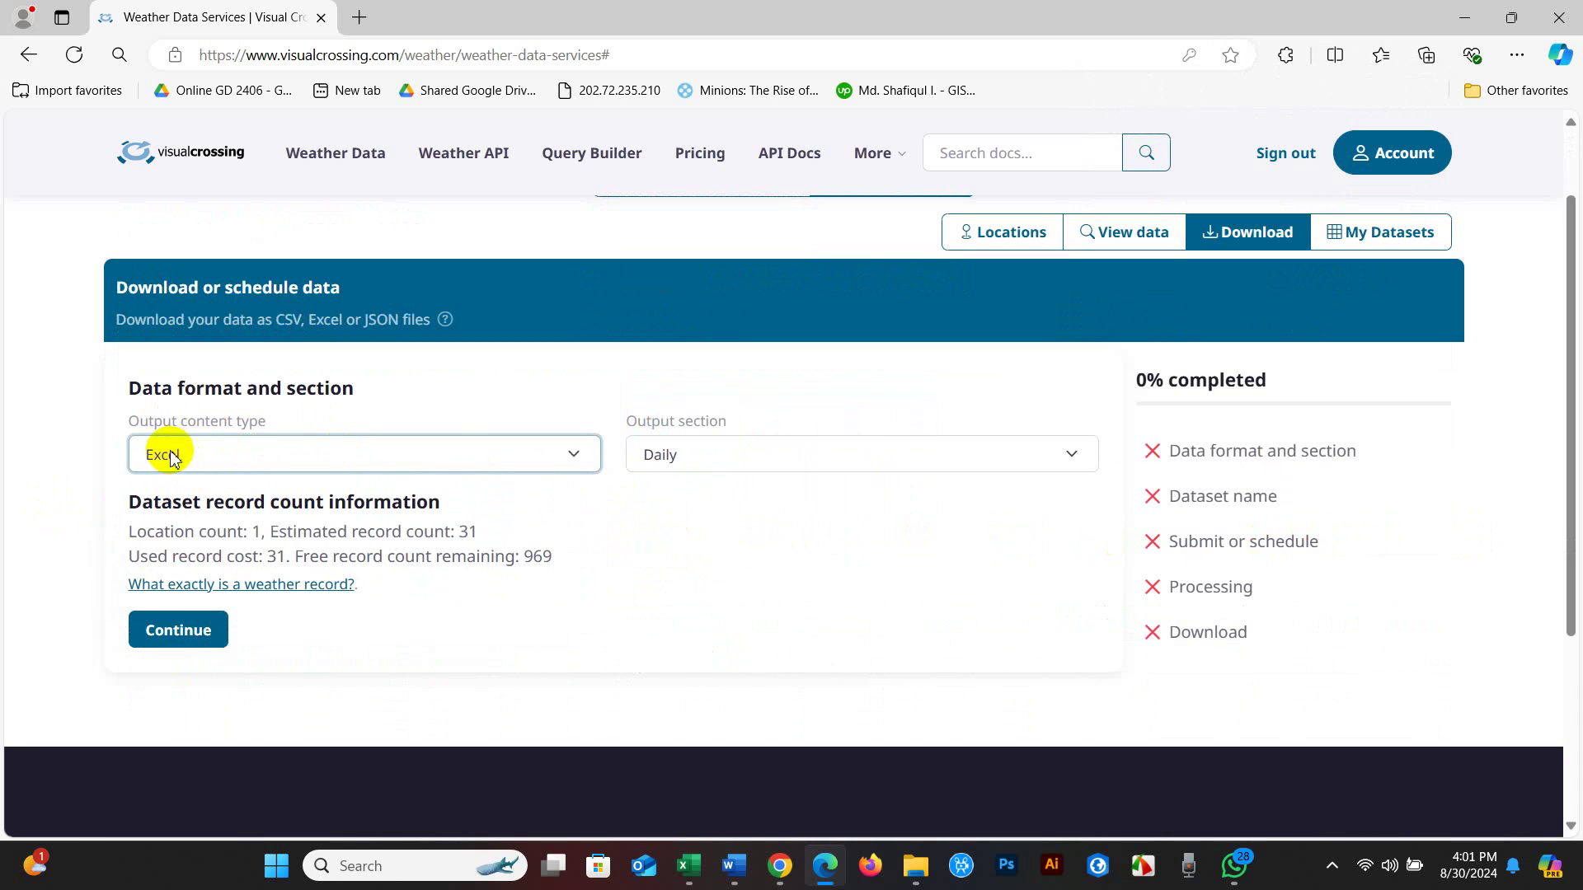
click(676, 468)
click(673, 558)
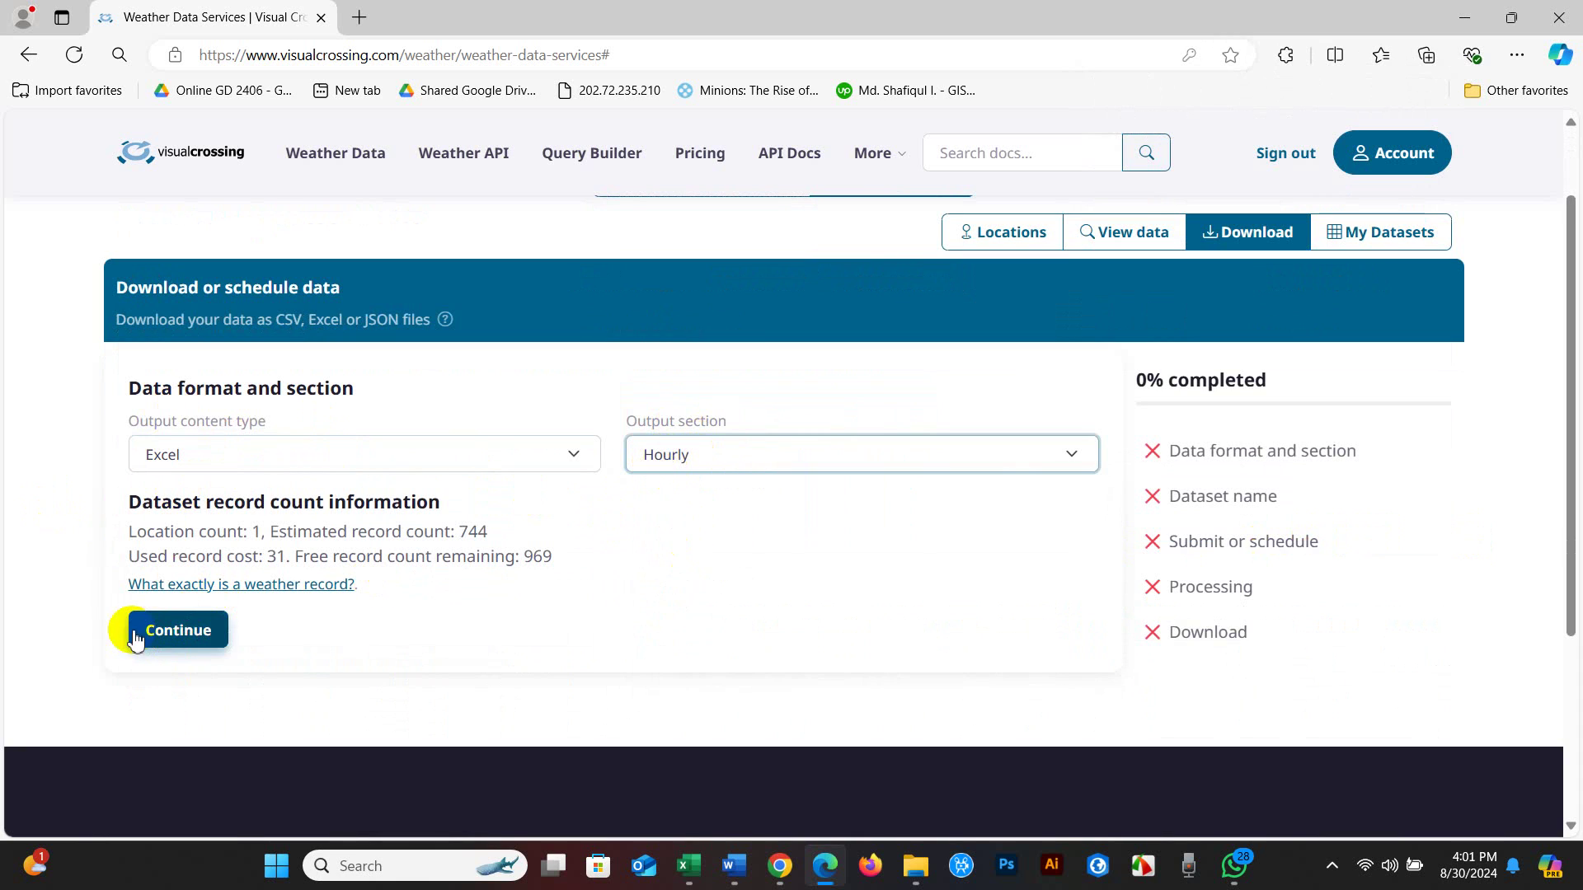
click(178, 631)
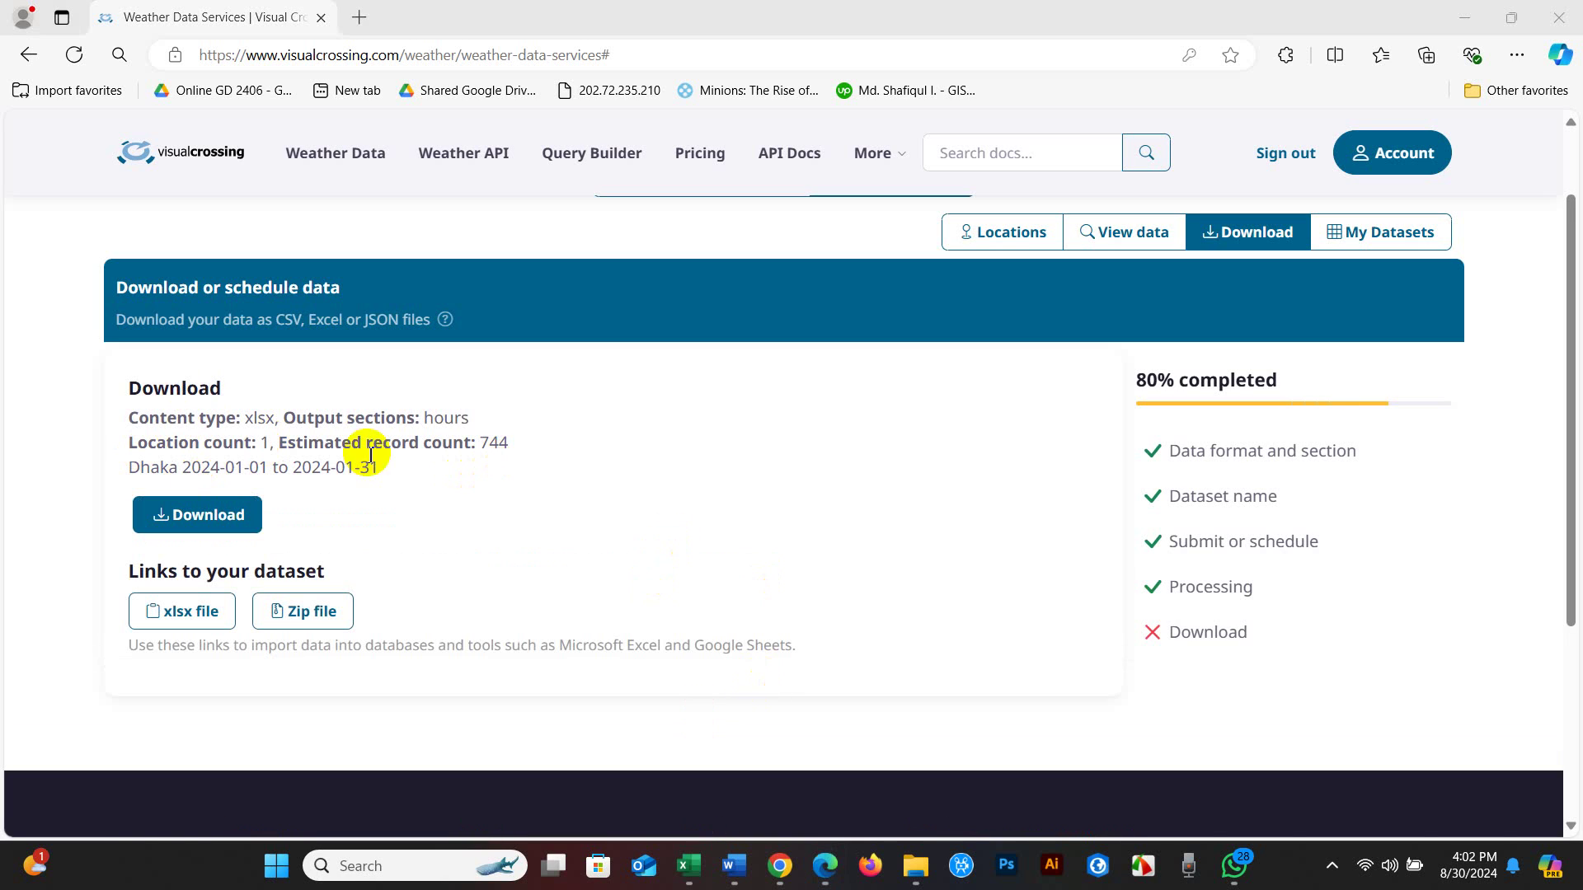
Download the hourly xlsx file and open it from the Downloads folder.
click(172, 520)
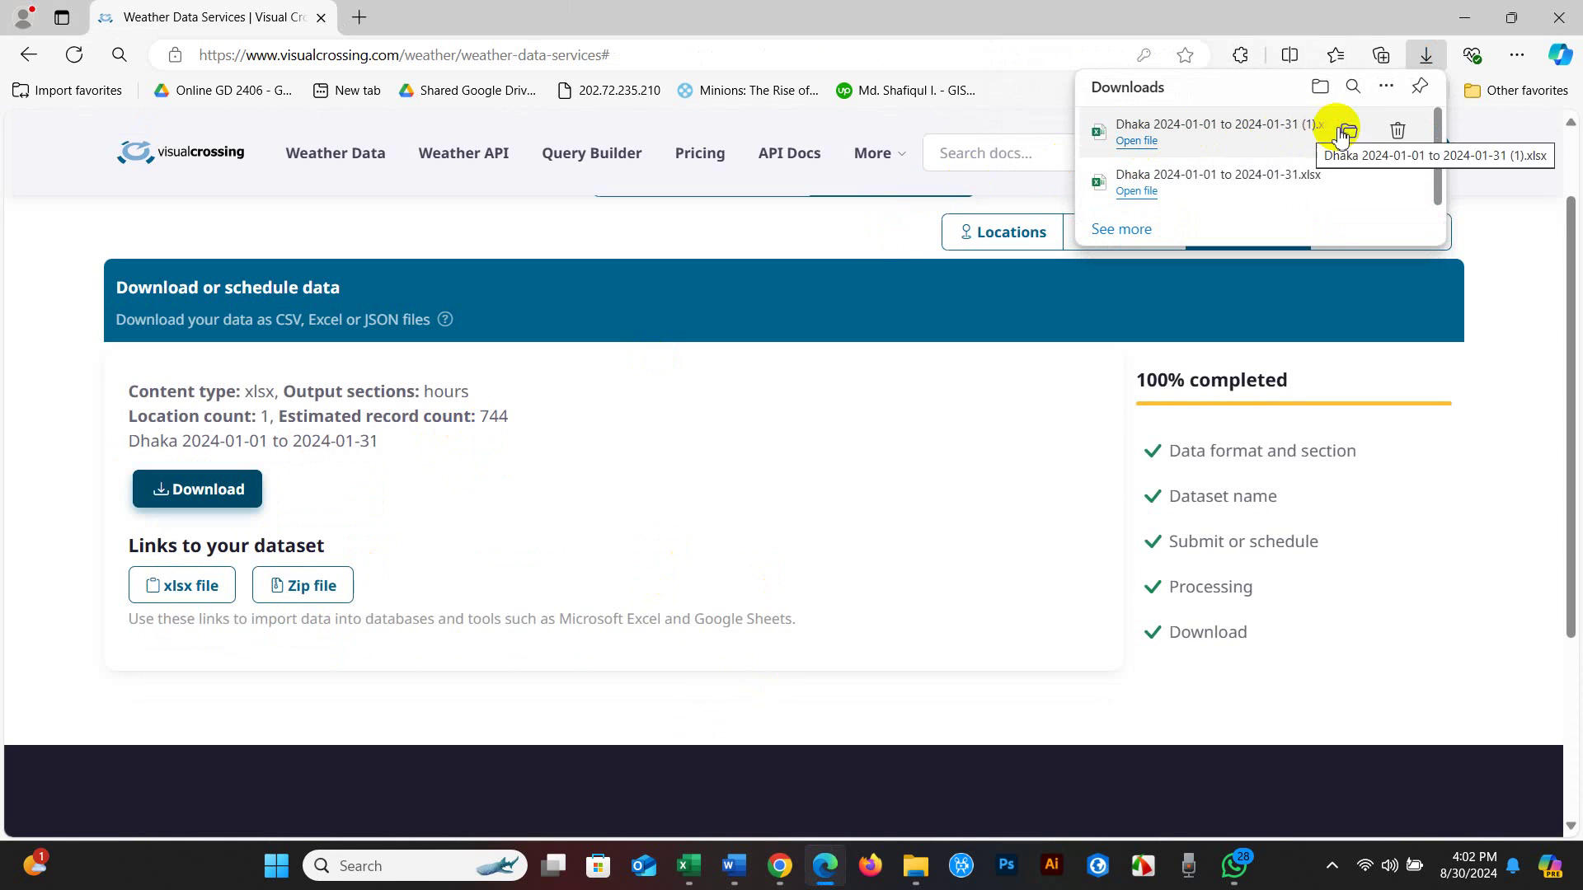
click(1348, 130)
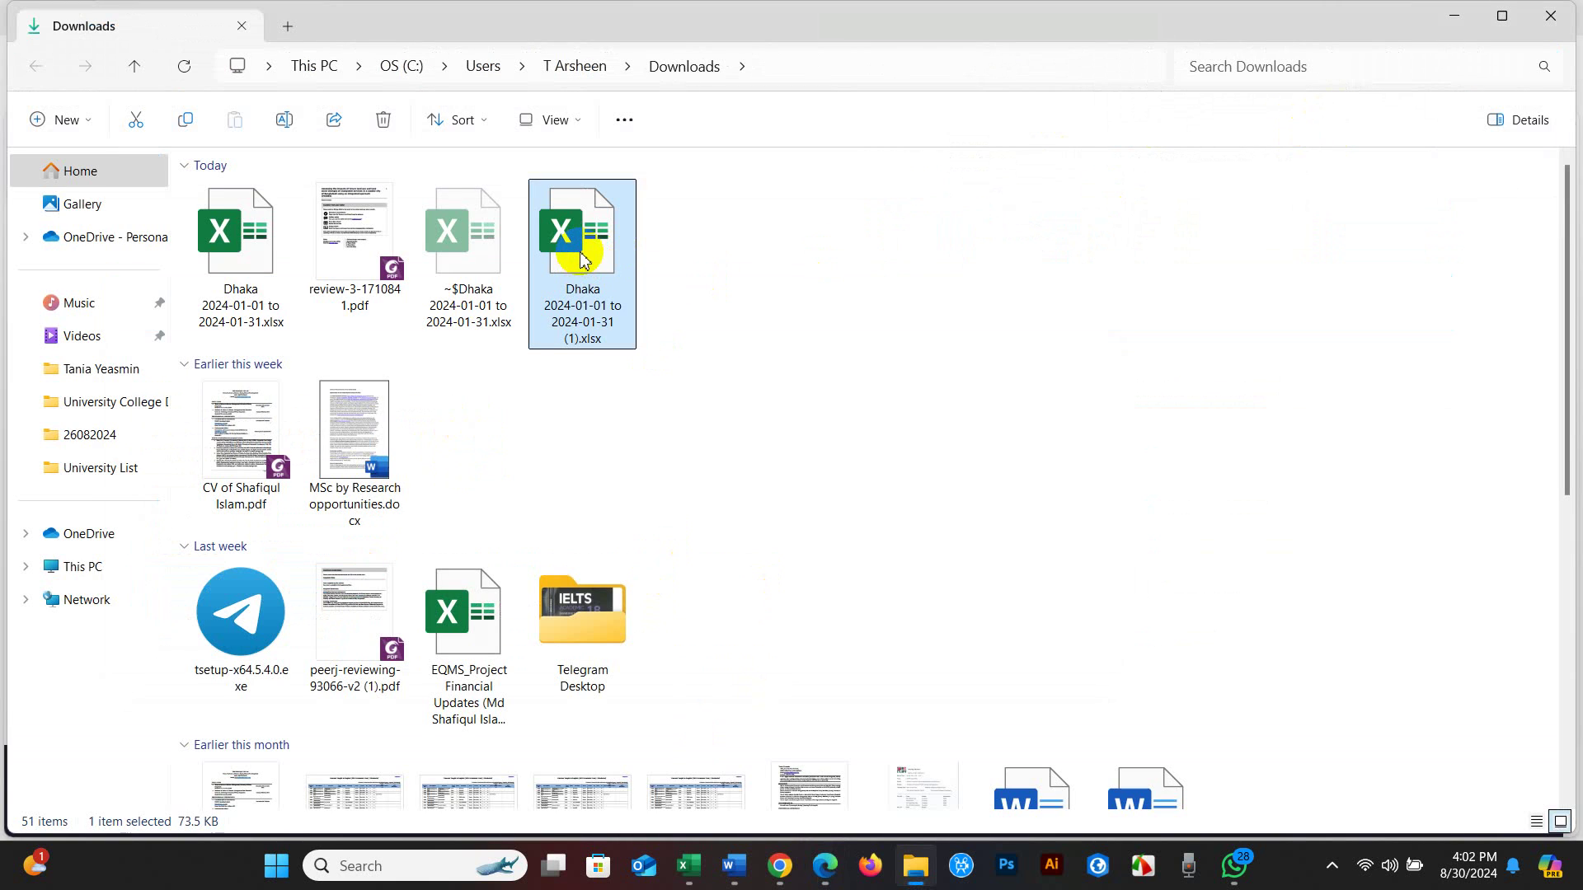
key(alt+Tab)
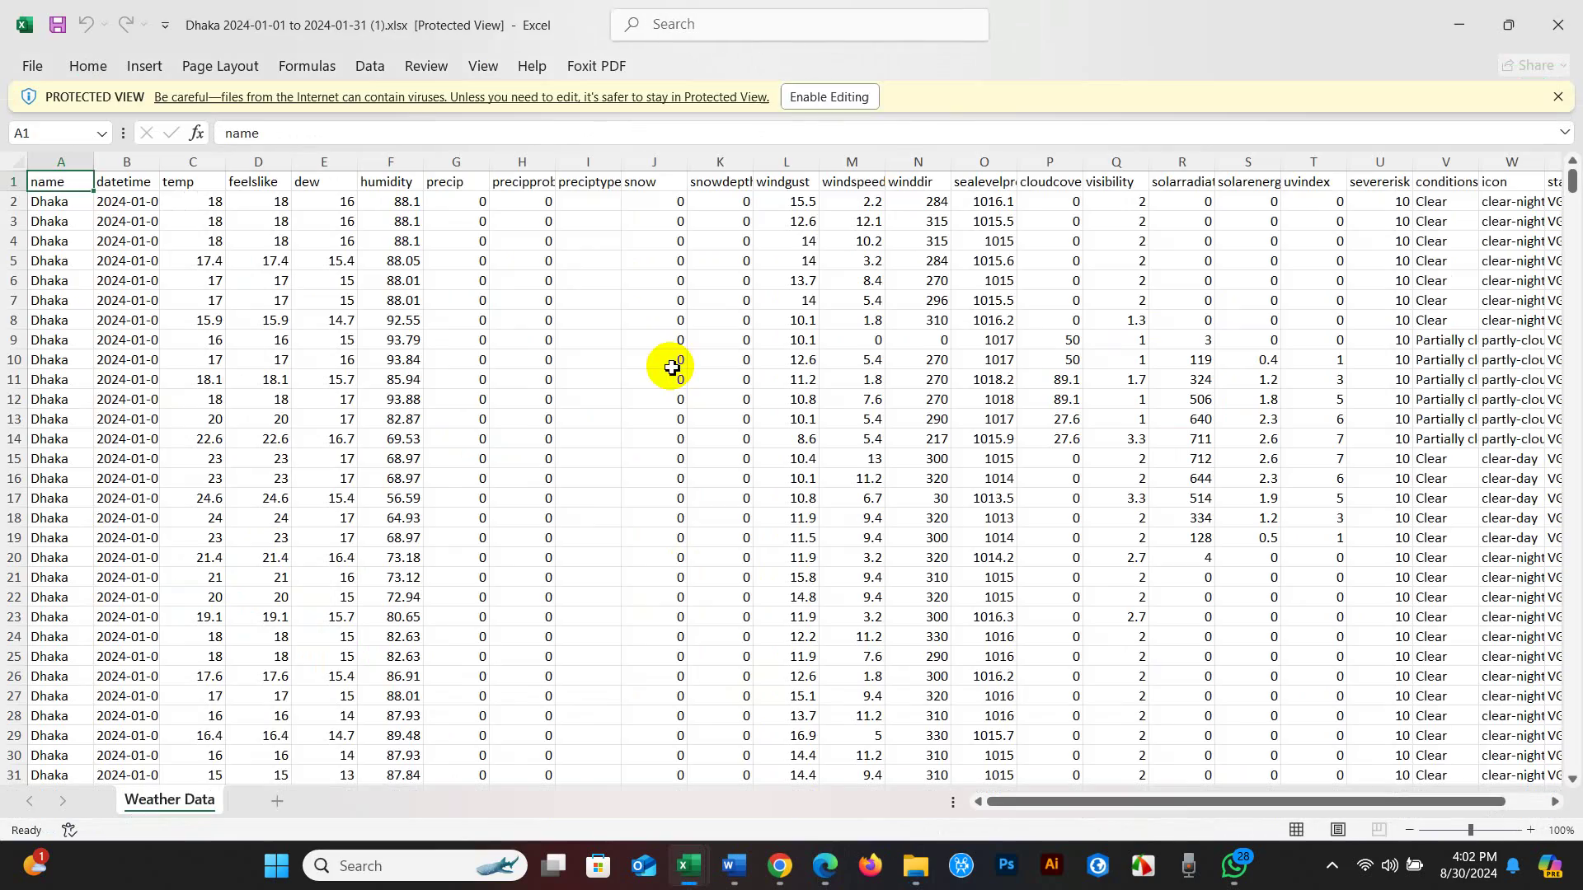
Enable editing of the hourly Dhaka workbook, browse its rows, and bold row 1.
click(811, 97)
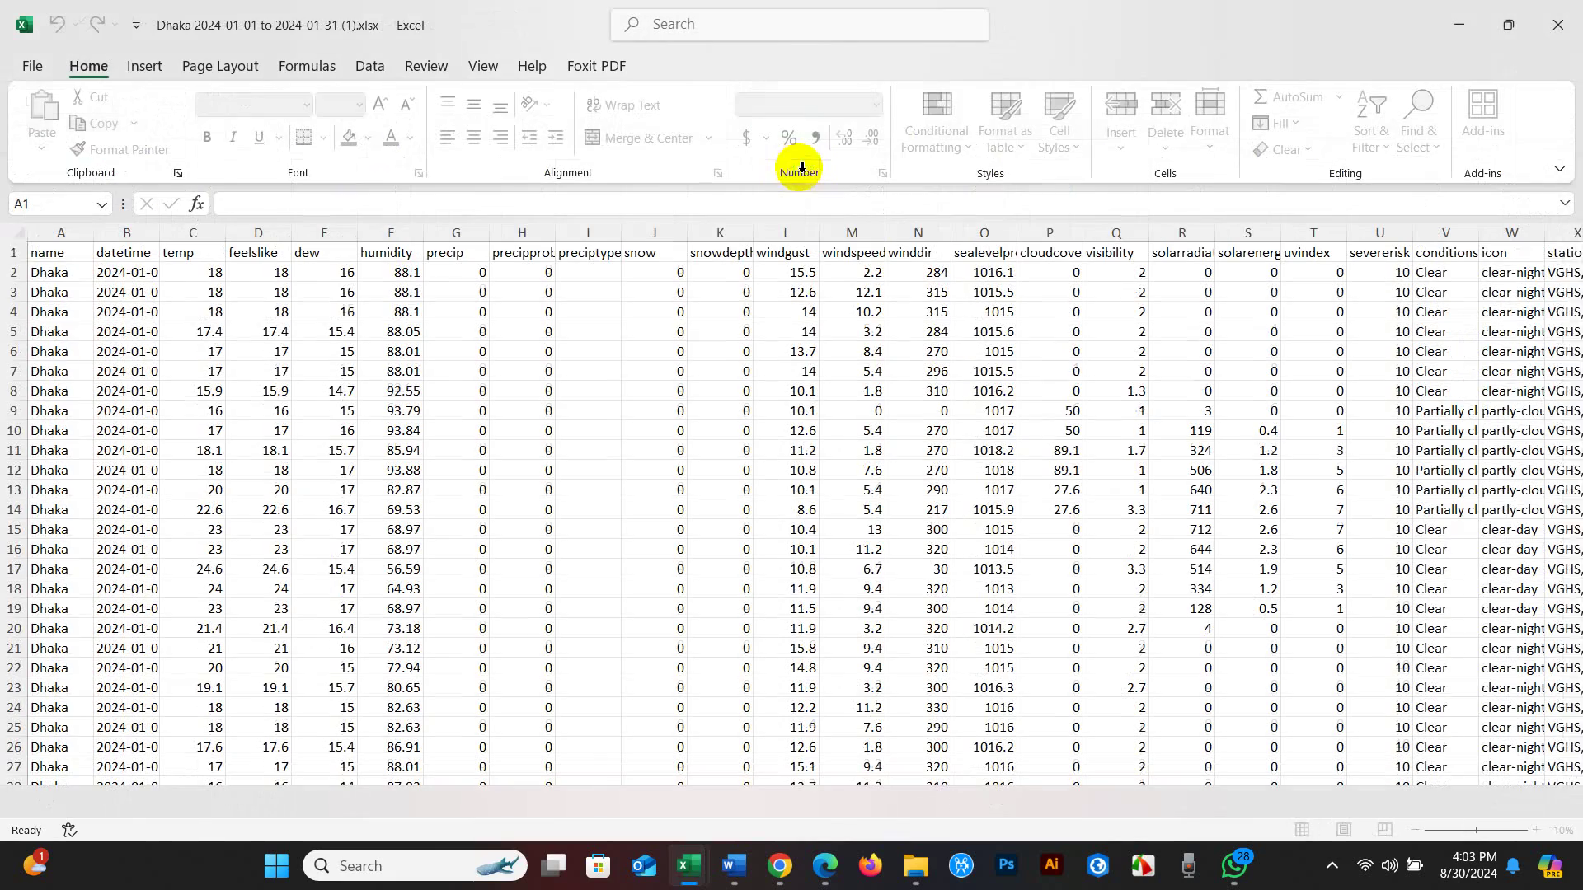
click(654, 411)
scroll(643, 421, down, 2)
scroll(622, 480, down, 5)
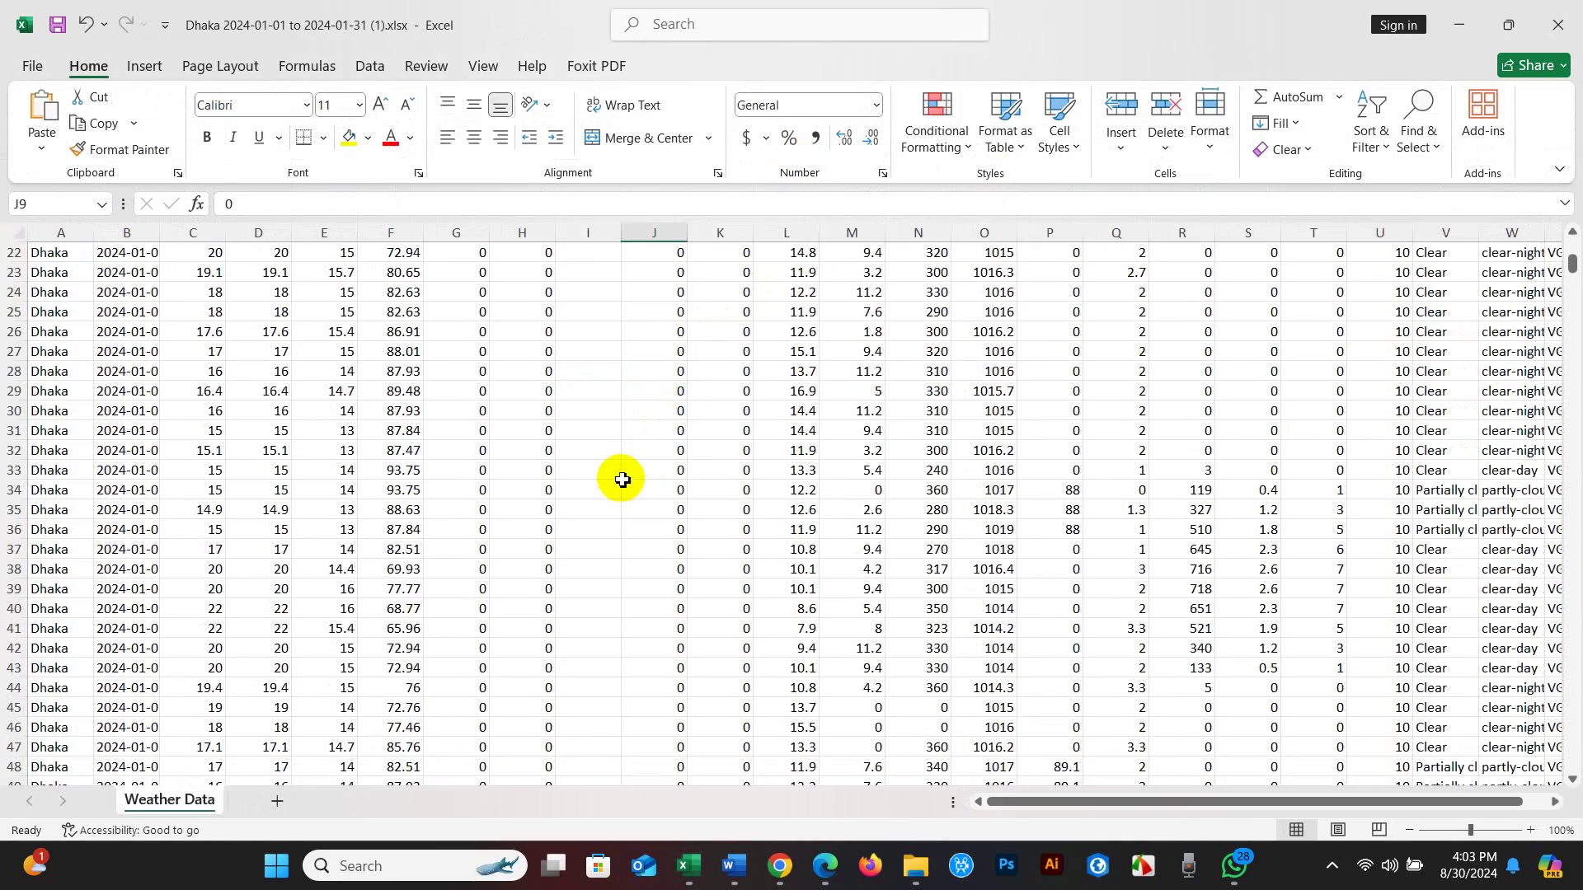
scroll(622, 480, down, 8)
scroll(622, 480, down, 9)
scroll(622, 494, down, 9)
scroll(624, 501, down, 15)
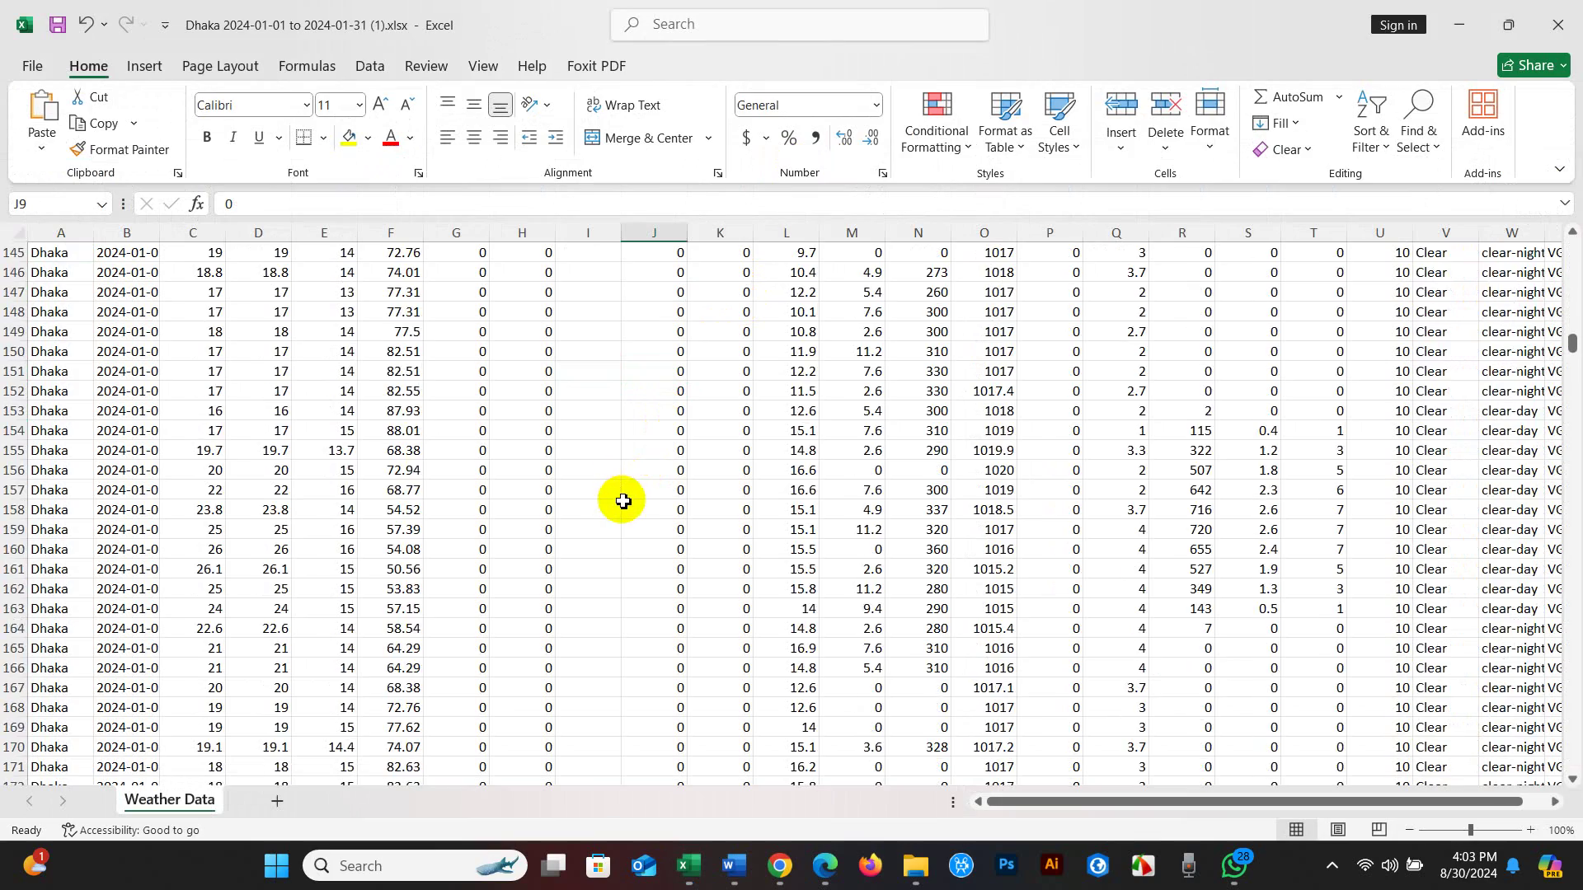
drag(1569, 354, 1560, 606)
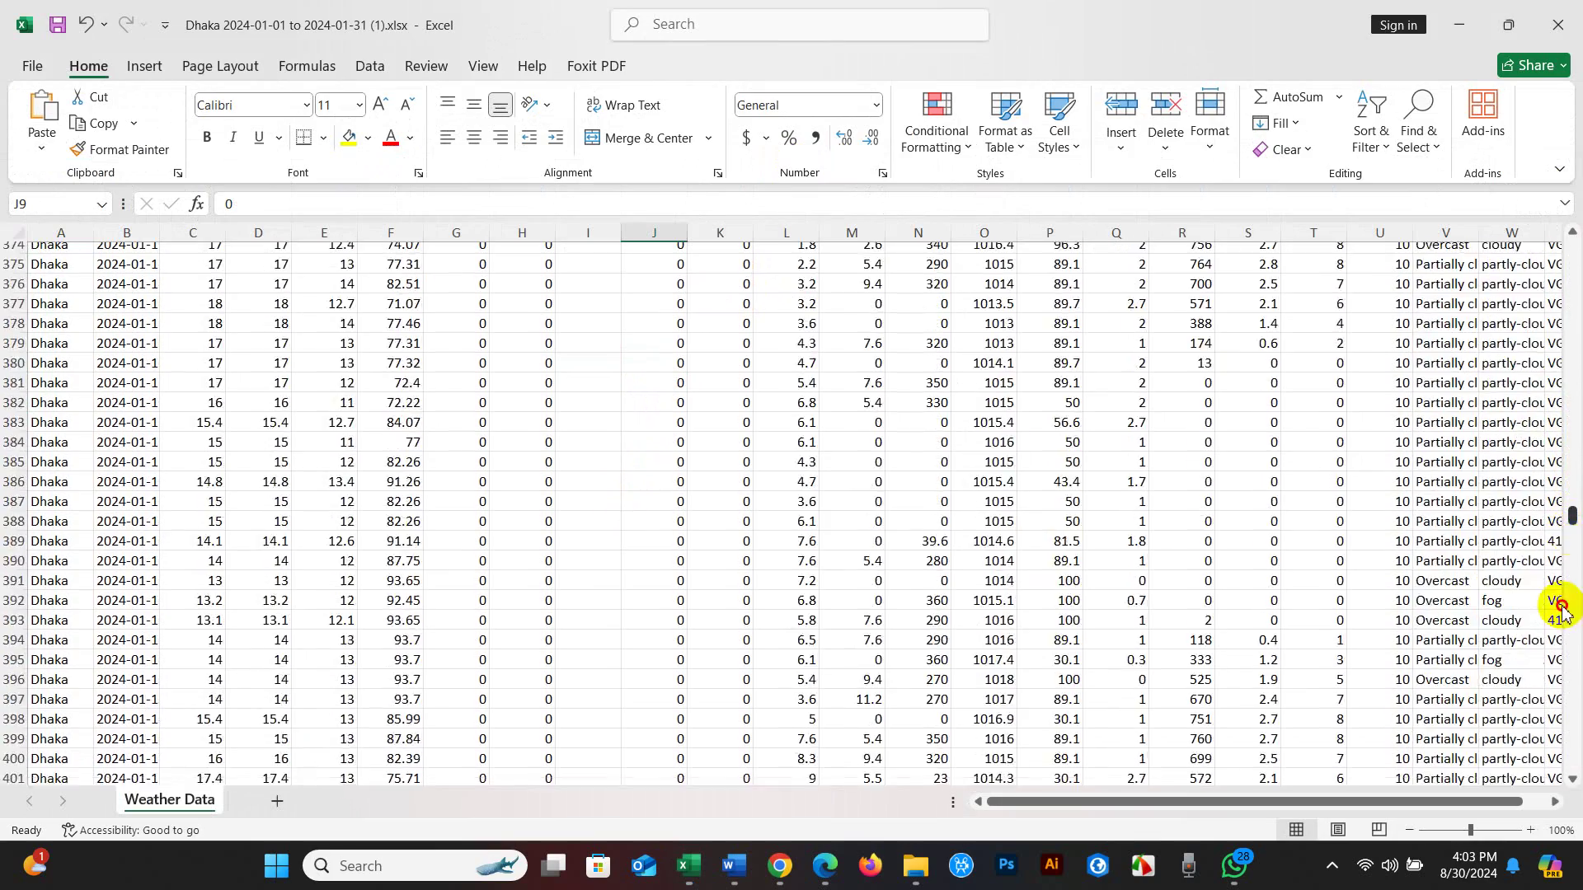
drag(1562, 606, 1566, 241)
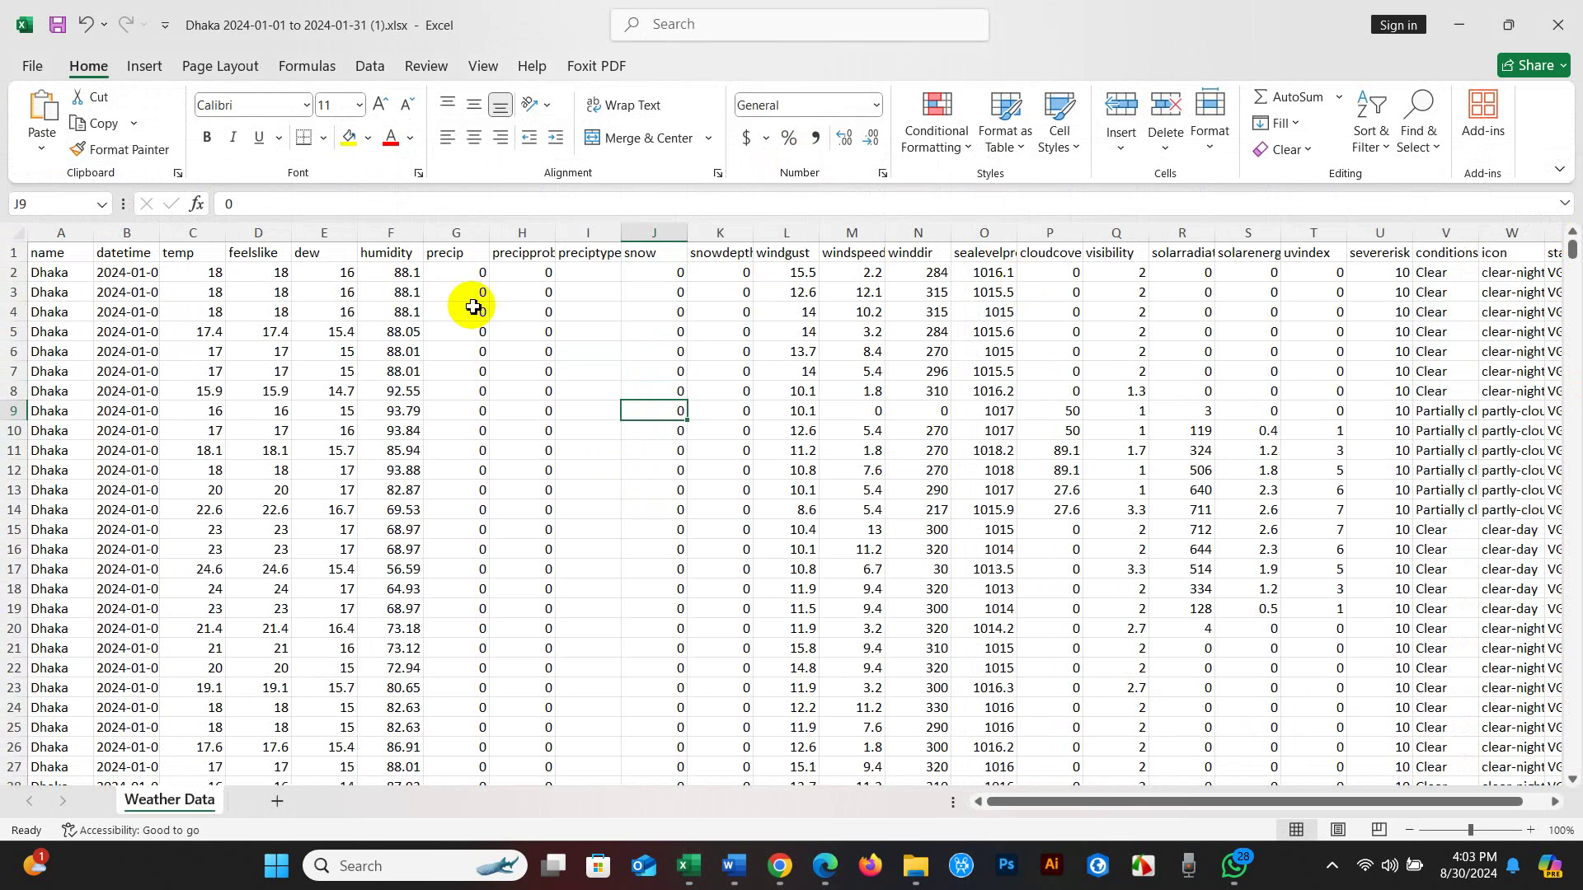
click(12, 251)
click(206, 136)
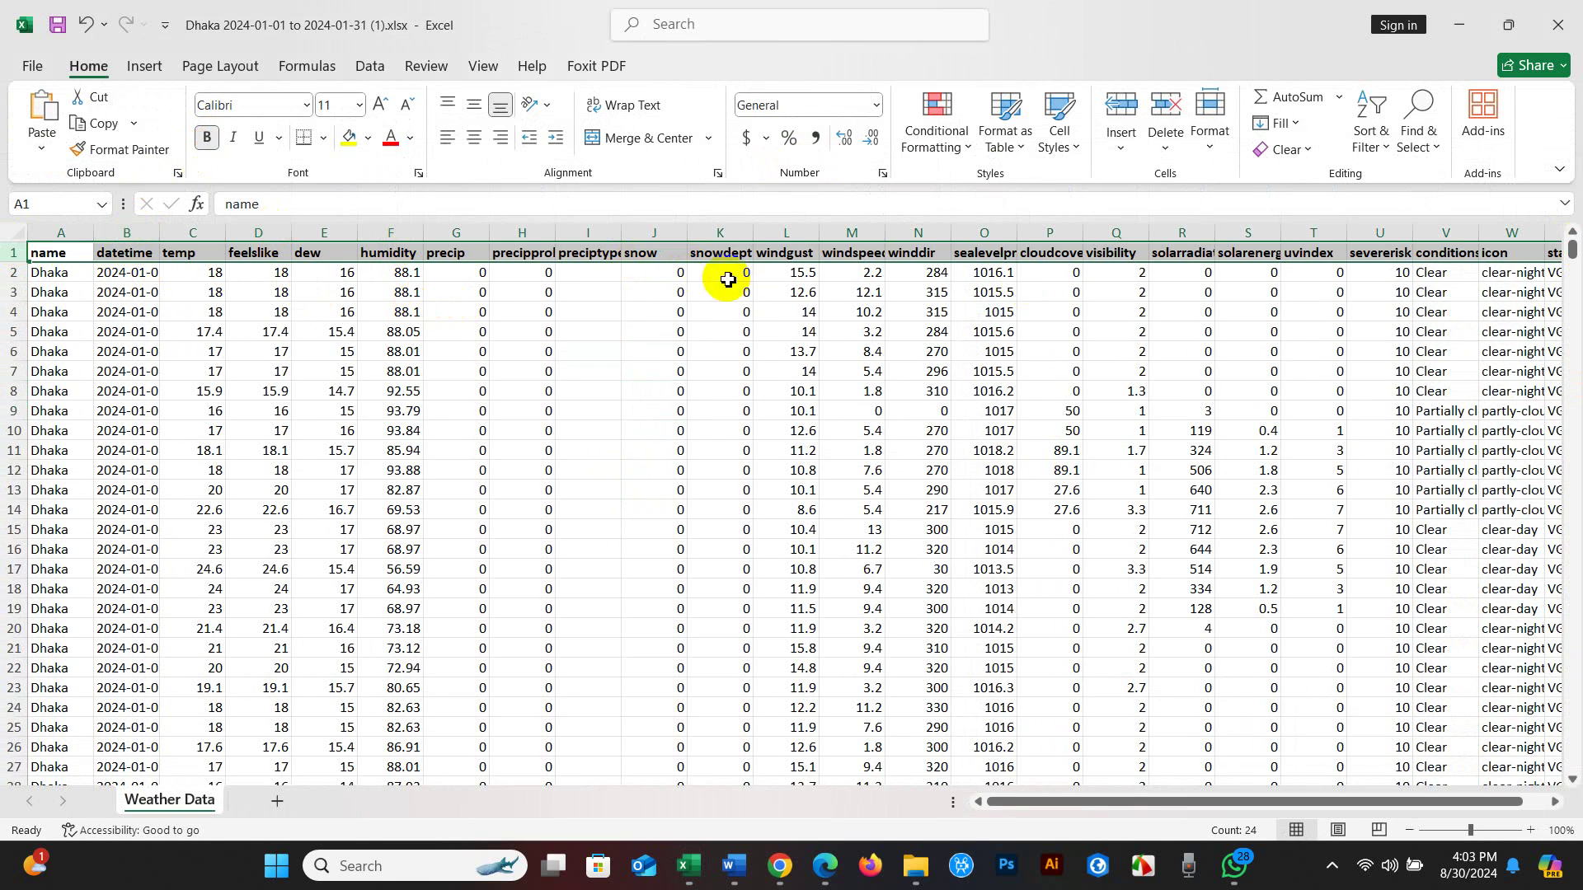
click(730, 313)
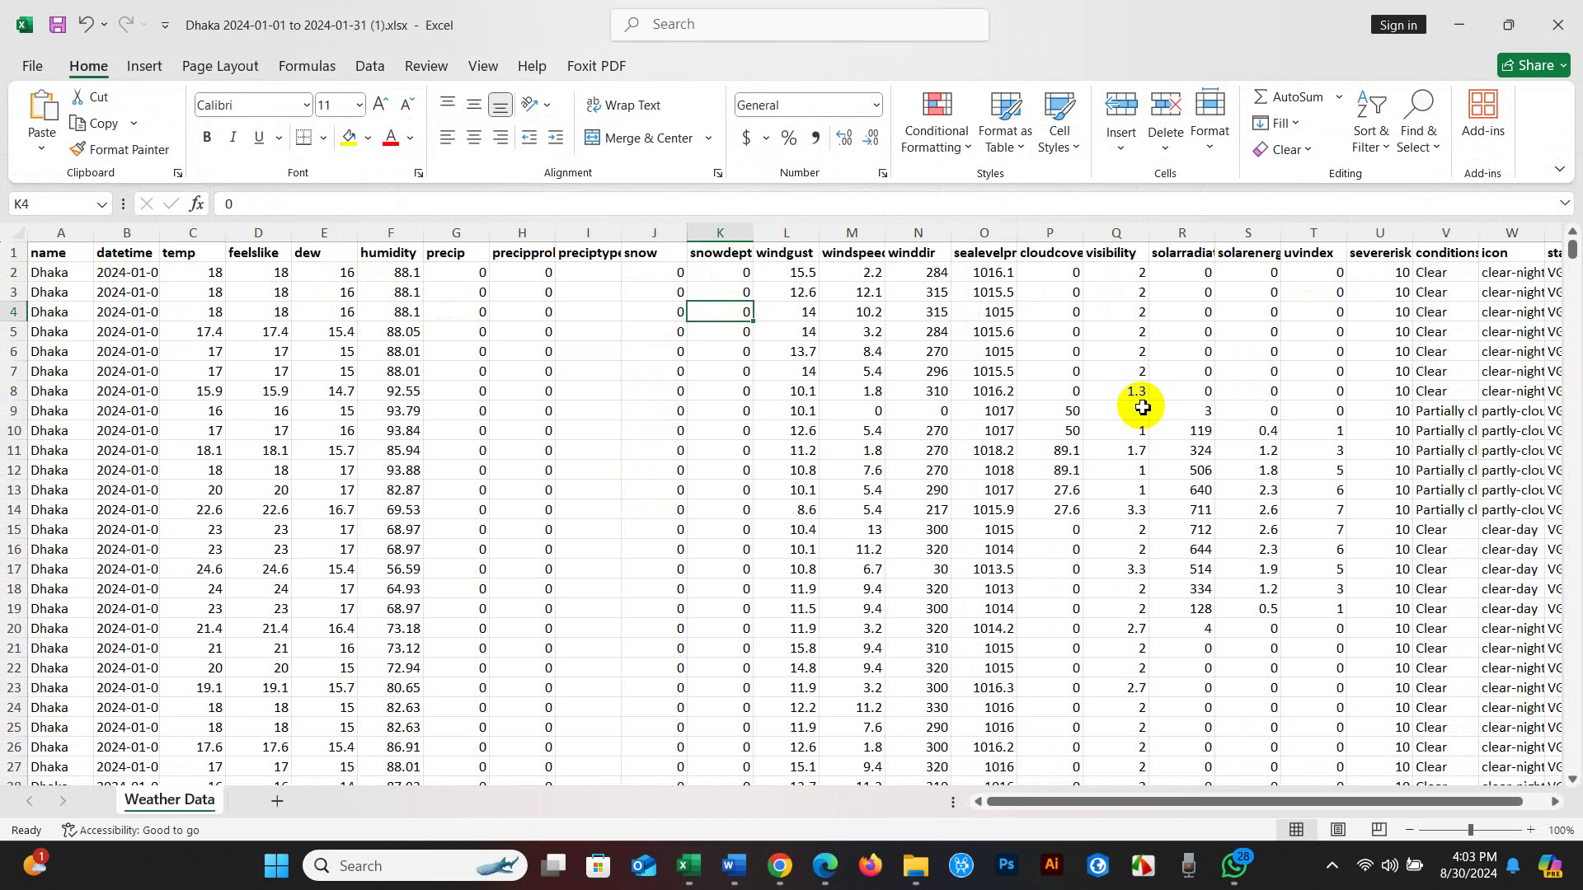
Go from the data preview to the Weather Data page's Documentation link under Key Resources.
click(825, 866)
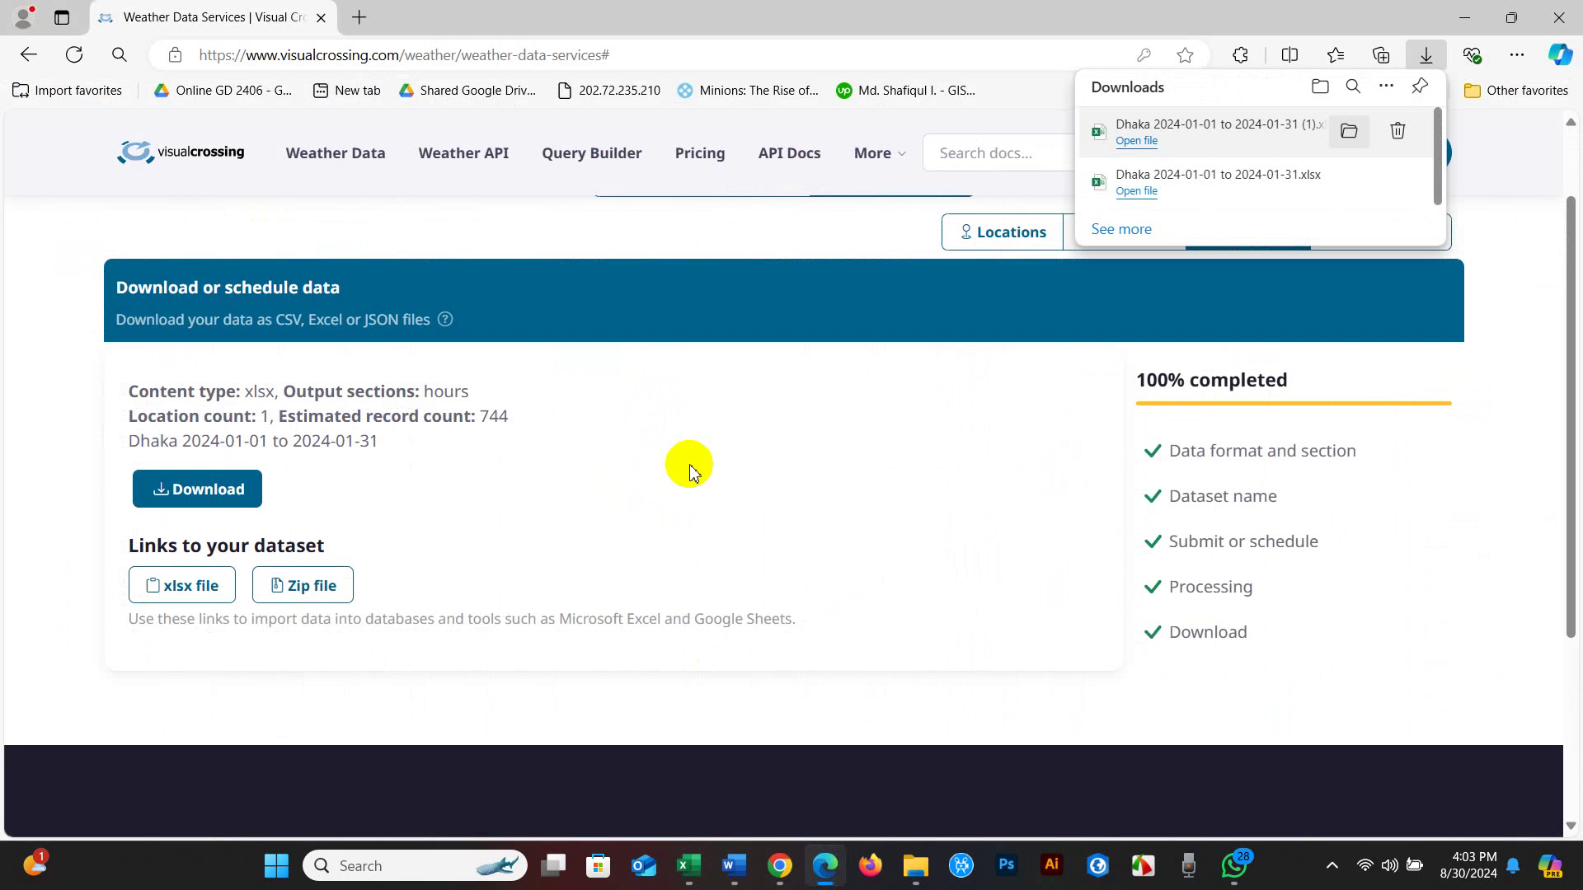
scroll(689, 470, up, 1)
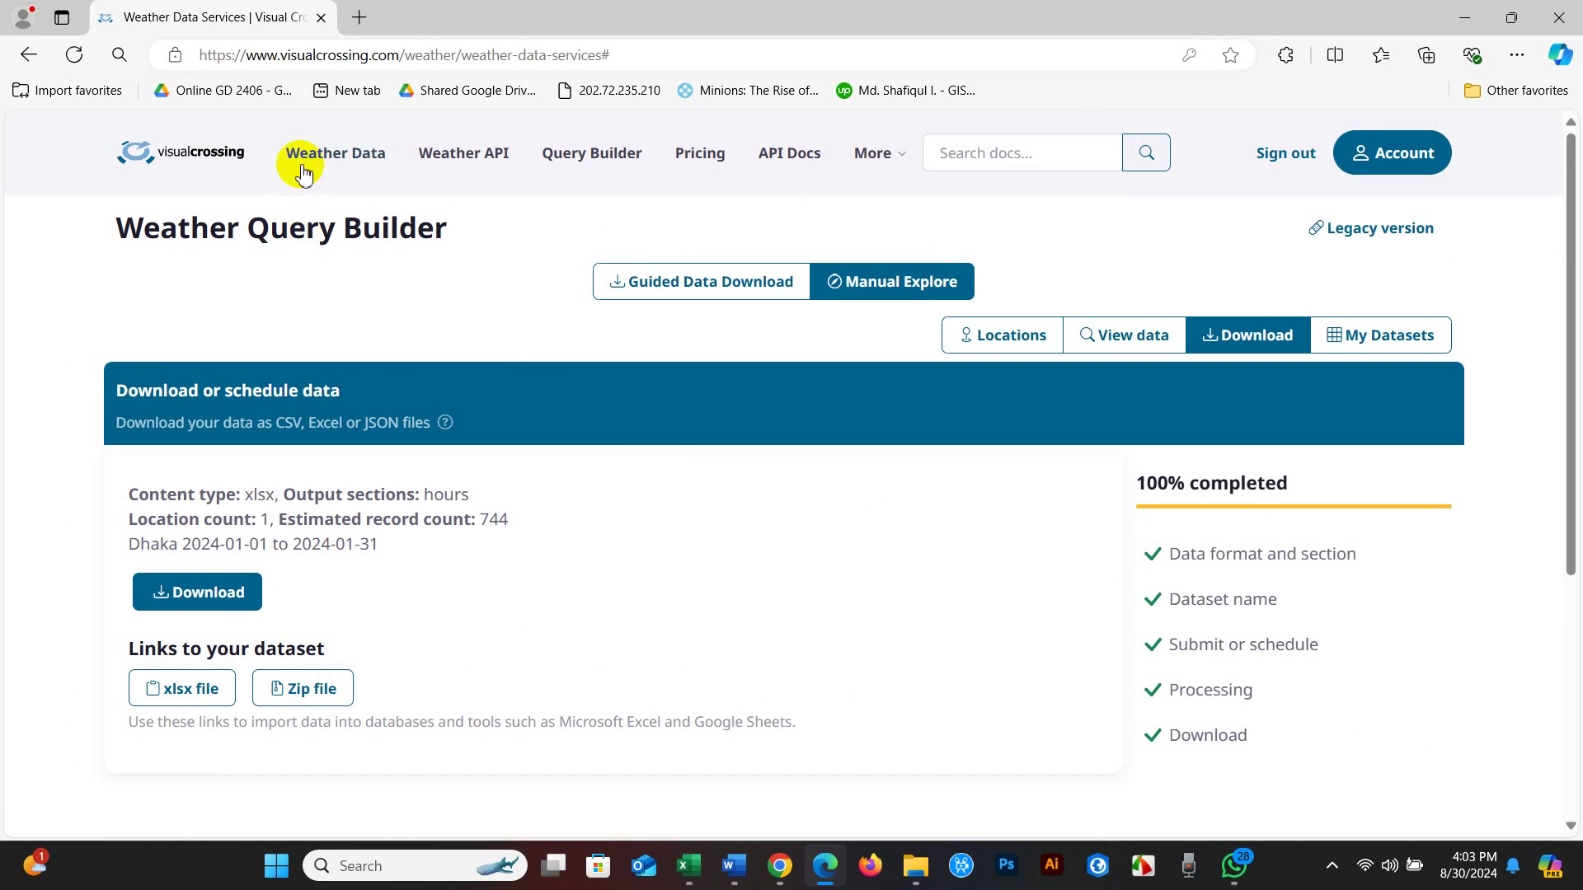
click(1104, 340)
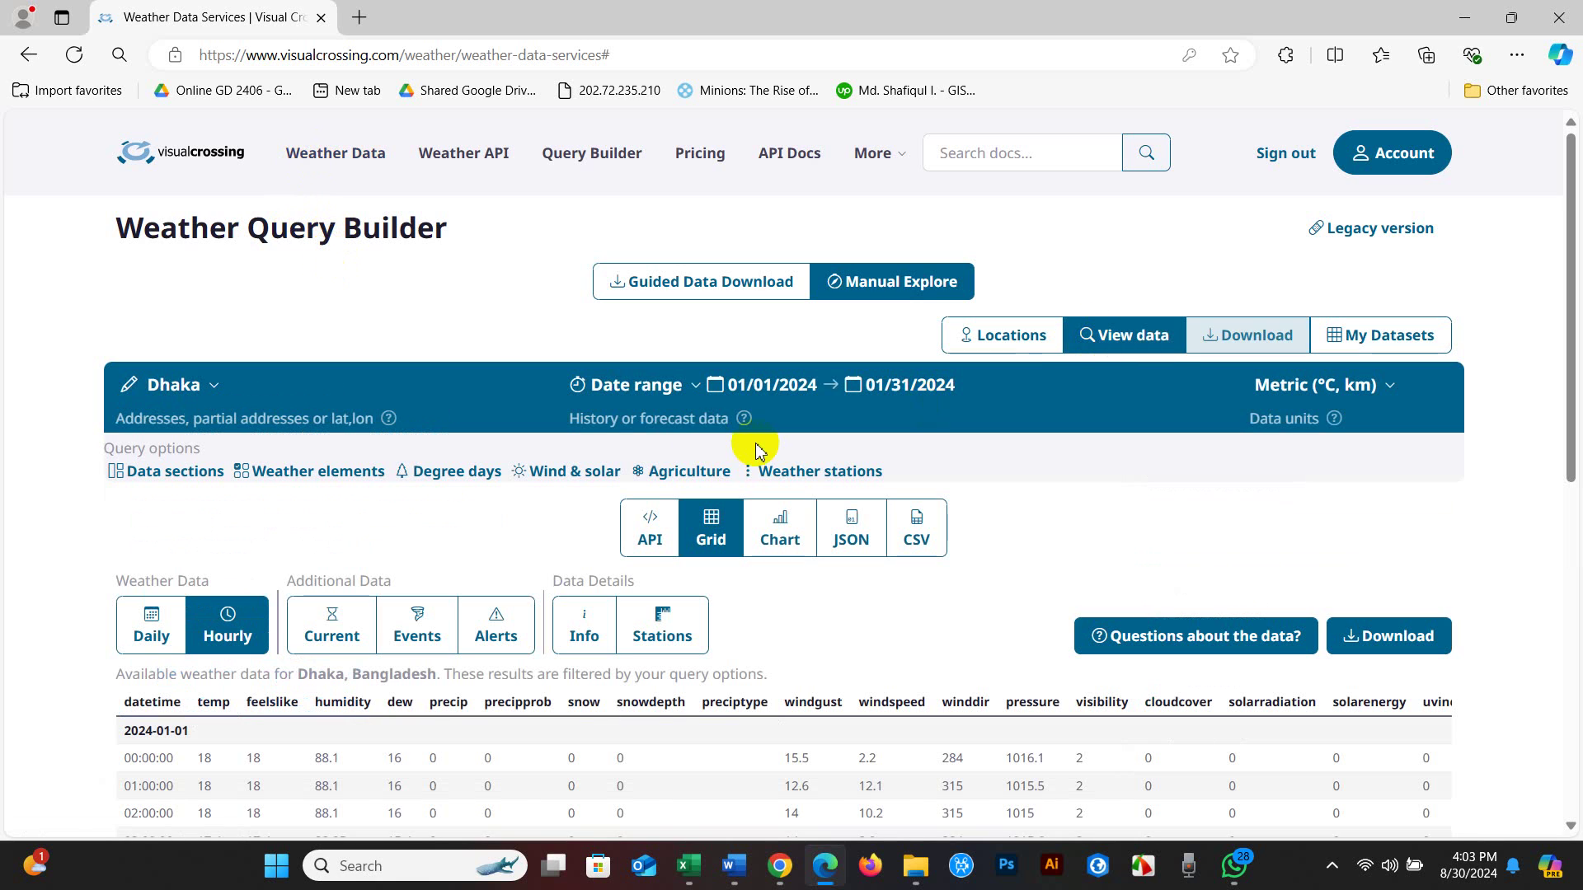
click(315, 153)
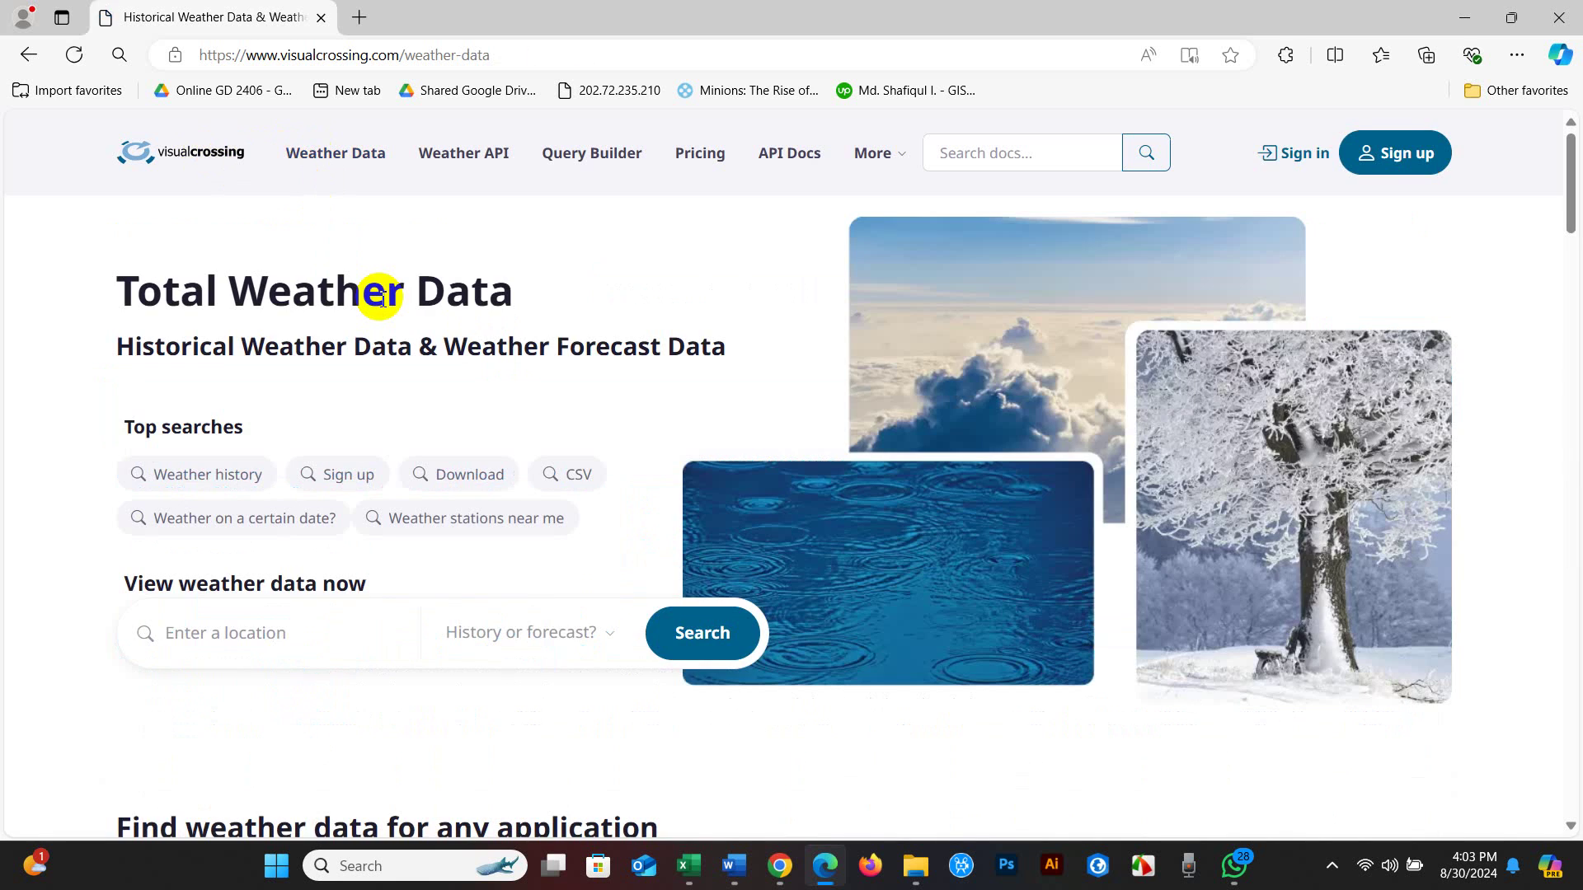
scroll(381, 309, down, 5)
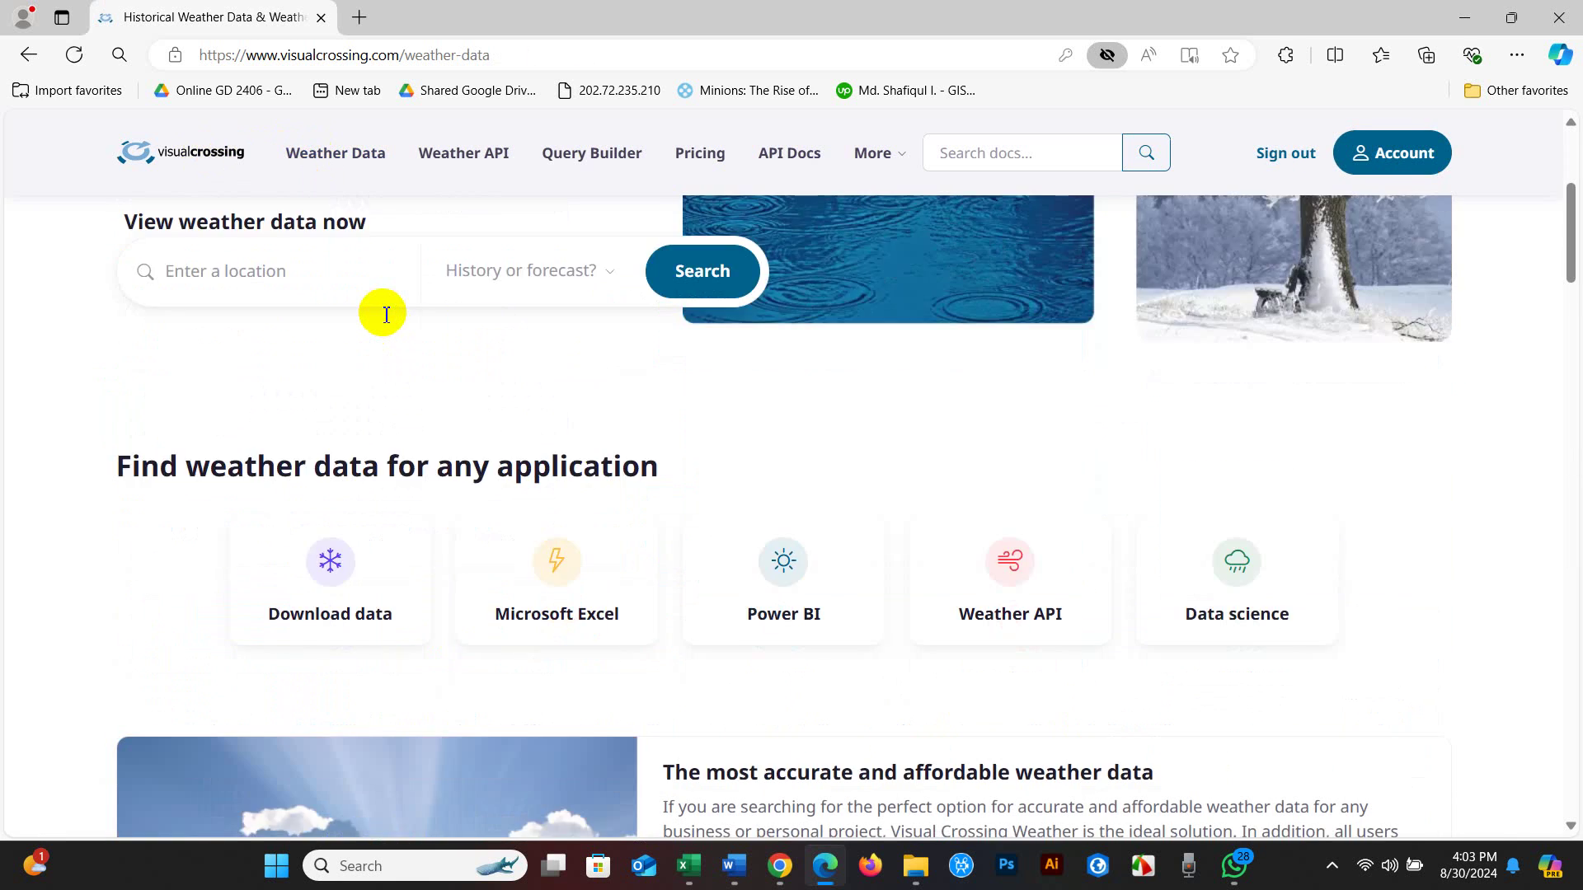
scroll(383, 313, down, 2)
scroll(382, 314, down, 3)
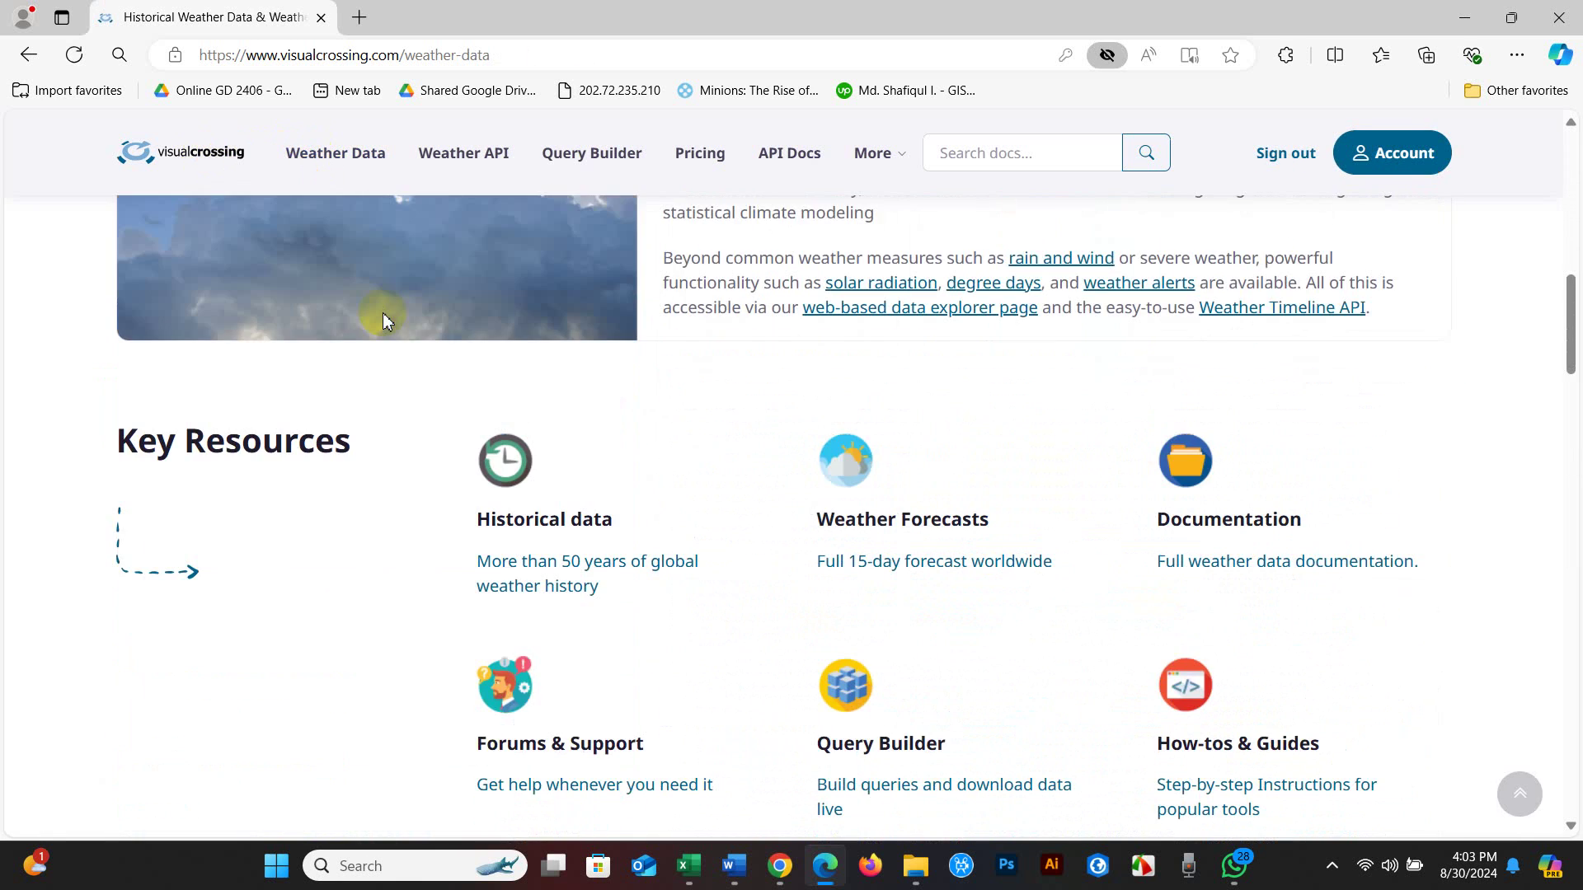
scroll(382, 314, down, 1)
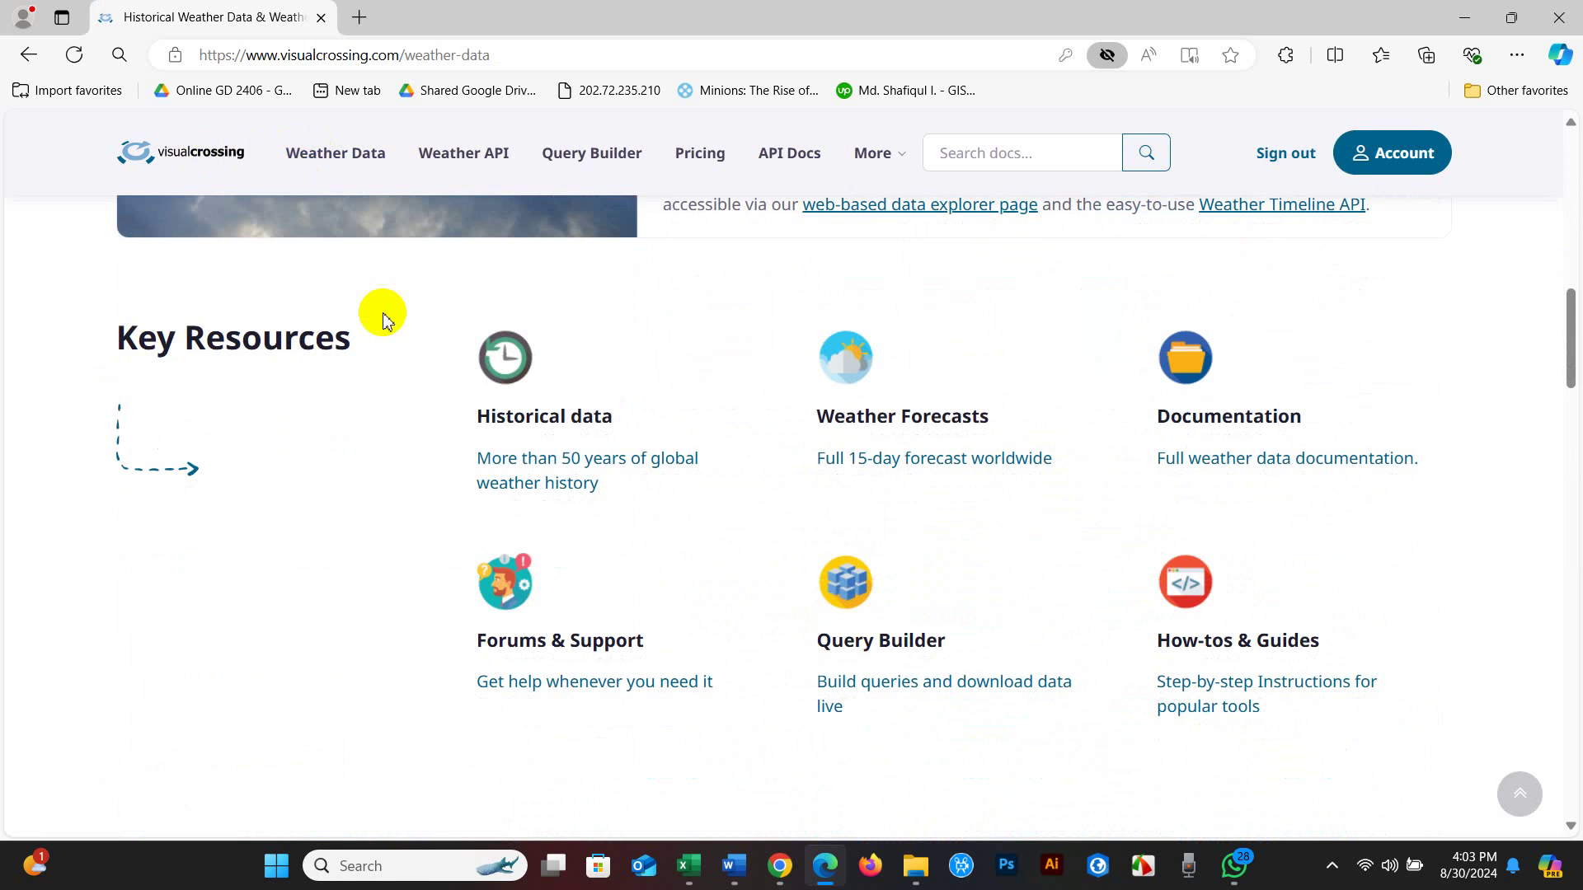
click(1185, 415)
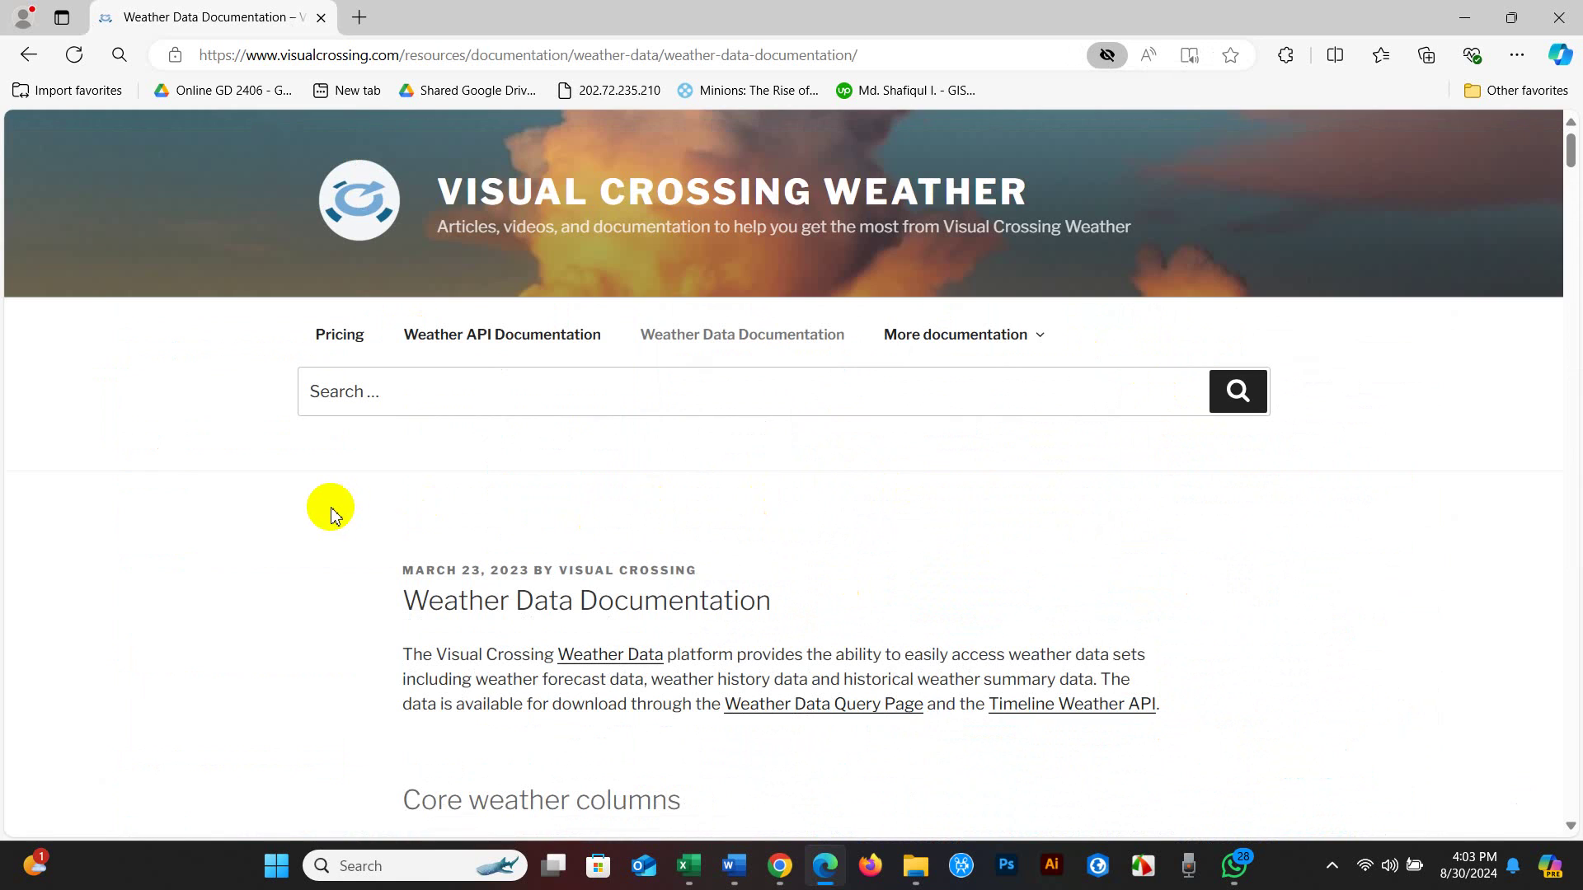
scroll(328, 513, down, 2)
Read the Core weather columns table, highlighting the metric units, tempmax-to-precip rows and precip.
drag(406, 396, 749, 405)
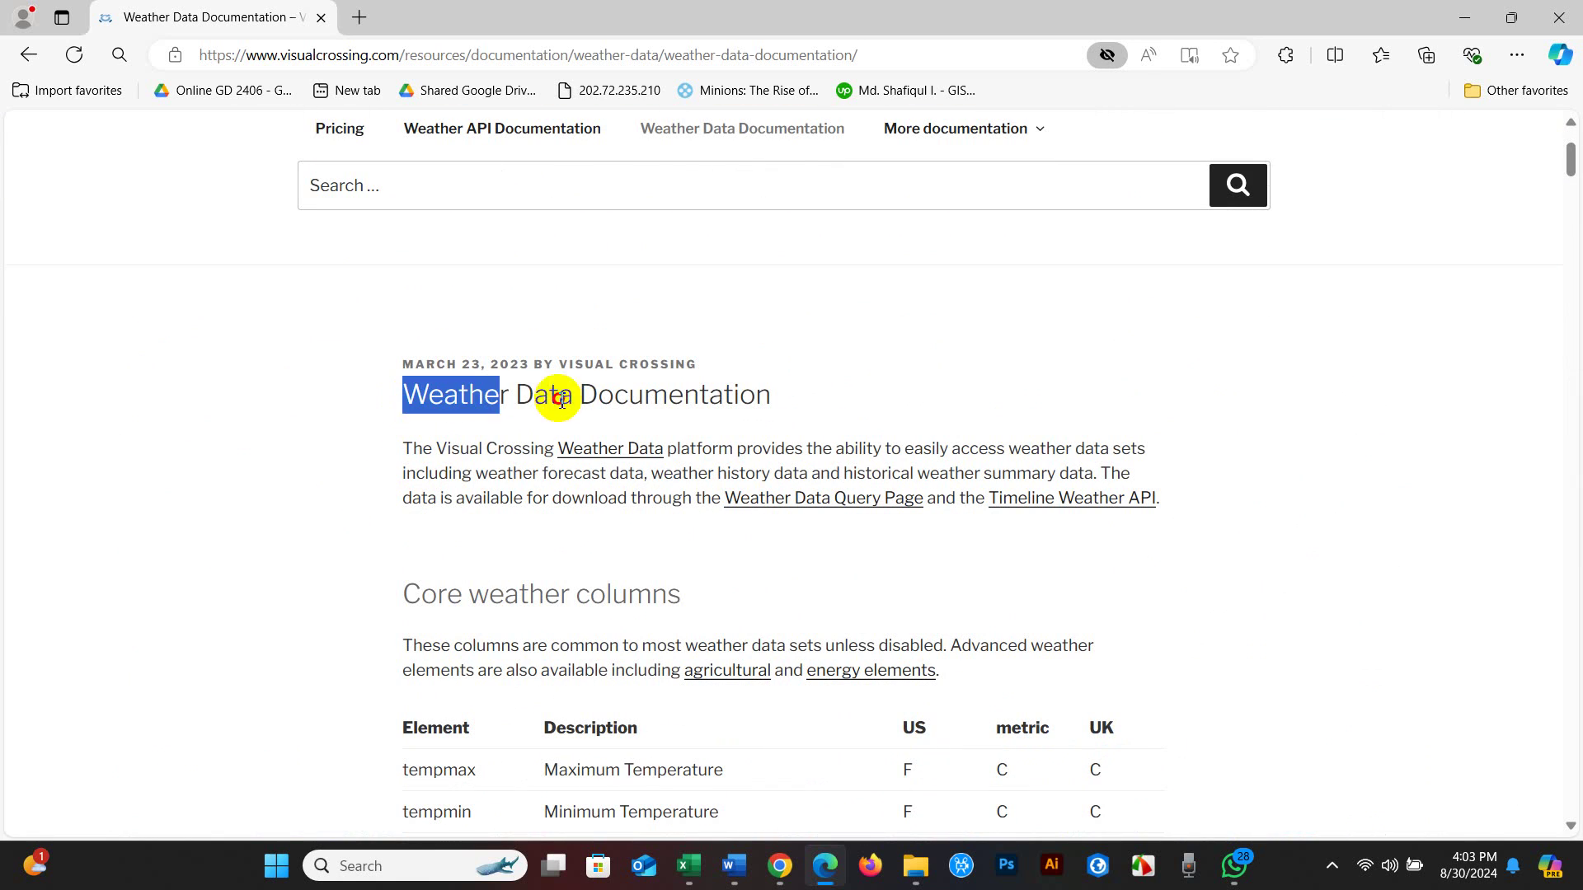
scroll(750, 405, down, 1)
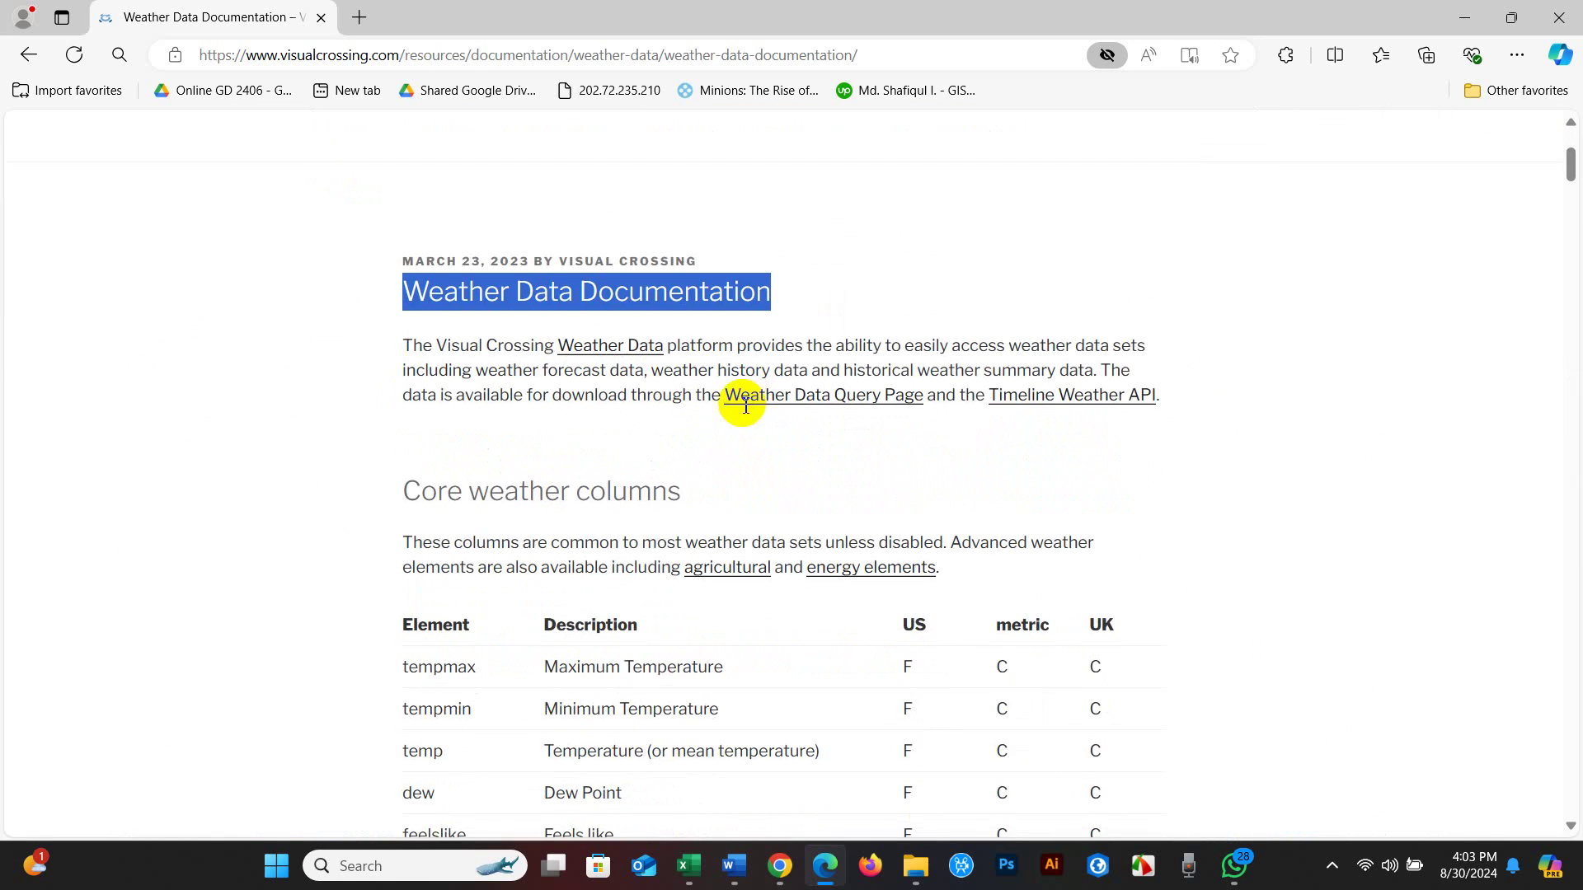
click(639, 445)
scroll(640, 443, down, 3)
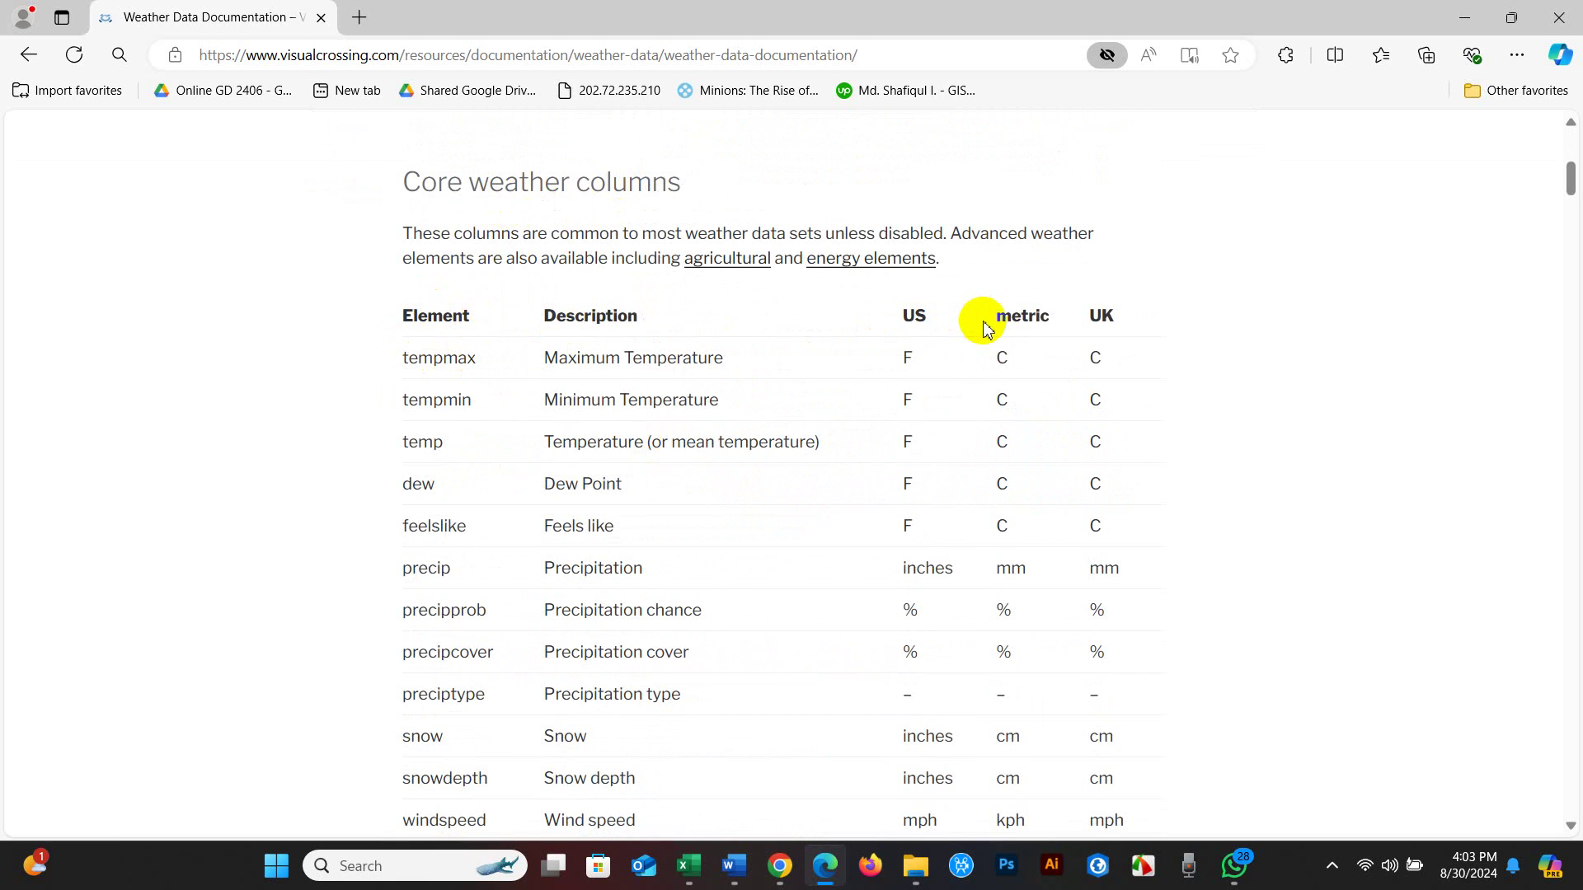
drag(1054, 324, 1061, 320)
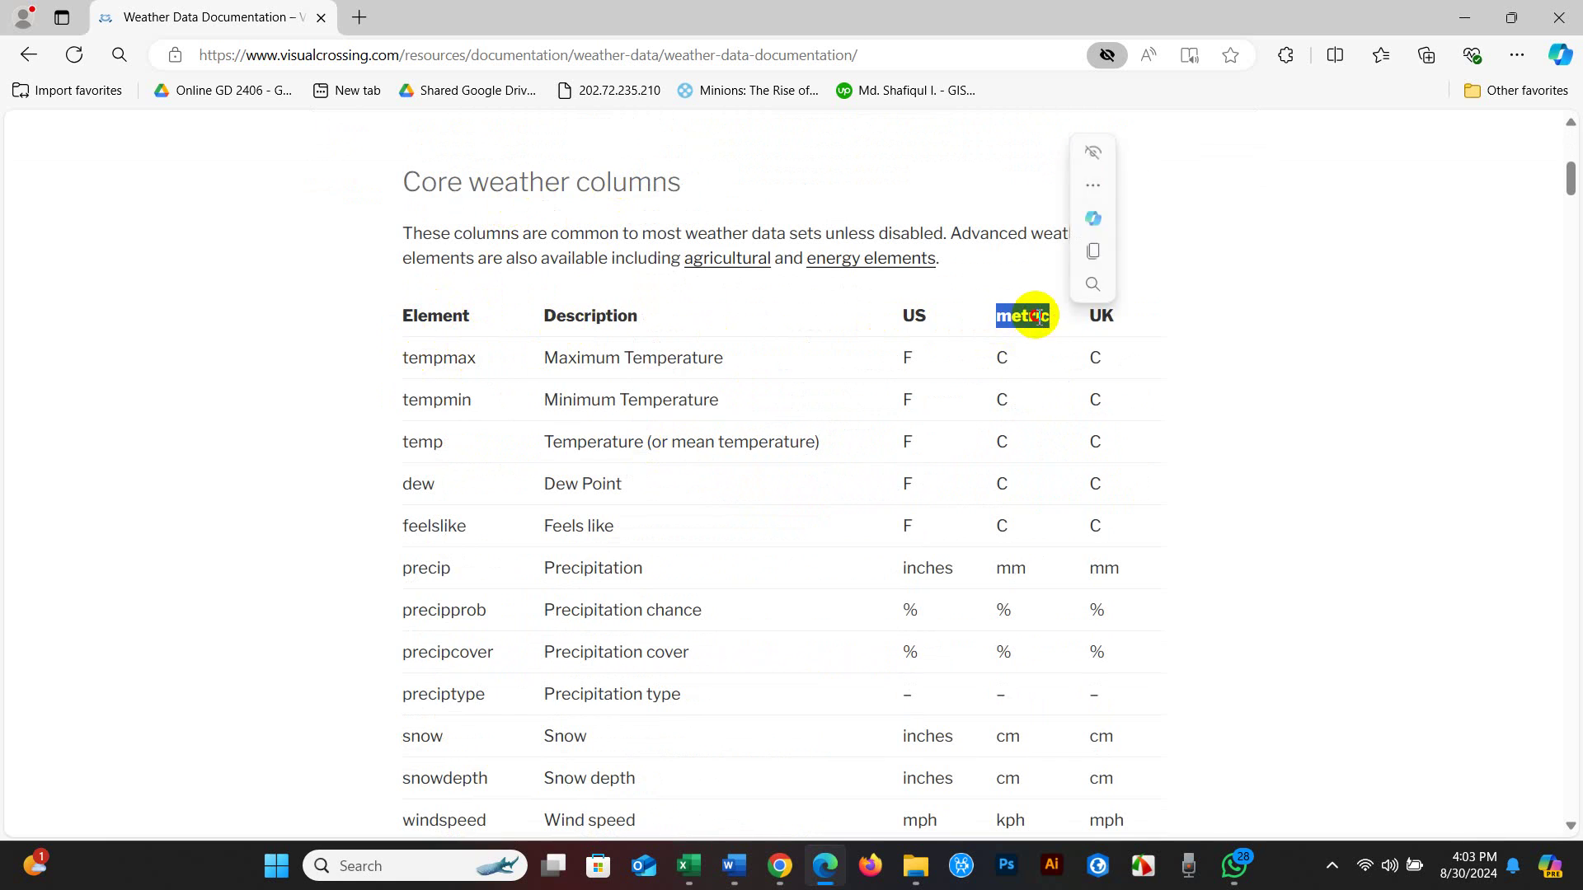
click(443, 359)
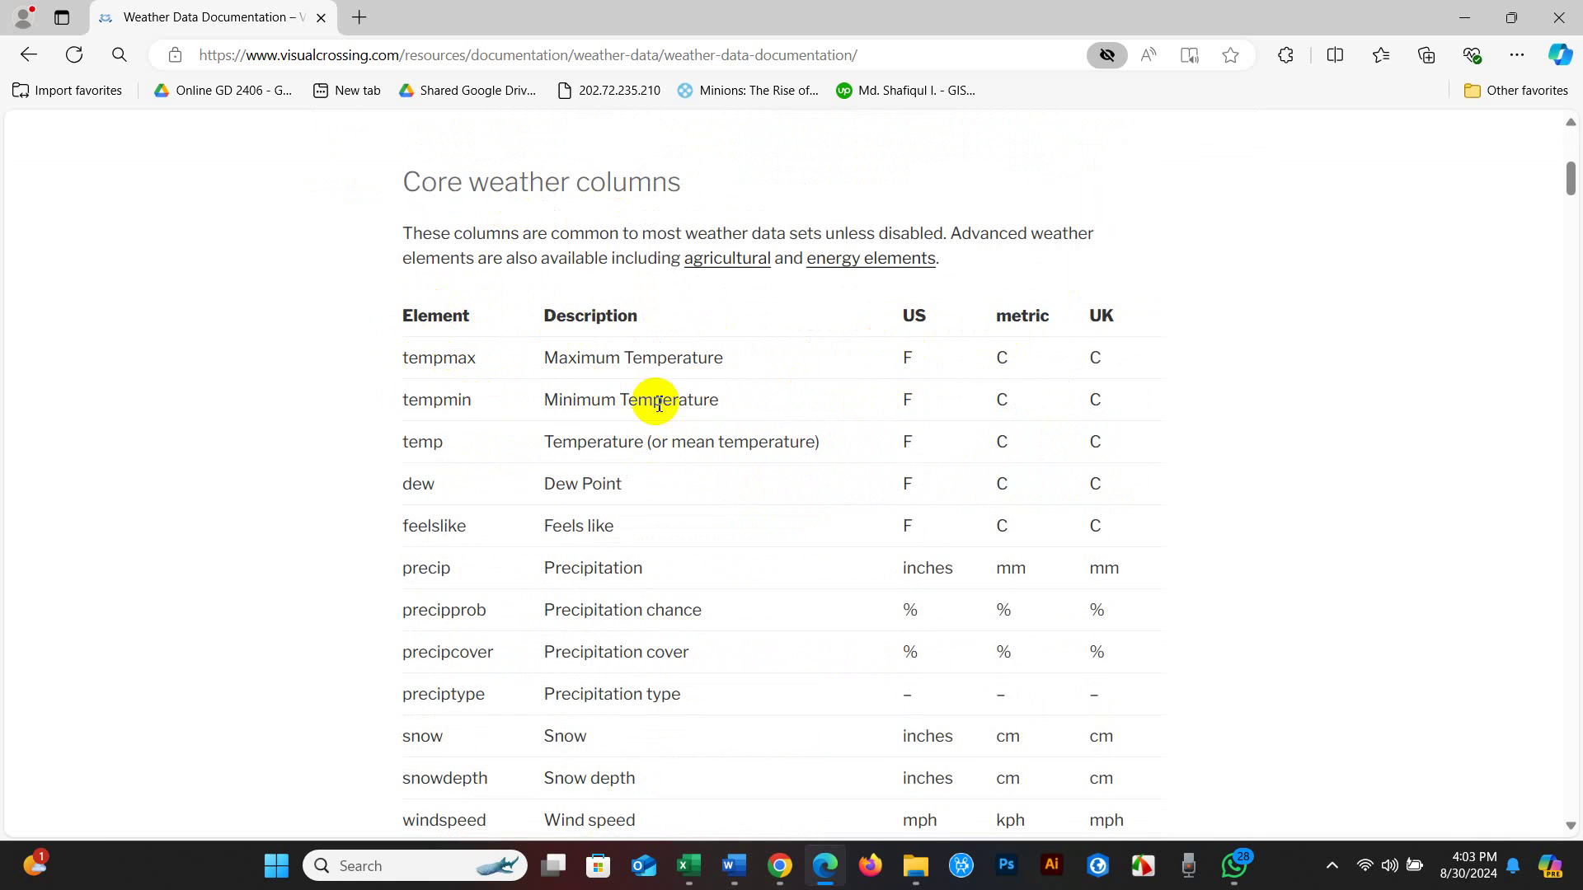
scroll(973, 382, down, 1)
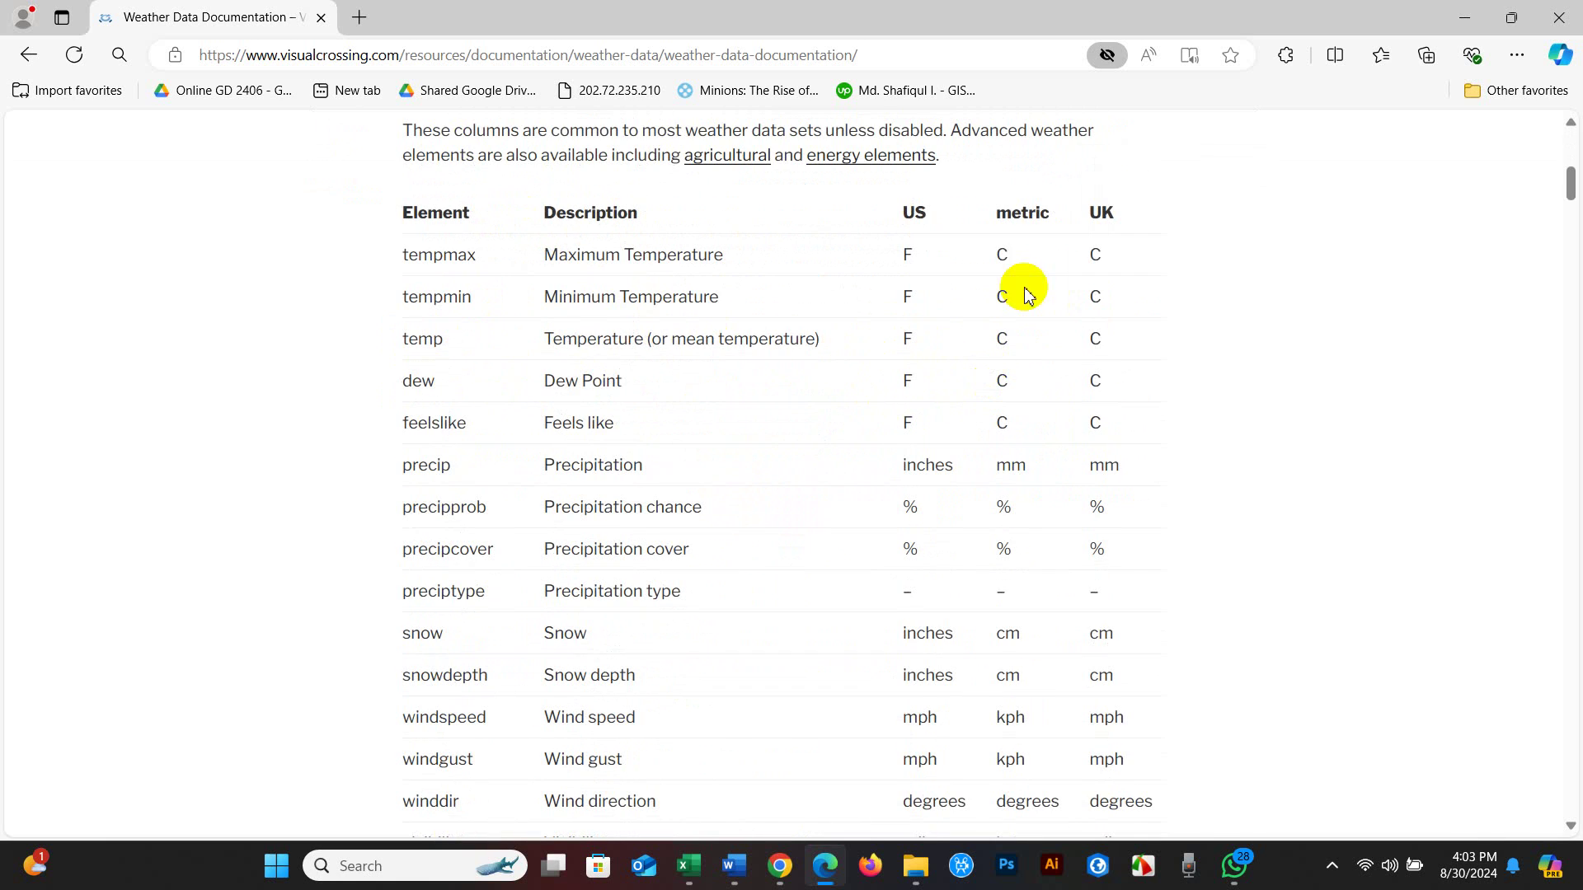
drag(1001, 255, 1000, 498)
click(1014, 484)
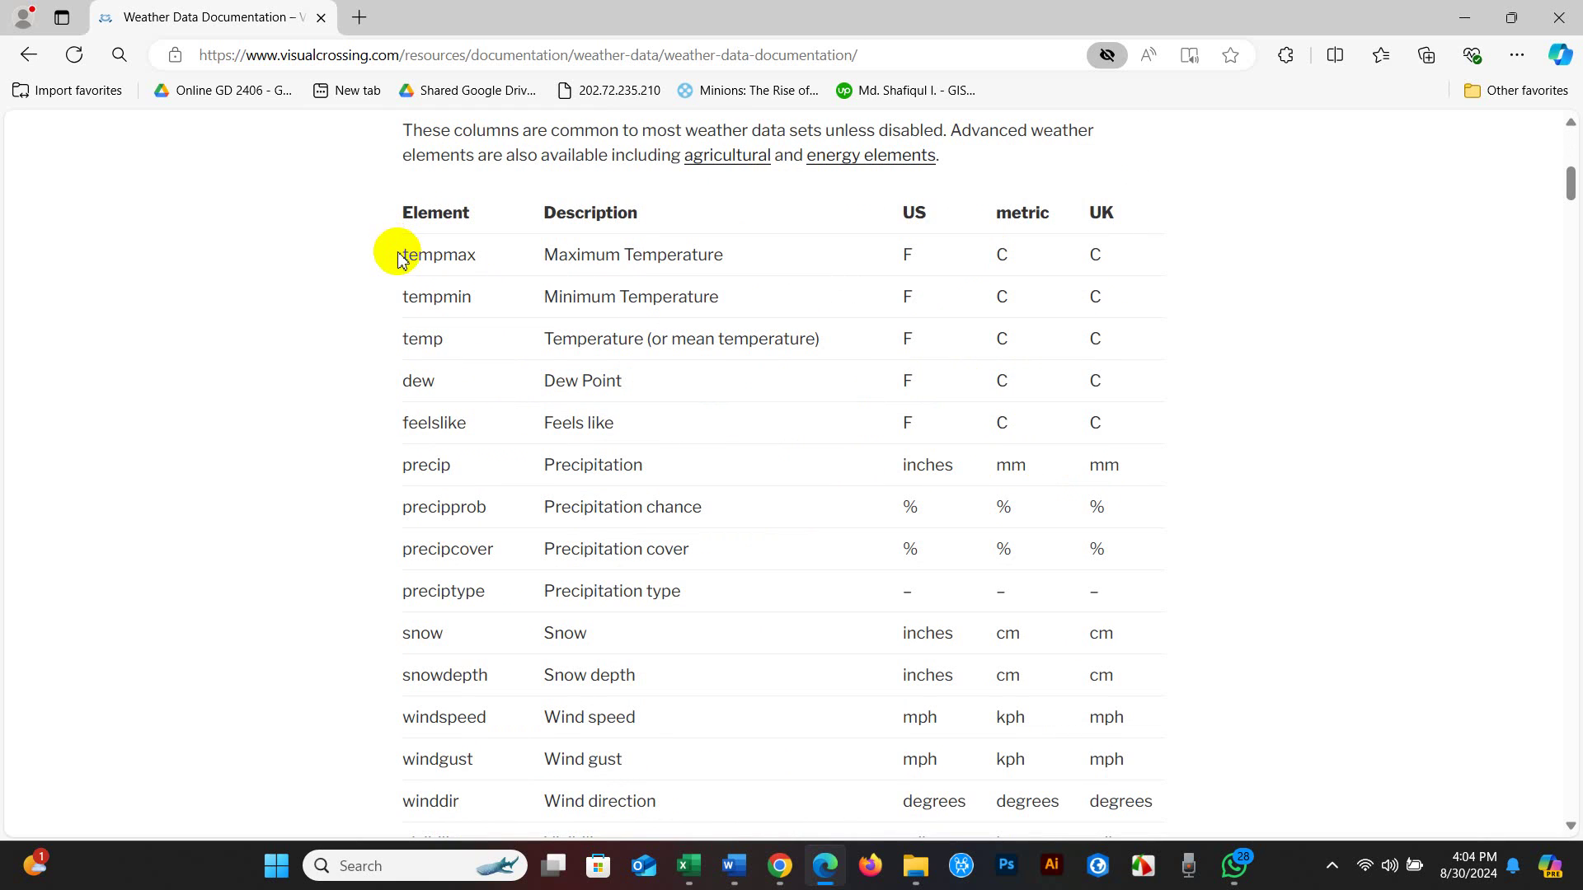
drag(399, 261, 458, 255)
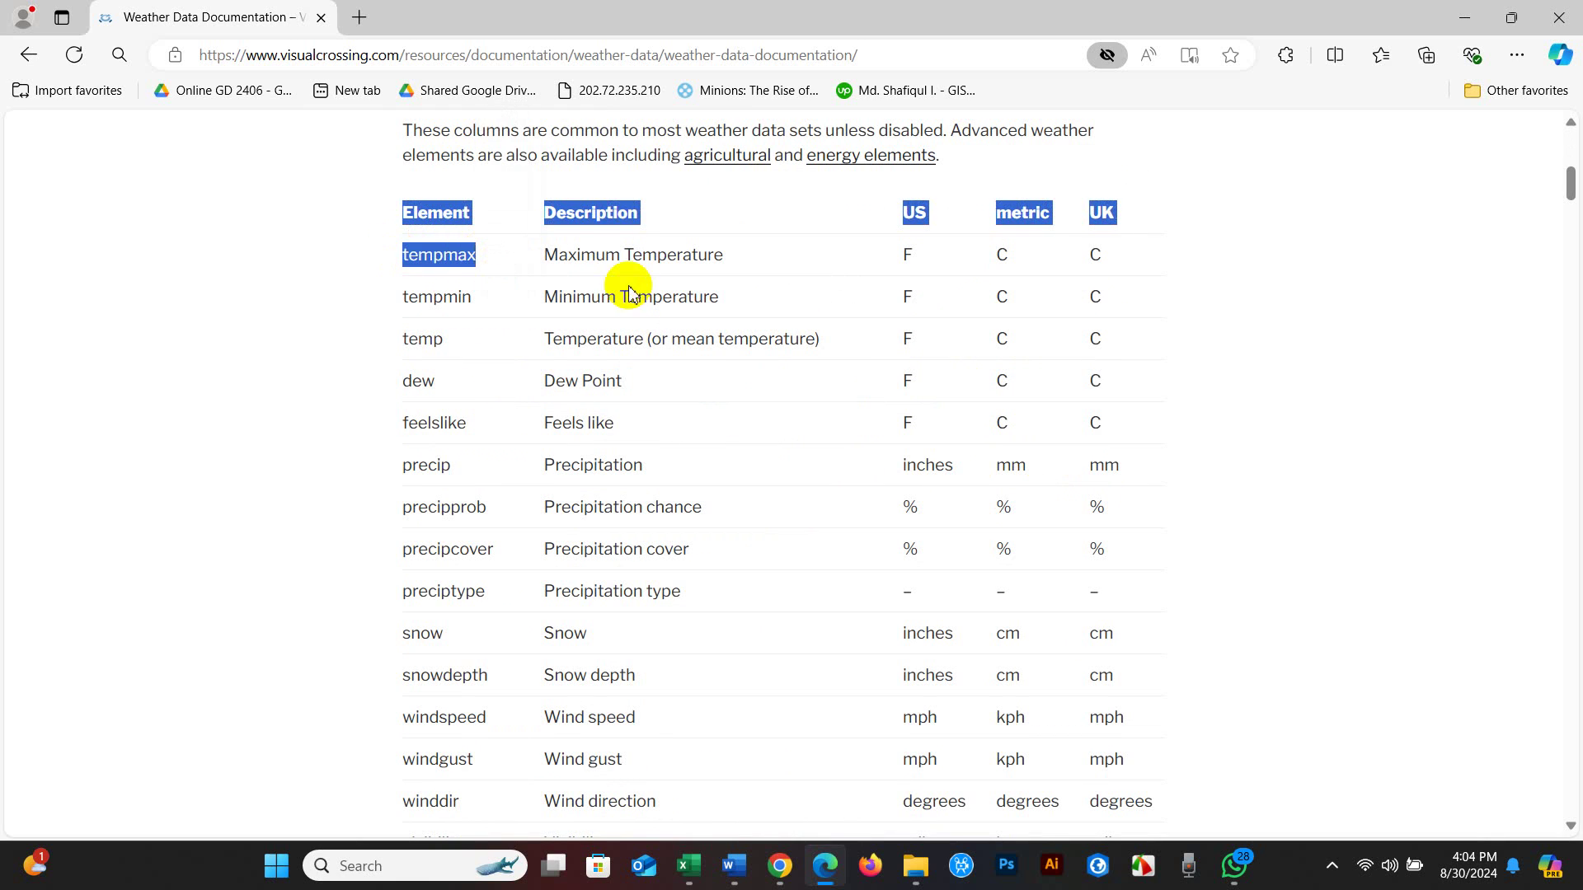
click(585, 263)
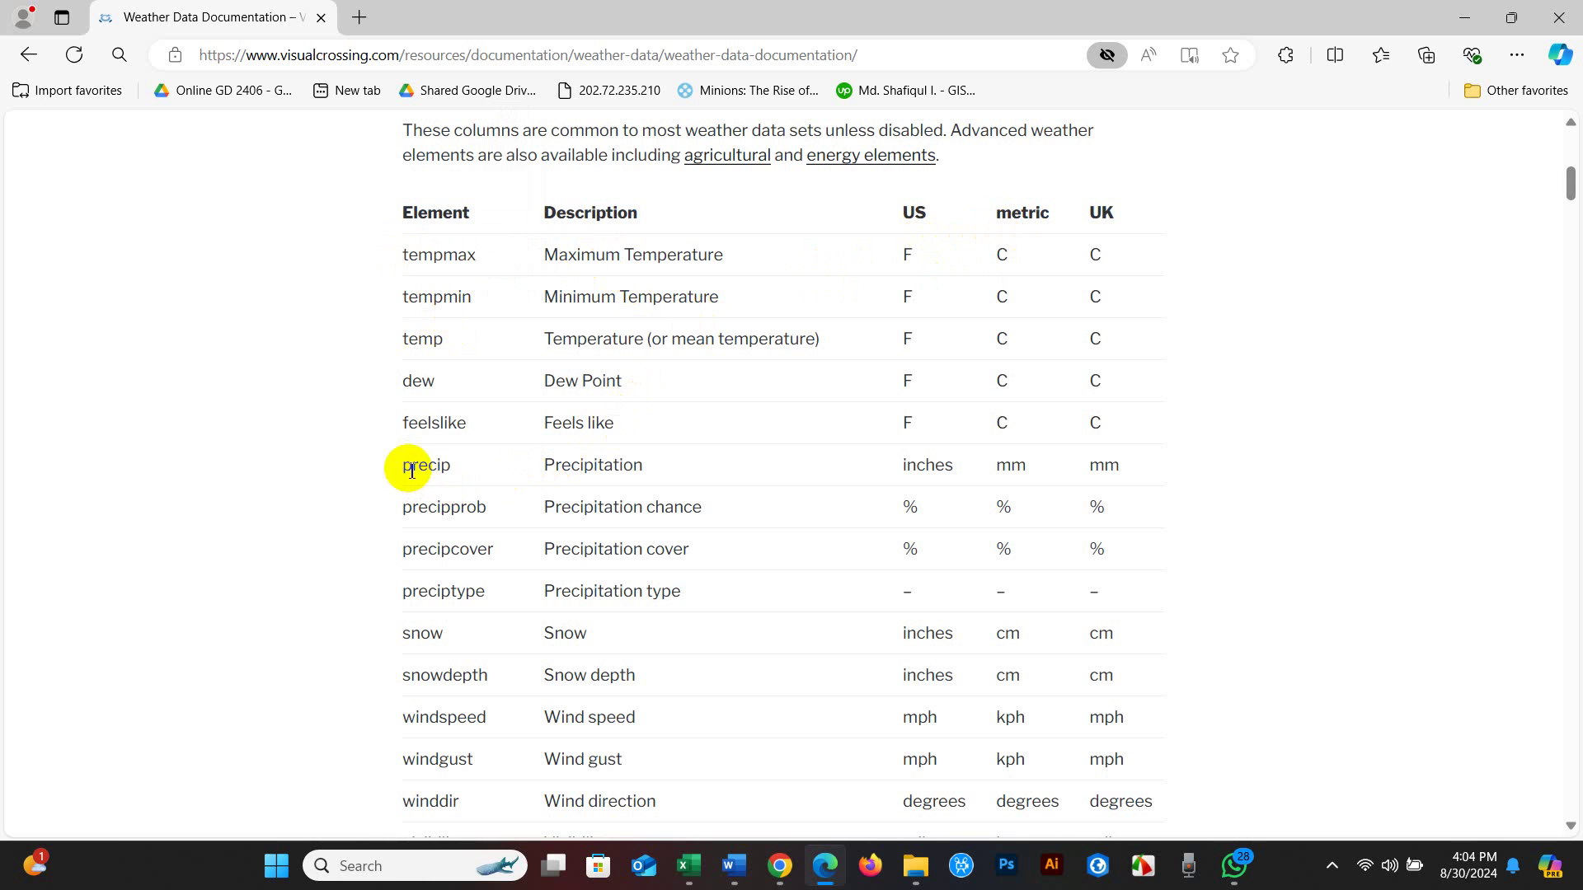
double_click(442, 465)
Compare against the precip header in cell G1 of the Dhaka workbook, then return to the documentation.
click(688, 866)
click(876, 747)
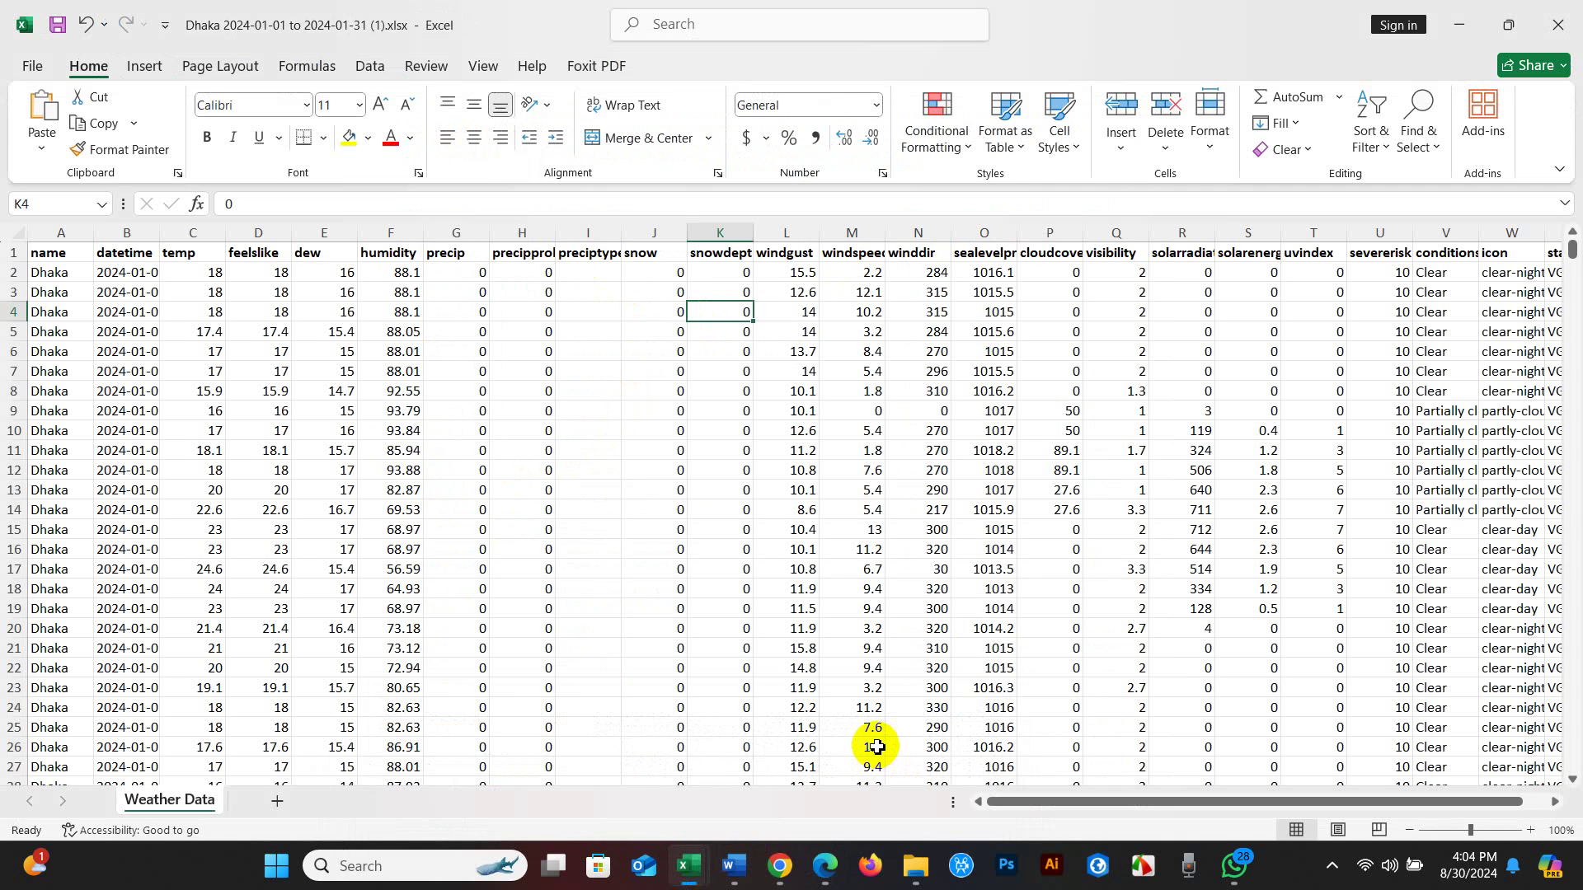
click(455, 255)
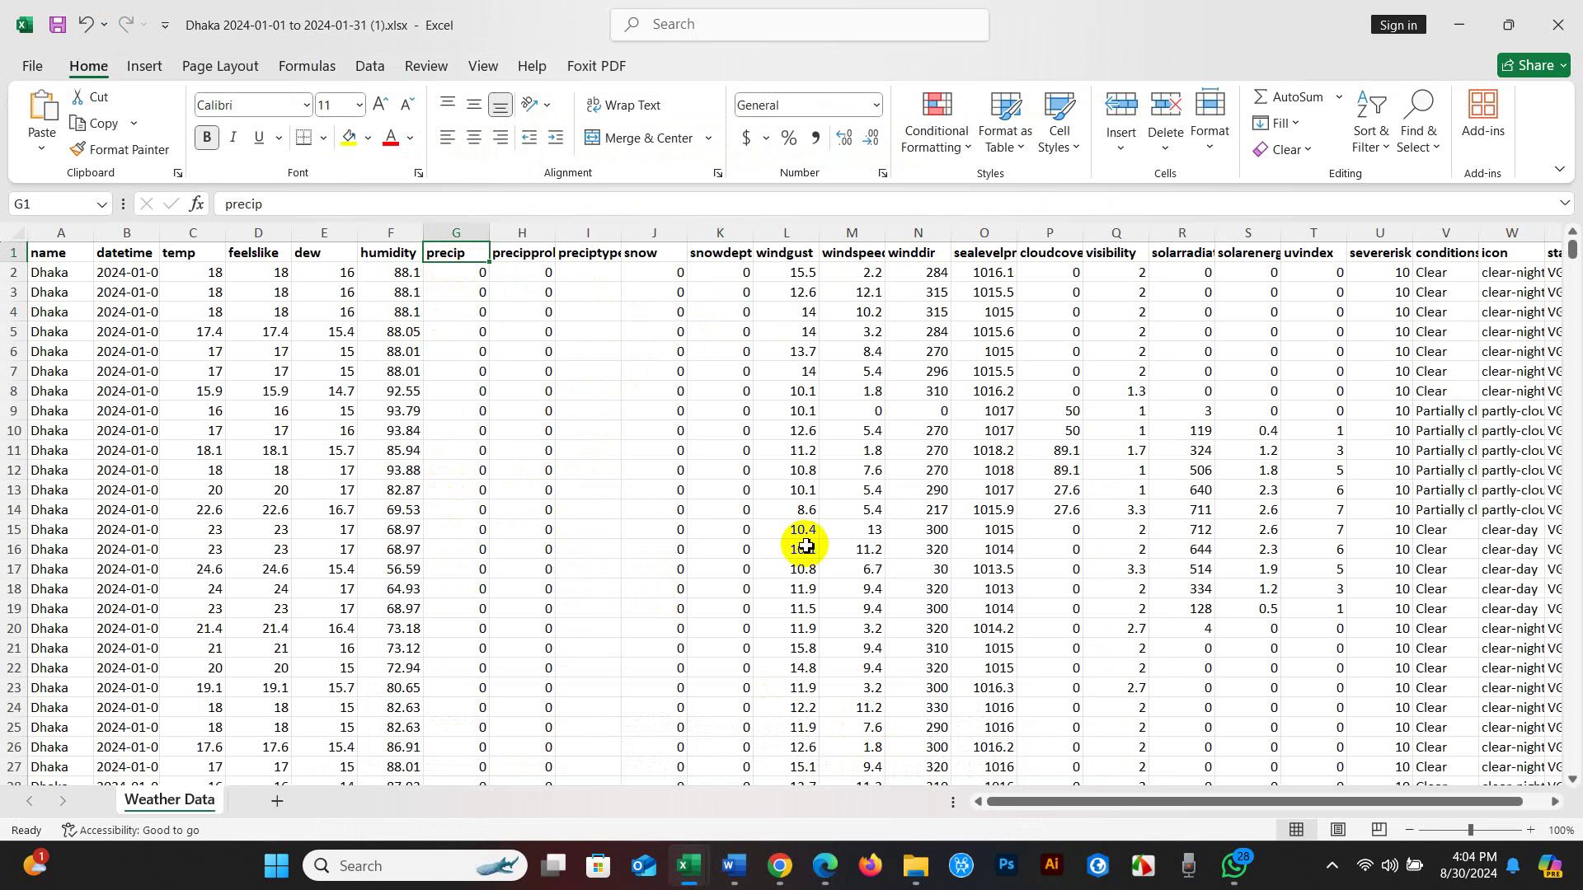
click(822, 863)
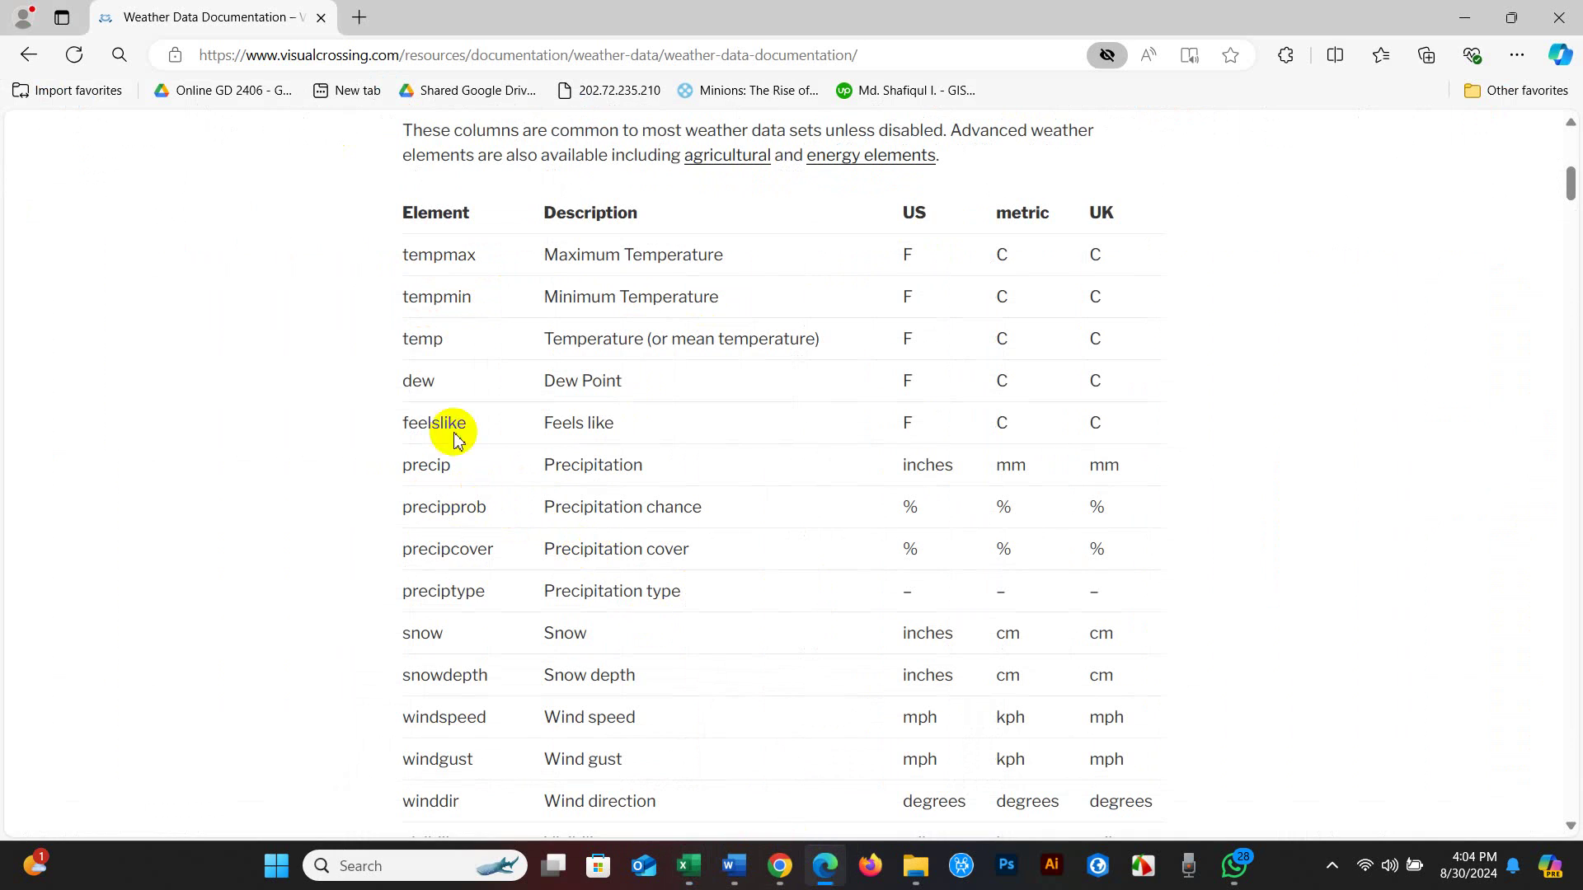
double_click(562, 464)
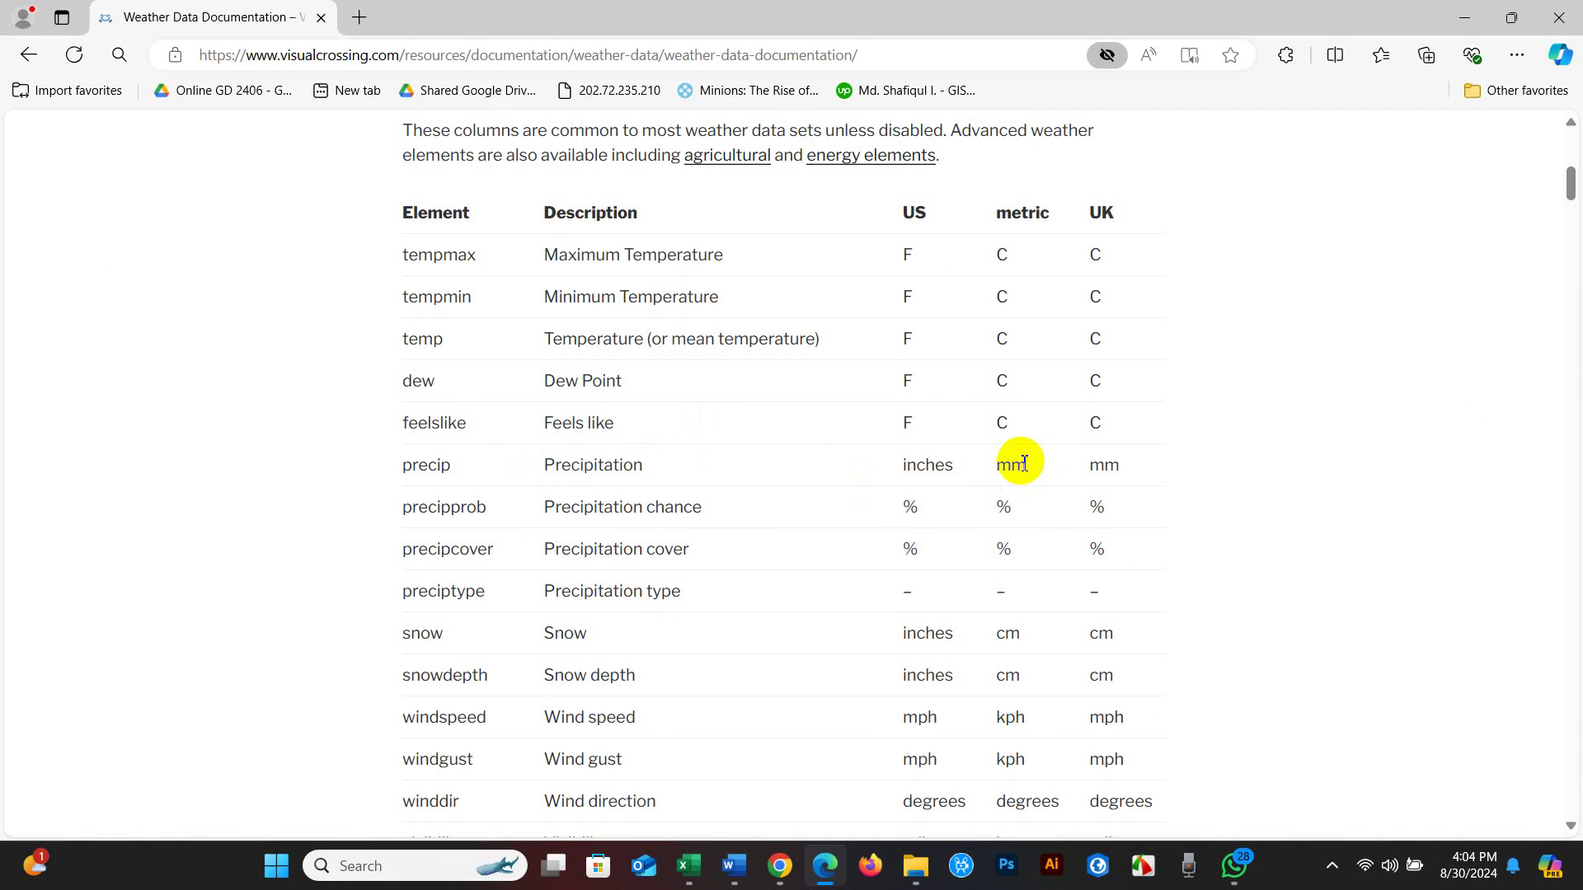
scroll(752, 548, down, 1)
scroll(660, 558, down, 2)
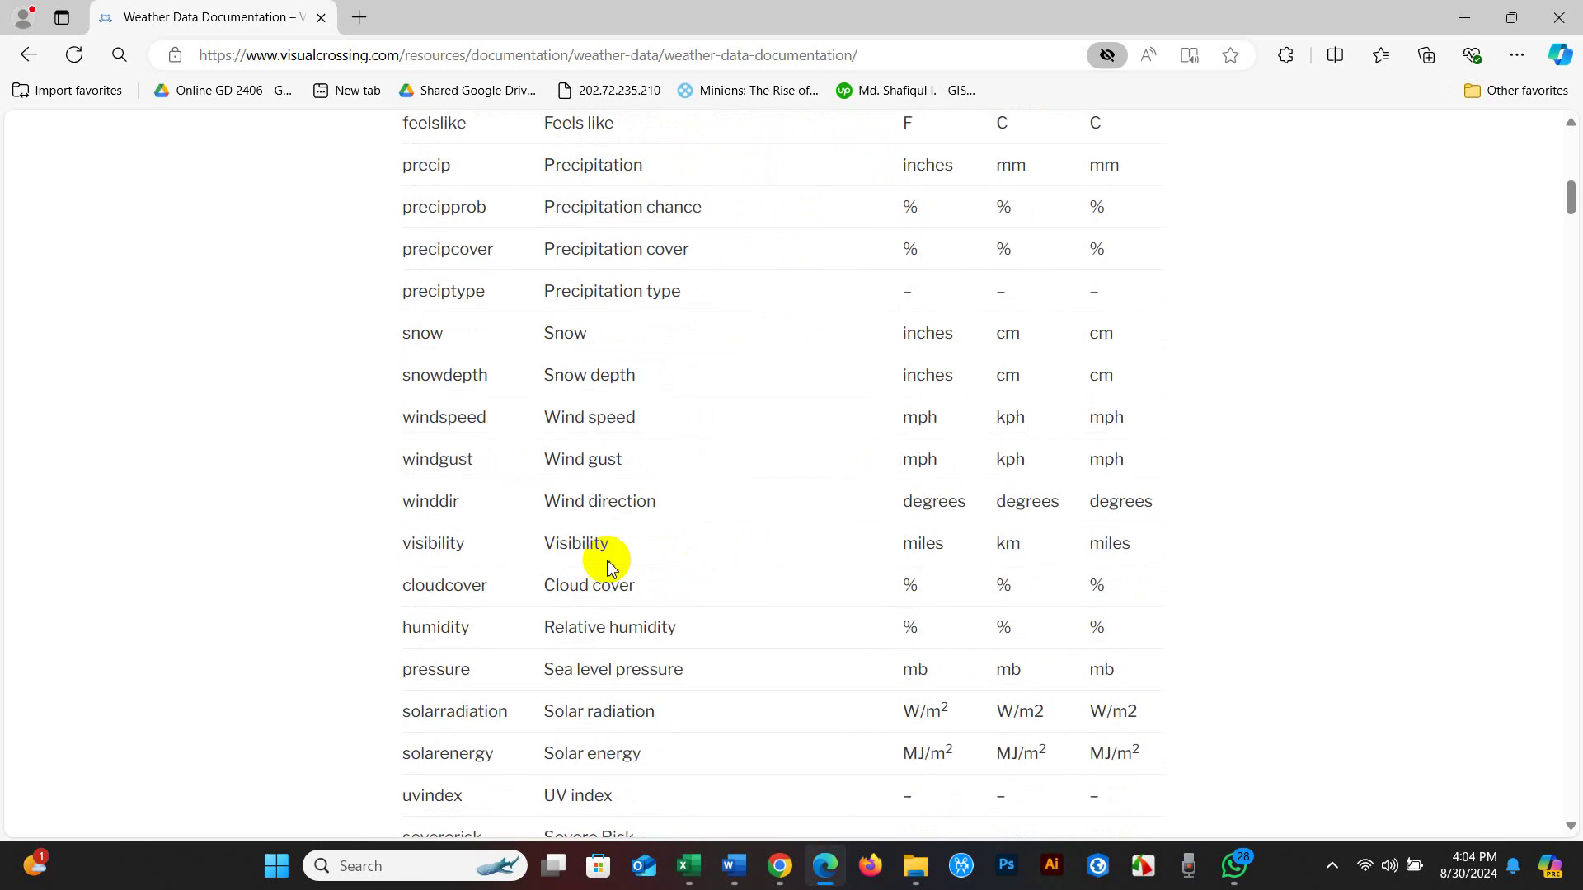
scroll(606, 567, down, 1)
scroll(548, 555, down, 1)
scroll(537, 537, down, 2)
scroll(536, 537, down, 1)
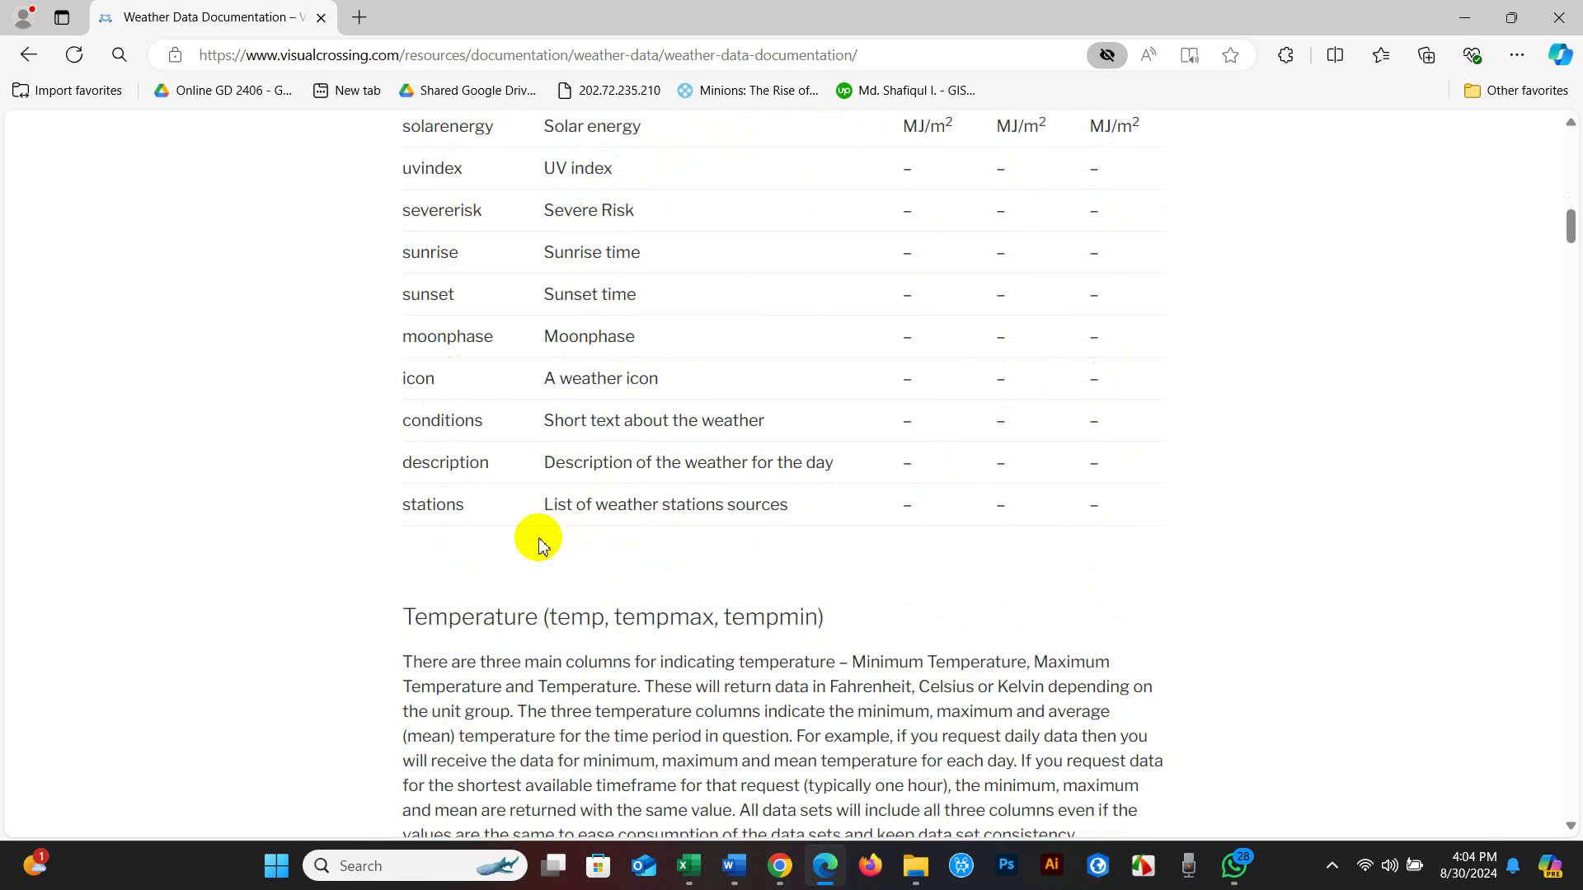
scroll(538, 545, up, 2)
scroll(512, 520, down, 3)
scroll(512, 520, down, 4)
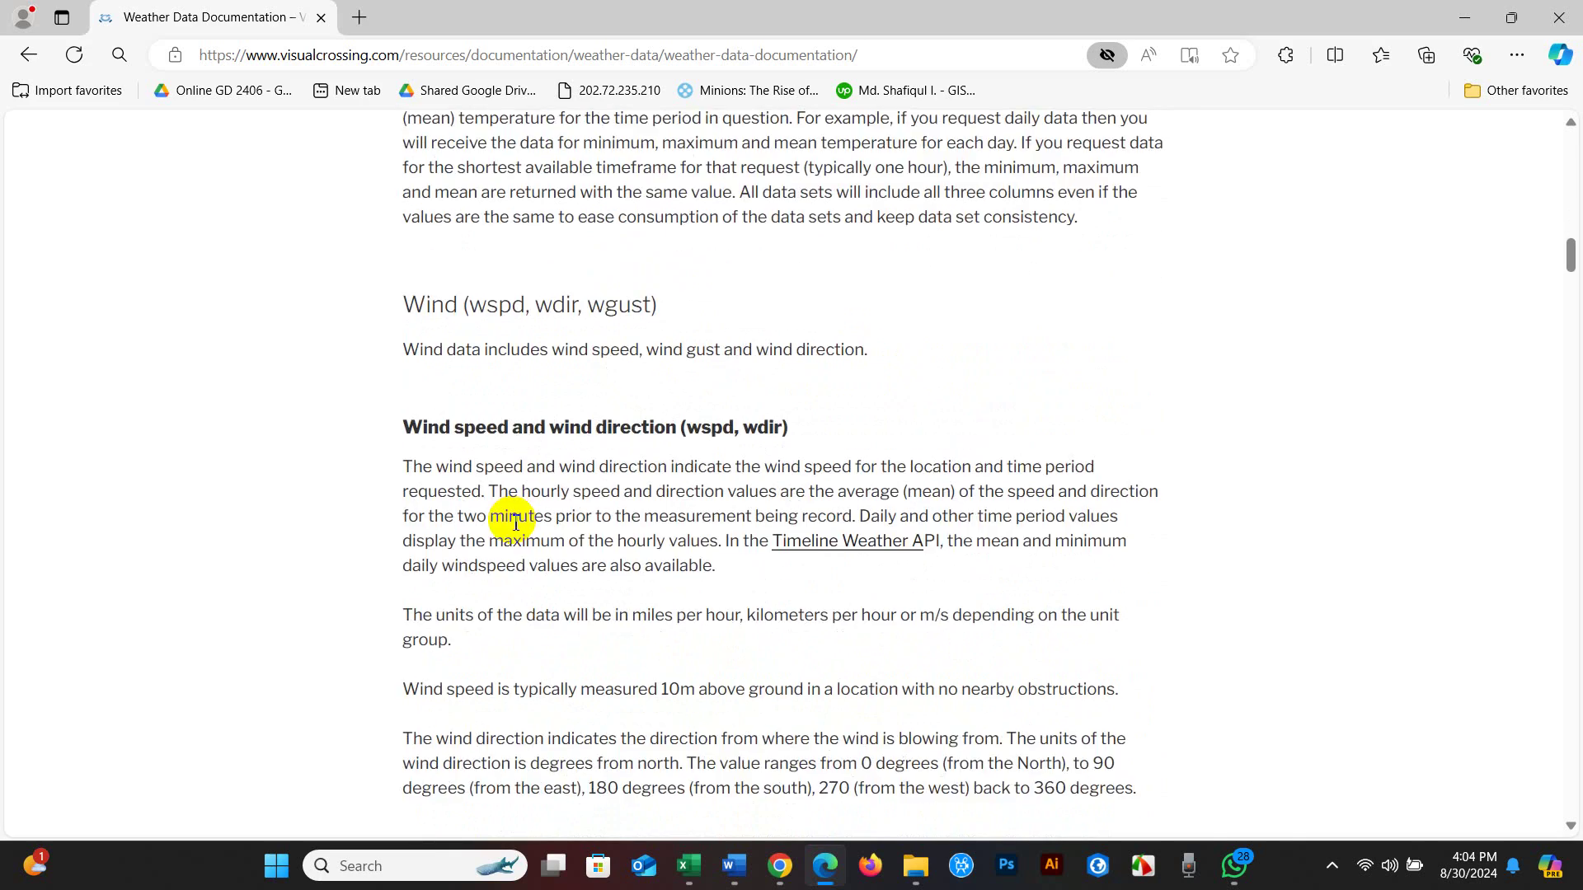
scroll(615, 299, down, 2)
scroll(602, 476, down, 4)
scroll(603, 475, down, 5)
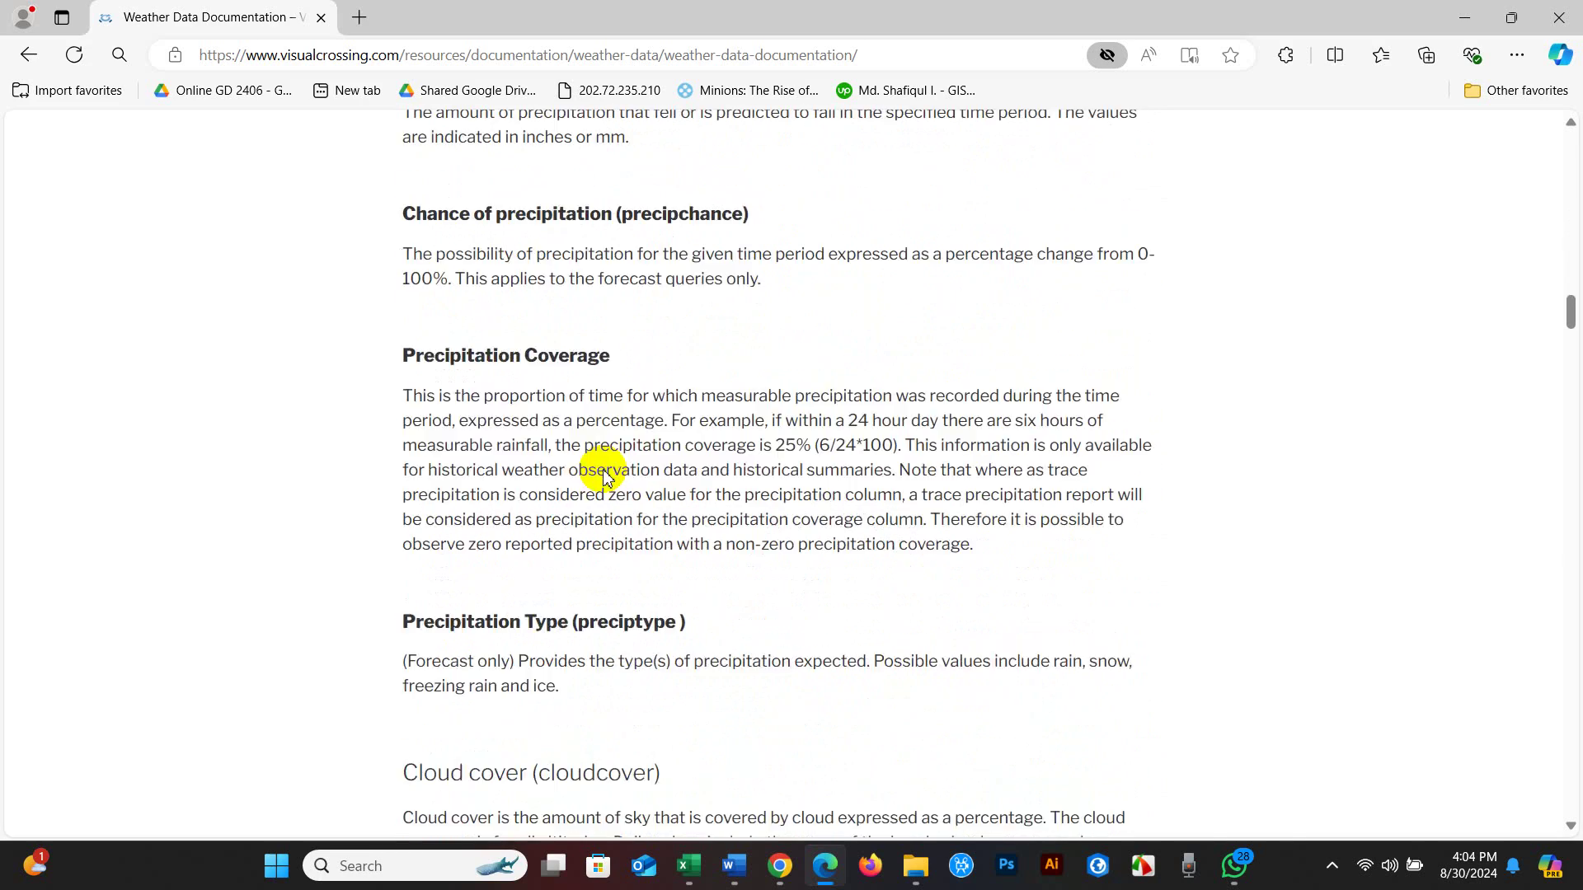
scroll(603, 476, down, 3)
scroll(603, 476, down, 2)
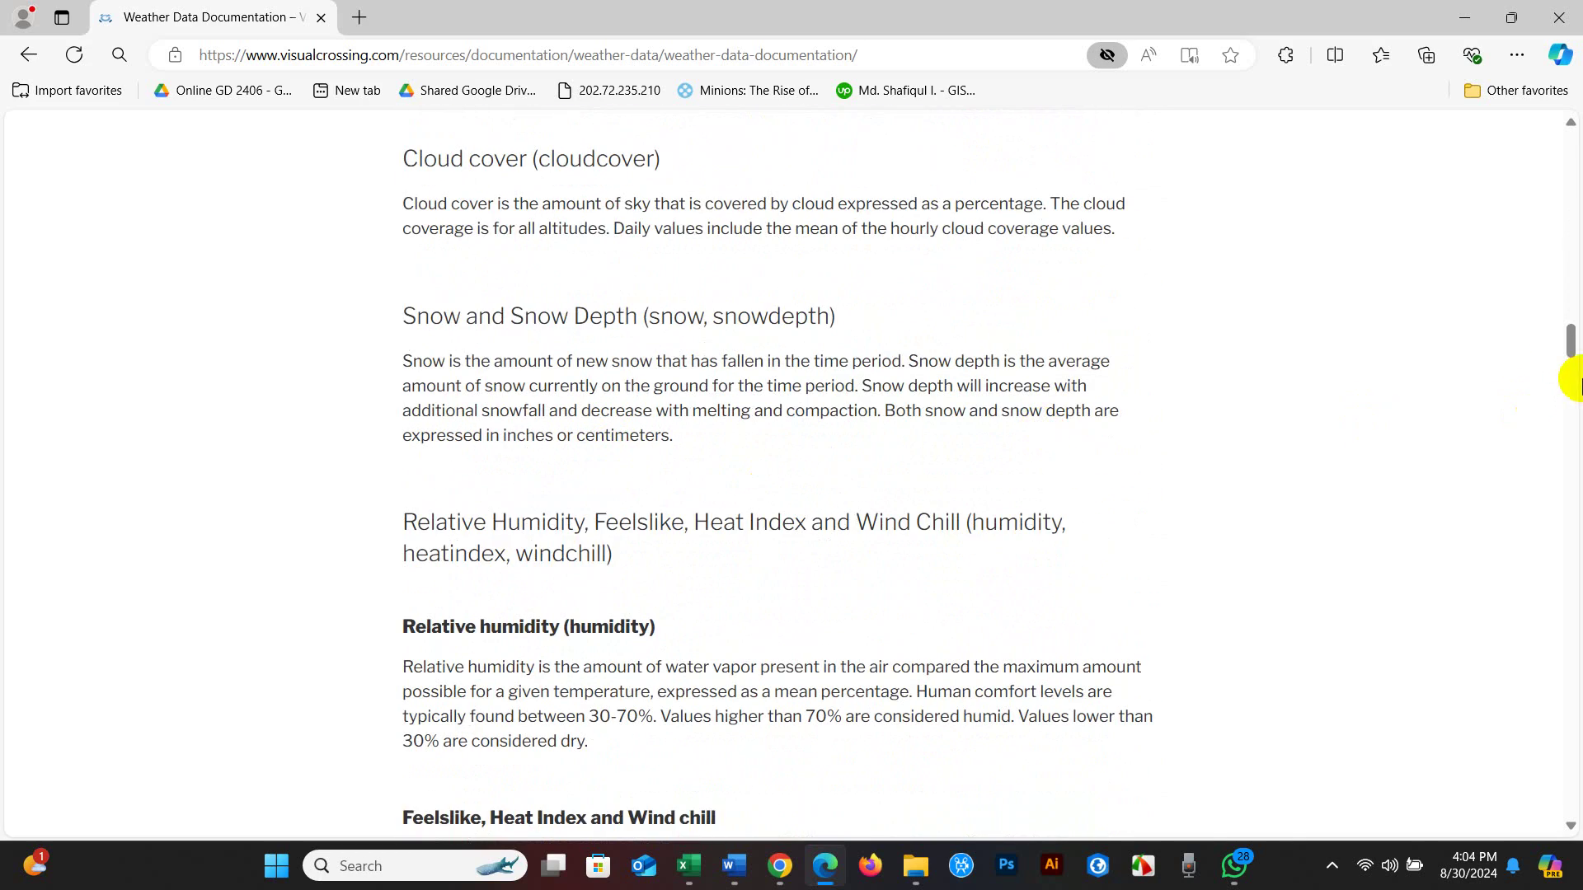
mouse_move(1567, 350)
mouse_down()
mouse_move(1545, 442)
mouse_move(1527, 824)
mouse_move(1557, 125)
mouse_up()
scroll(883, 555, down, 4)
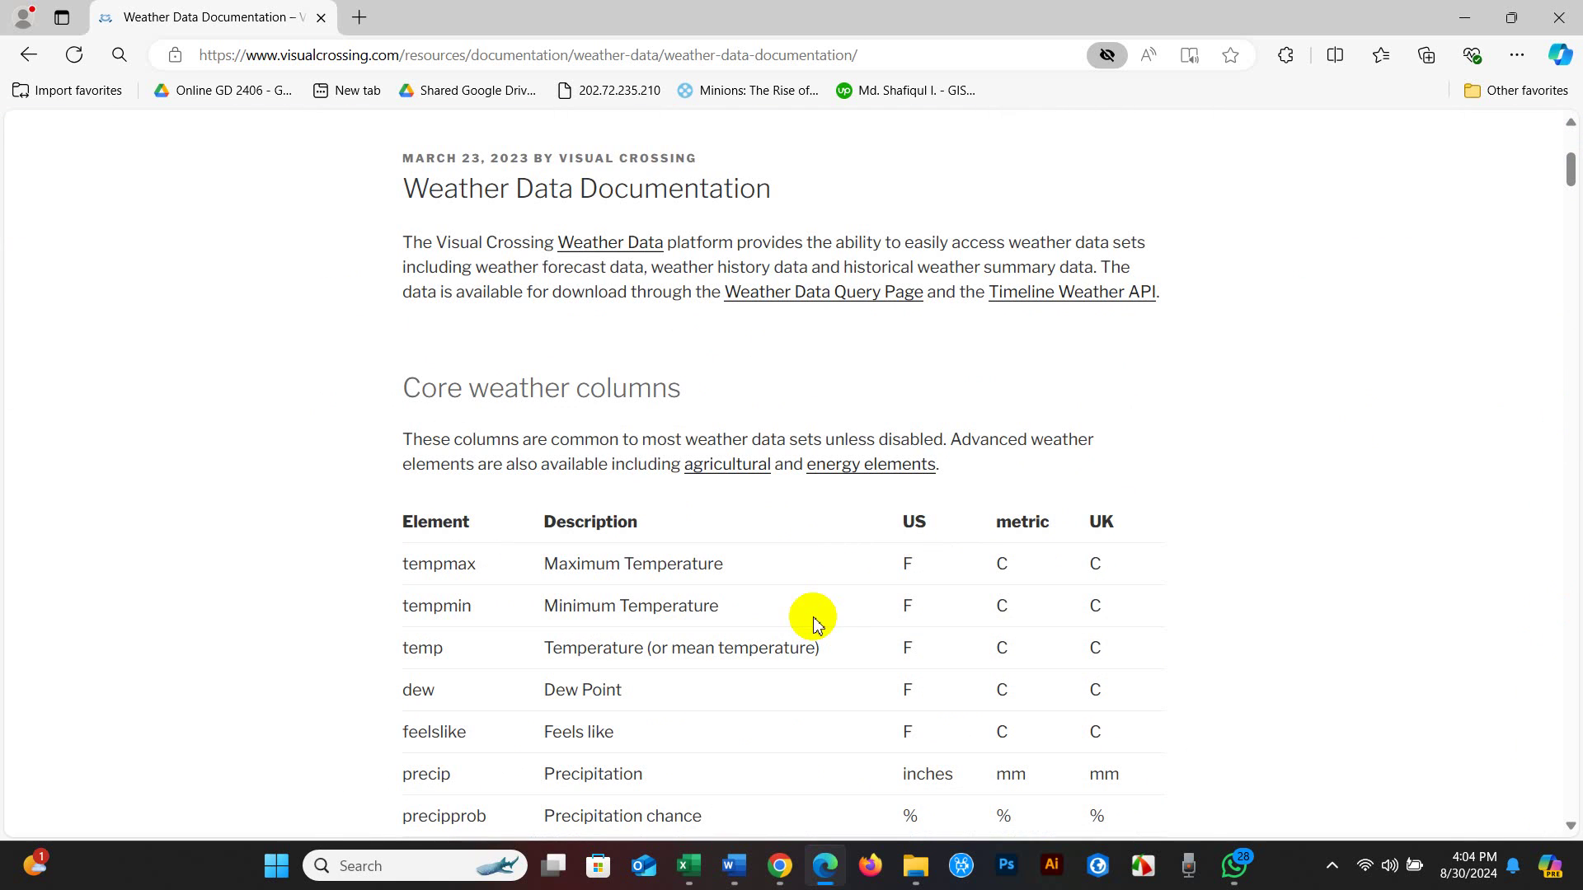
click(688, 866)
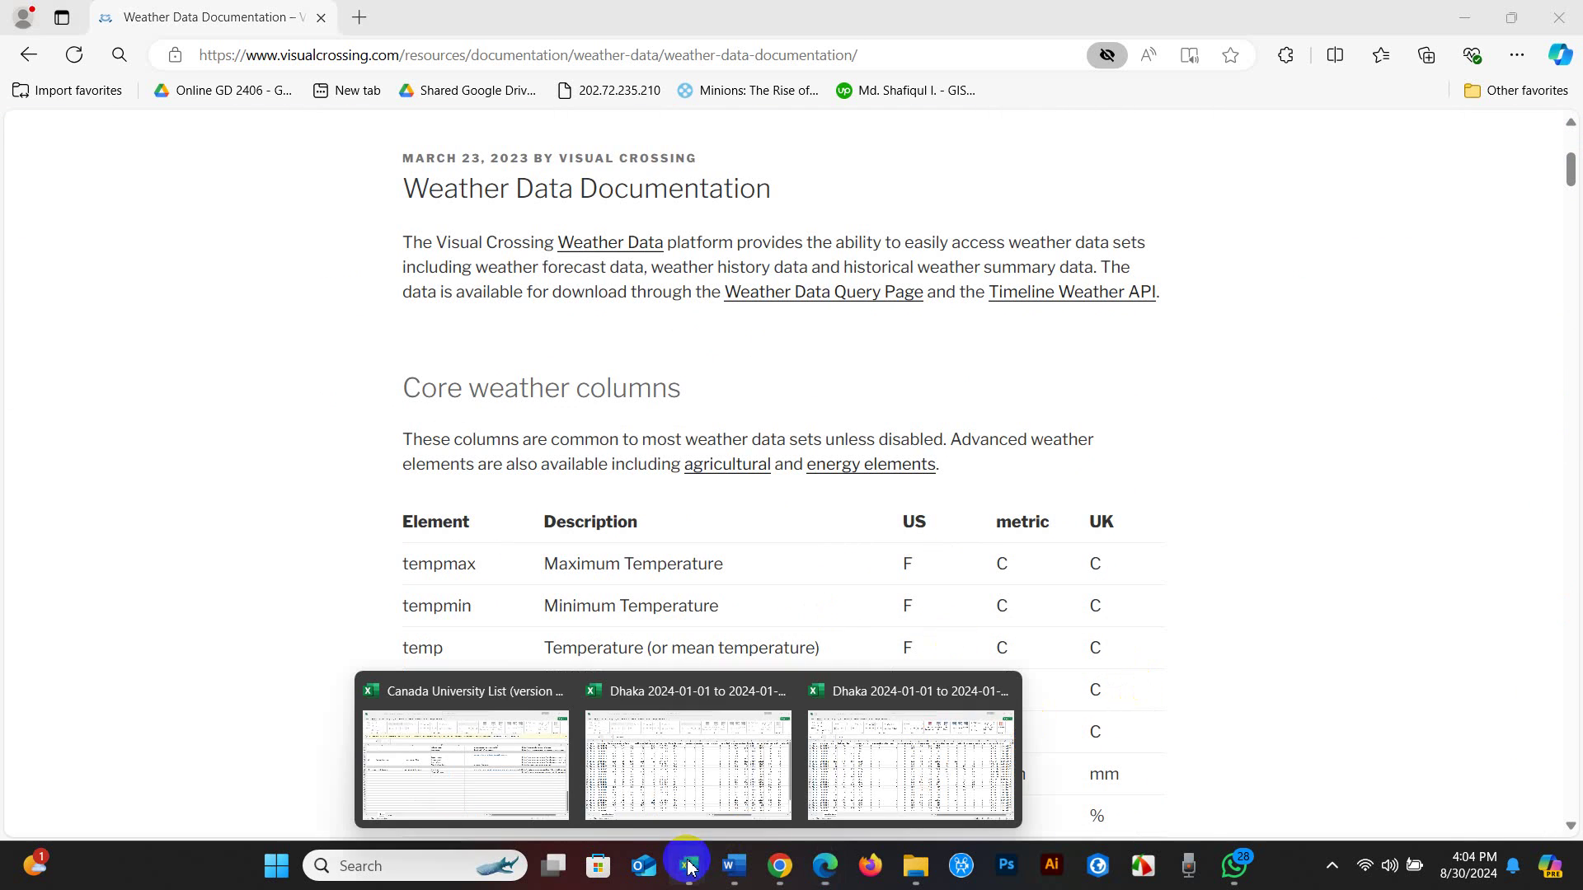
Inspect cells K15 and H16 in the Dhaka workbook, then glance back at the documentation.
click(872, 770)
click(711, 529)
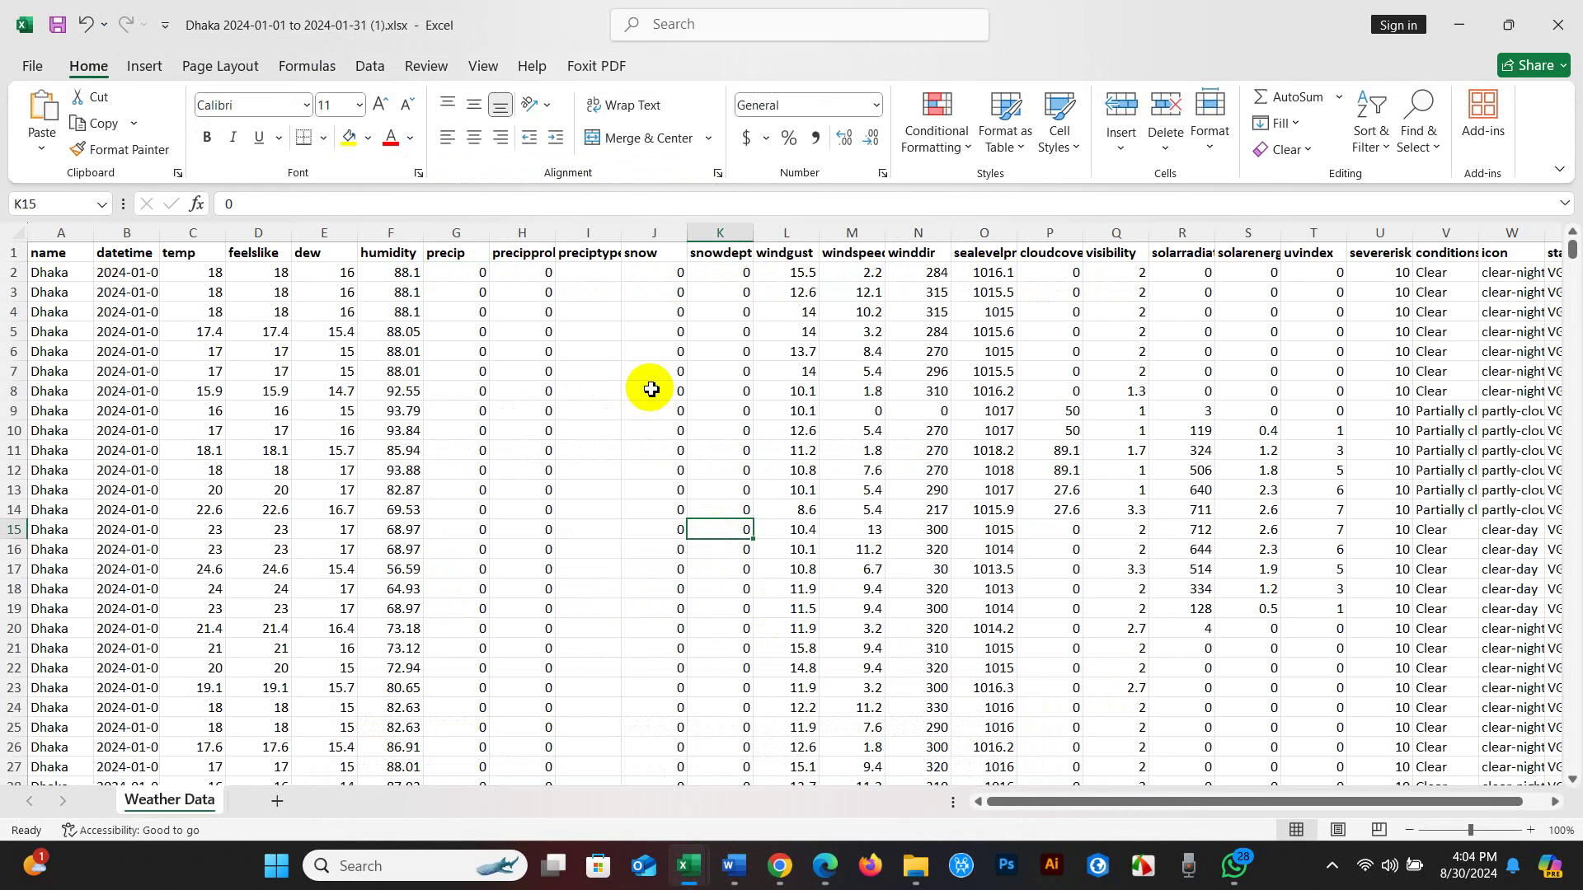
drag(999, 801, 1101, 802)
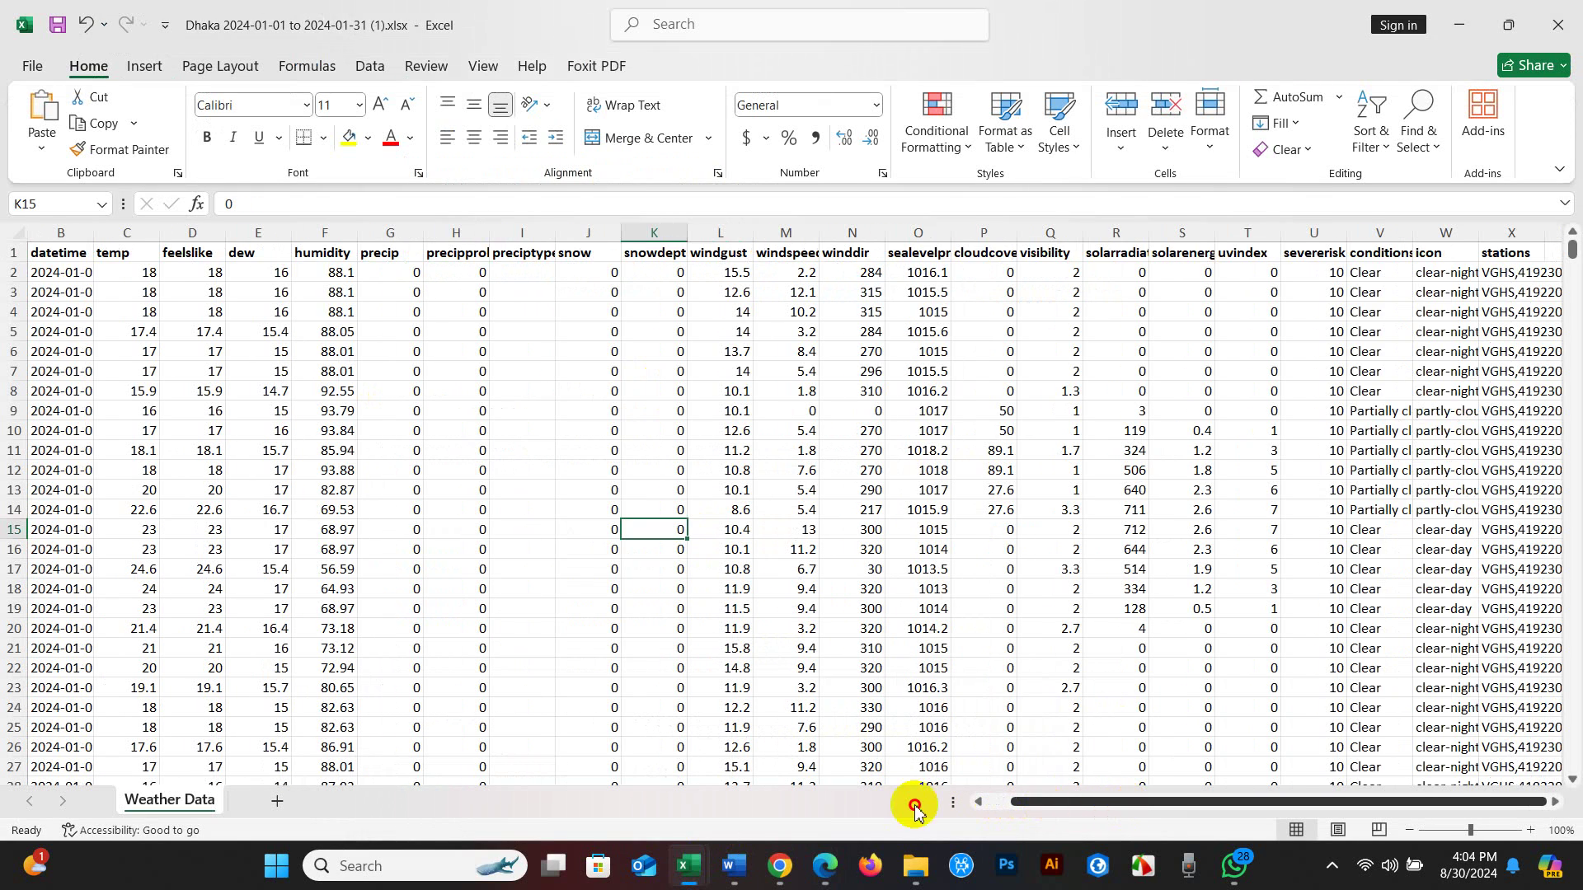
drag(914, 811, 866, 792)
click(520, 547)
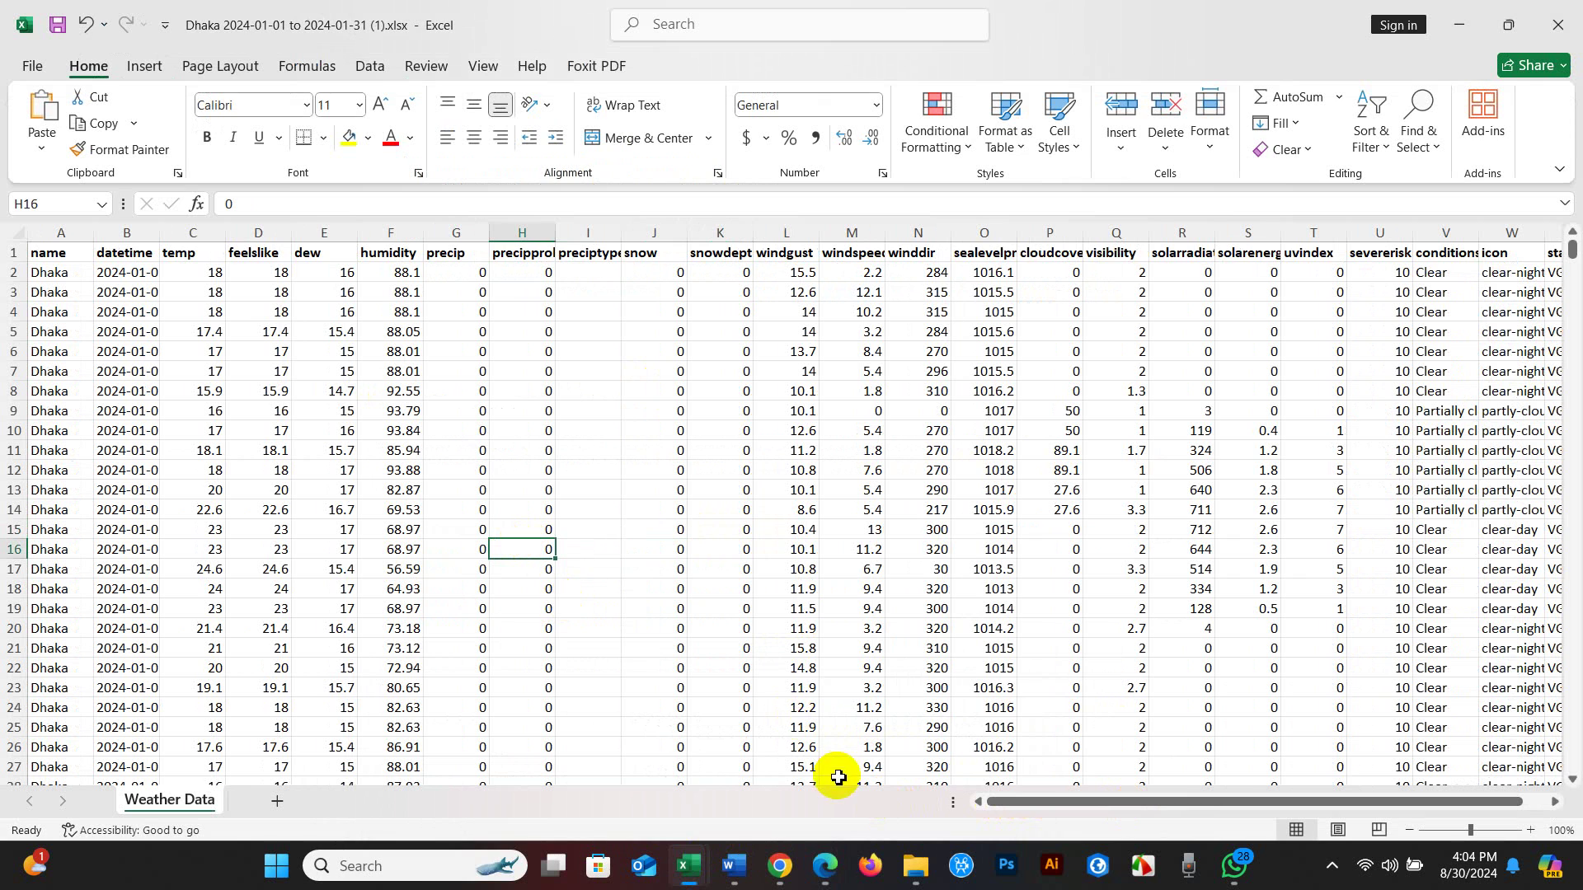
click(730, 682)
scroll(511, 361, up, 3)
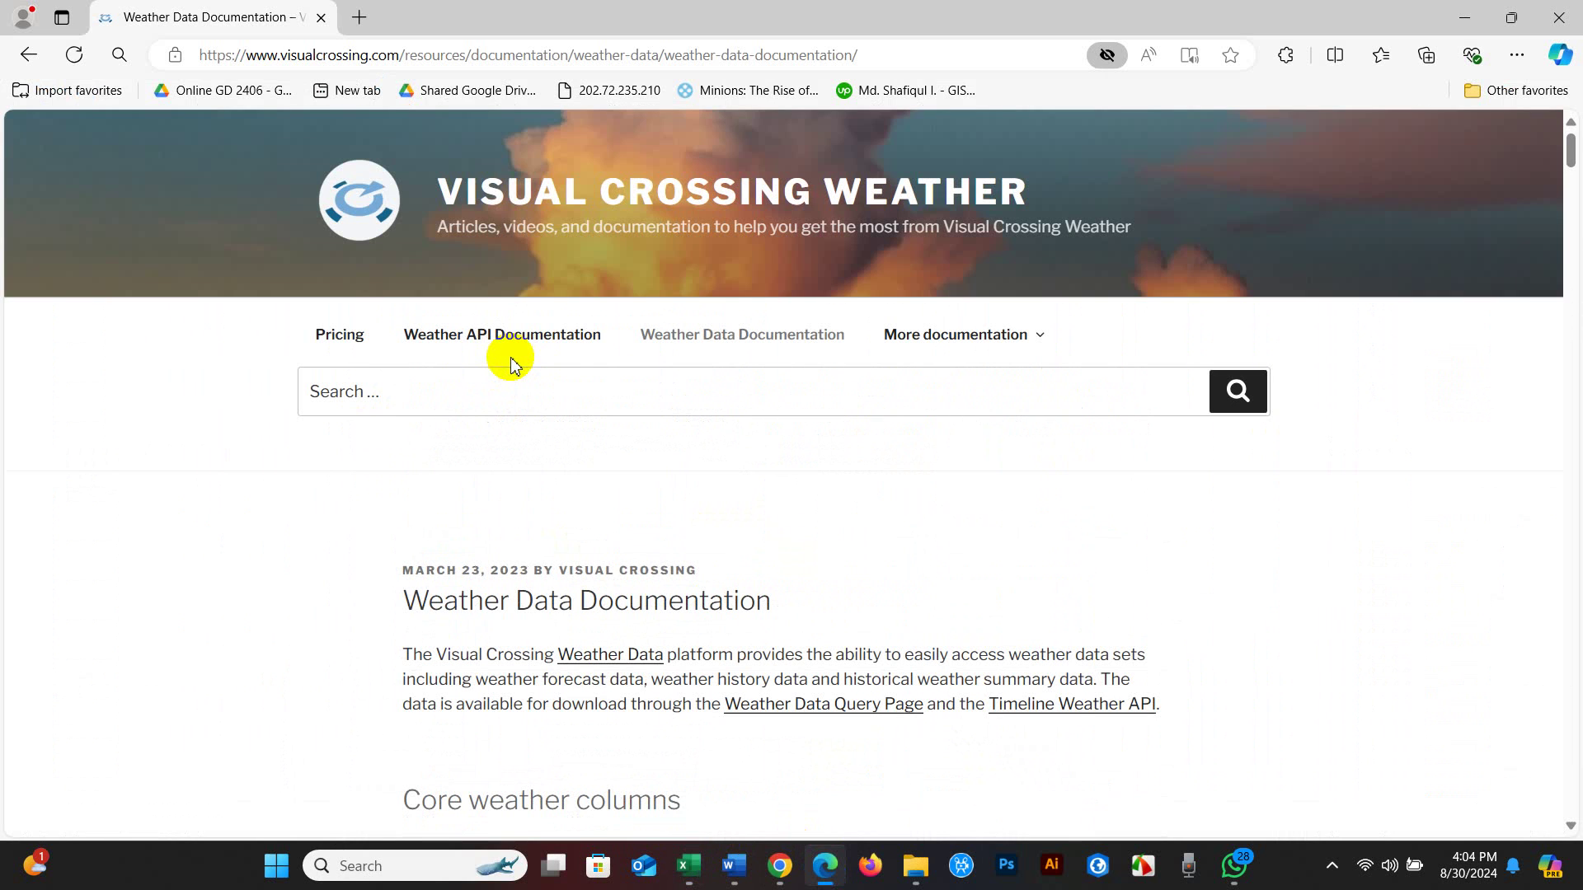
scroll(411, 529, down, 3)
scroll(413, 534, down, 3)
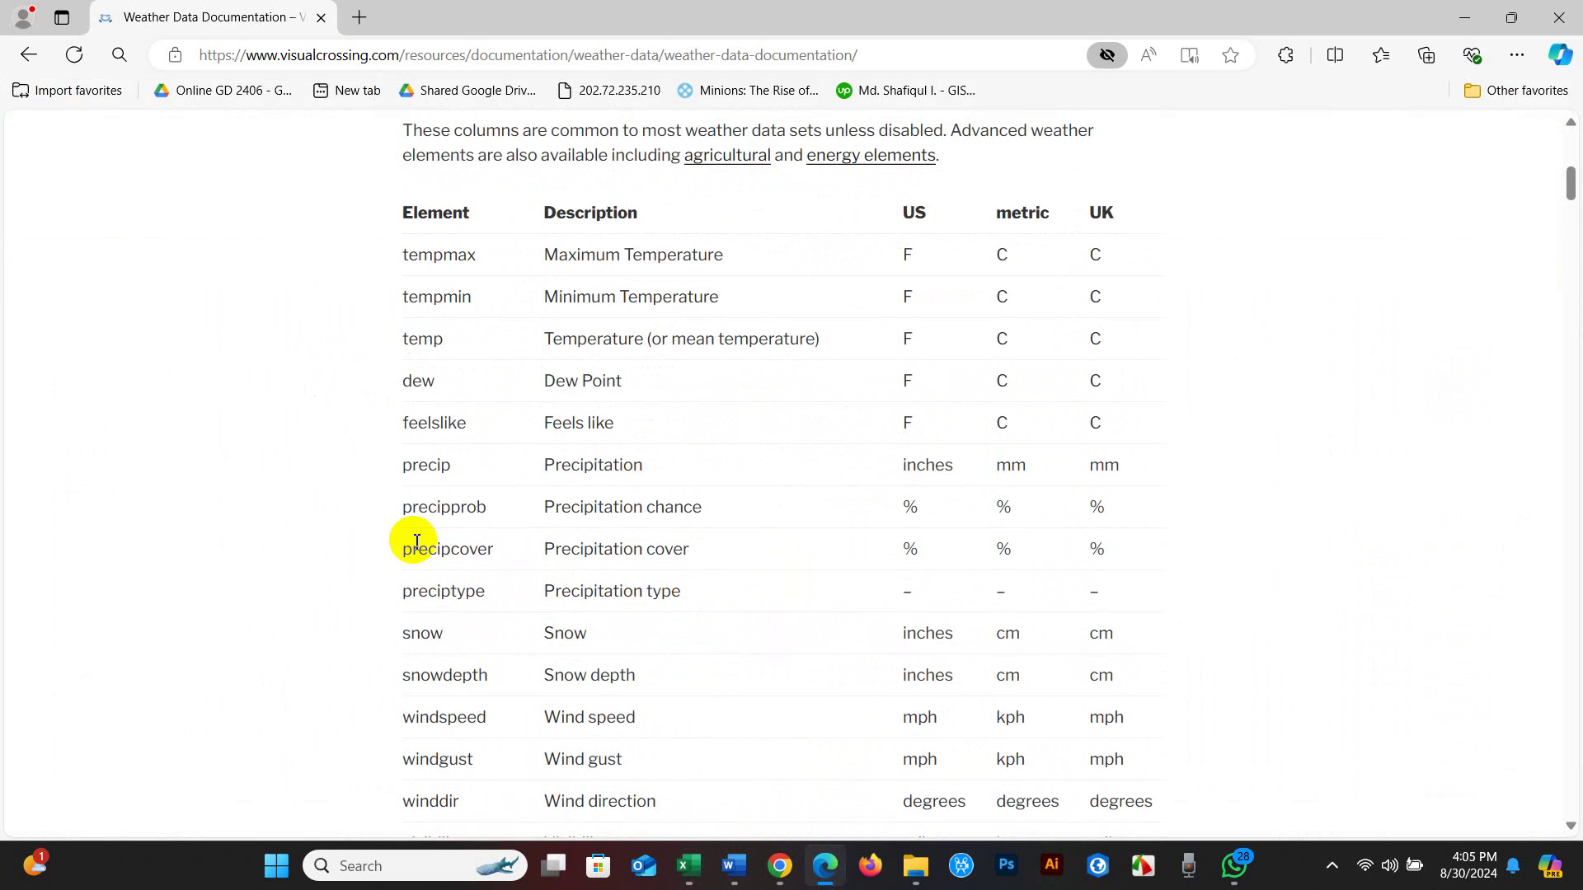
scroll(416, 541, down, 2)
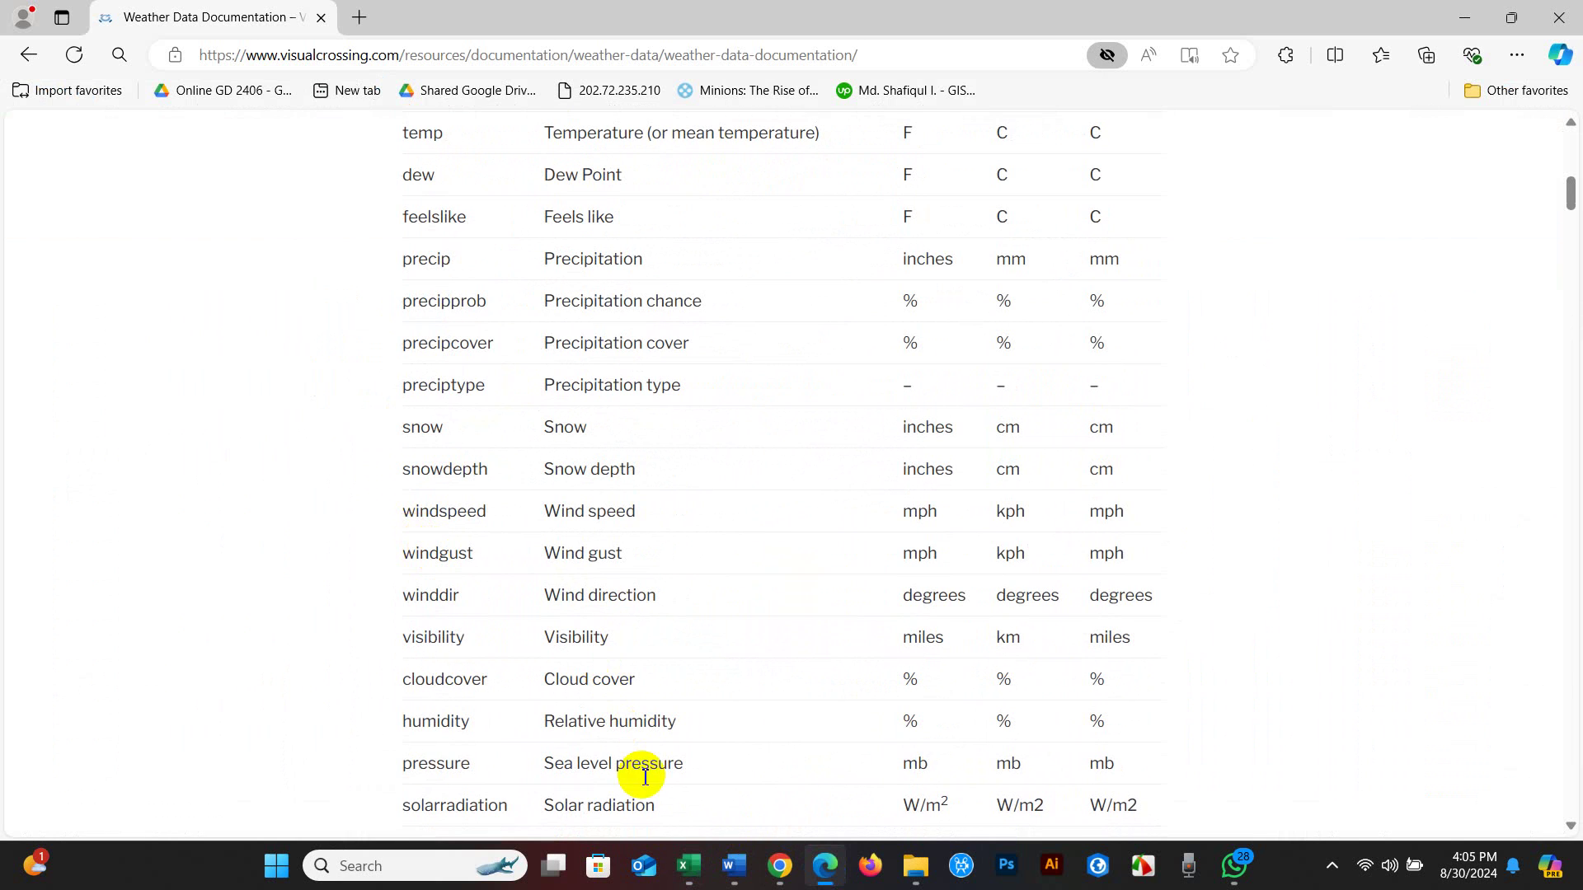
Return to the Dhaka workbook and inspect cells I20 and I14.
click(686, 869)
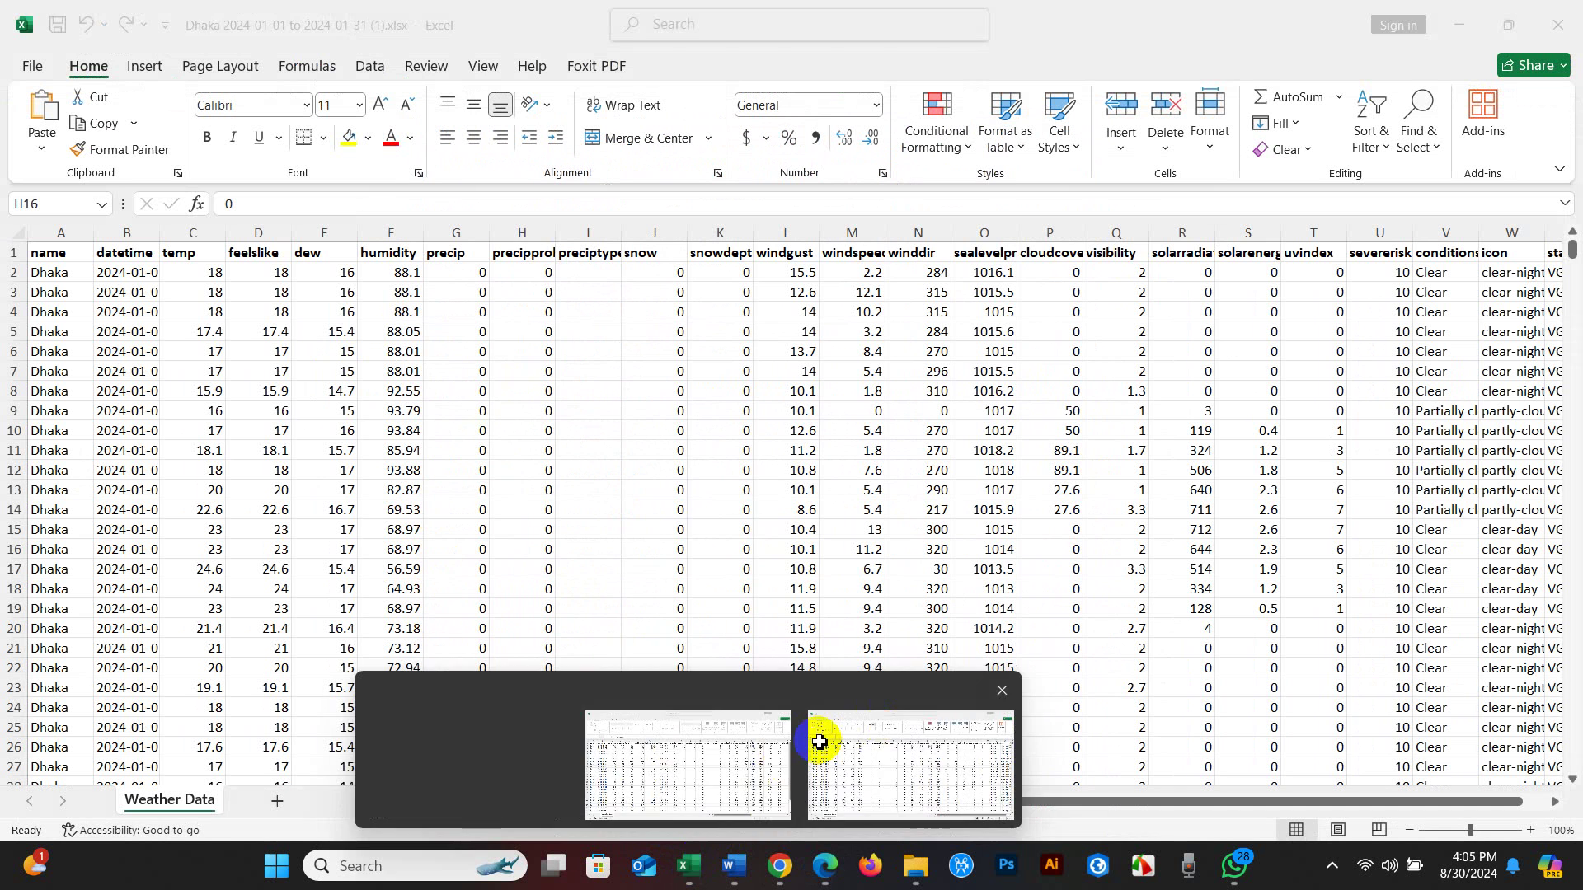
click(827, 742)
click(611, 631)
click(572, 511)
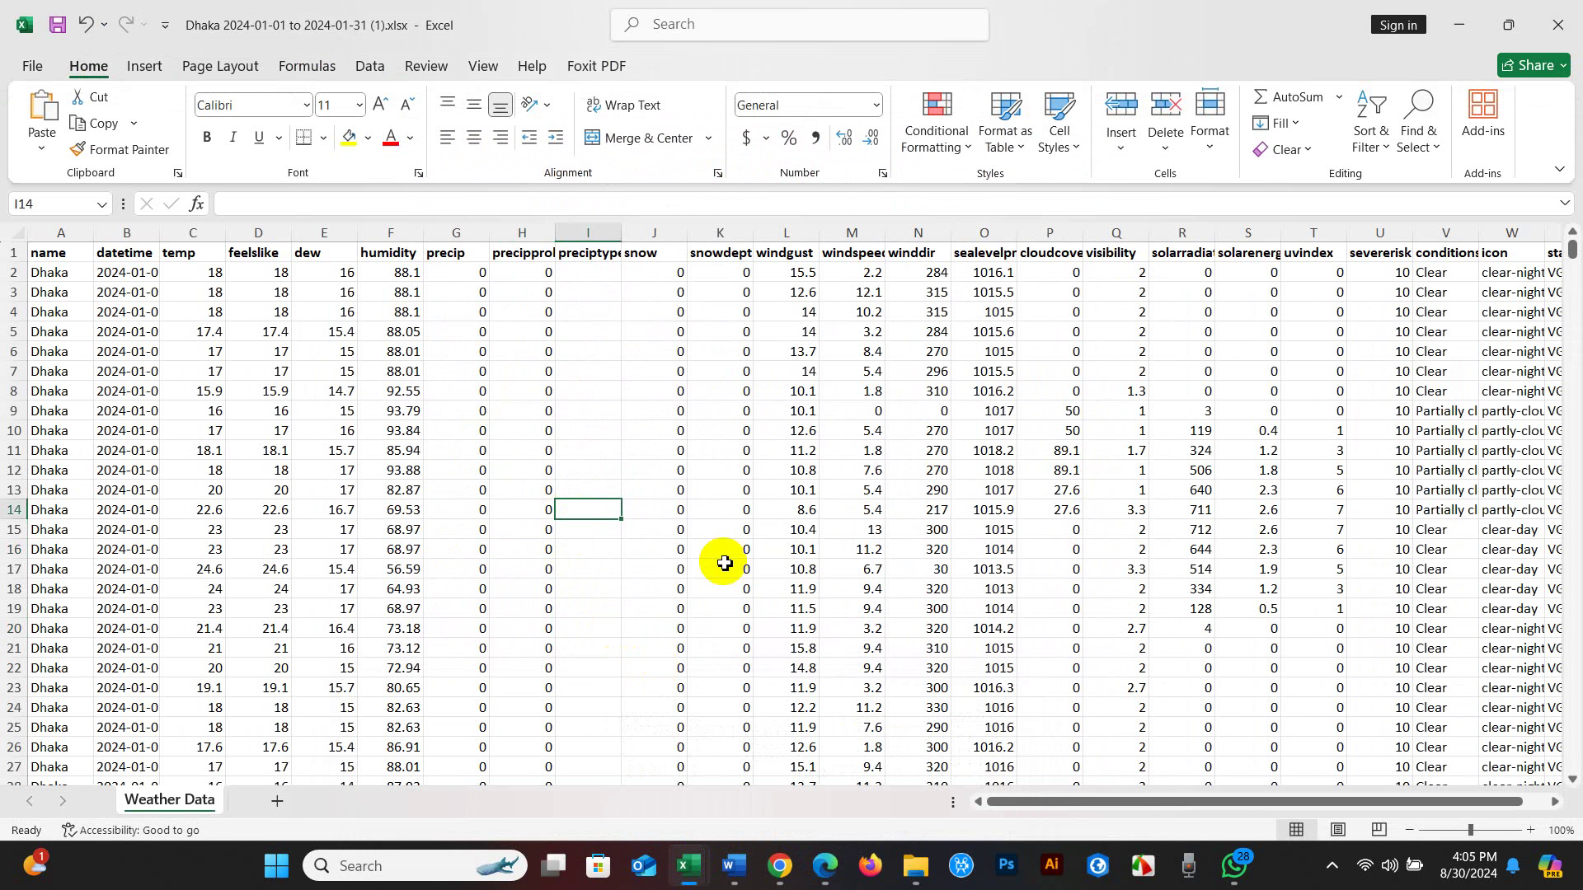